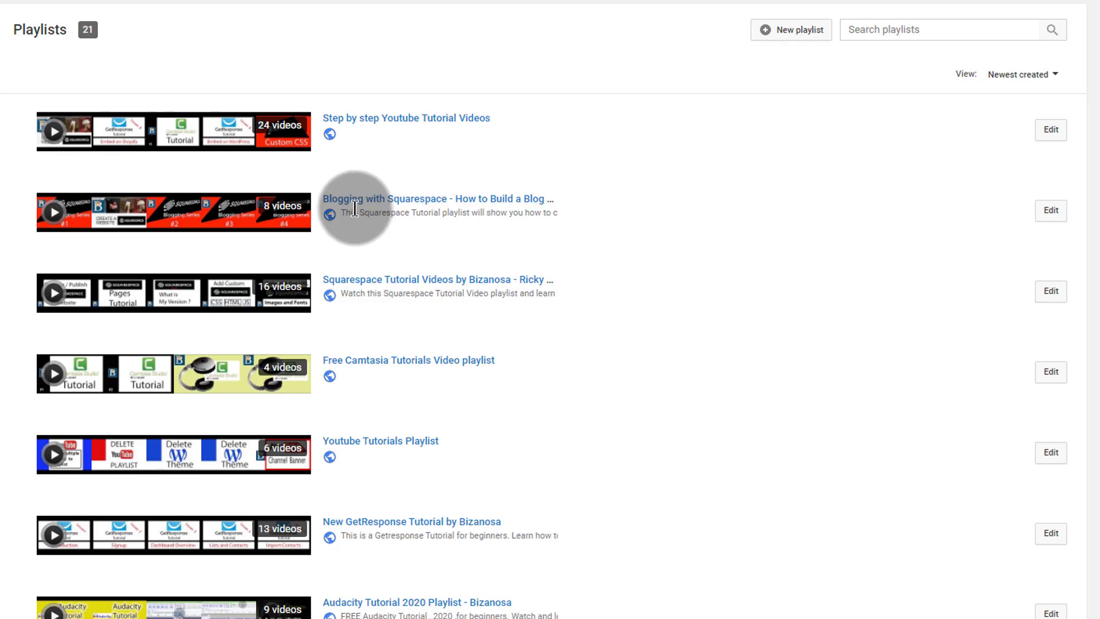
# Step: Open the 'Blogging with Squarespace' playlist, then view the Squarespace account's Websites list
pyautogui.click(351, 202)
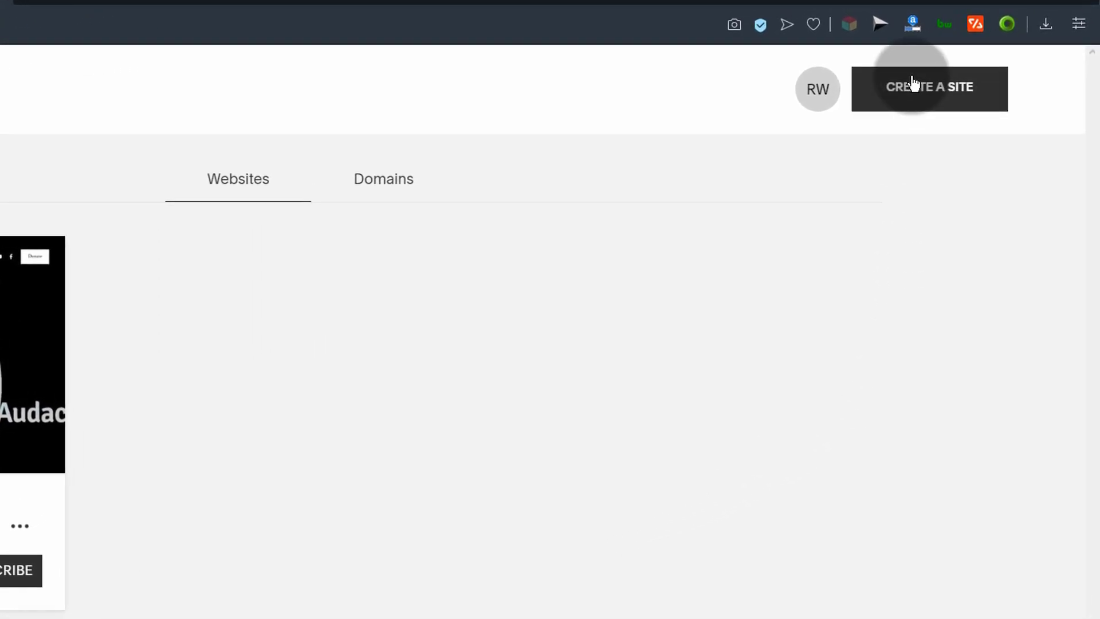
# Step: Start creating a new site and filter templates to Blogs & Podcasts
pyautogui.click(912, 83)
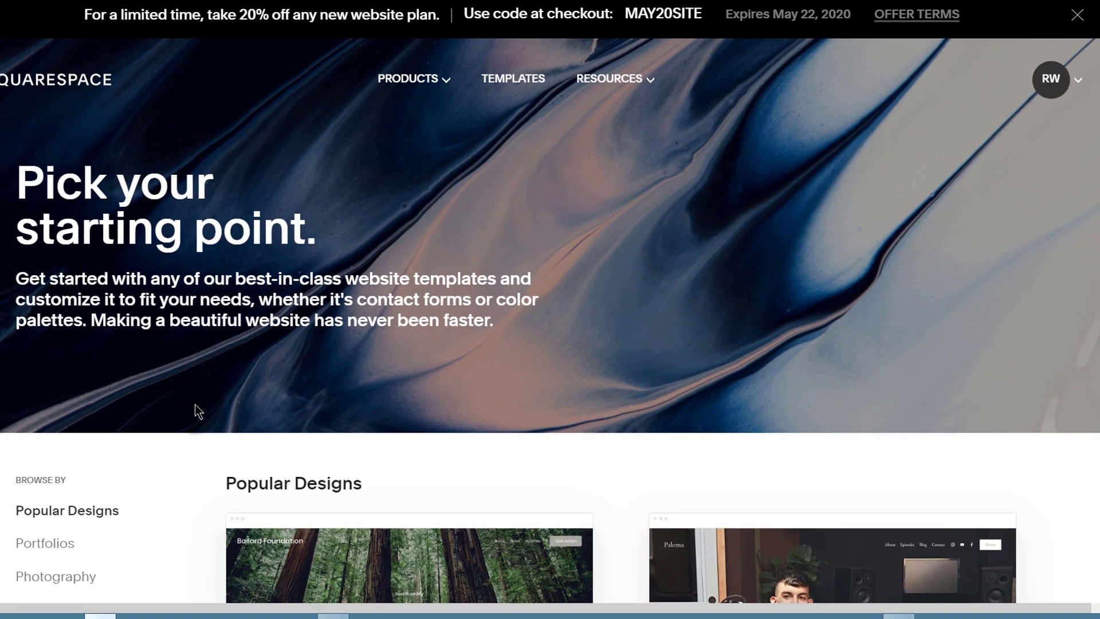
pyautogui.scroll(-5, 195, 404)
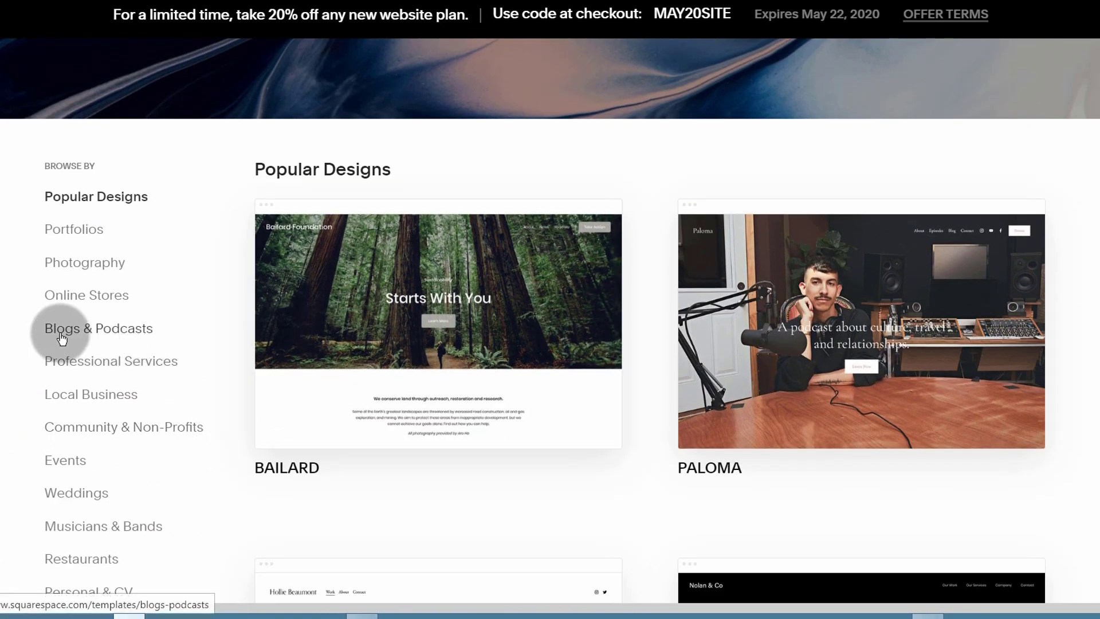
pyautogui.click(62, 338)
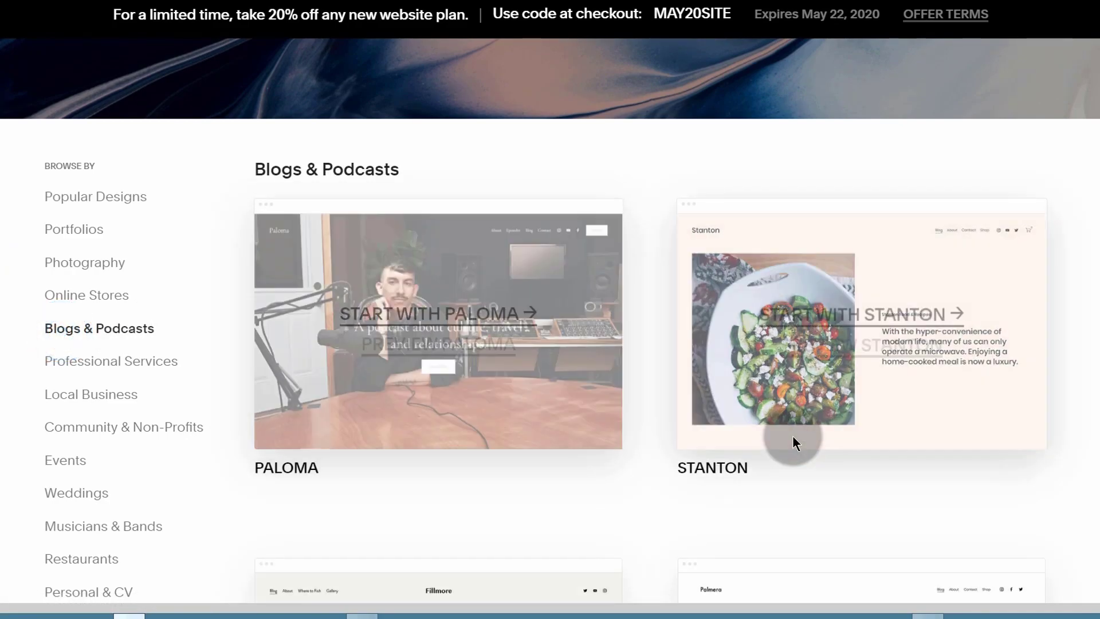
# Step: Browse the blog templates and start the site with the Paloma template
pyautogui.scroll(-5, 772, 349)
pyautogui.scroll(5, 740, 353)
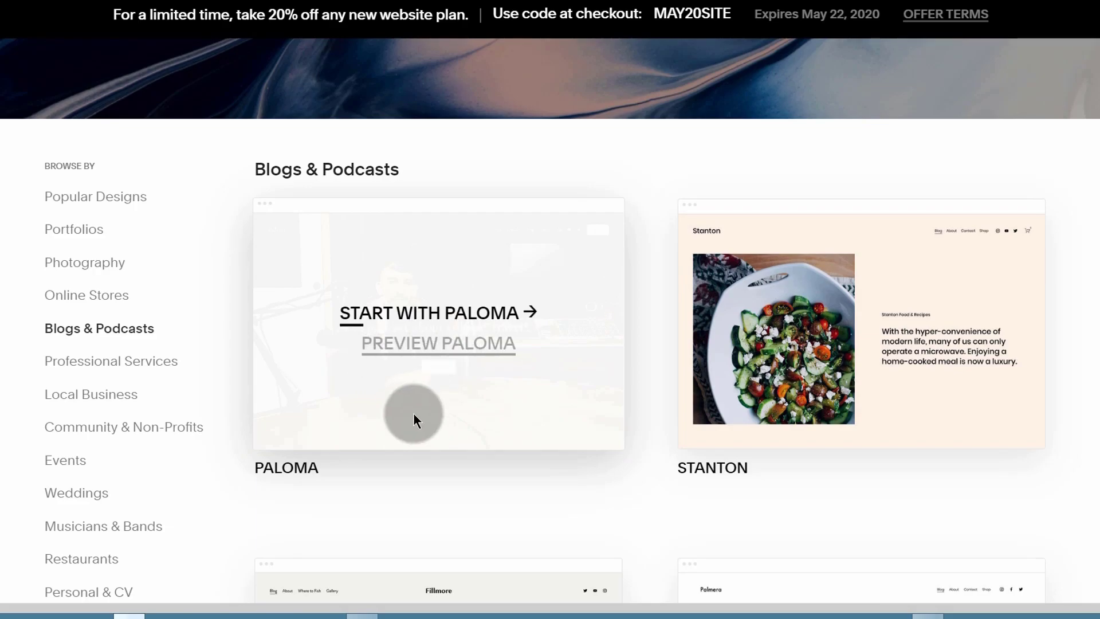
pyautogui.scroll(-10, 721, 172)
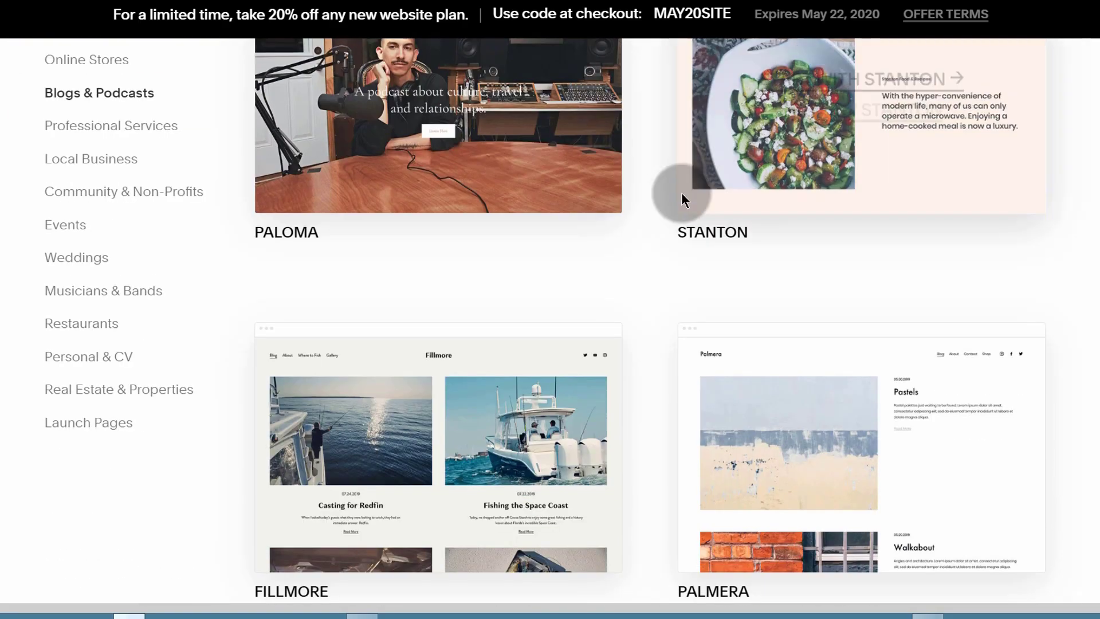
pyautogui.scroll(5, 109, 269)
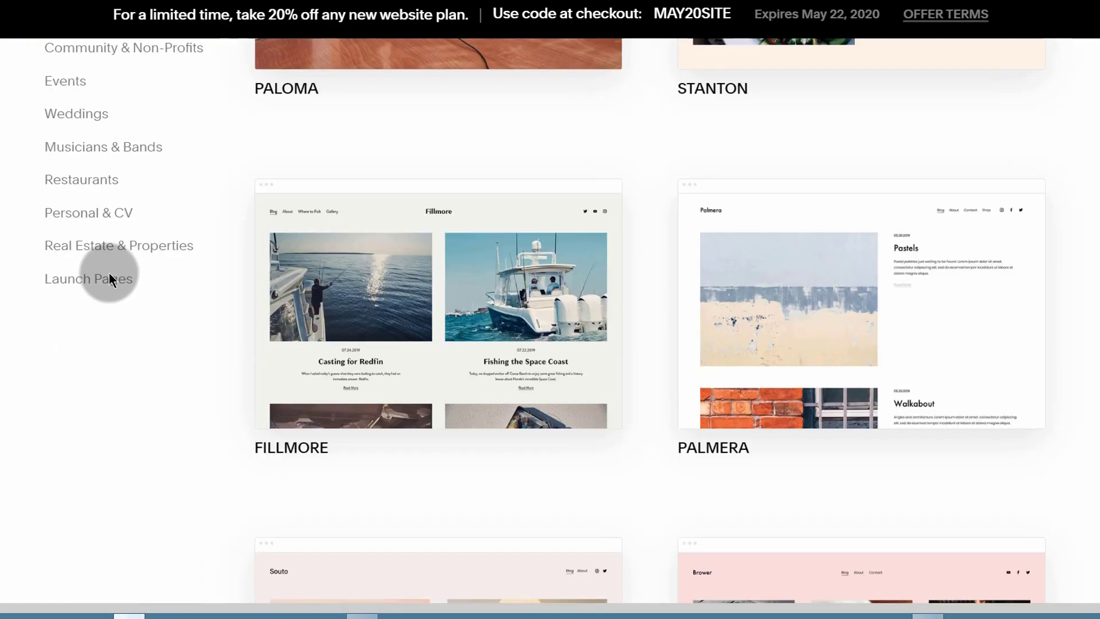
pyautogui.scroll(-9, 125, 509)
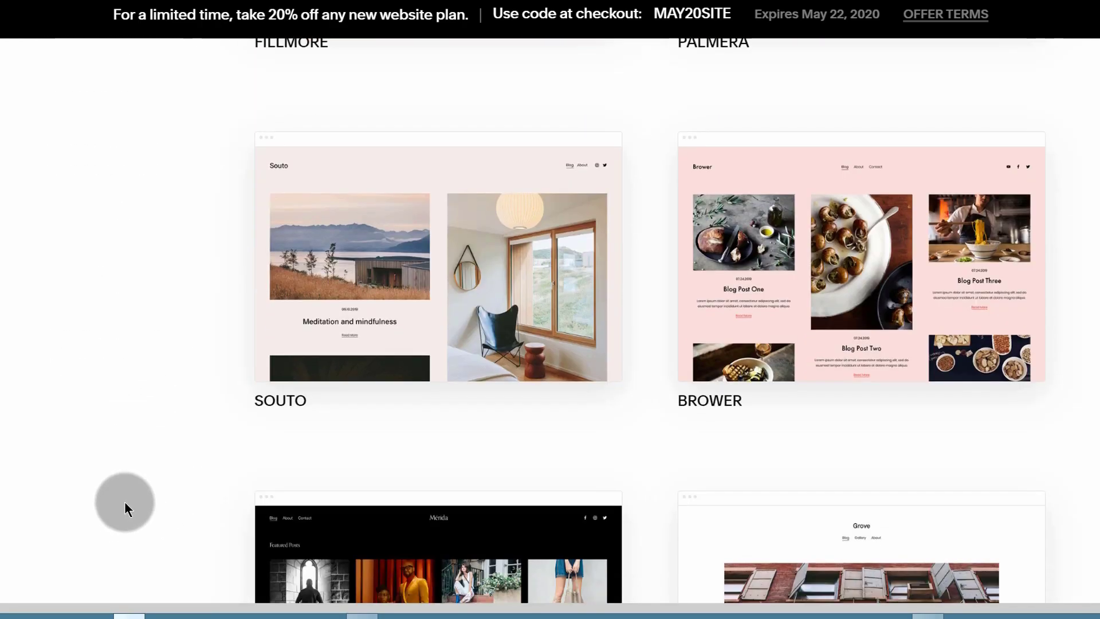
pyautogui.scroll(-10, 125, 500)
pyautogui.scroll(-7, 101, 409)
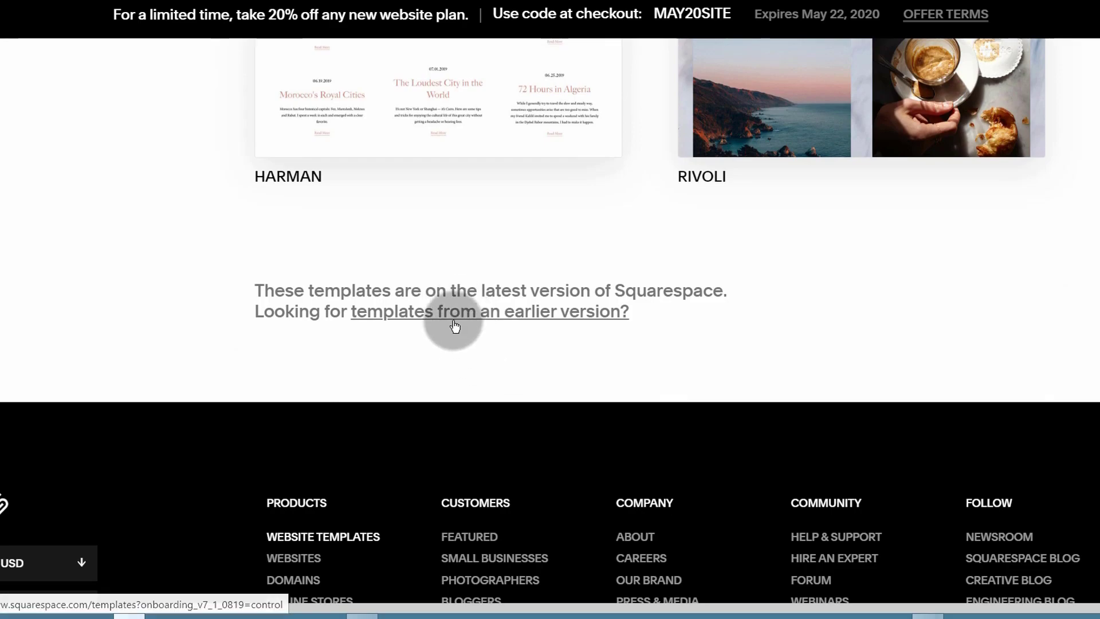
pyautogui.scroll(6, 216, 333)
pyautogui.scroll(7, 215, 332)
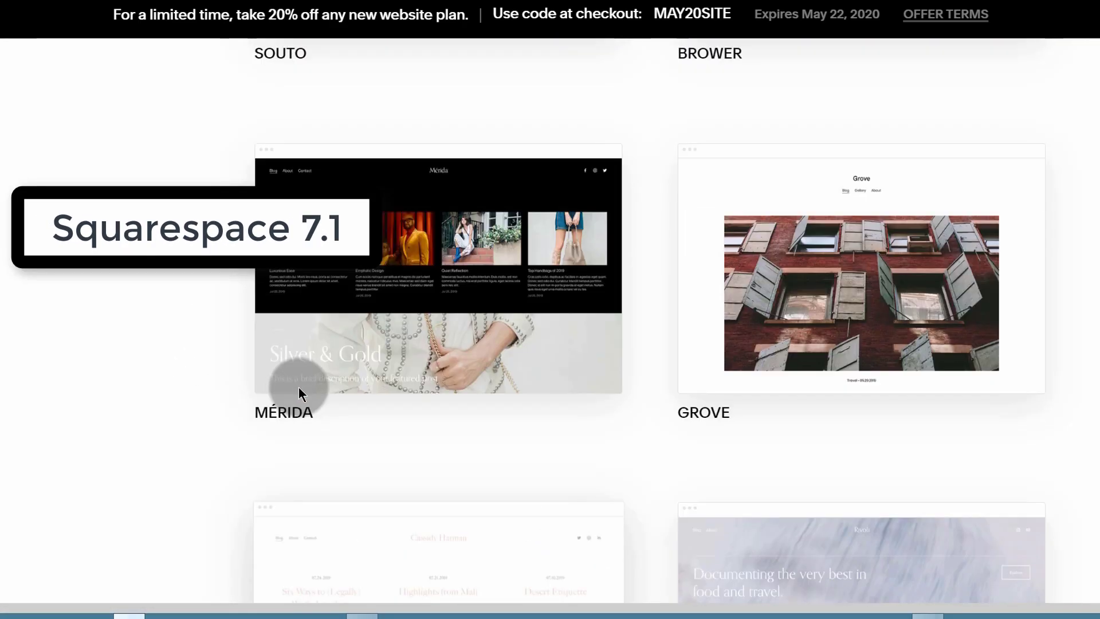
pyautogui.scroll(7, 301, 362)
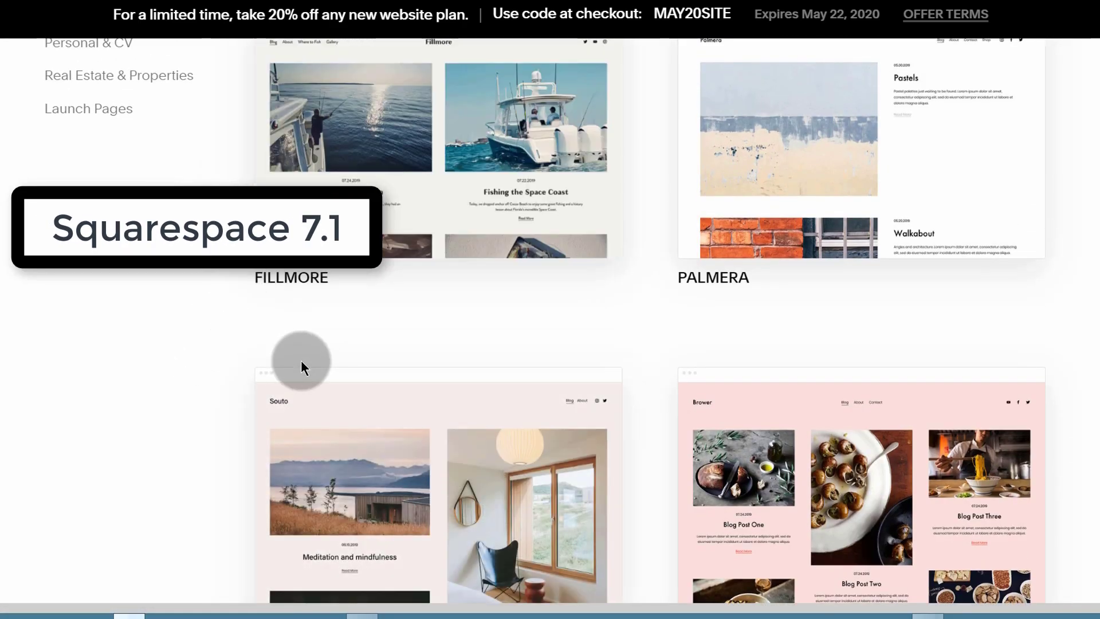
pyautogui.moveTo(388, 197)
pyautogui.scroll(15, 389, 217)
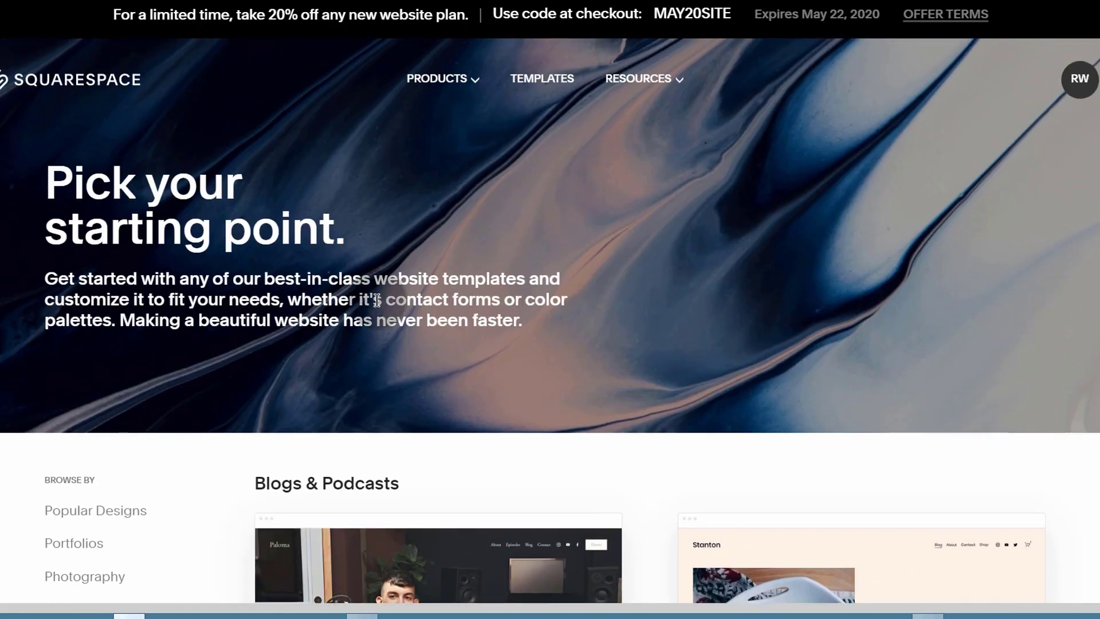
pyautogui.scroll(-3, 404, 386)
pyautogui.moveTo(437, 440)
pyautogui.scroll(-3, 437, 440)
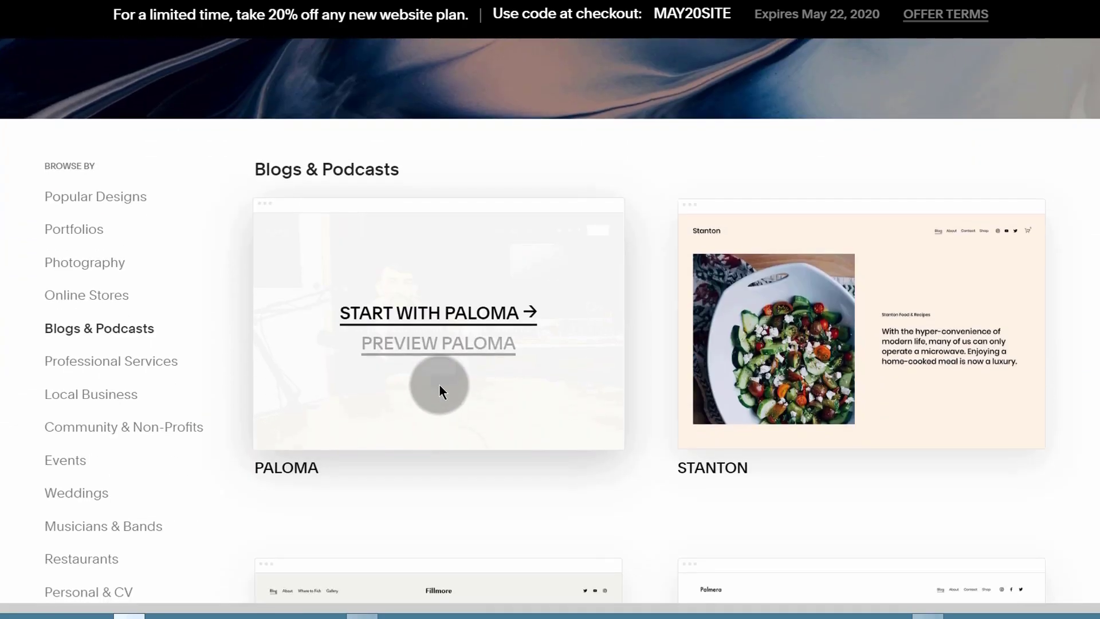
pyautogui.click(424, 315)
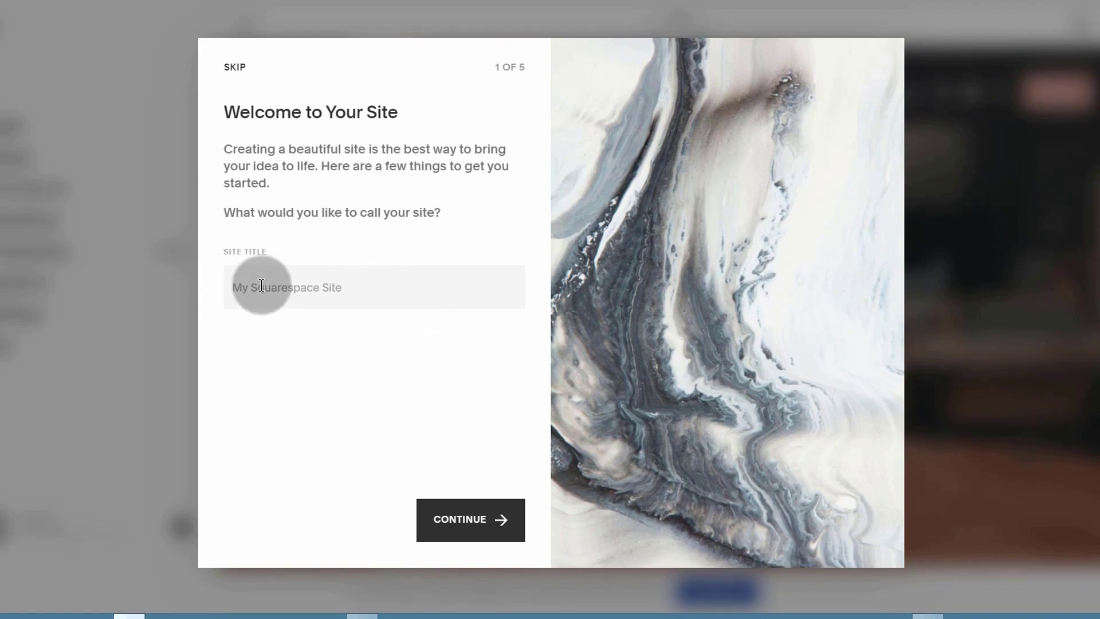
# Step: Enter the marketing blog site title, then move through and skip the remaining welcome steps
pyautogui.write('keting Blog')
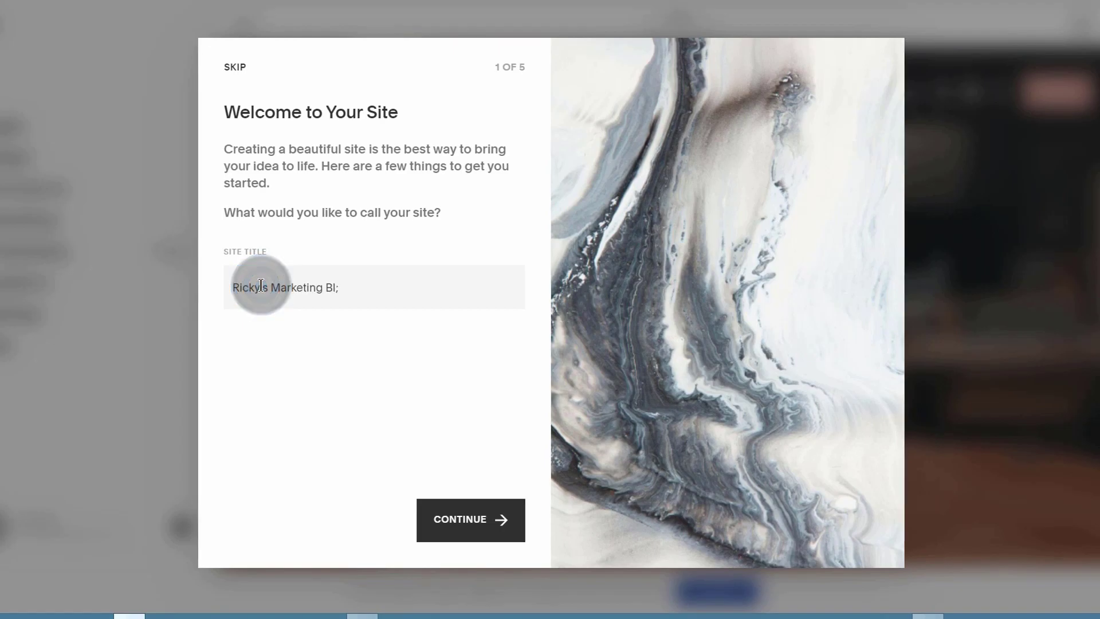
pyautogui.click(455, 517)
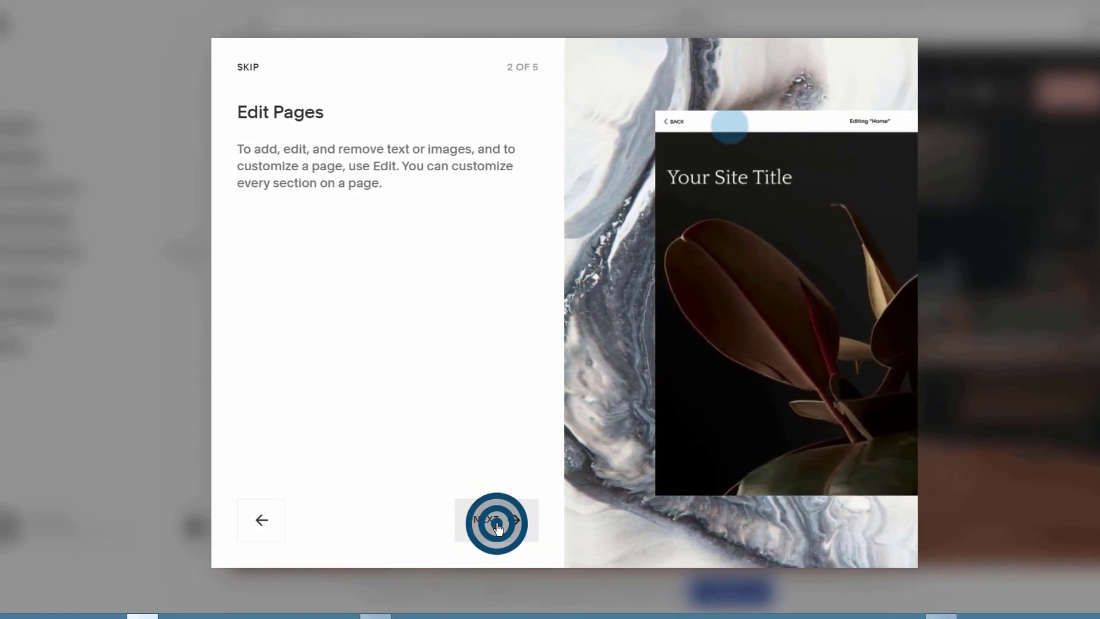
pyautogui.click(494, 520)
pyautogui.click(508, 521)
pyautogui.click(507, 521)
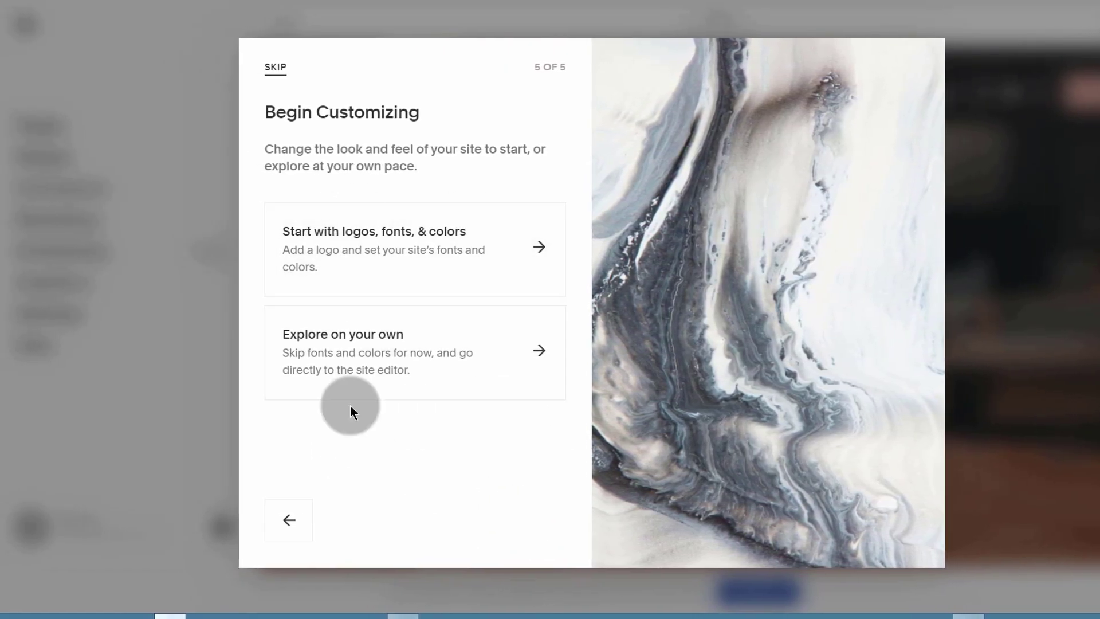
pyautogui.click(272, 69)
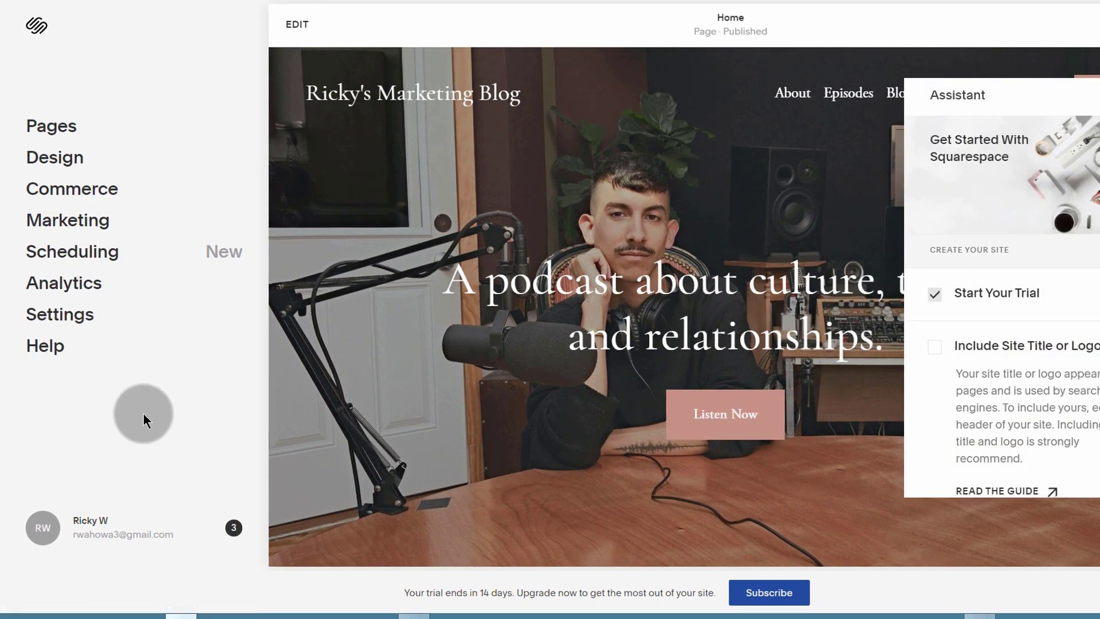
# Step: Switch off Show Assistant under Help and return to the Home main menu
pyautogui.click(44, 349)
pyautogui.scroll(-1, 53, 565)
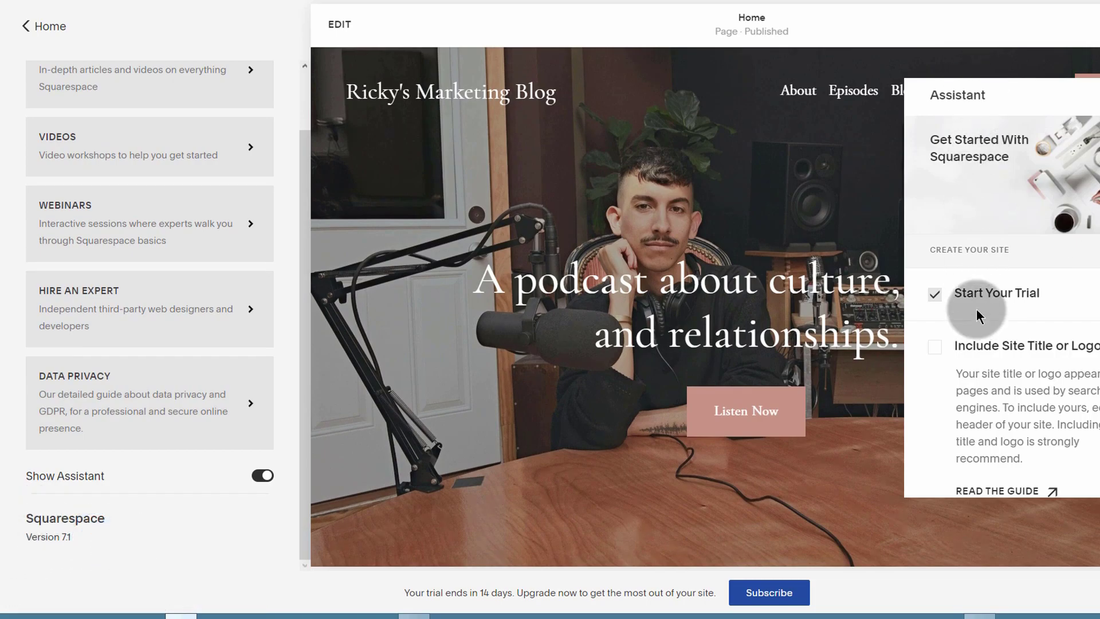
pyautogui.scroll(-10, 985, 383)
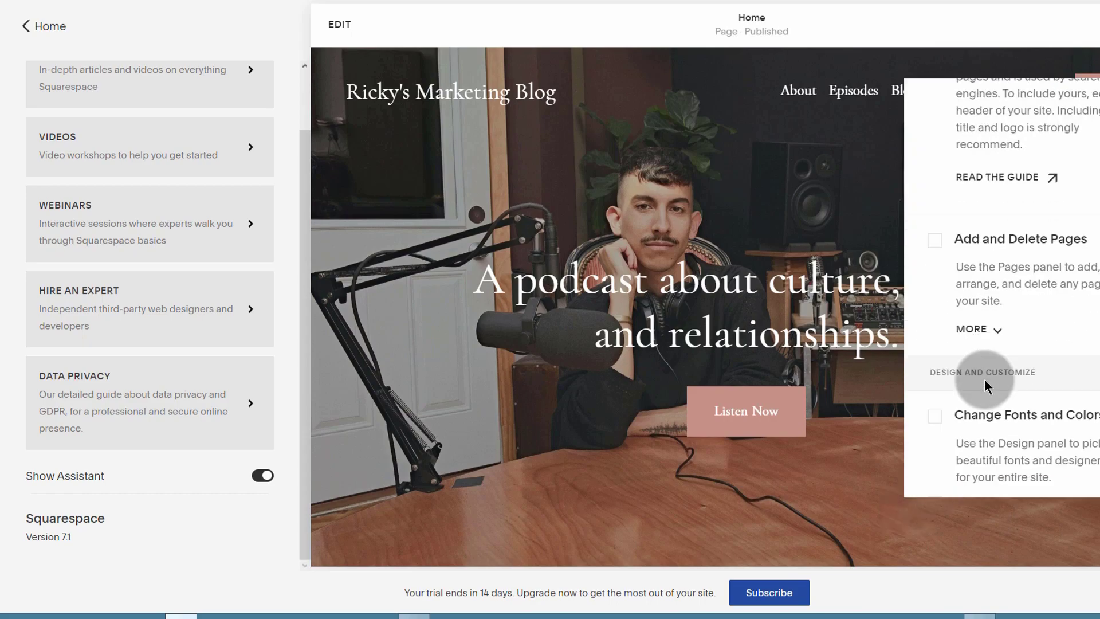
pyautogui.scroll(-3, 984, 379)
pyautogui.scroll(10, 983, 385)
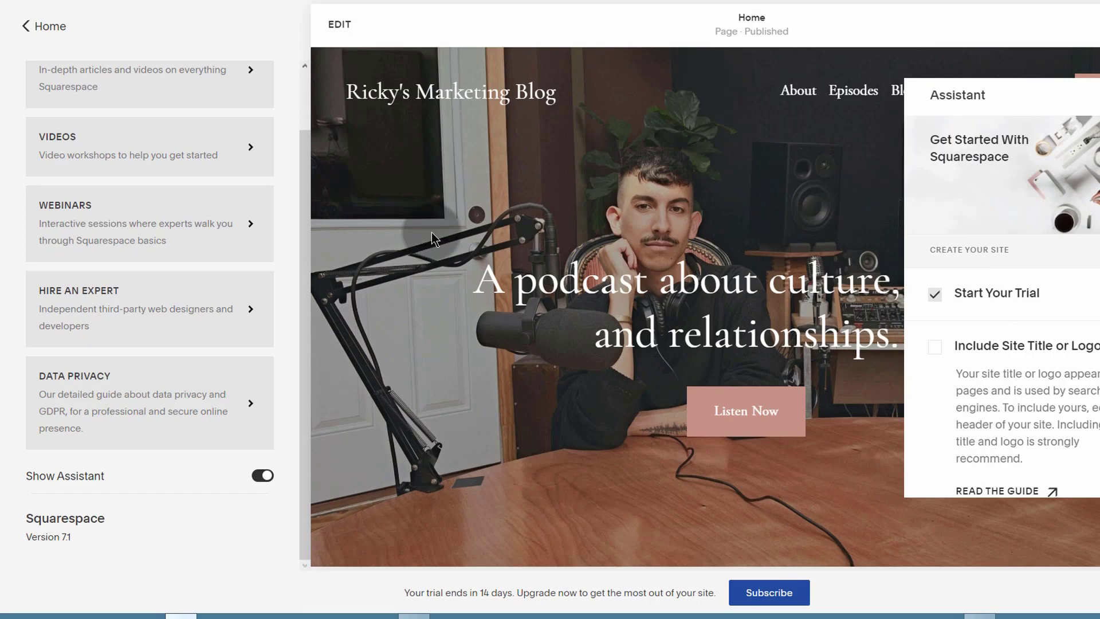
pyautogui.click(262, 475)
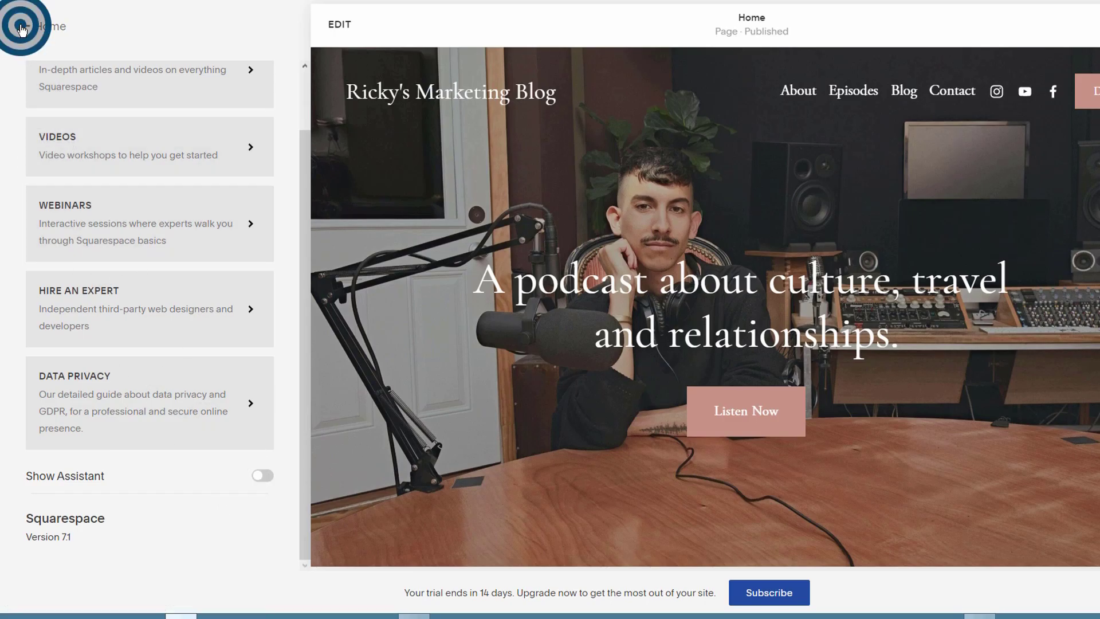
pyautogui.click(21, 27)
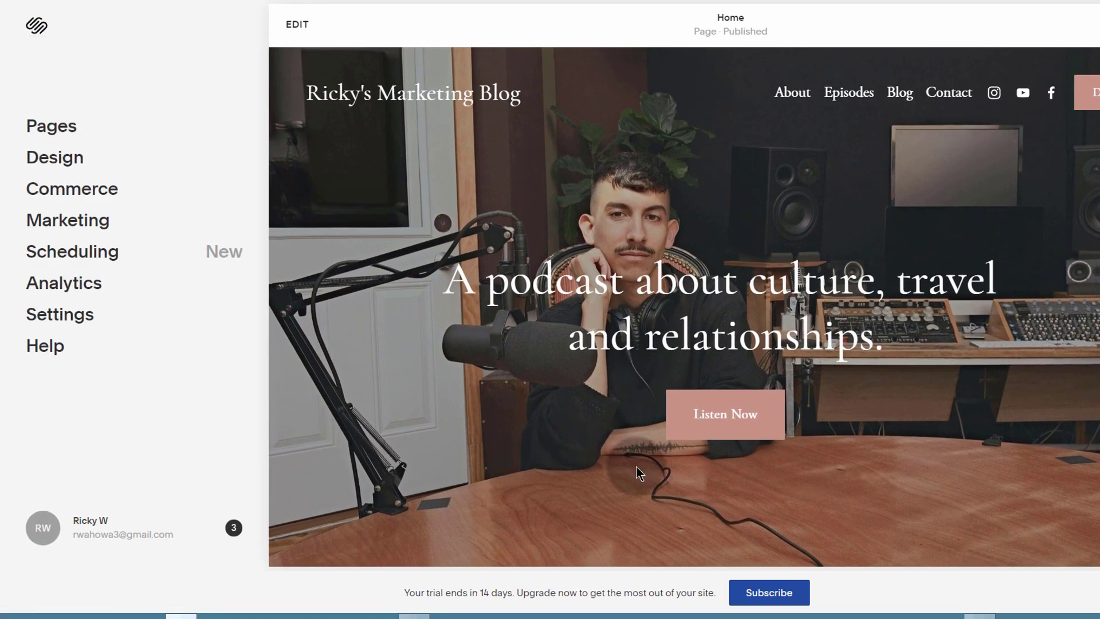
pyautogui.scroll(-10, 526, 347)
pyautogui.scroll(10, 526, 342)
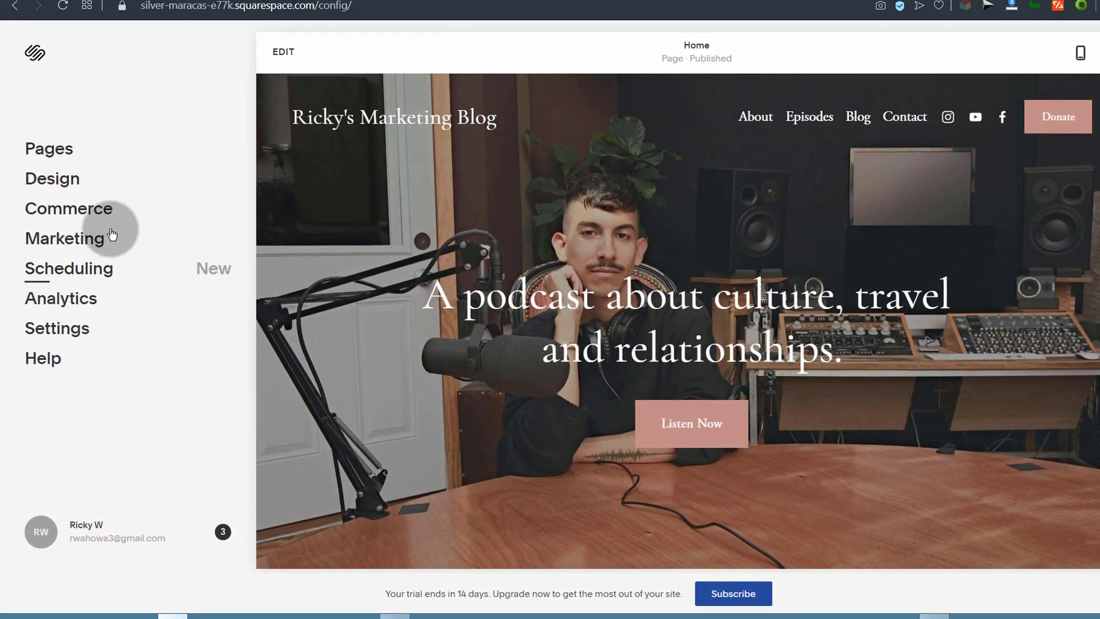
# Step: Show the Pages panel with its Main Navigation and Not Linked page lists
pyautogui.click(49, 148)
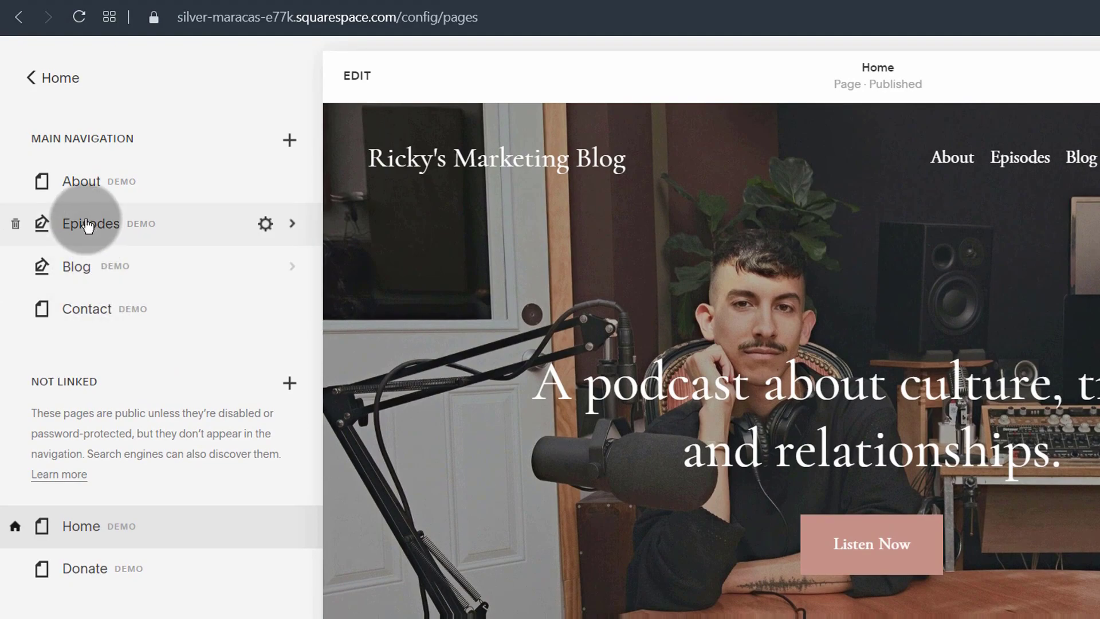
pyautogui.click(93, 231)
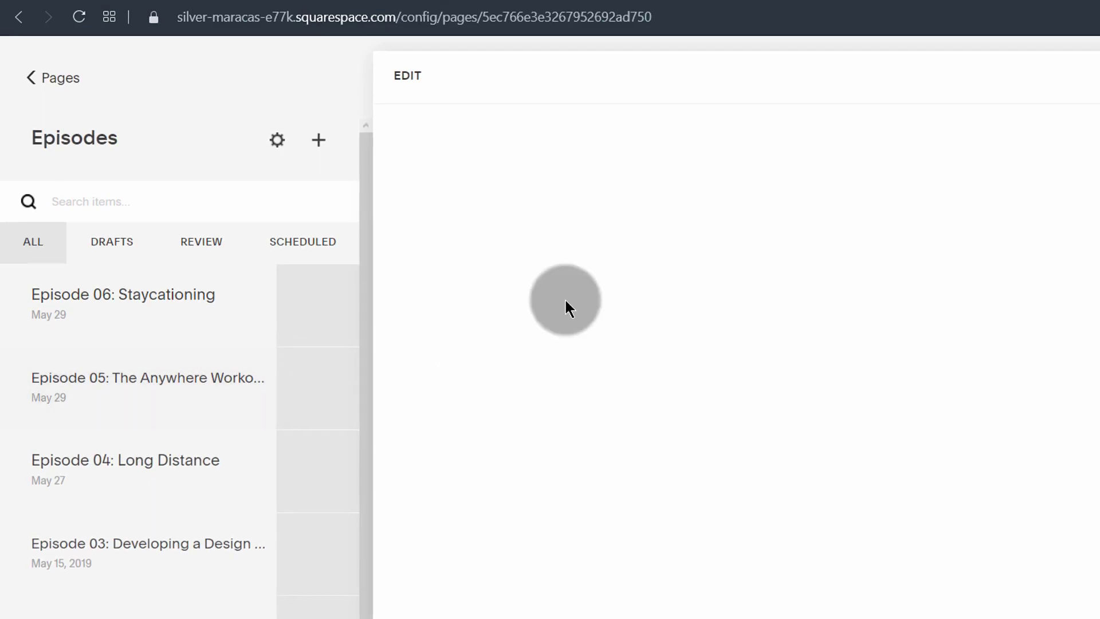
pyautogui.moveTo(48, 295)
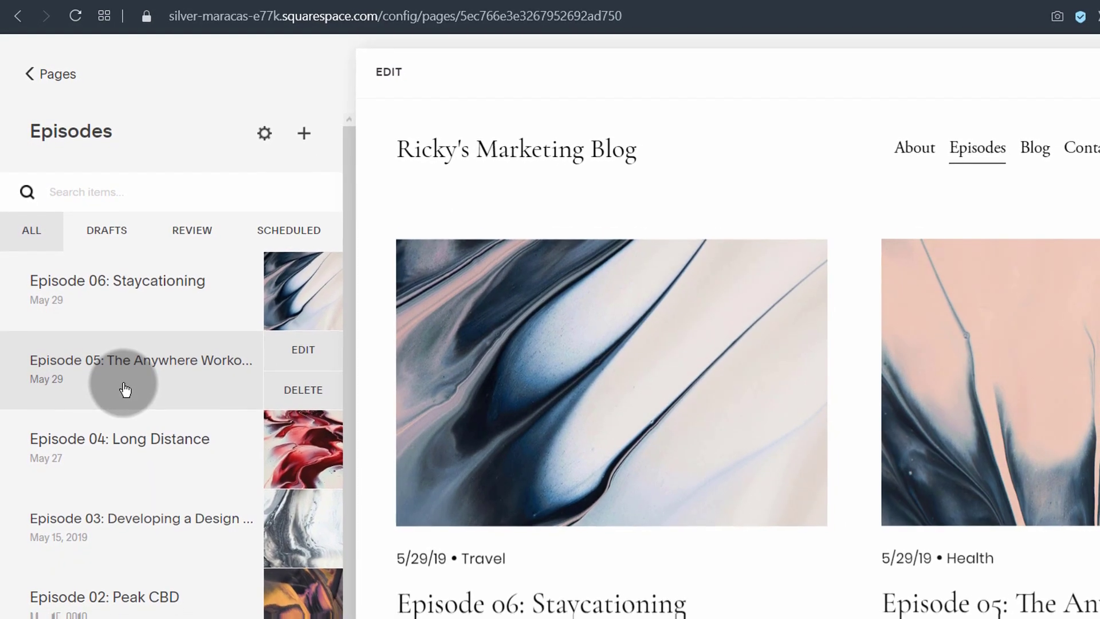
pyautogui.scroll(-1, 118, 381)
pyautogui.scroll(-10, 570, 421)
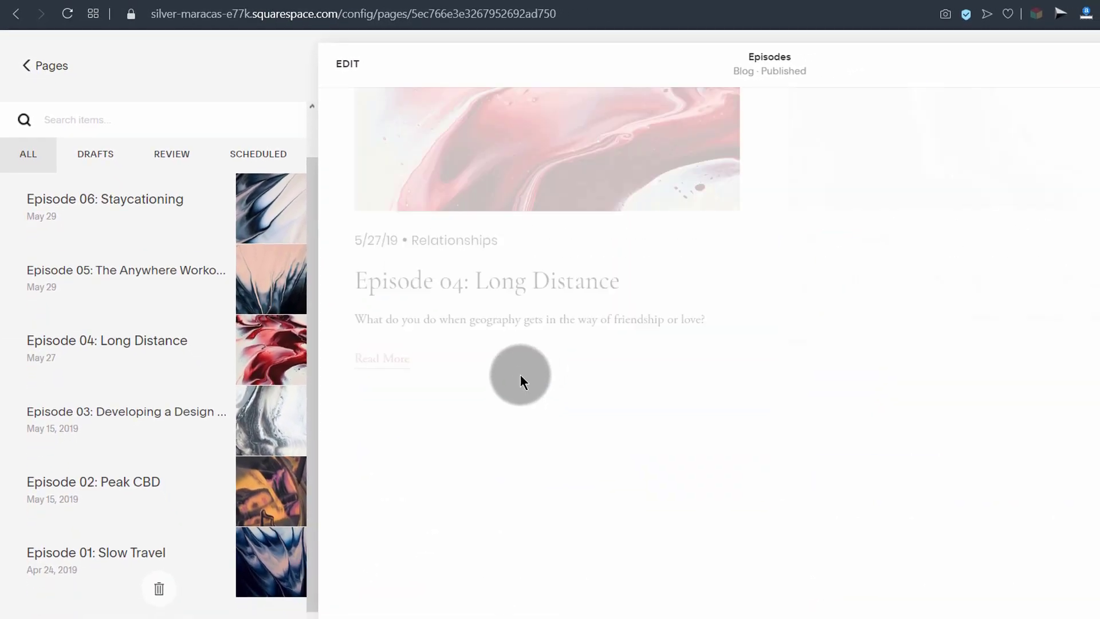
pyautogui.scroll(-5, 497, 361)
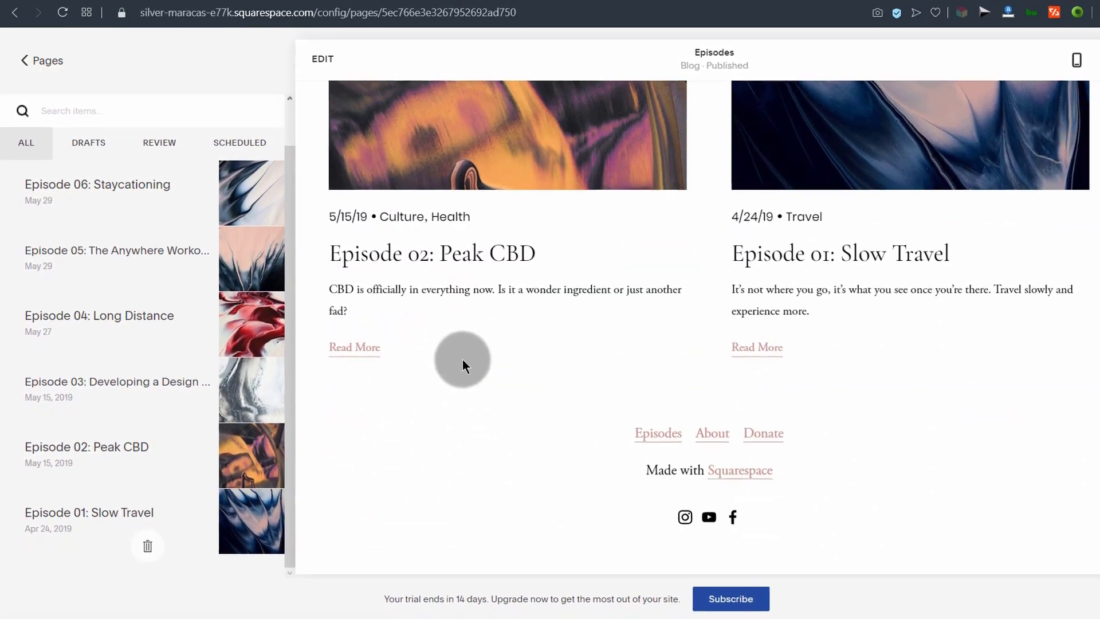
pyautogui.scroll(15, 462, 361)
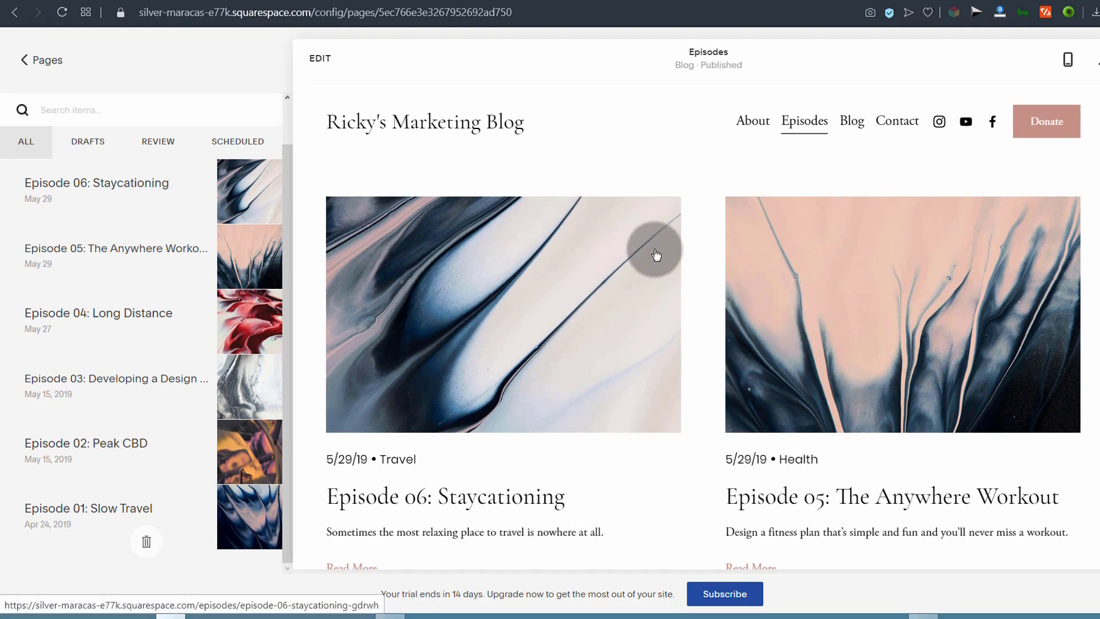
pyautogui.scroll(-10, 746, 302)
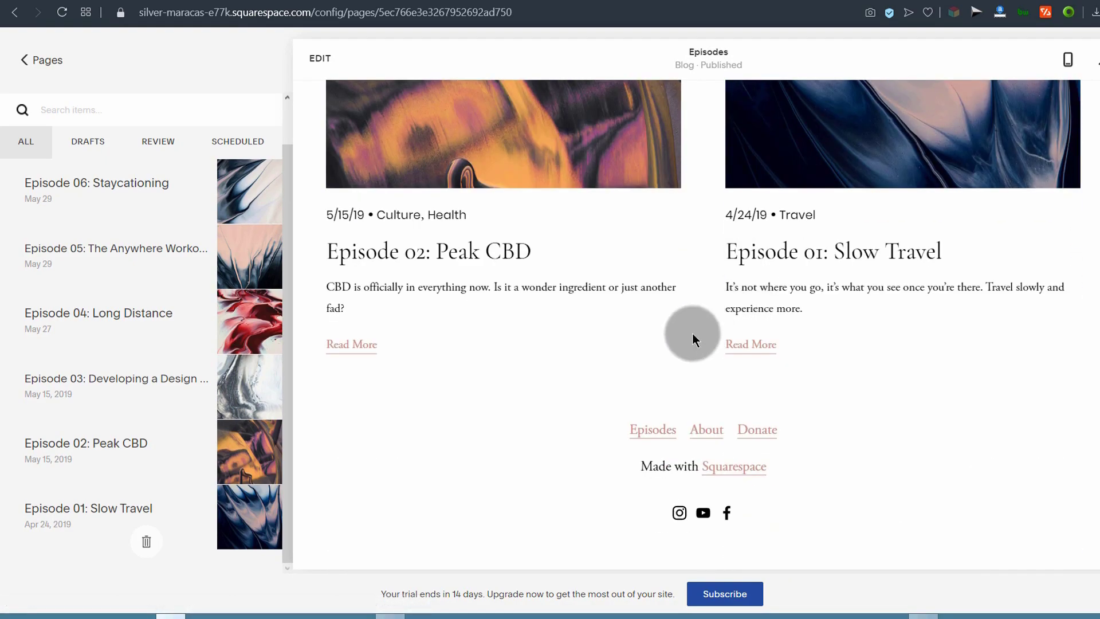
pyautogui.scroll(10, 704, 328)
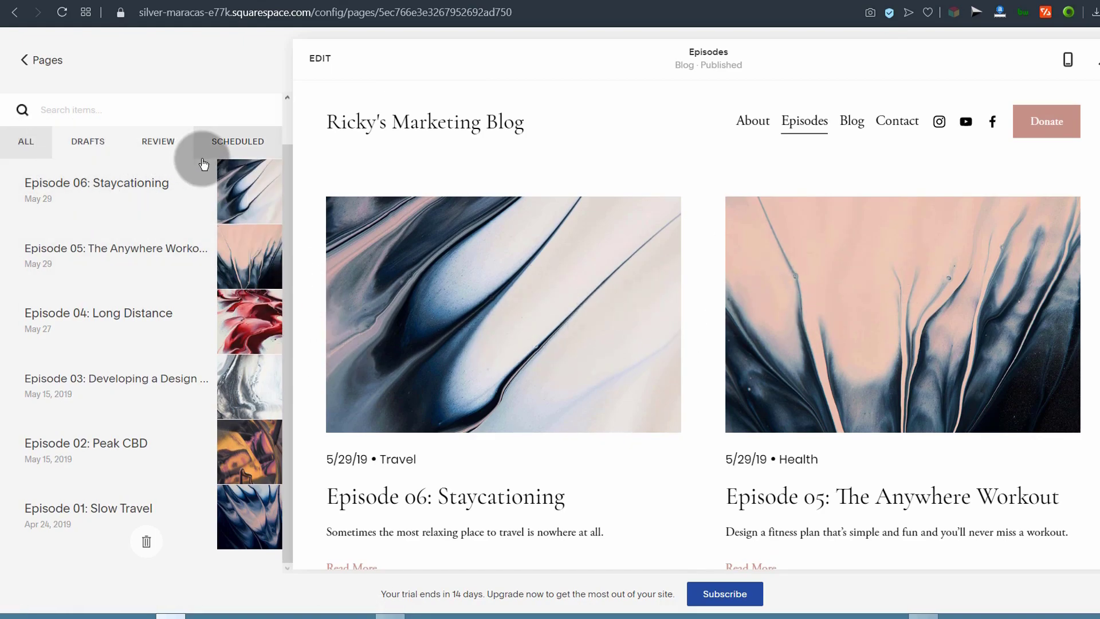
# Step: Delete the Episodes page from the main navigation
pyautogui.click(24, 59)
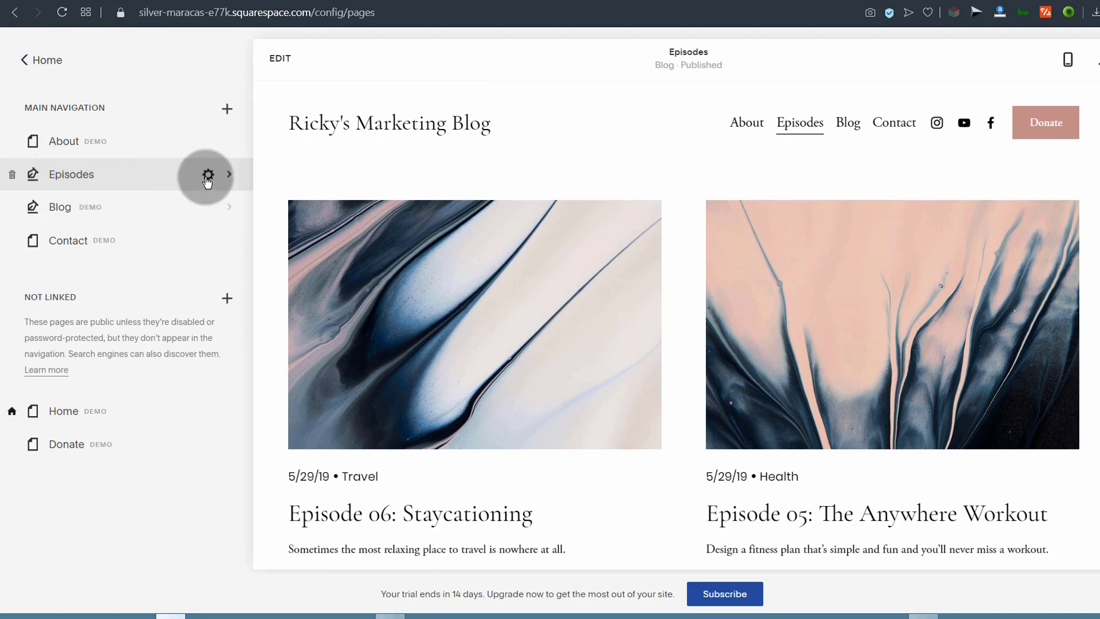
pyautogui.click(14, 176)
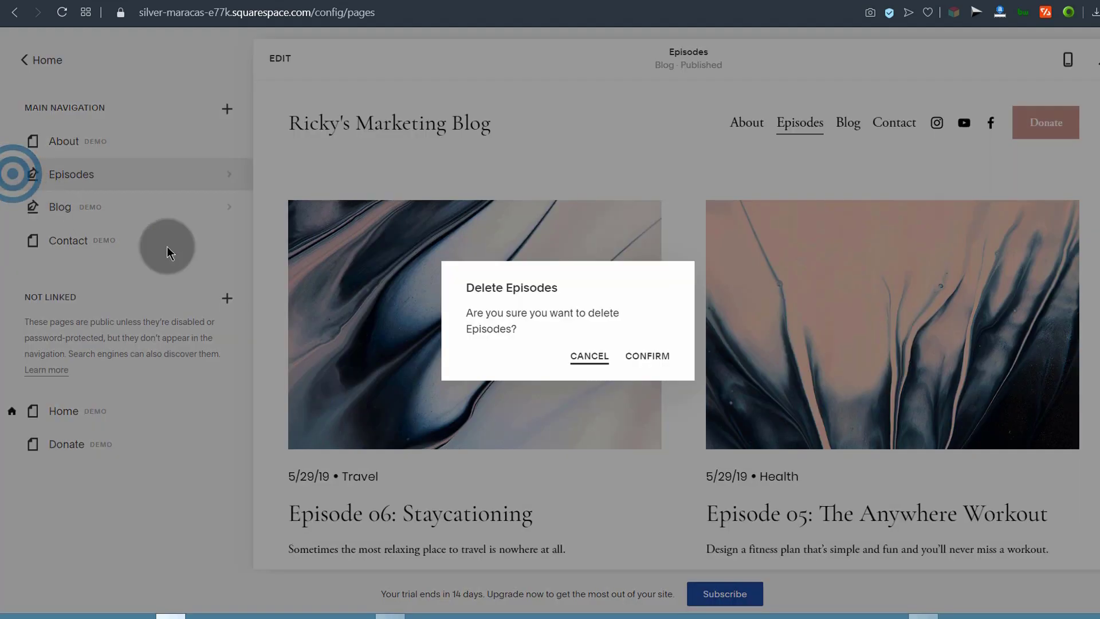
pyautogui.click(653, 359)
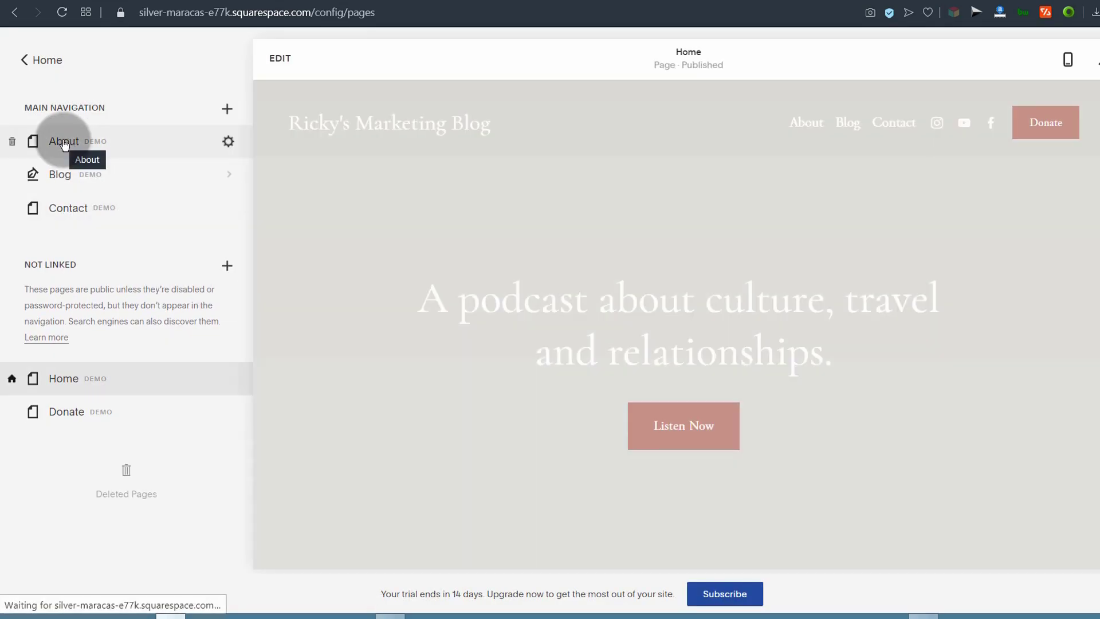
# Step: Preview the About page, then delete it as well
pyautogui.click(64, 143)
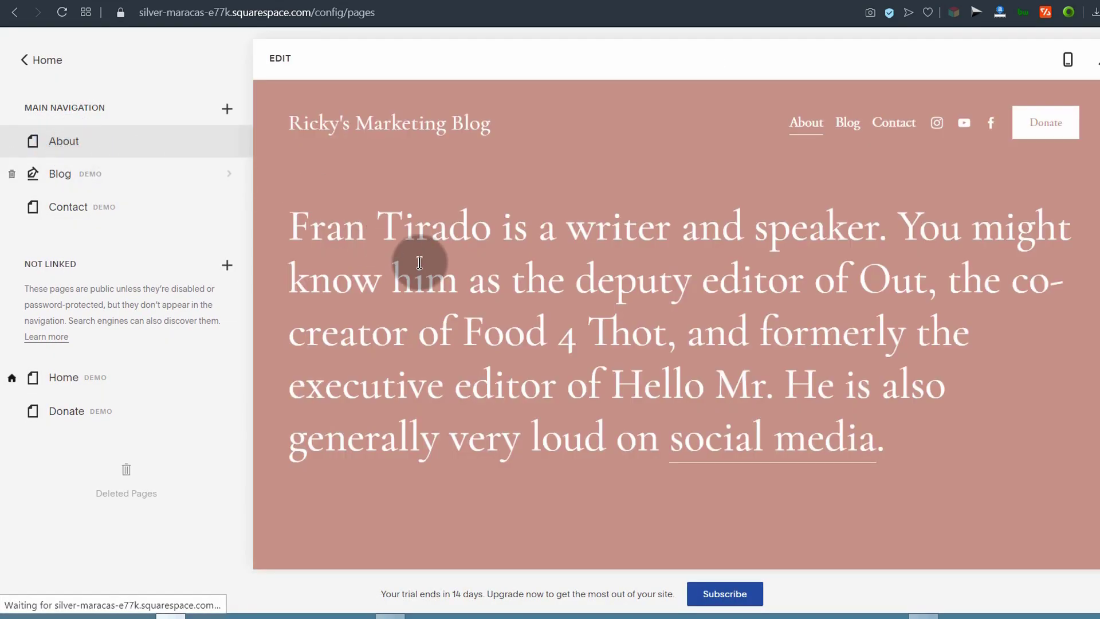
pyautogui.scroll(-10, 479, 273)
pyautogui.scroll(-3, 478, 272)
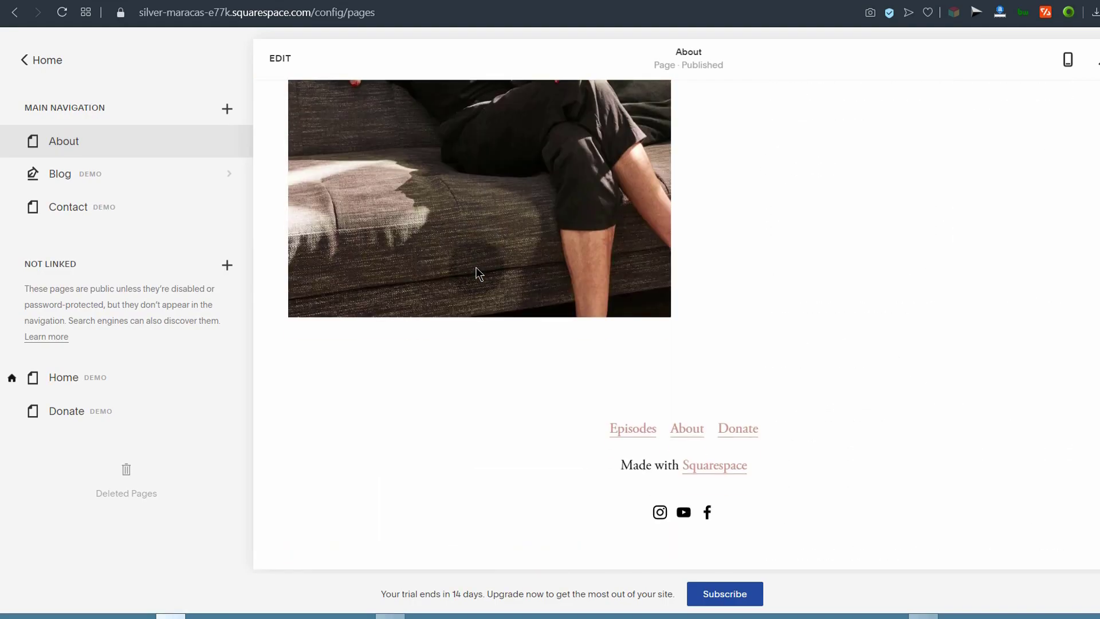
pyautogui.scroll(15, 476, 265)
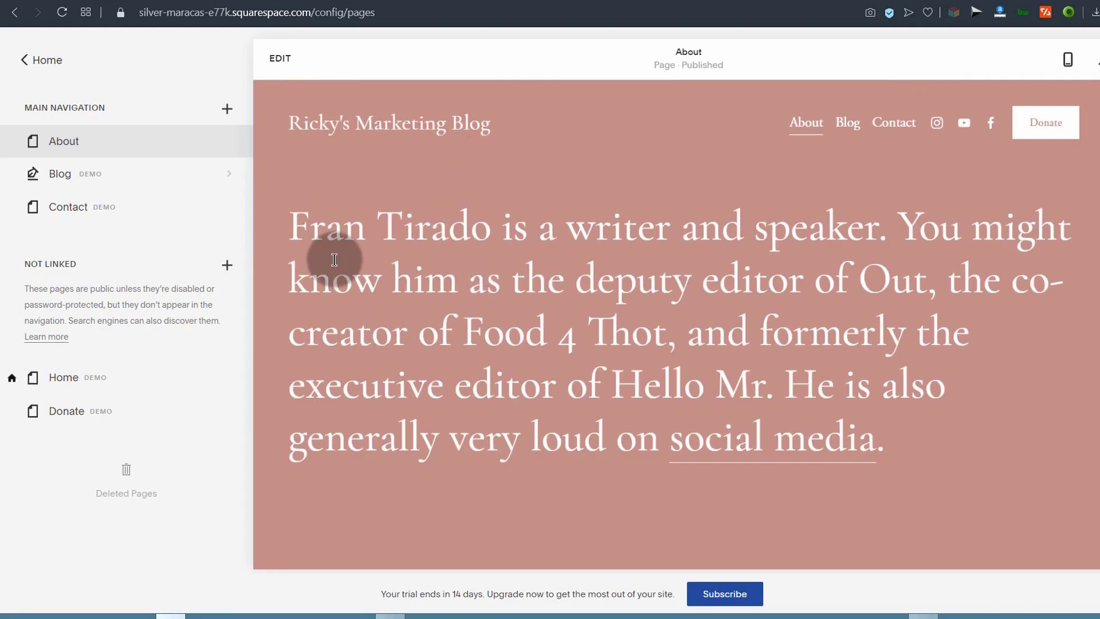
pyautogui.click(14, 143)
pyautogui.click(656, 347)
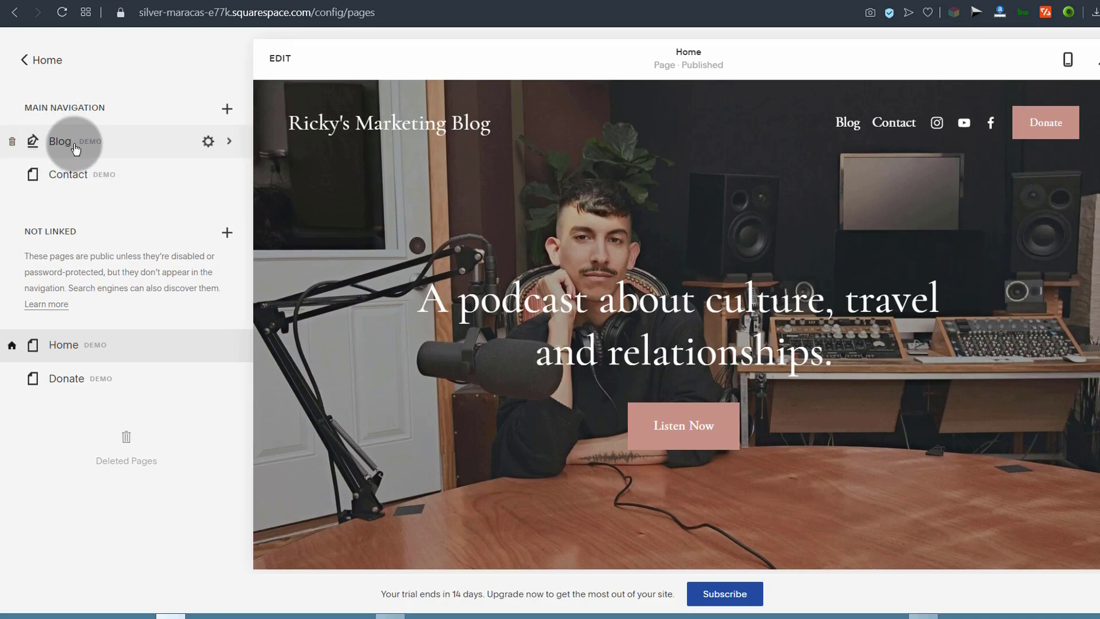
pyautogui.scroll(-10, 482, 264)
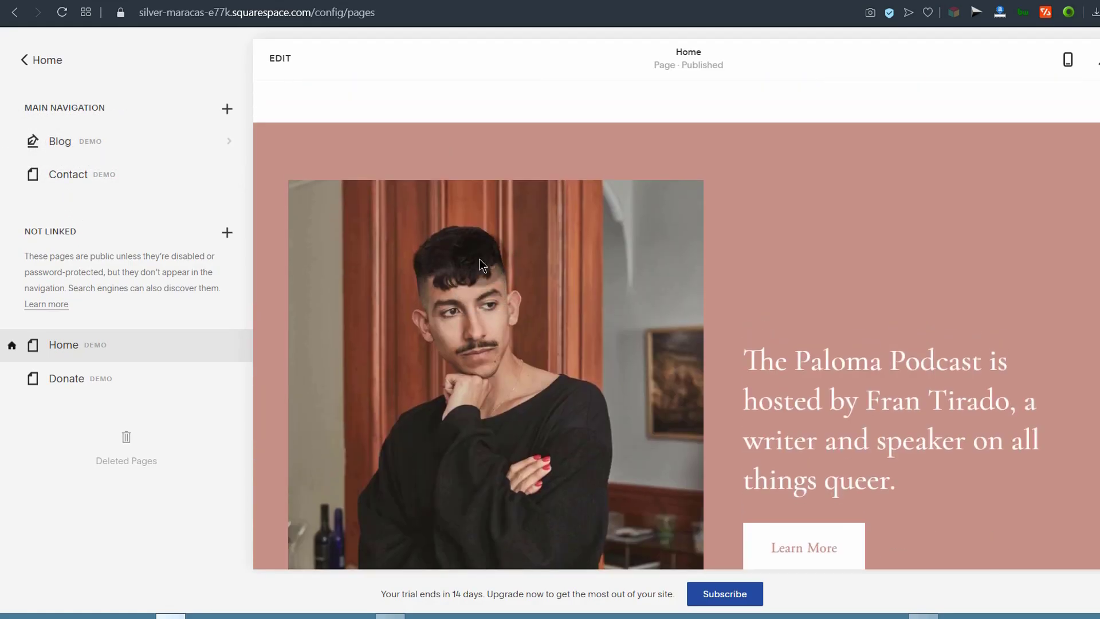
pyautogui.scroll(15, 350, 233)
# Step: Delete the demo Blog page, leaving only Contact in the main navigation
pyautogui.click(141, 156)
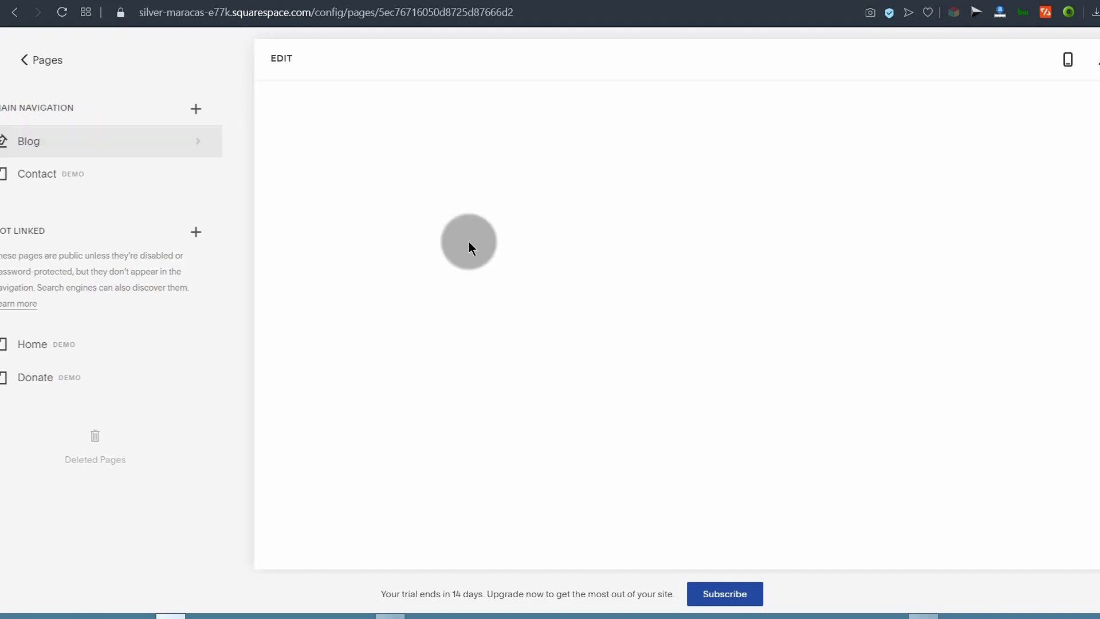
pyautogui.scroll(20, 576, 255)
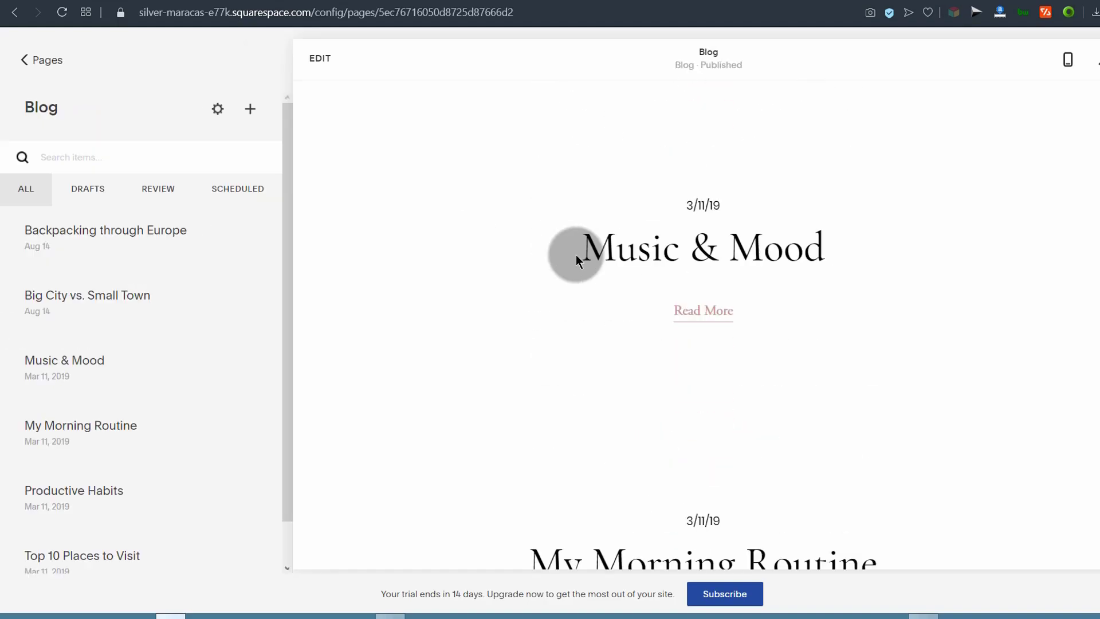
pyautogui.click(41, 59)
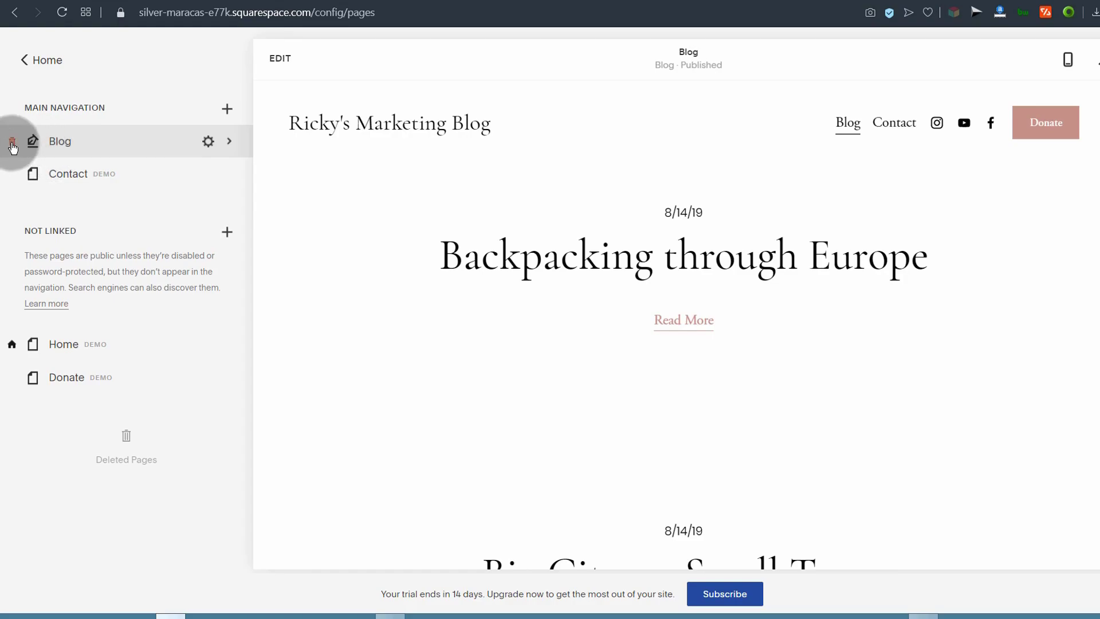
pyautogui.click(12, 146)
pyautogui.click(648, 348)
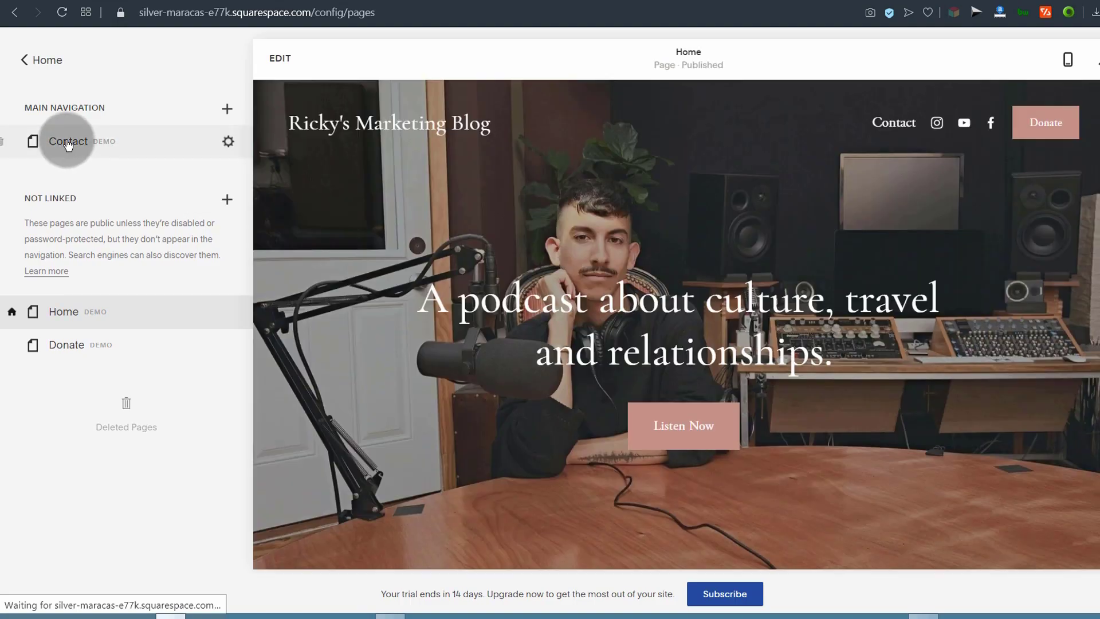
pyautogui.click(67, 144)
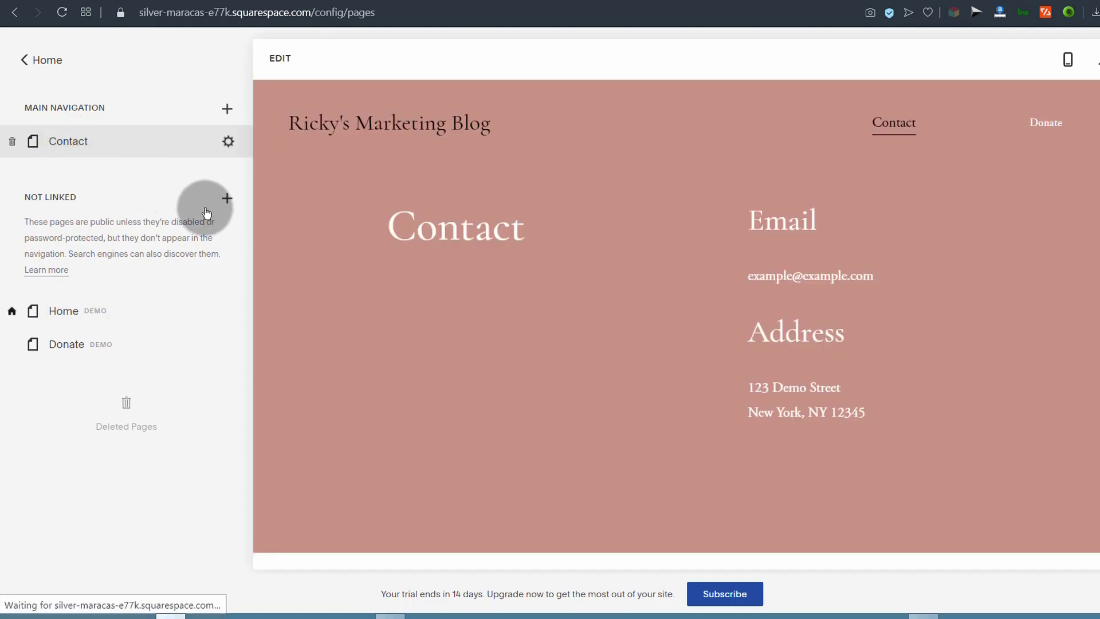
pyautogui.scroll(-2, 582, 257)
pyautogui.scroll(2, 572, 246)
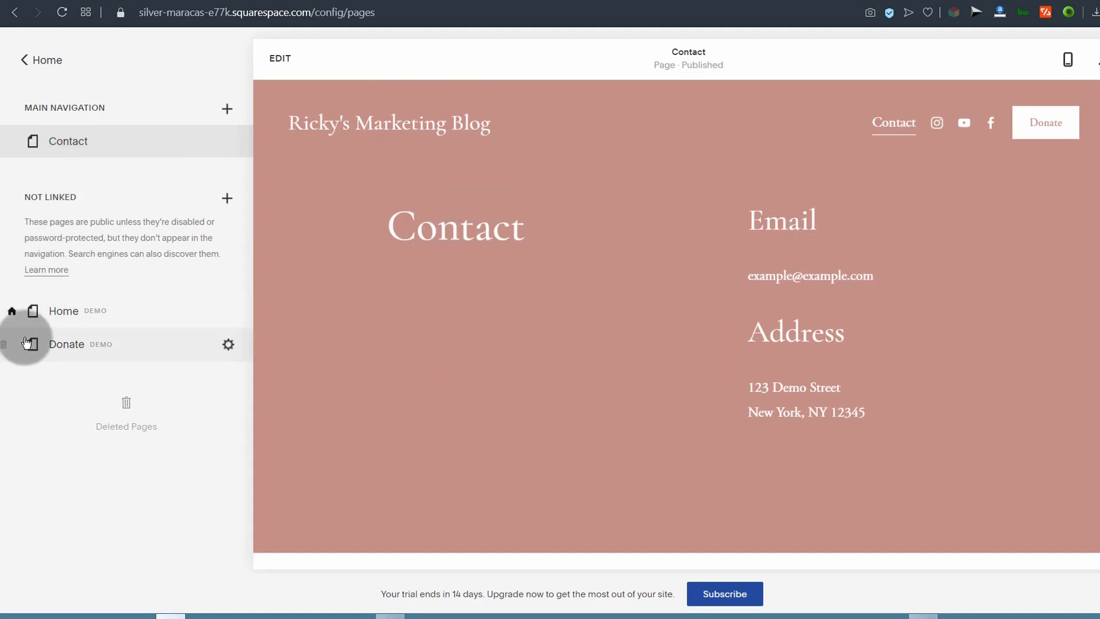
pyautogui.click(64, 319)
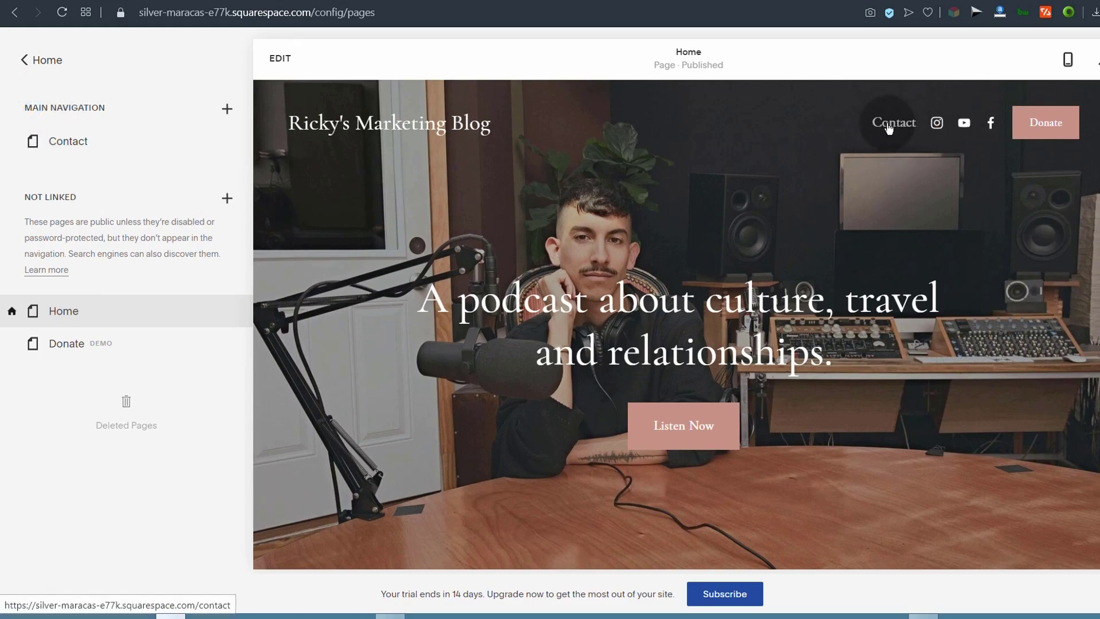
# Step: Drag Home from Not Linked into Main Navigation above Contact
pyautogui.moveTo(95, 316); pyautogui.dragTo(81, 145)
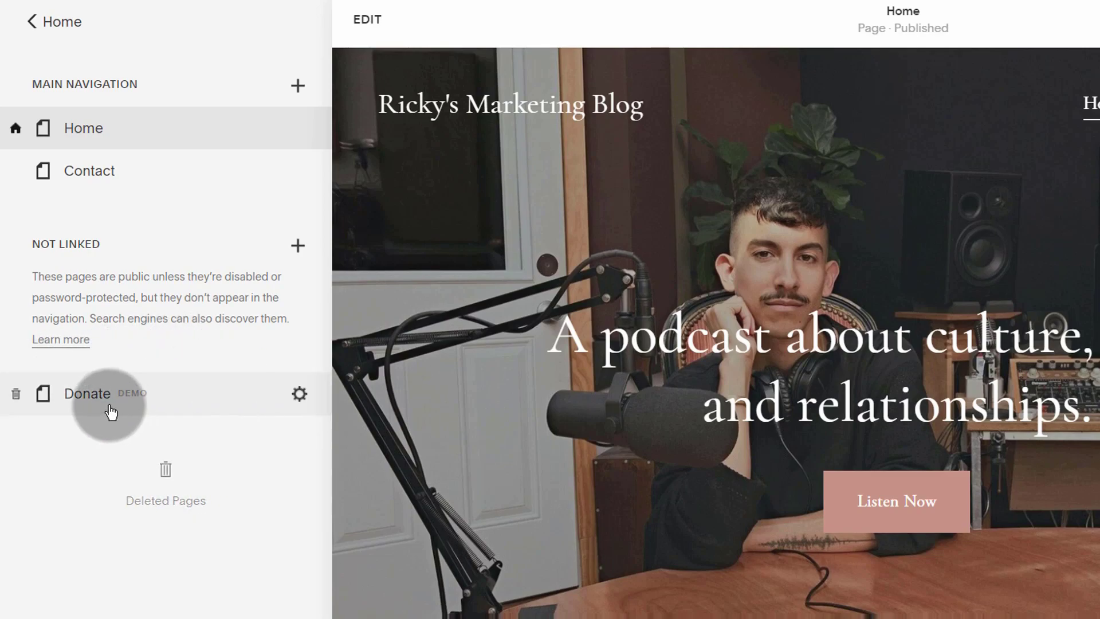
pyautogui.click(160, 492)
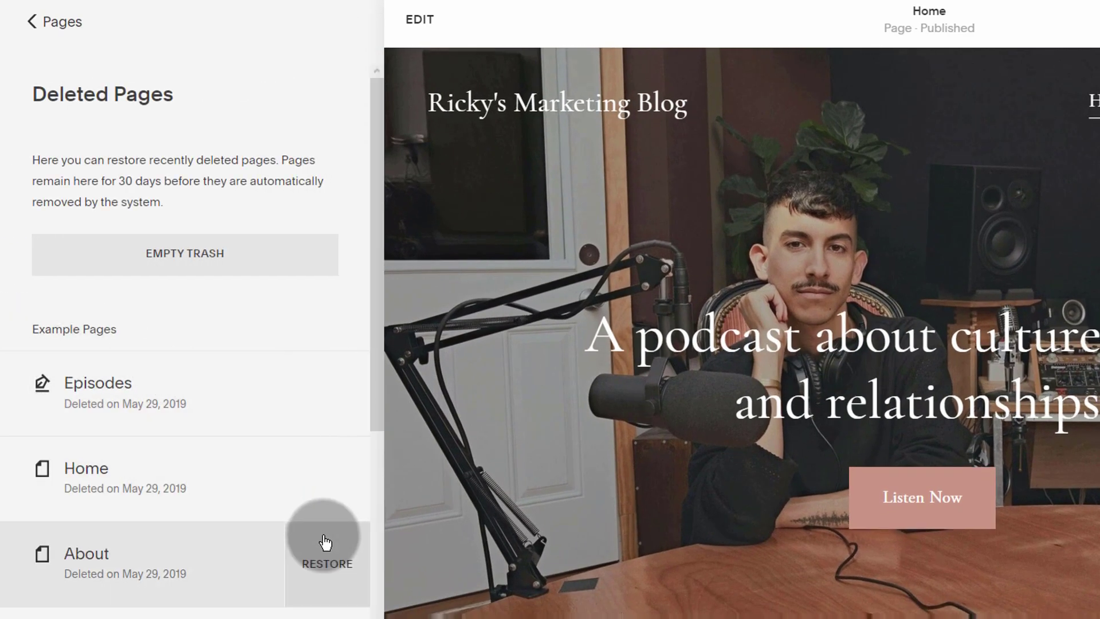
pyautogui.scroll(-5, 297, 462)
pyautogui.scroll(3, 297, 462)
pyautogui.scroll(-2, 292, 461)
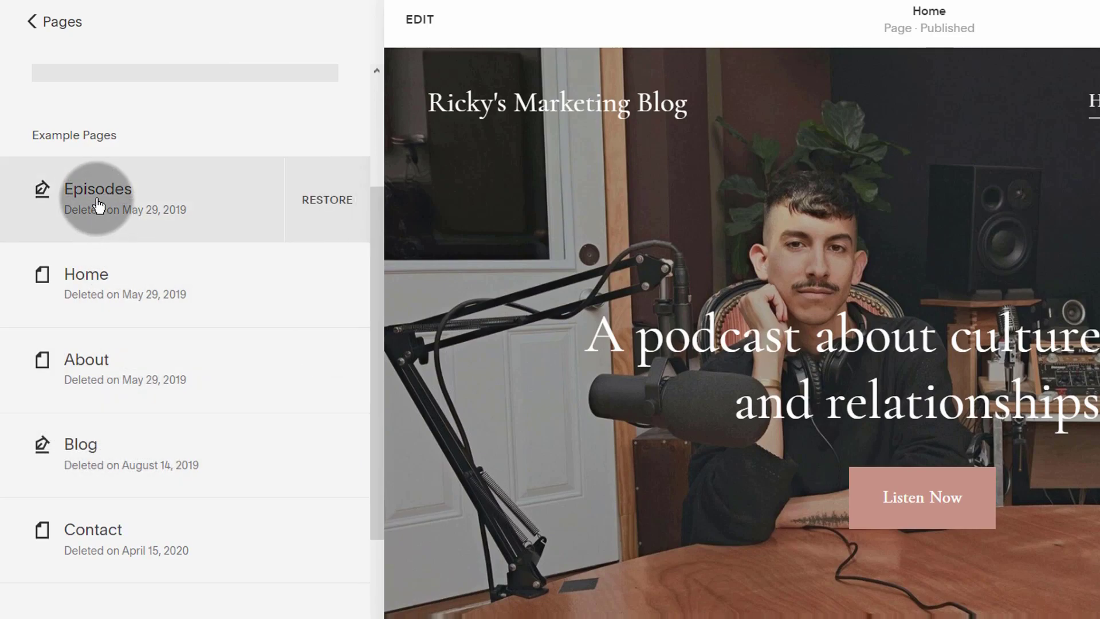
pyautogui.scroll(3, 91, 212)
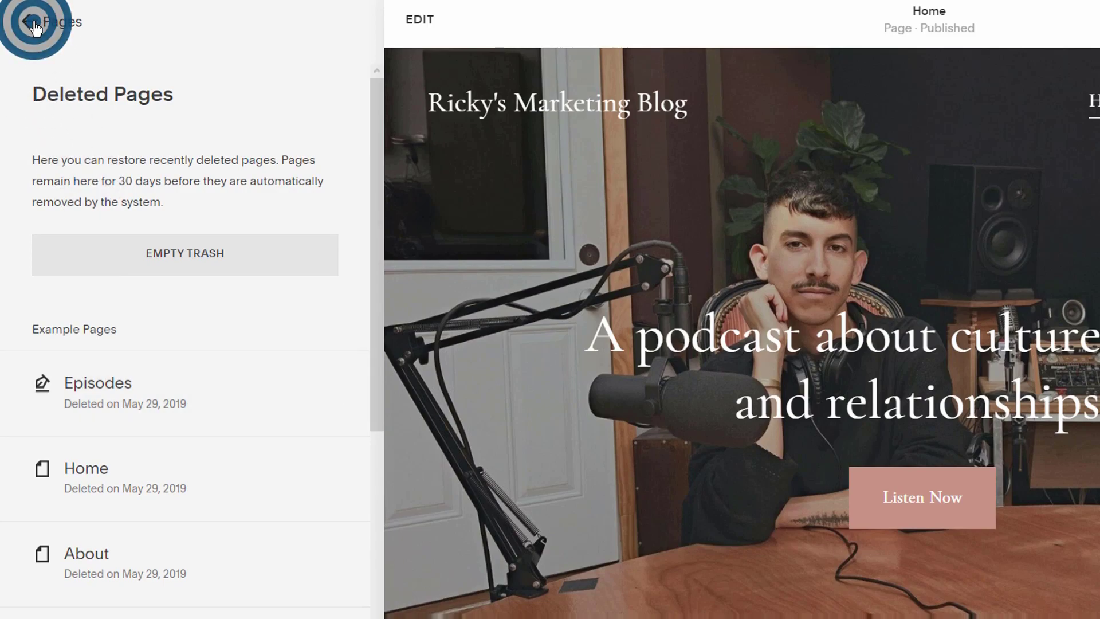
pyautogui.click(33, 23)
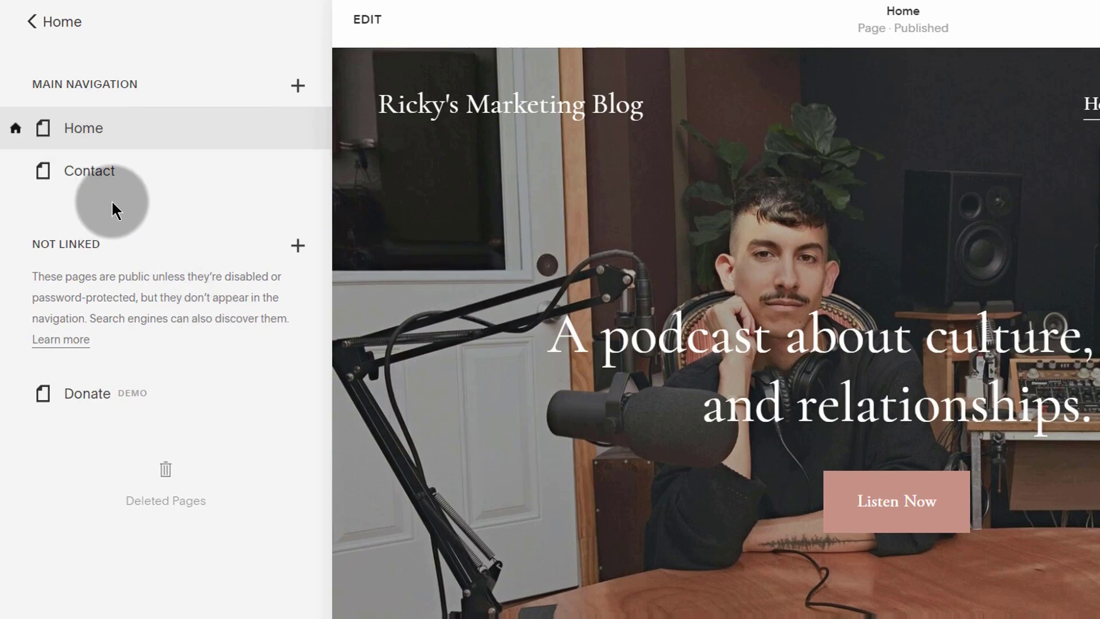
# Step: Open the Add a Page panel and browse the General designer layouts
pyautogui.click(298, 87)
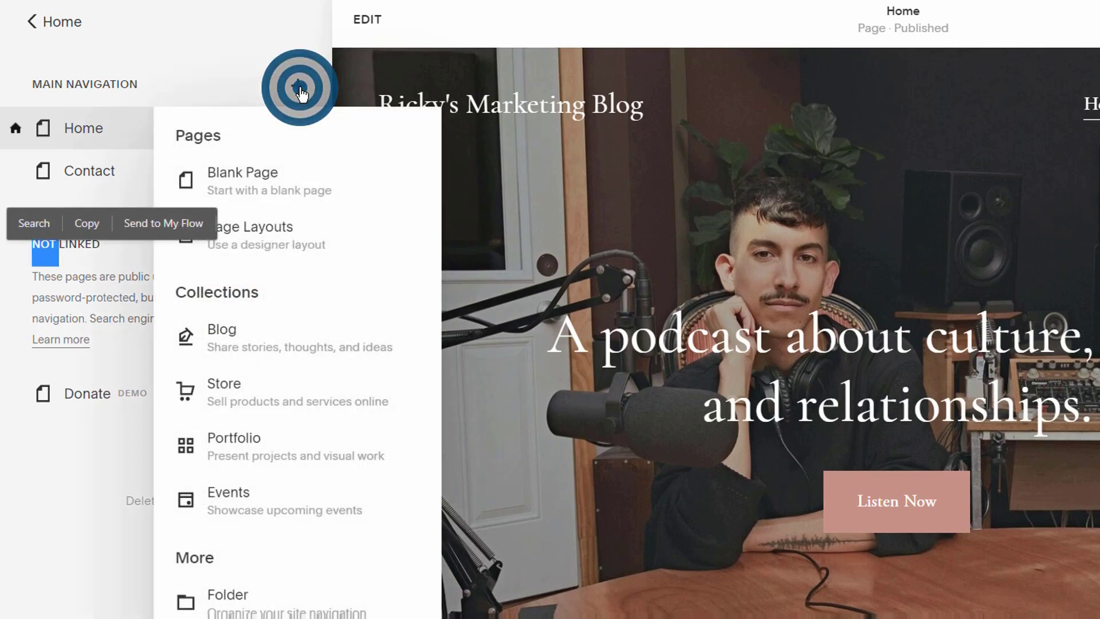
pyautogui.click(254, 61)
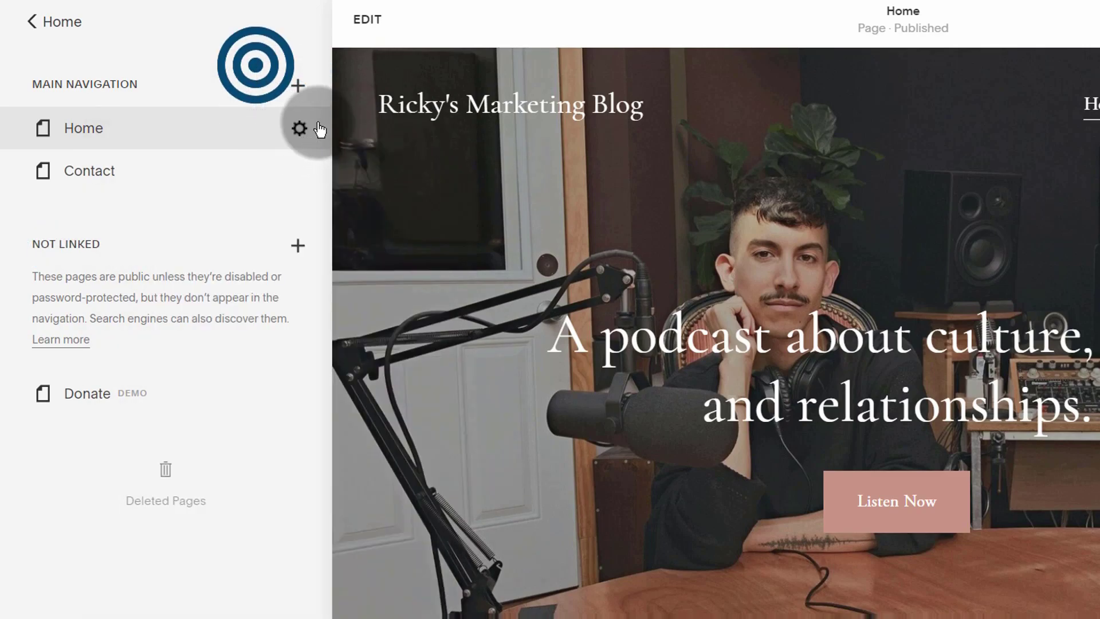
pyautogui.click(295, 86)
pyautogui.click(265, 179)
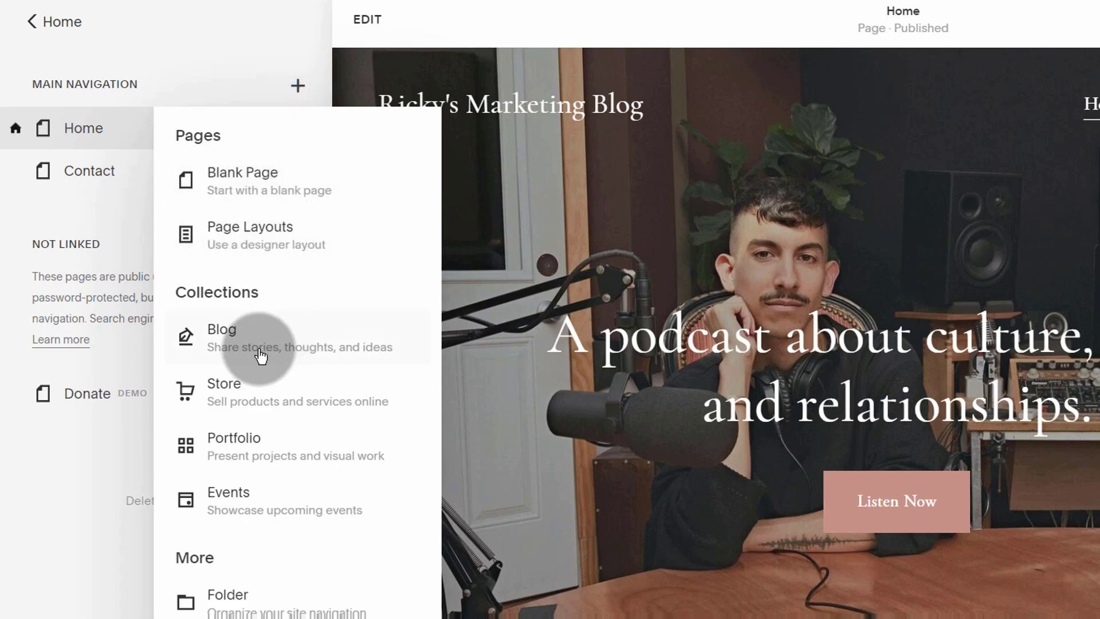
pyautogui.click(248, 236)
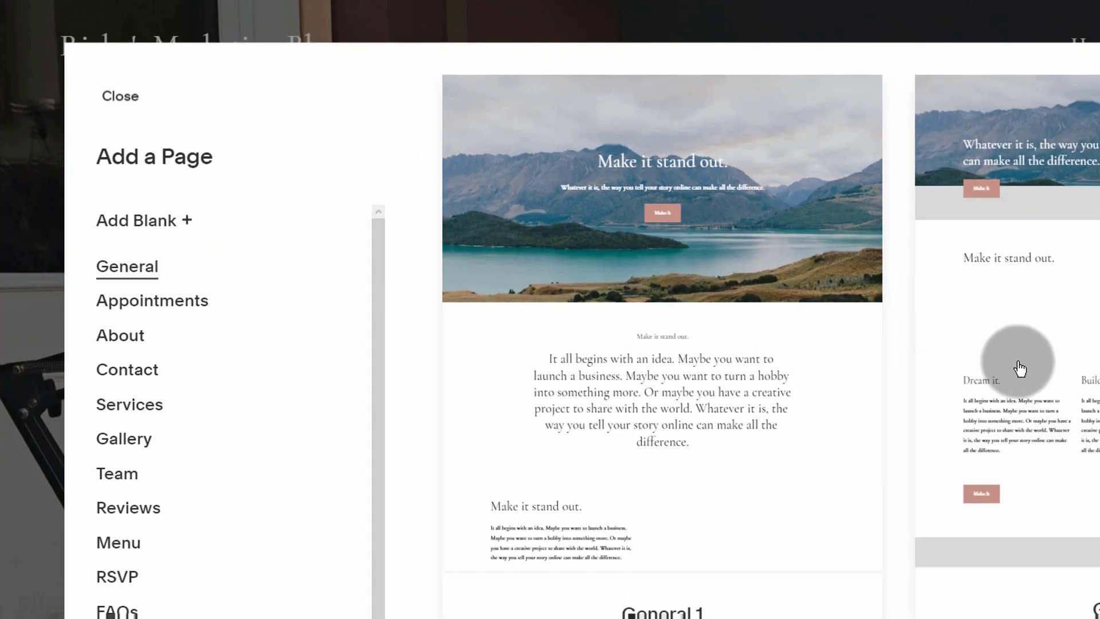
pyautogui.scroll(-6, 659, 313)
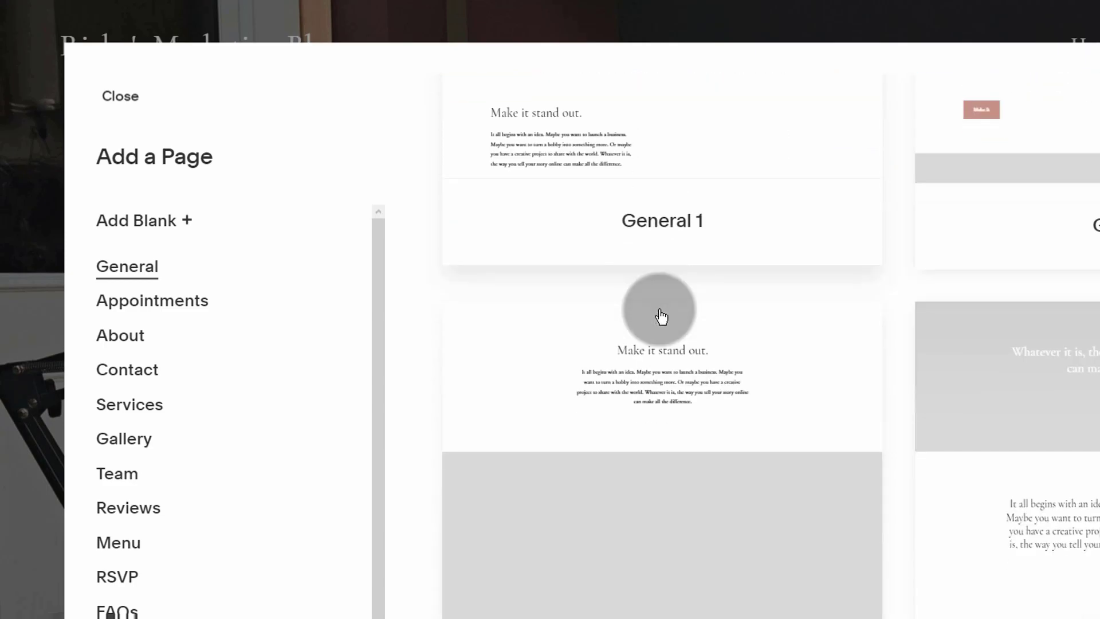
pyautogui.scroll(6, 659, 313)
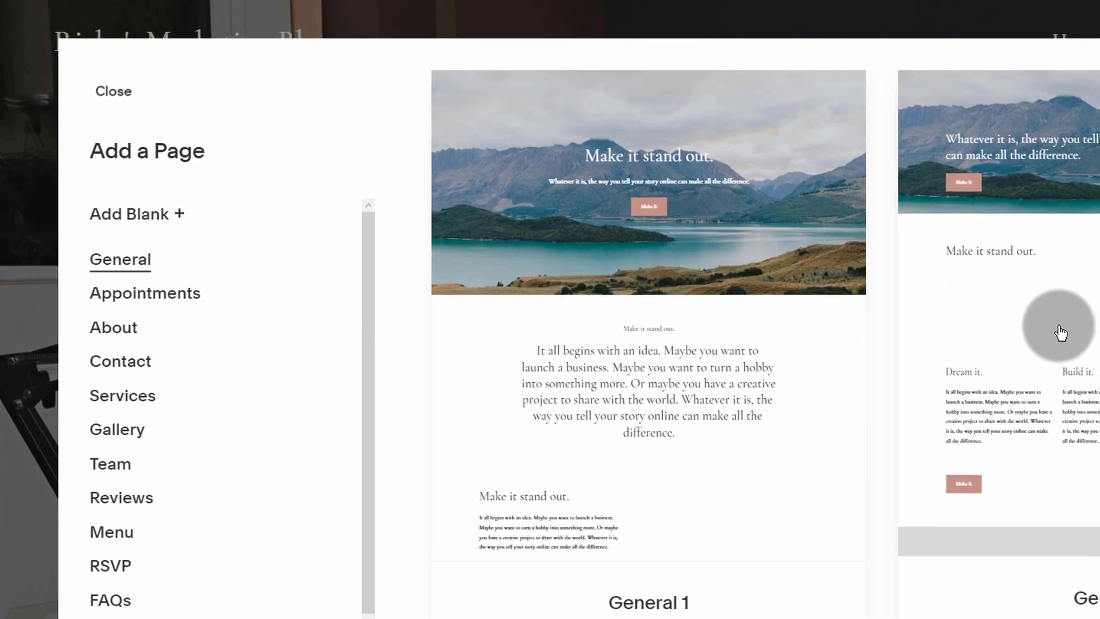
pyautogui.scroll(-10, 1031, 321)
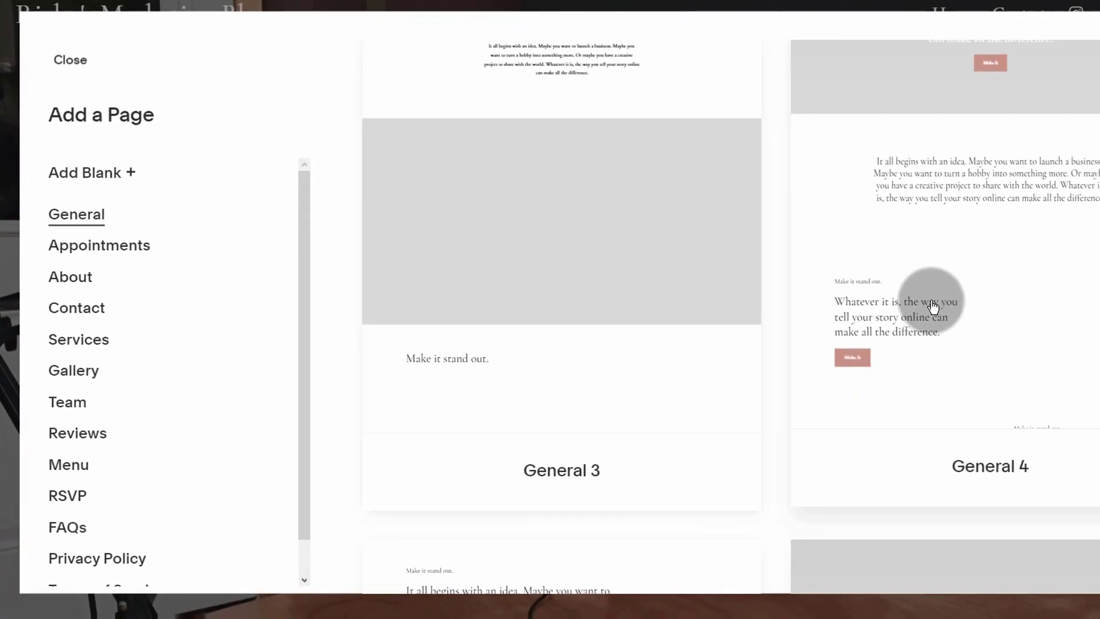
pyautogui.scroll(4, 911, 298)
pyautogui.scroll(-12, 889, 290)
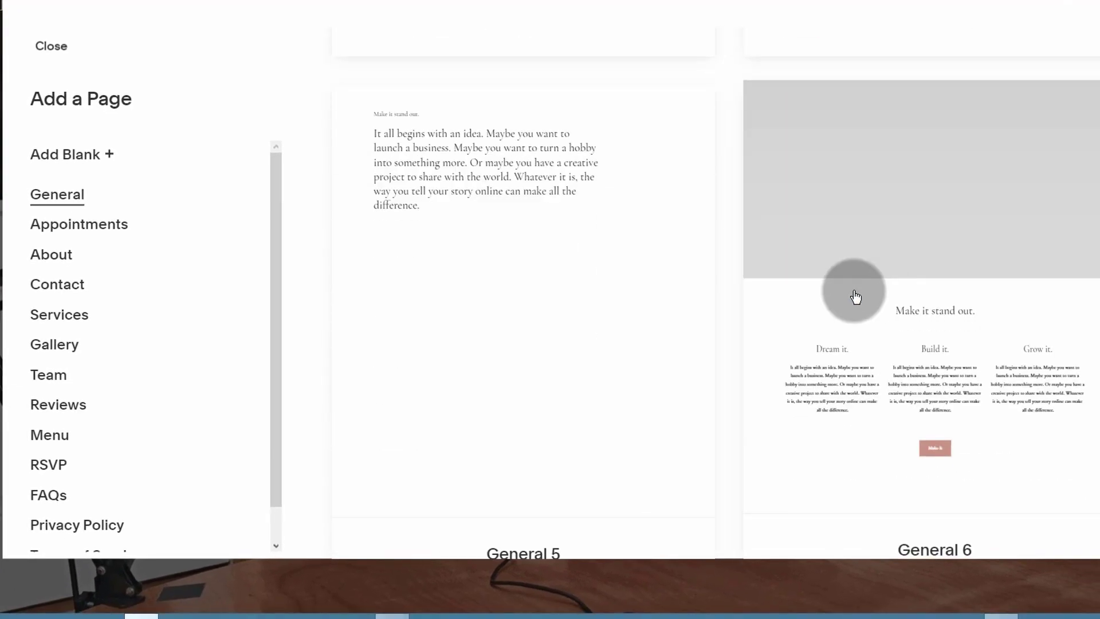
pyautogui.scroll(10, 856, 297)
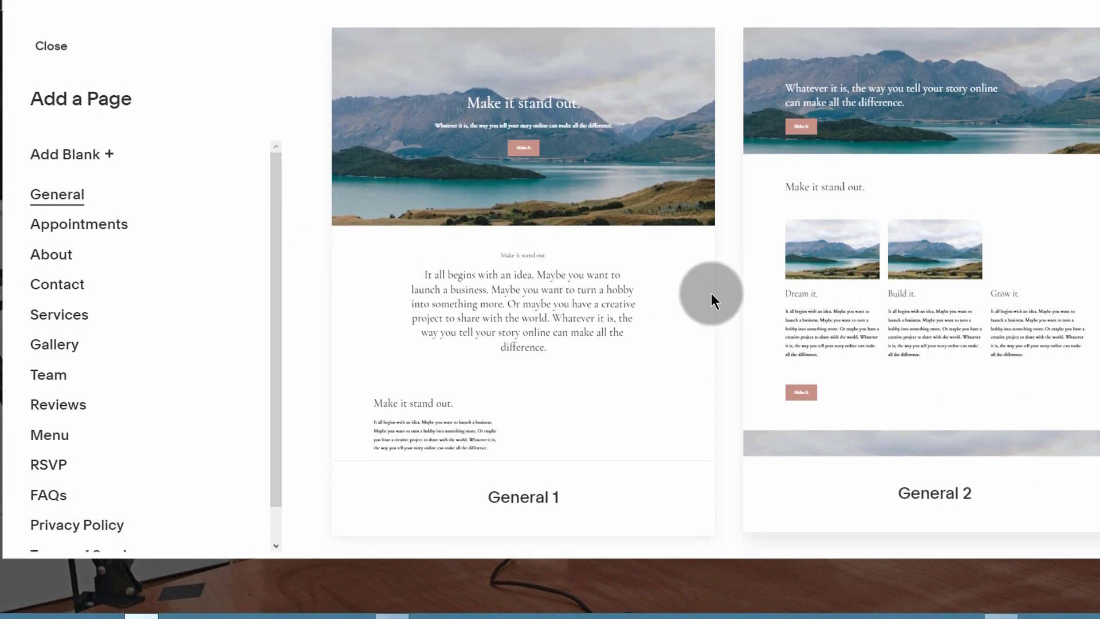
pyautogui.scroll(-6, 712, 294)
pyautogui.scroll(5, 584, 256)
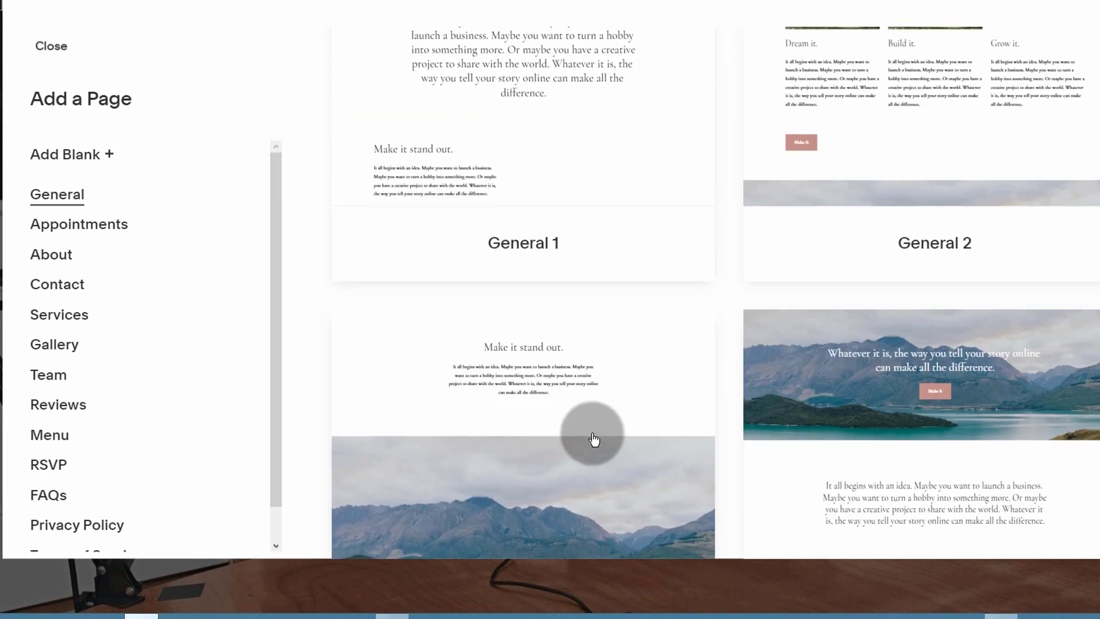
# Step: Show the About category layouts, such as About 1 and About 2
pyautogui.click(52, 256)
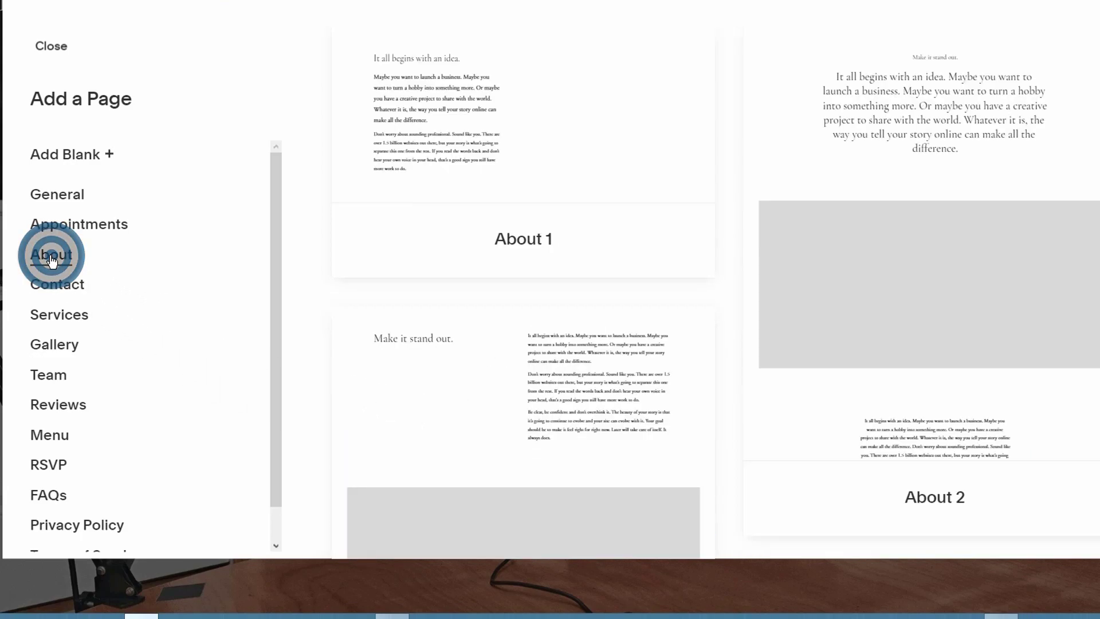
pyautogui.scroll(-5, 613, 235)
pyautogui.scroll(5, 613, 238)
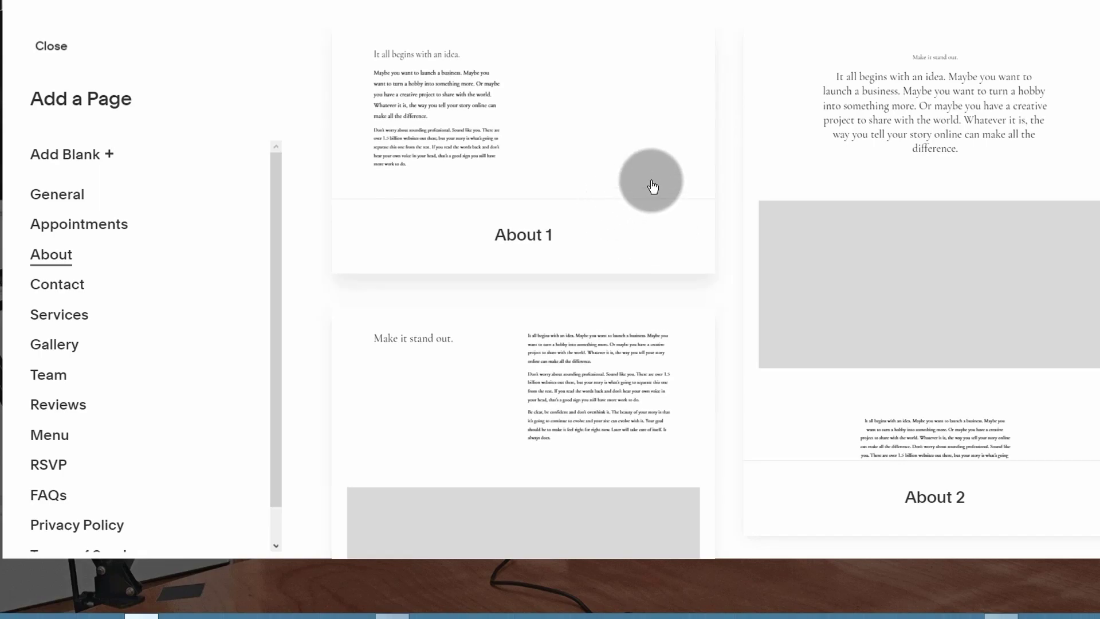
pyautogui.scroll(-5, 653, 190)
pyautogui.scroll(5, 531, 270)
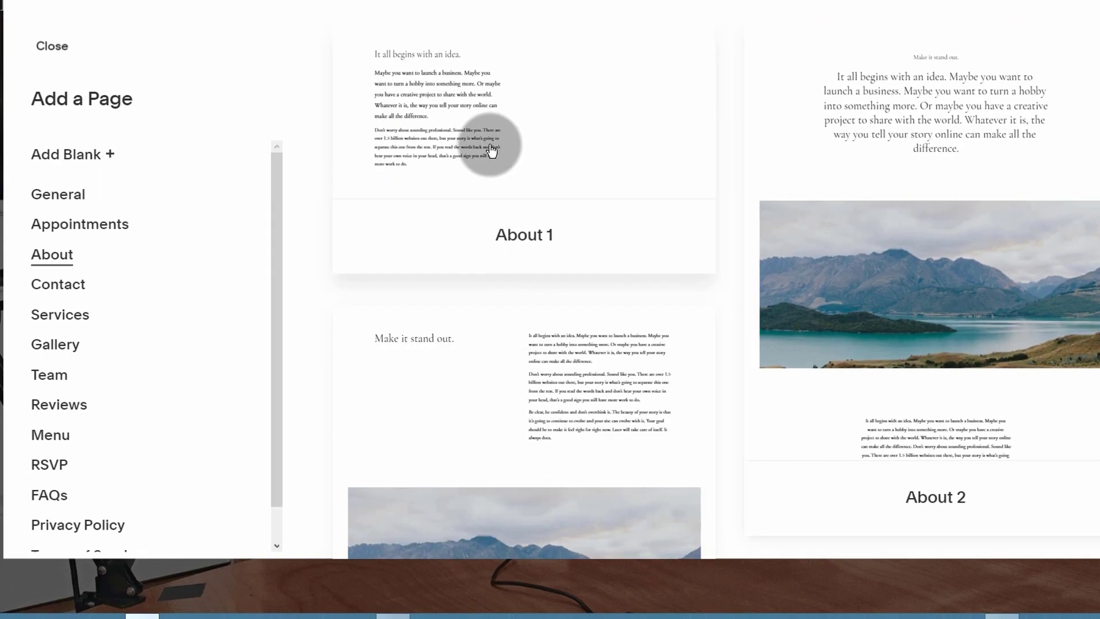
# Step: Add a blank page, rename it 'About', and drag it below Home in Main Navigation
pyautogui.click(61, 154)
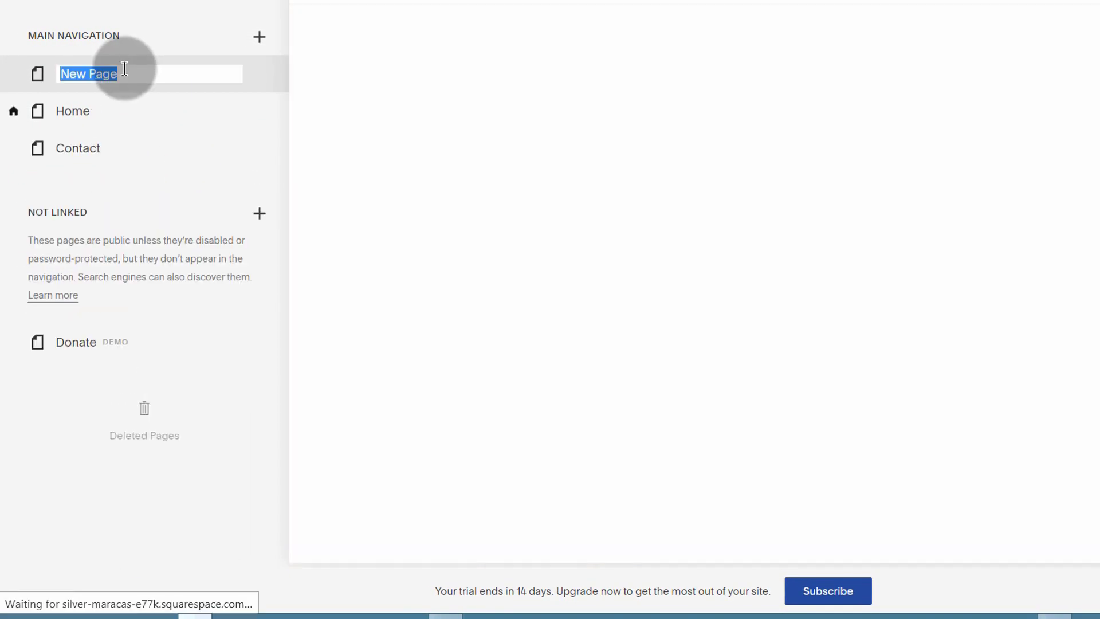
pyautogui.click(124, 68)
pyautogui.moveTo(127, 73)
pyautogui.mouseDown()
pyautogui.moveTo(67, 73)
pyautogui.moveTo(130, 77)
pyautogui.mouseUp()
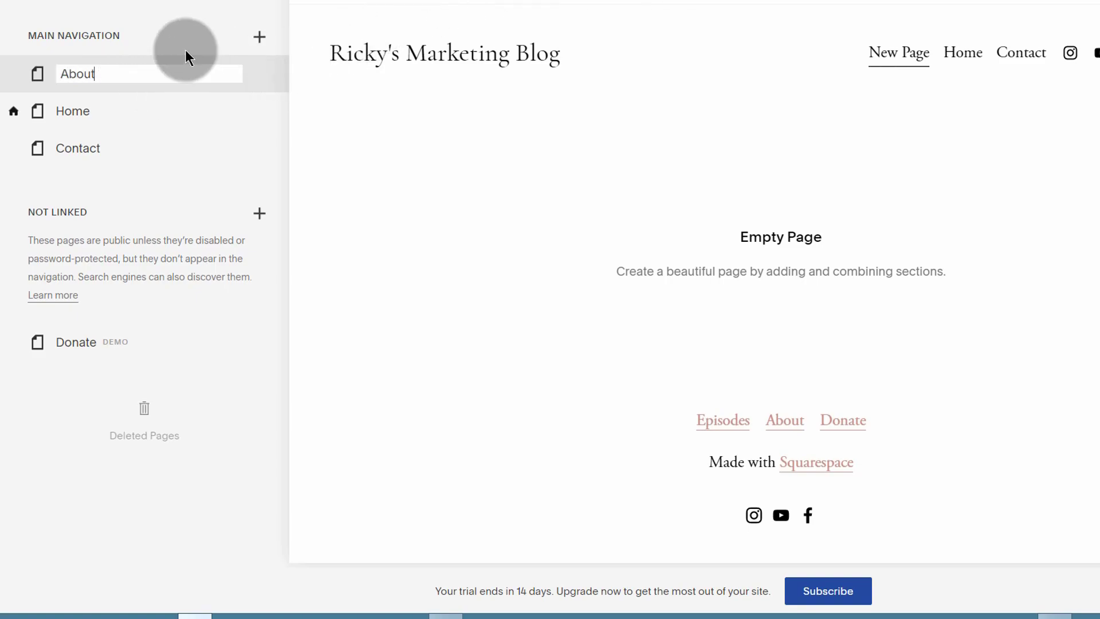
pyautogui.write('About')
pyautogui.click(262, 83)
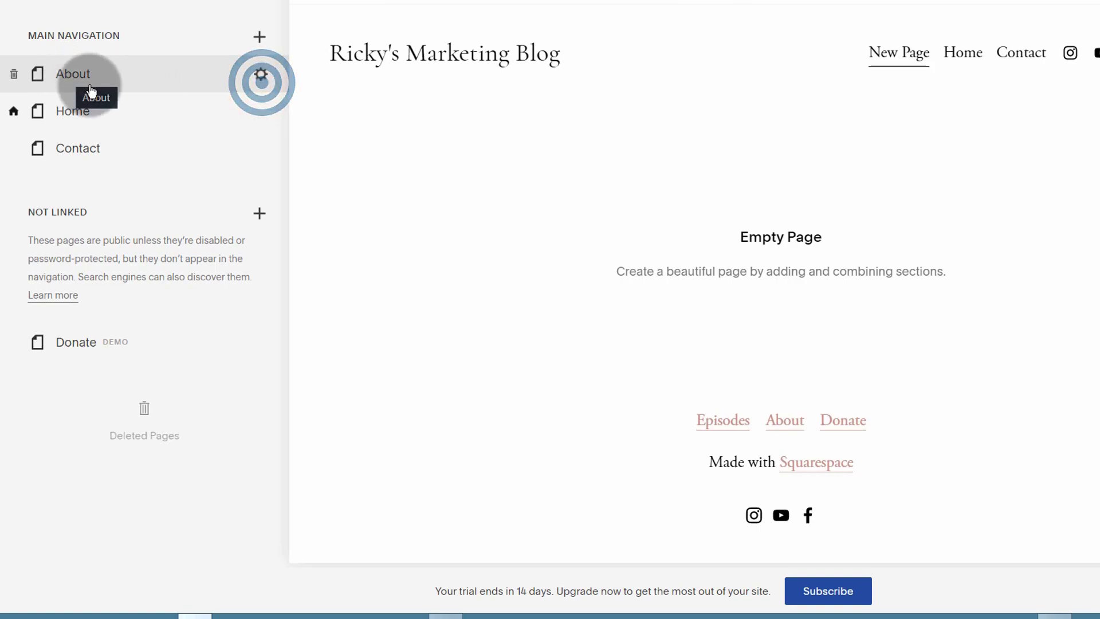
pyautogui.click(260, 38)
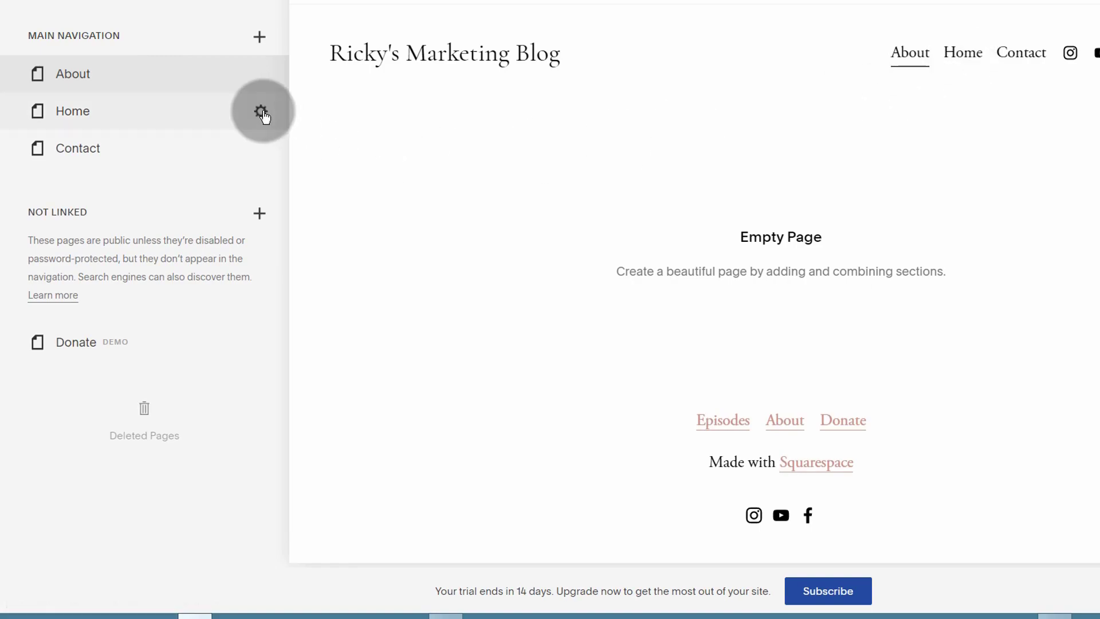
pyautogui.moveTo(102, 79); pyautogui.dragTo(105, 122)
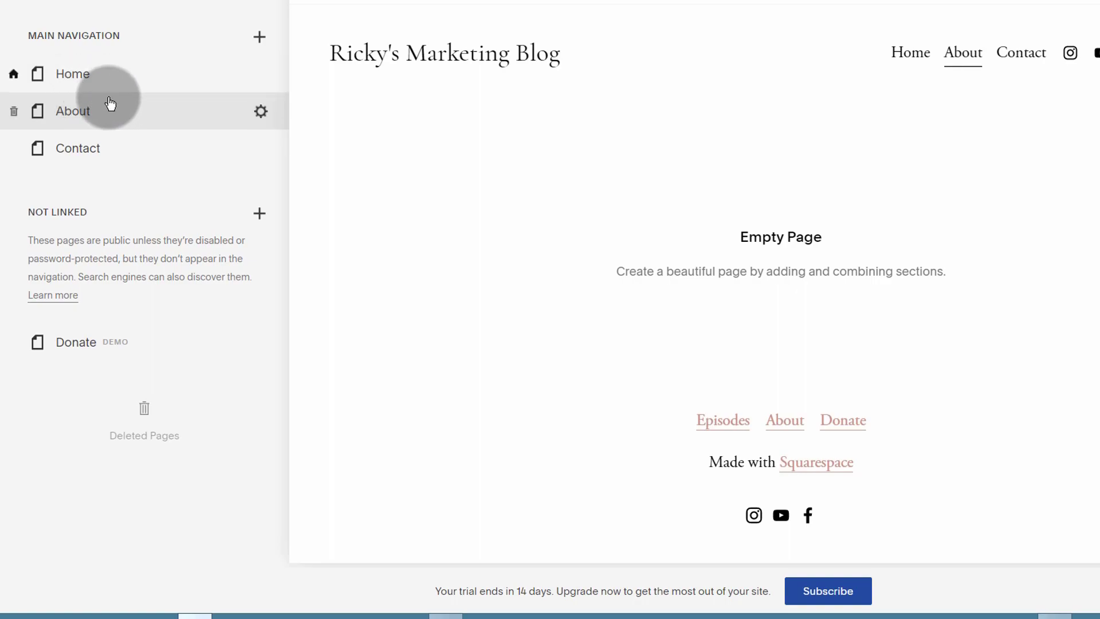
# Step: Add a Blog collection page with the default Blog 2 layout to the Main Navigation
pyautogui.click(259, 39)
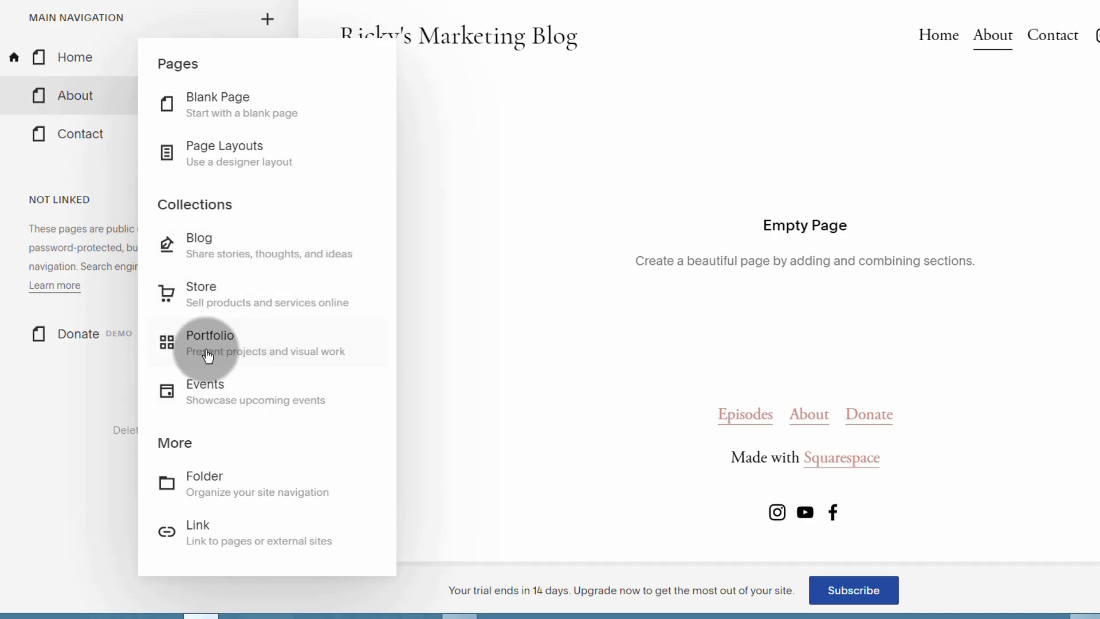
pyautogui.click(200, 246)
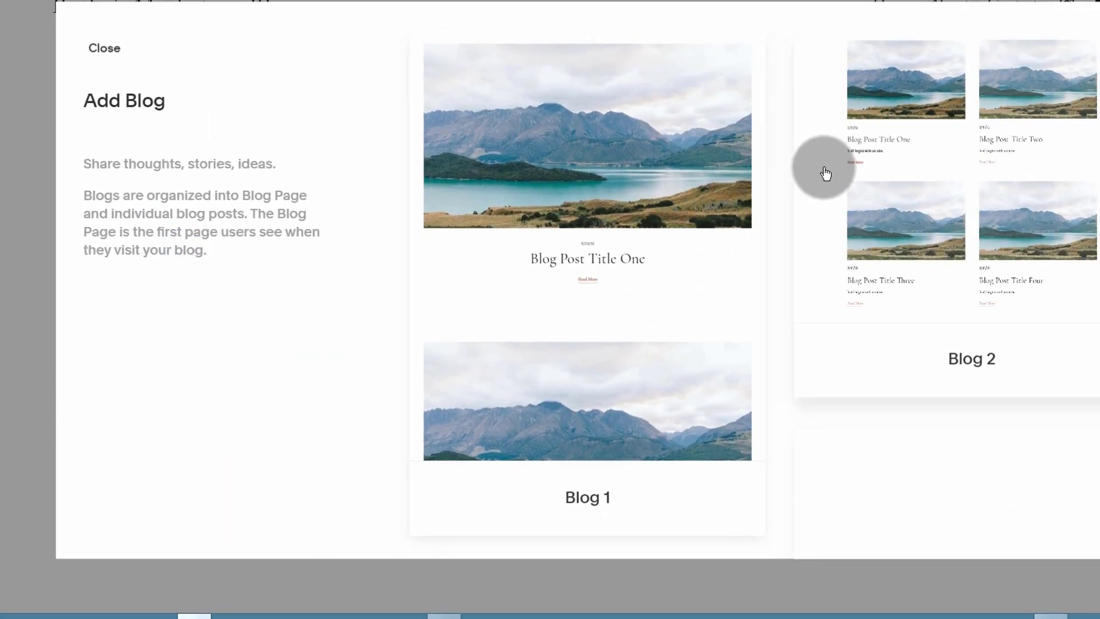
pyautogui.scroll(-8, 906, 201)
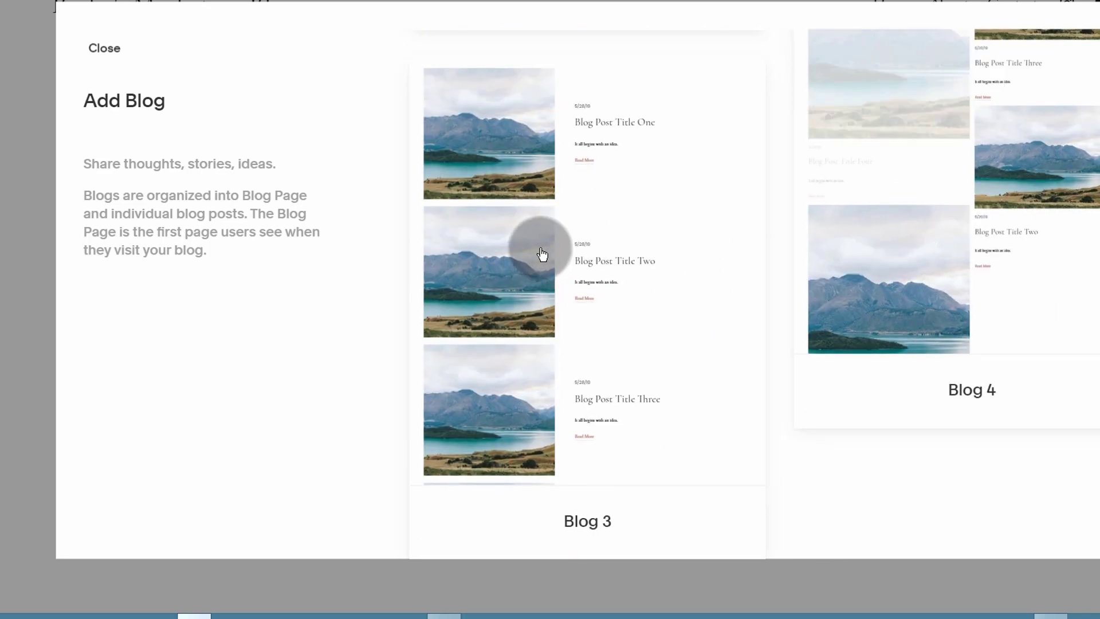
pyautogui.scroll(8, 541, 253)
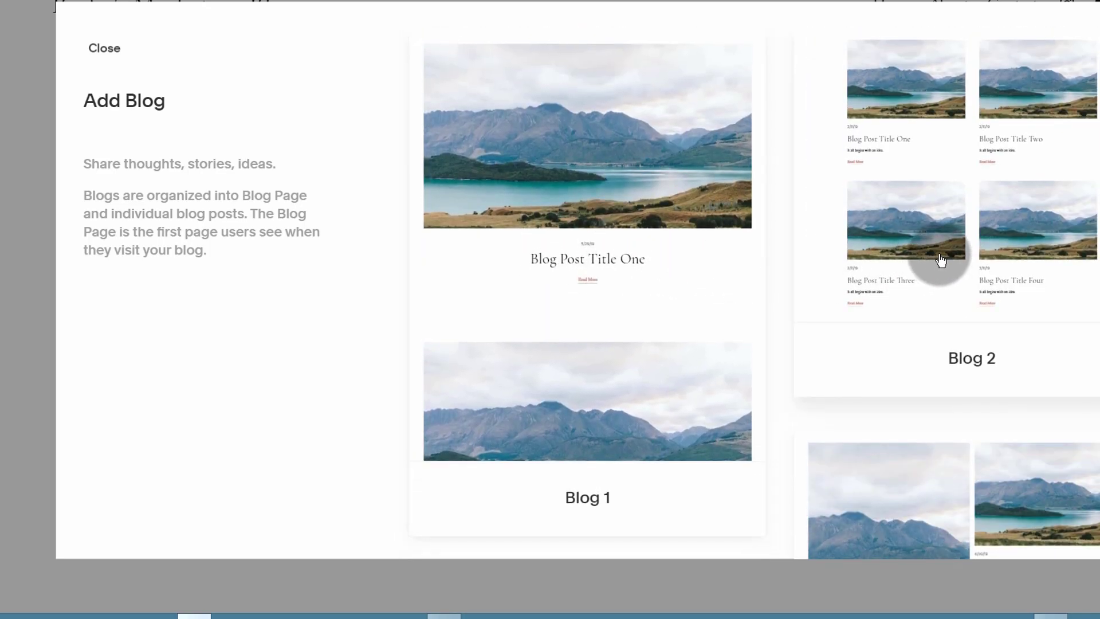
pyautogui.scroll(-8, 940, 258)
pyautogui.scroll(7, 938, 256)
pyautogui.scroll(1, 940, 269)
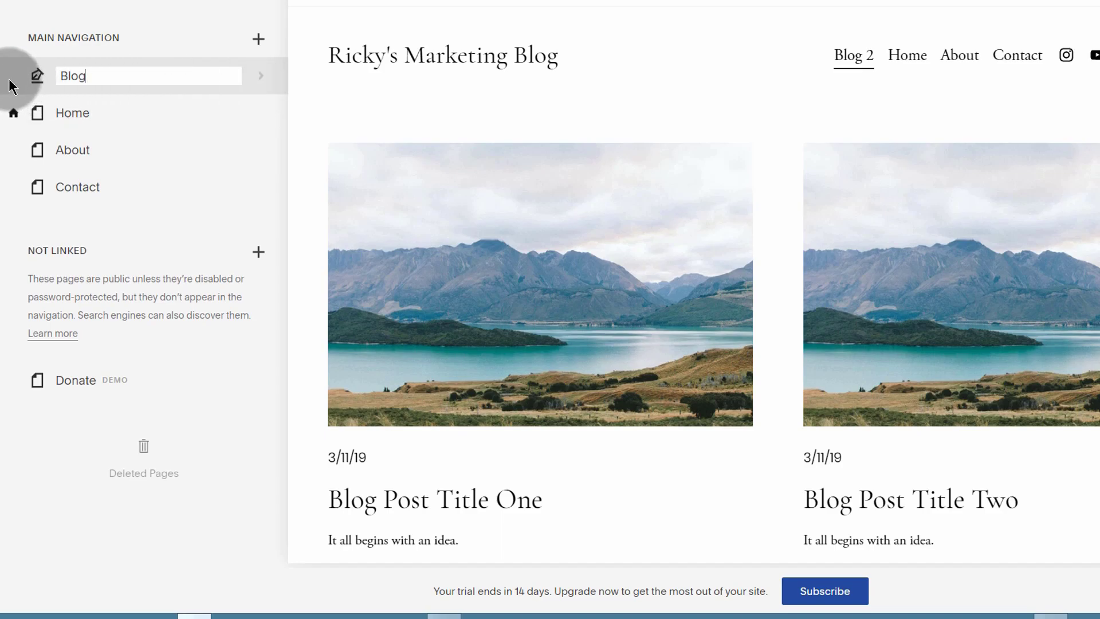
# Step: Delete the sample post Blog Post Title Four from the Blog page
pyautogui.click(79, 80)
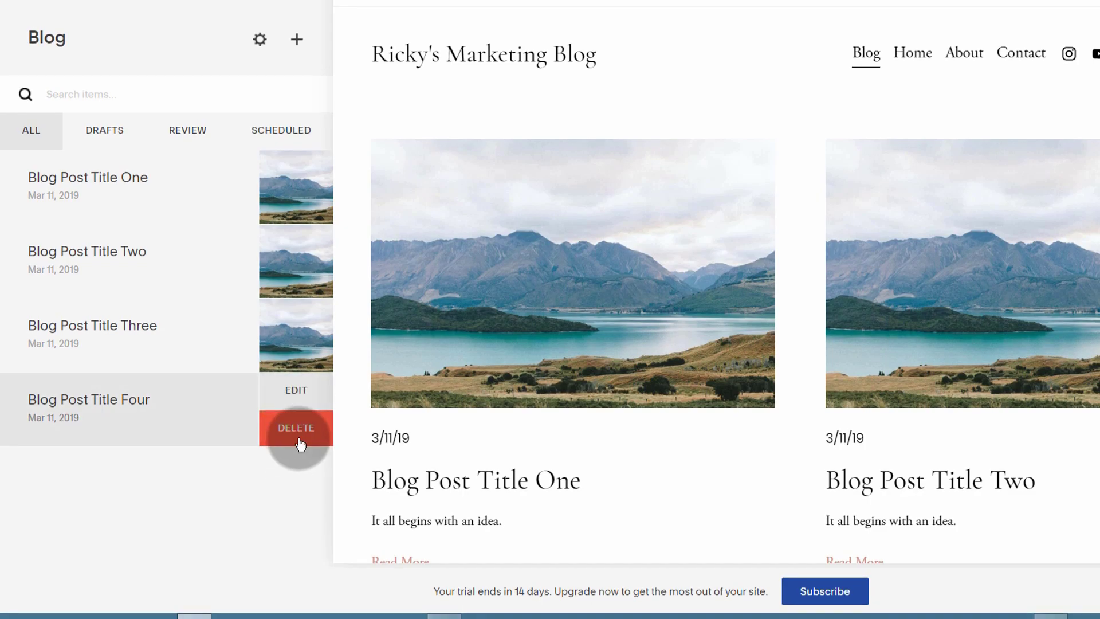
pyautogui.click(290, 436)
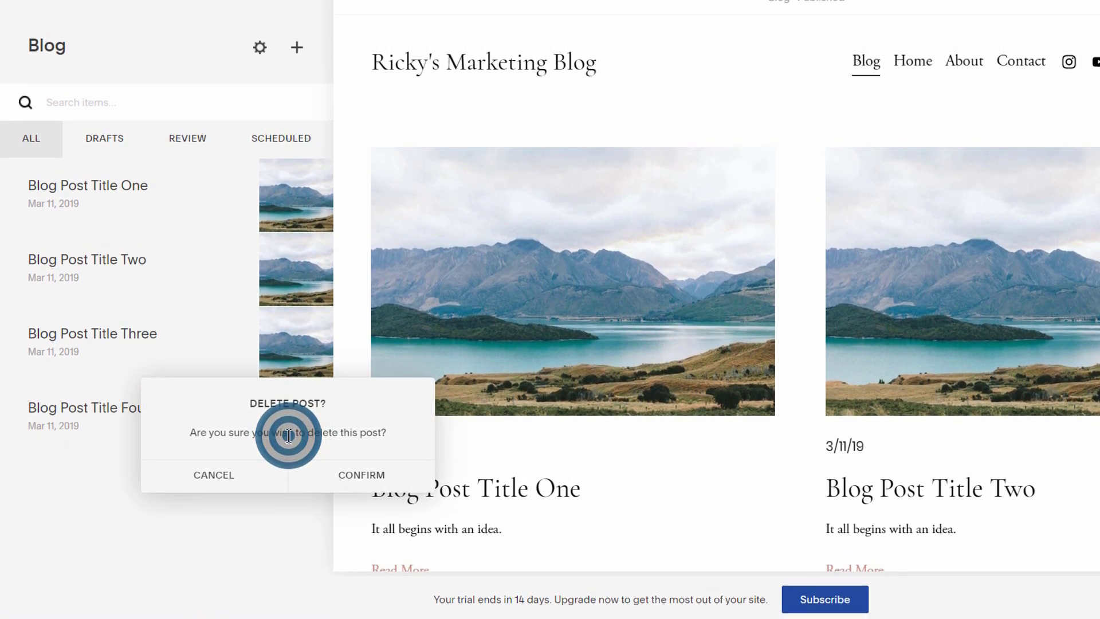
pyautogui.click(358, 471)
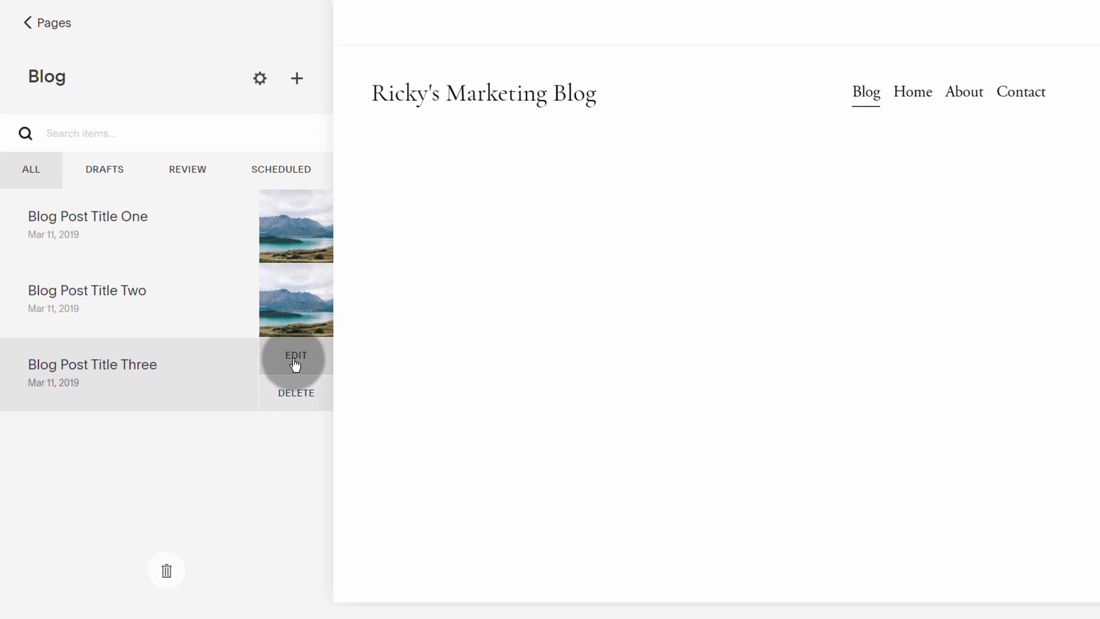
# Step: Open Blog Post Title Three, then close it, discarding any changes
pyautogui.click(296, 344)
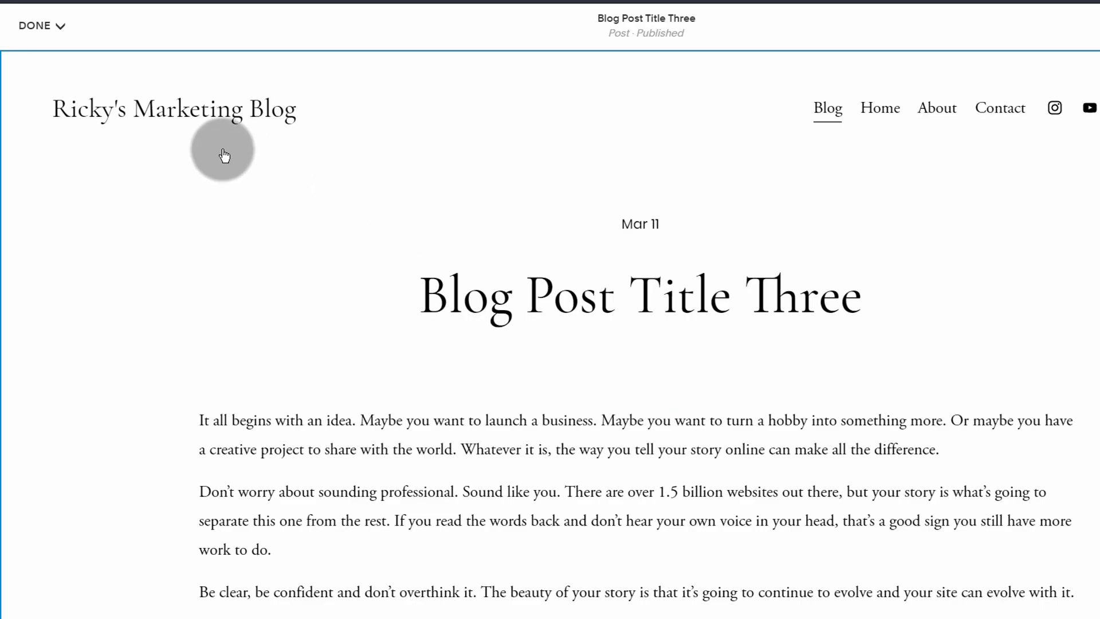
pyautogui.click(60, 25)
pyautogui.click(60, 86)
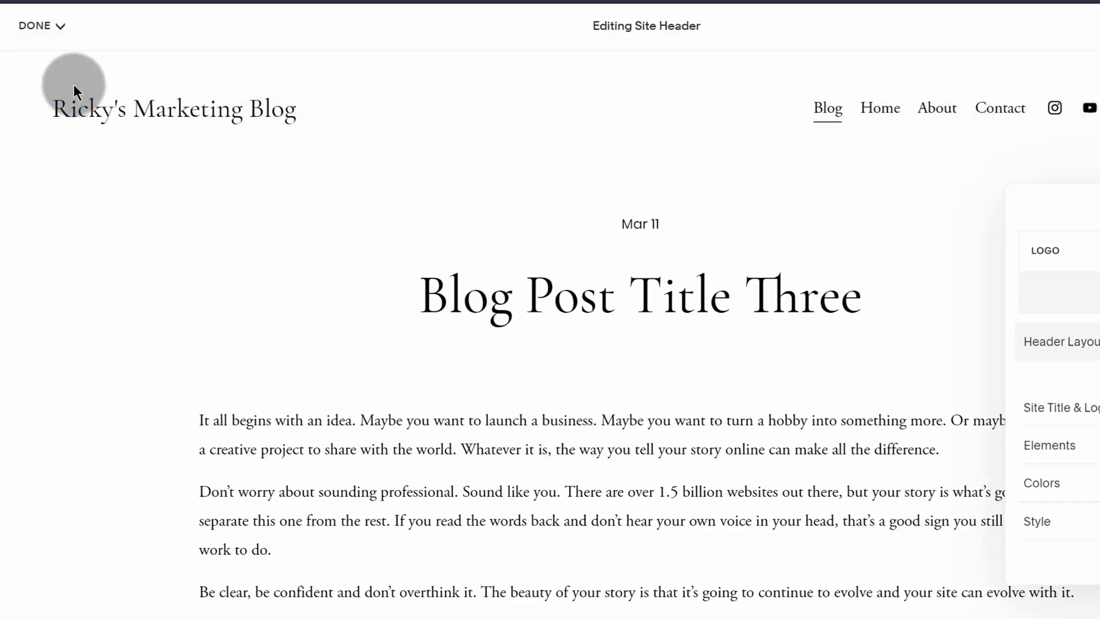
pyautogui.click(57, 24)
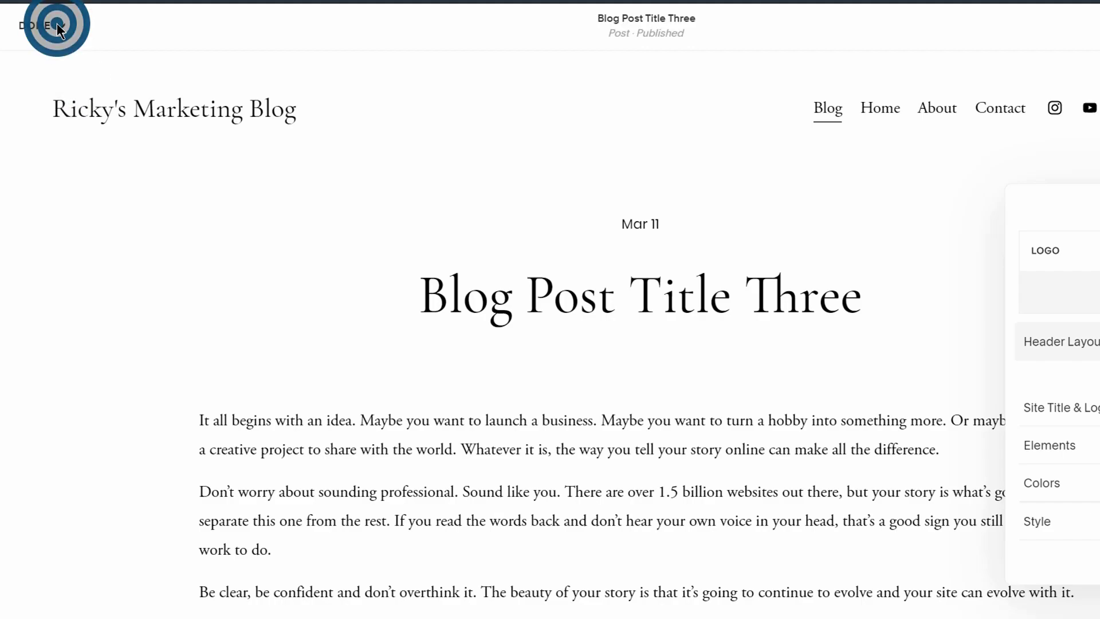
pyautogui.click(57, 24)
pyautogui.click(46, 90)
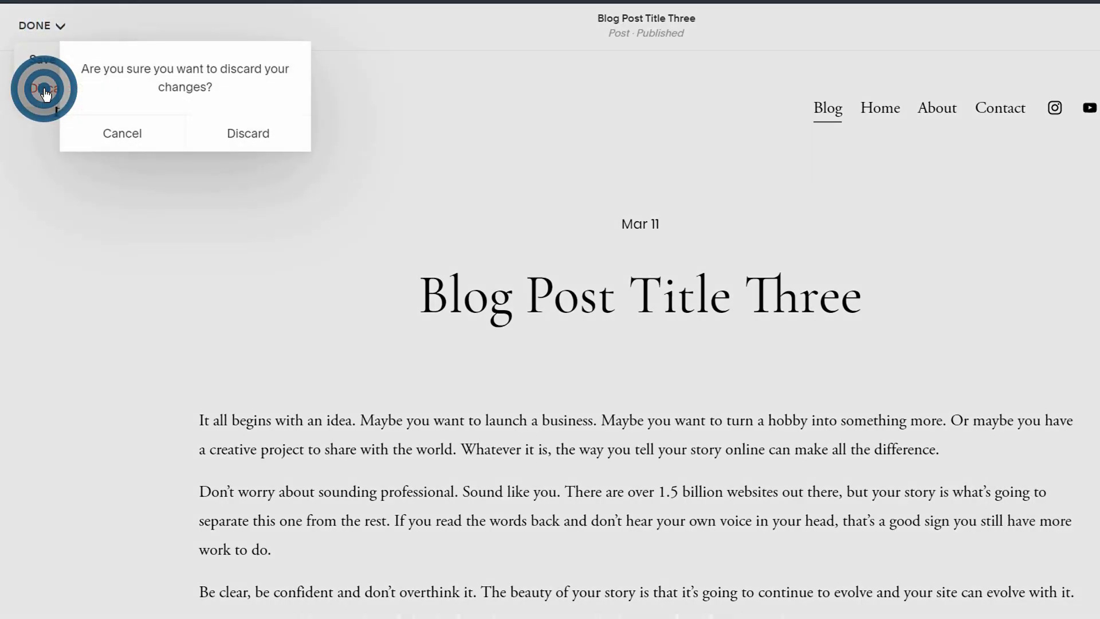
pyautogui.click(238, 136)
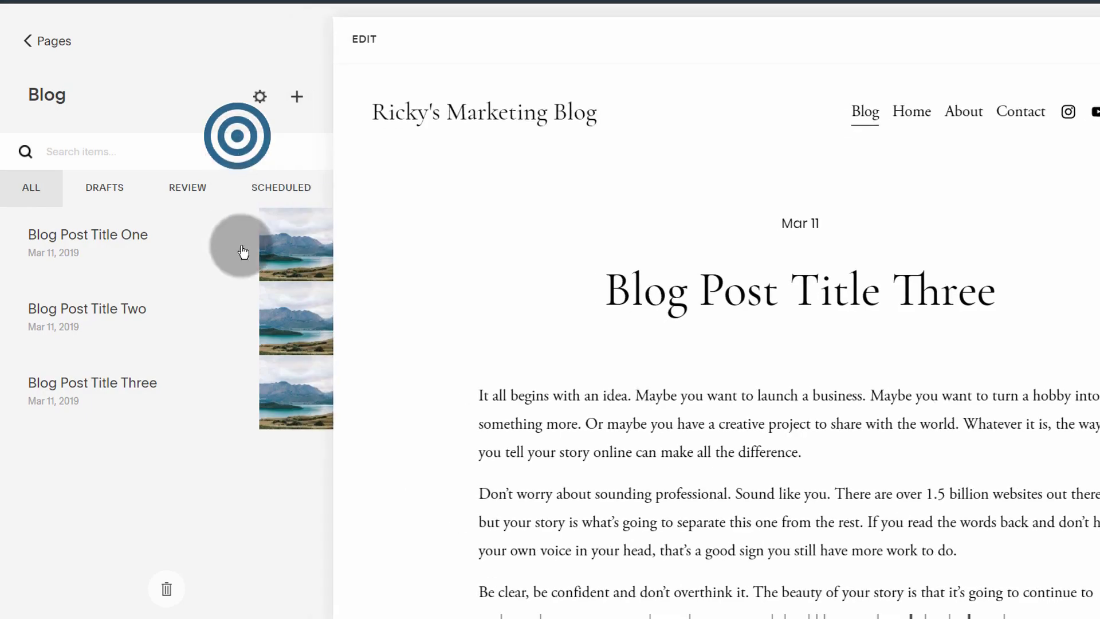
# Step: Go back from the Blog post list to the site's Pages list
pyautogui.click(25, 44)
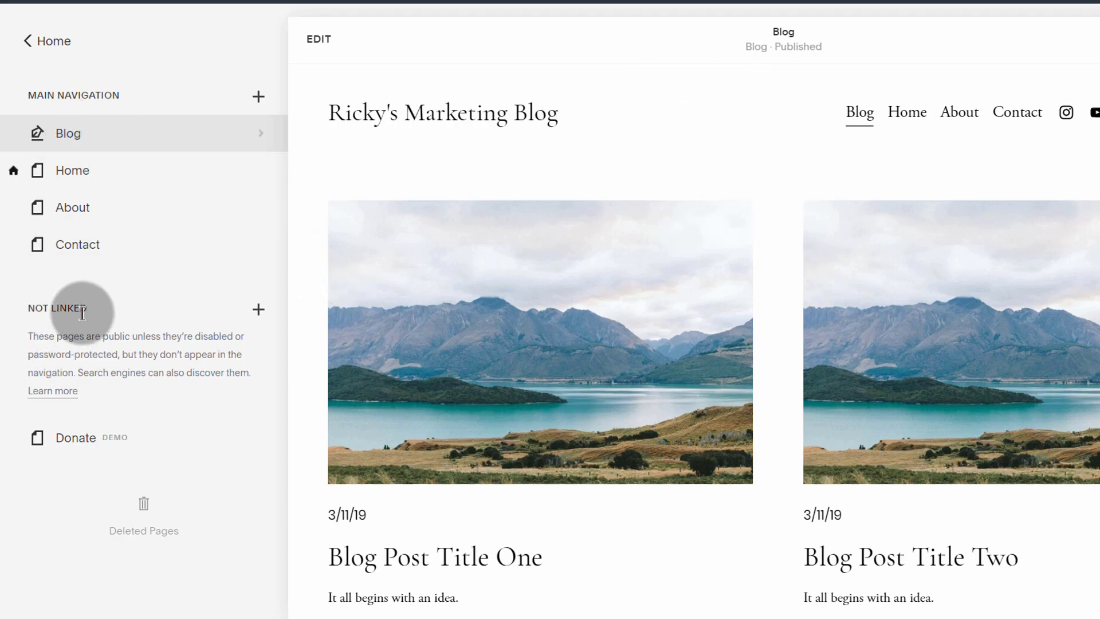
pyautogui.moveTo(29, 308); pyautogui.dragTo(90, 314)
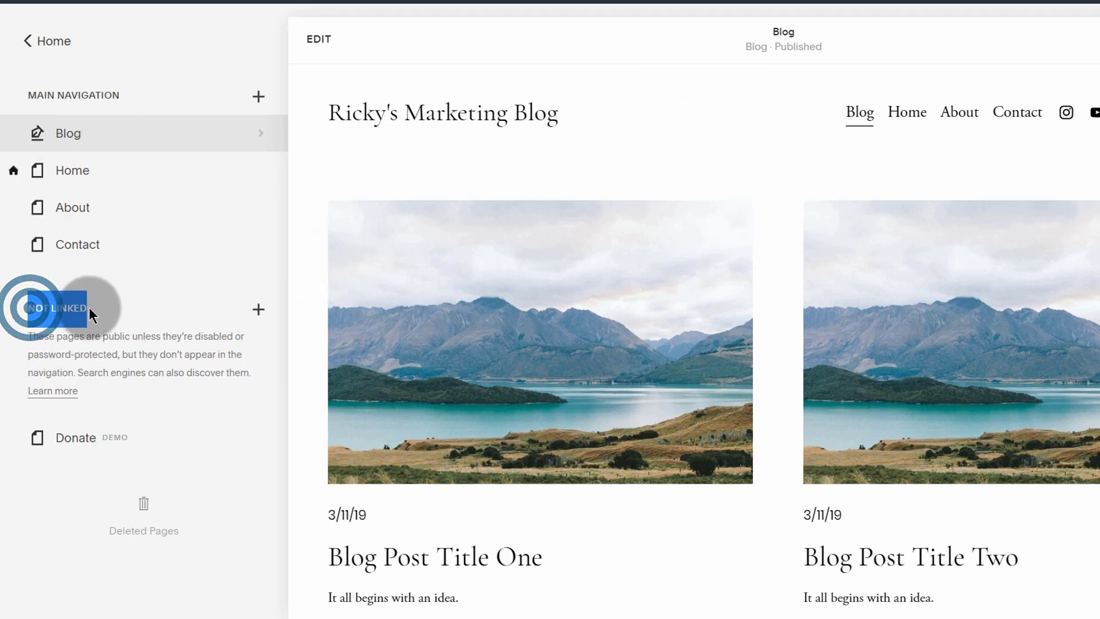
pyautogui.click(99, 326)
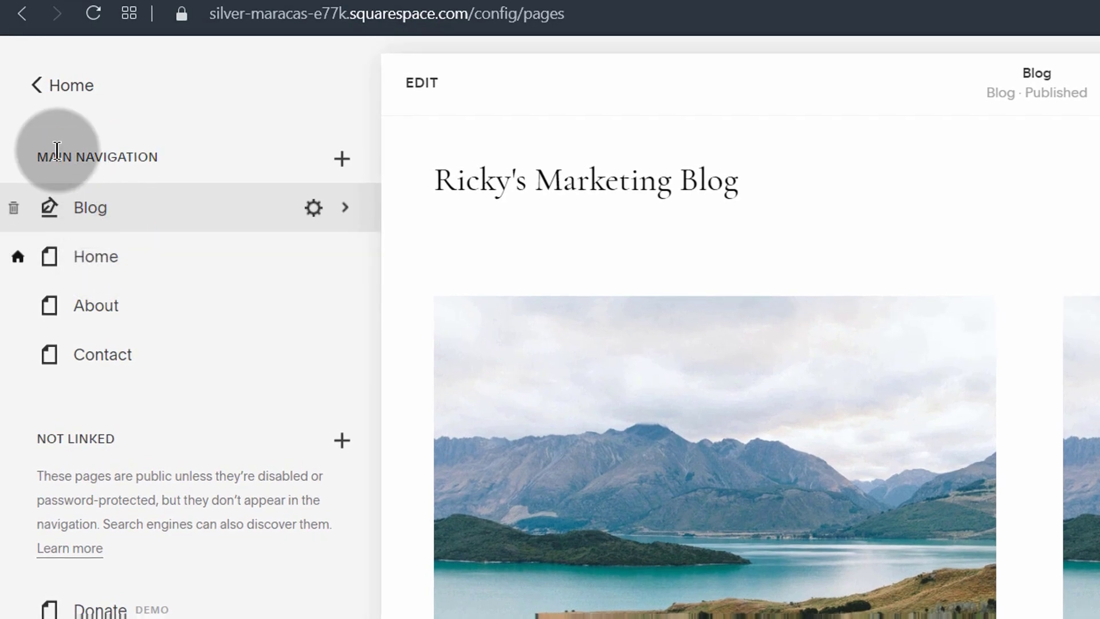
pyautogui.click(33, 82)
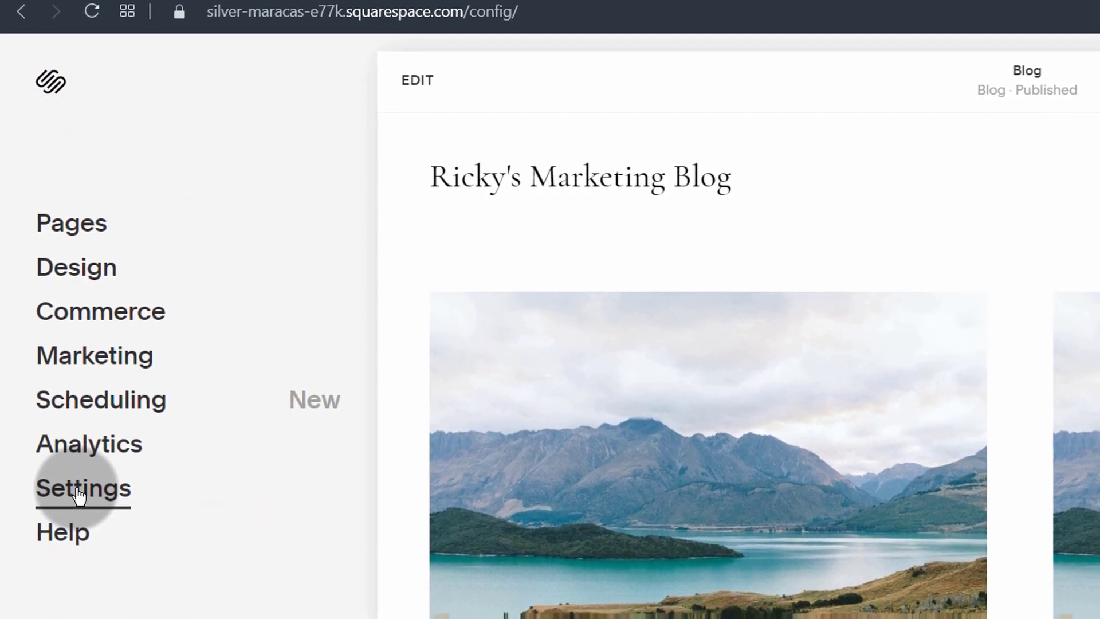
pyautogui.click(81, 500)
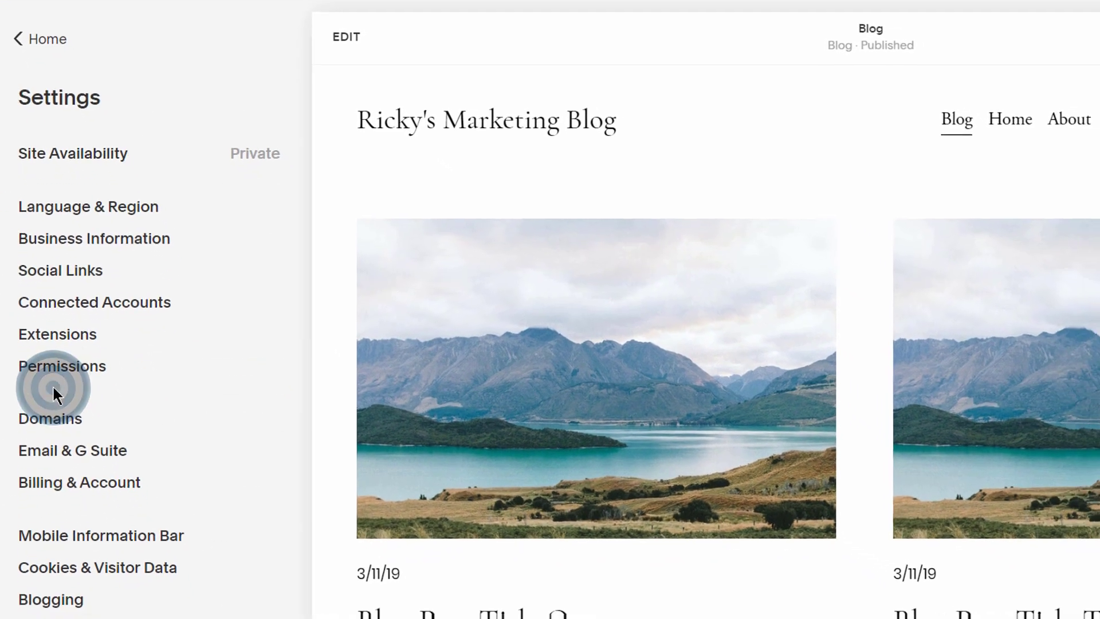
pyautogui.click(64, 335)
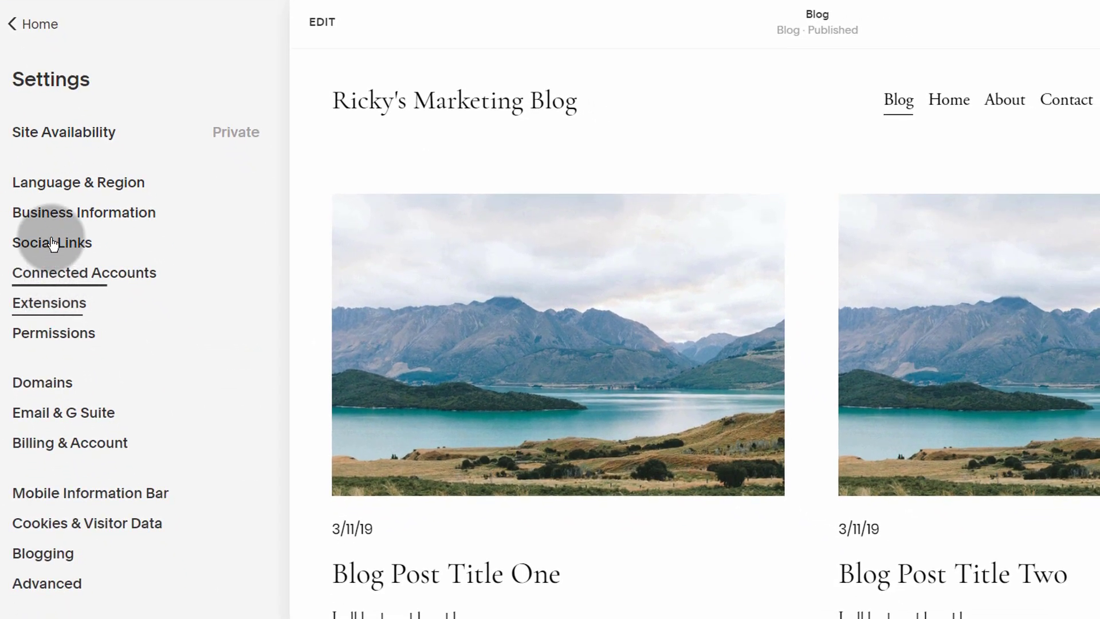
pyautogui.click(43, 554)
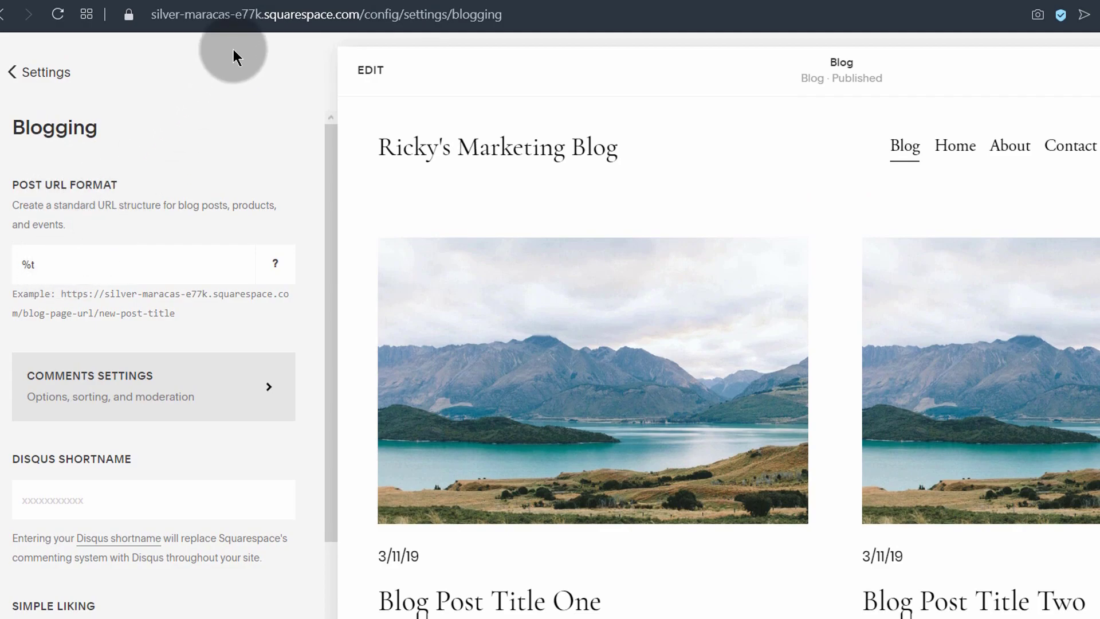
pyautogui.moveTo(365, 13); pyautogui.dragTo(564, 13)
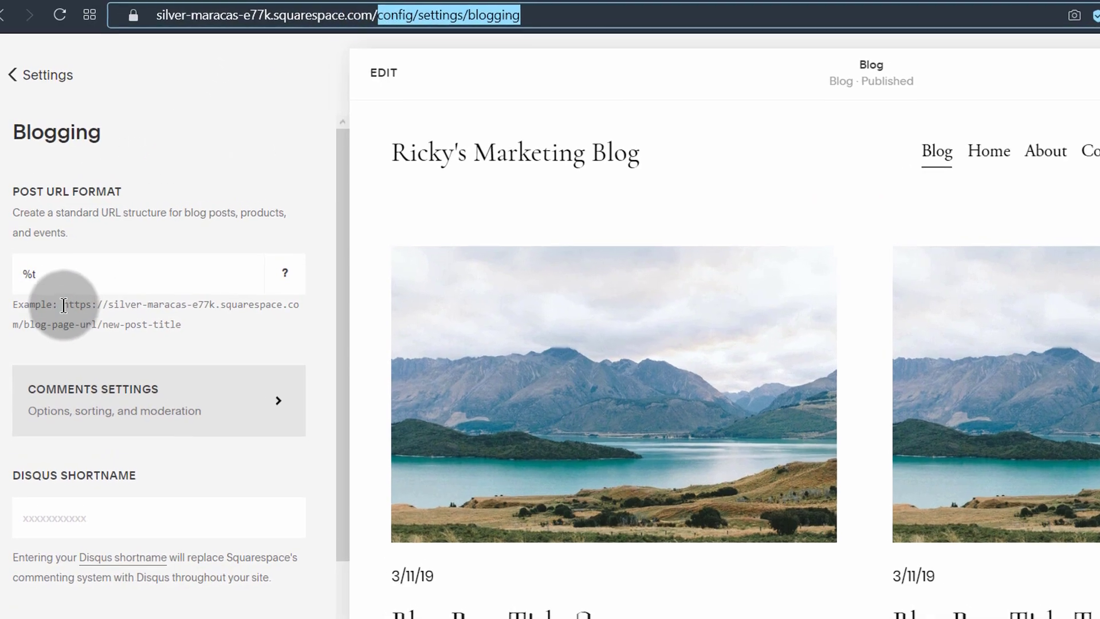
pyautogui.click(60, 269)
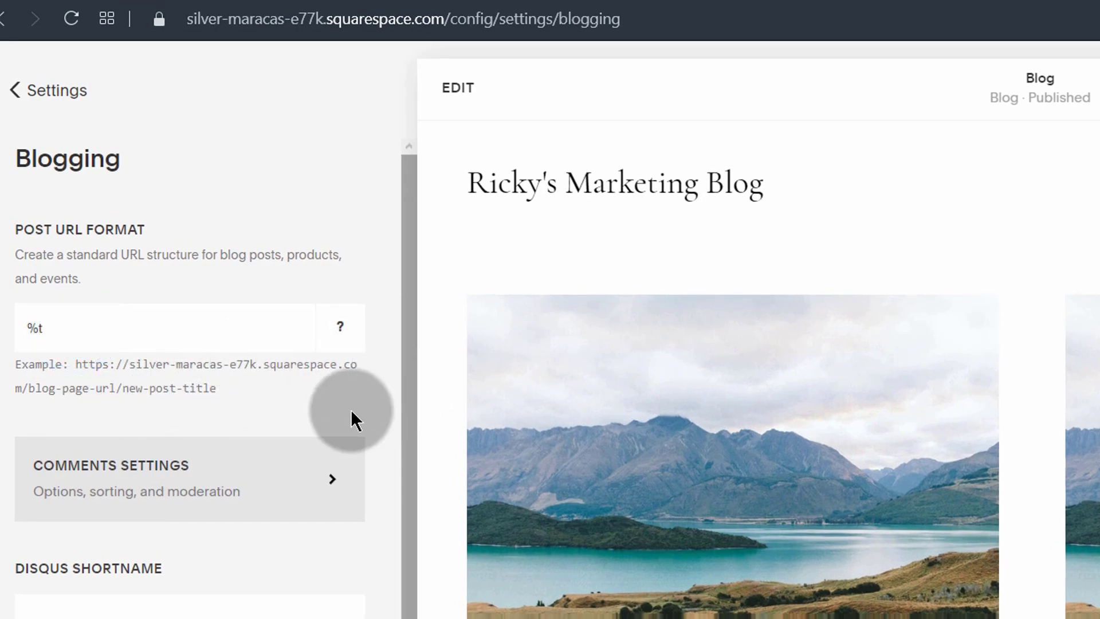
pyautogui.moveTo(22, 385); pyautogui.dragTo(144, 388)
pyautogui.click(153, 388)
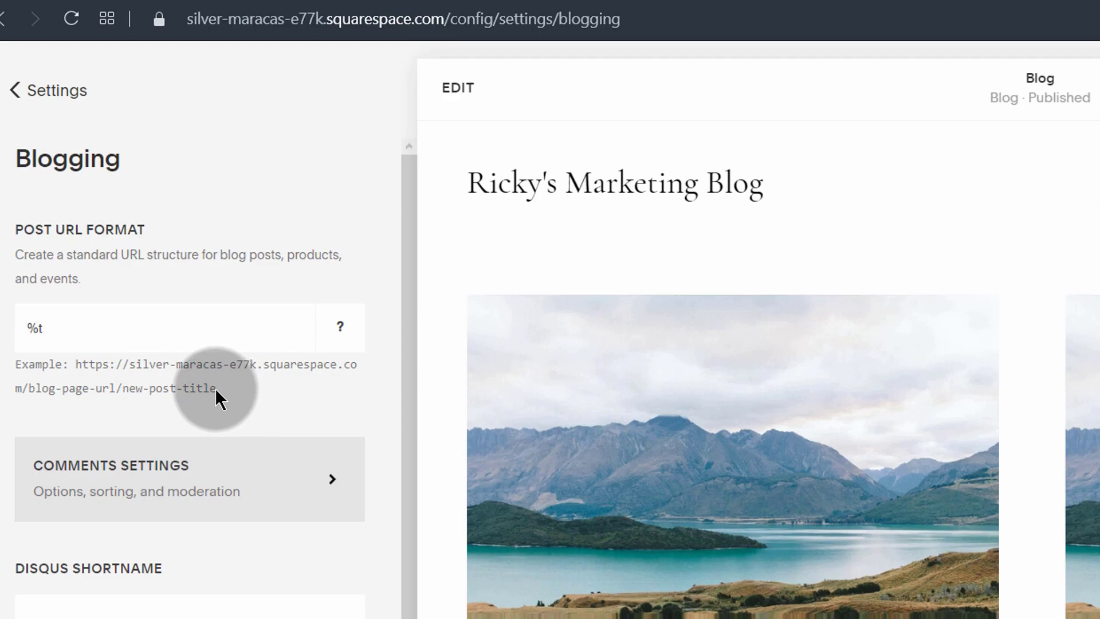
pyautogui.moveTo(342, 323)
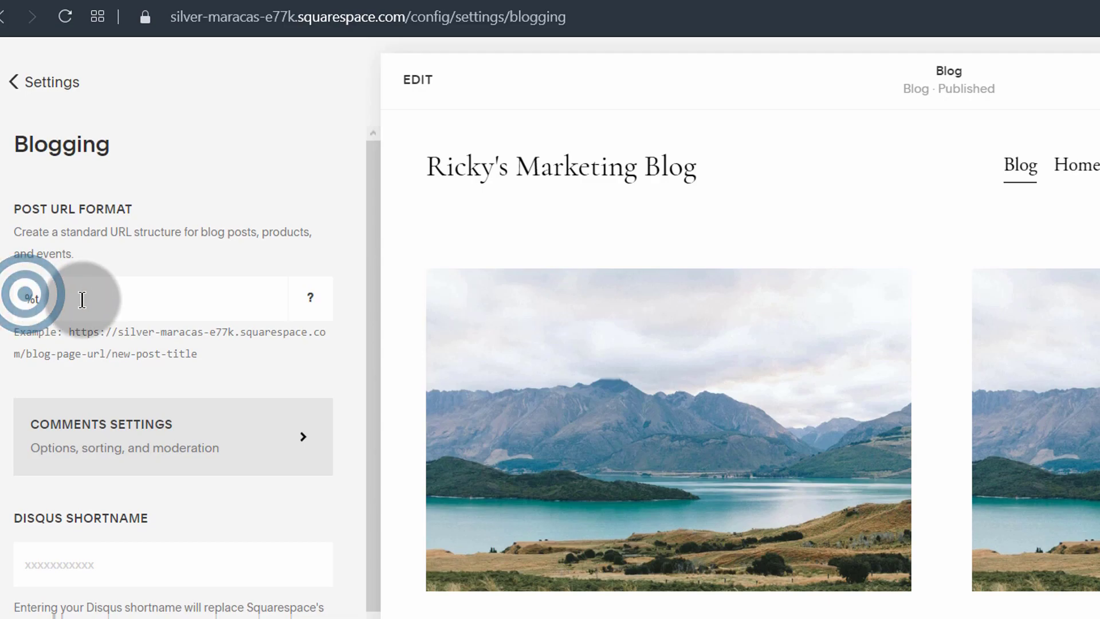
pyautogui.moveTo(321, 298)
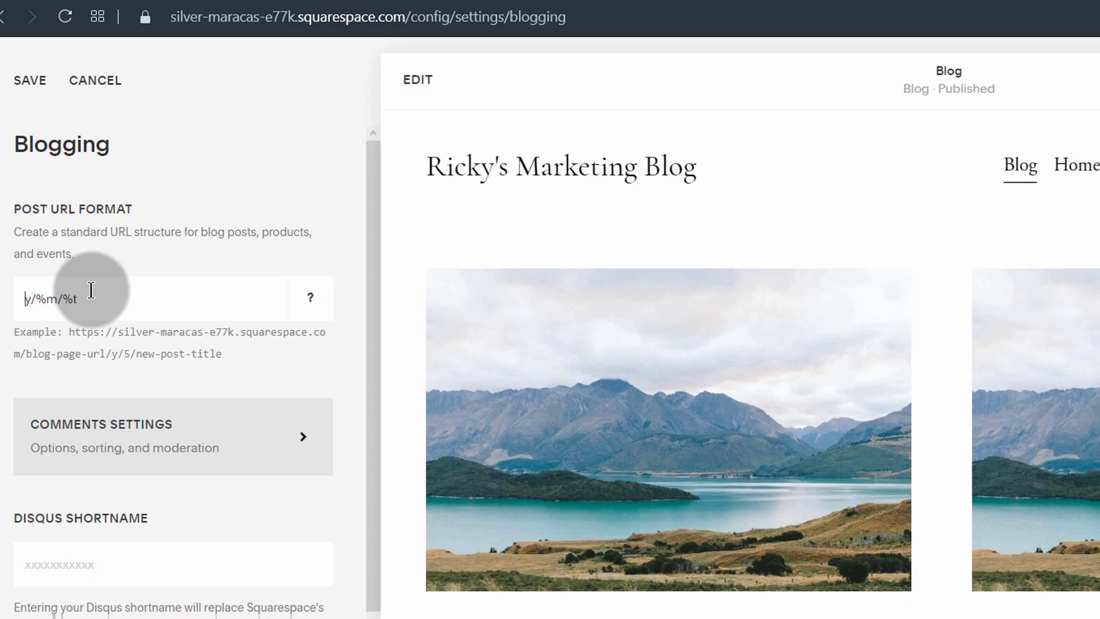
pyautogui.write('%')
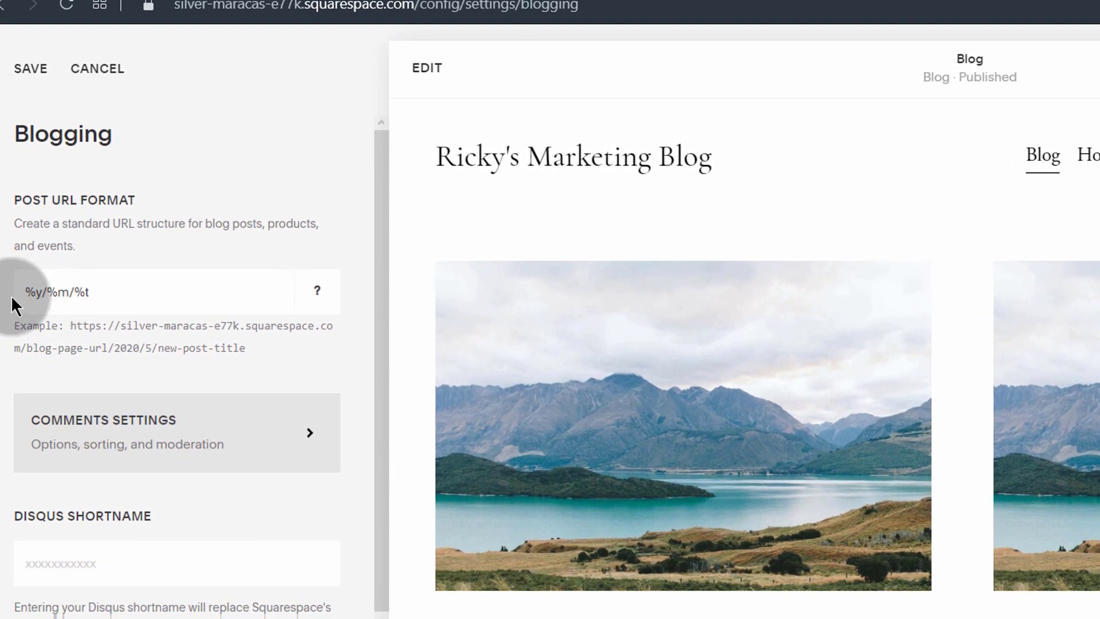
pyautogui.moveTo(25, 295); pyautogui.dragTo(69, 286)
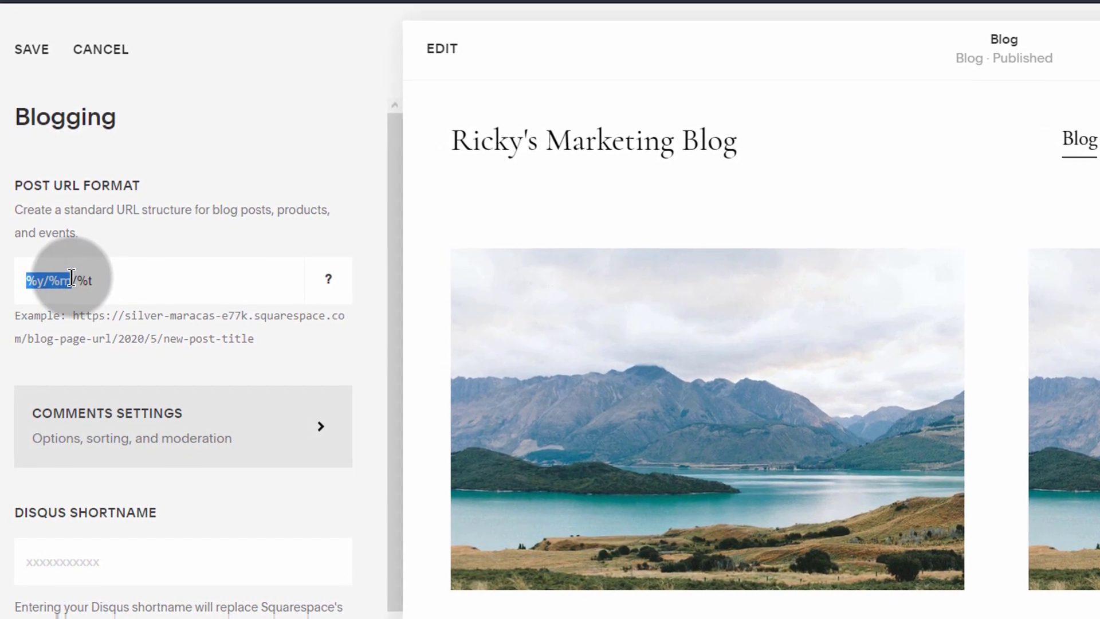
pyautogui.click(119, 333)
pyautogui.doubleClick(131, 334)
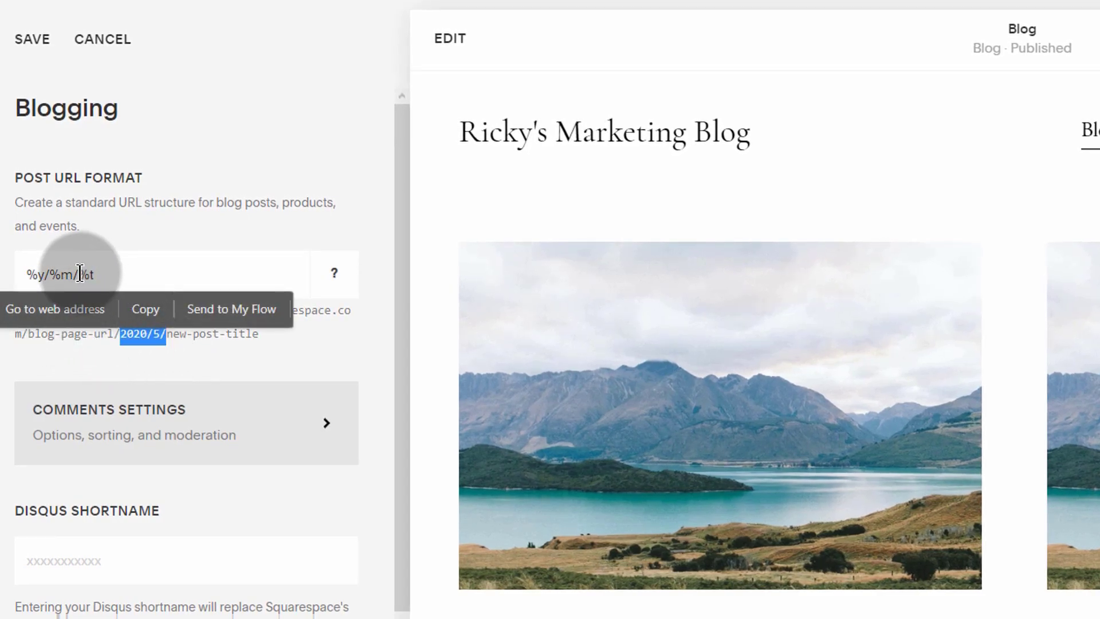
pyautogui.moveTo(78, 273); pyautogui.dragTo(15, 273)
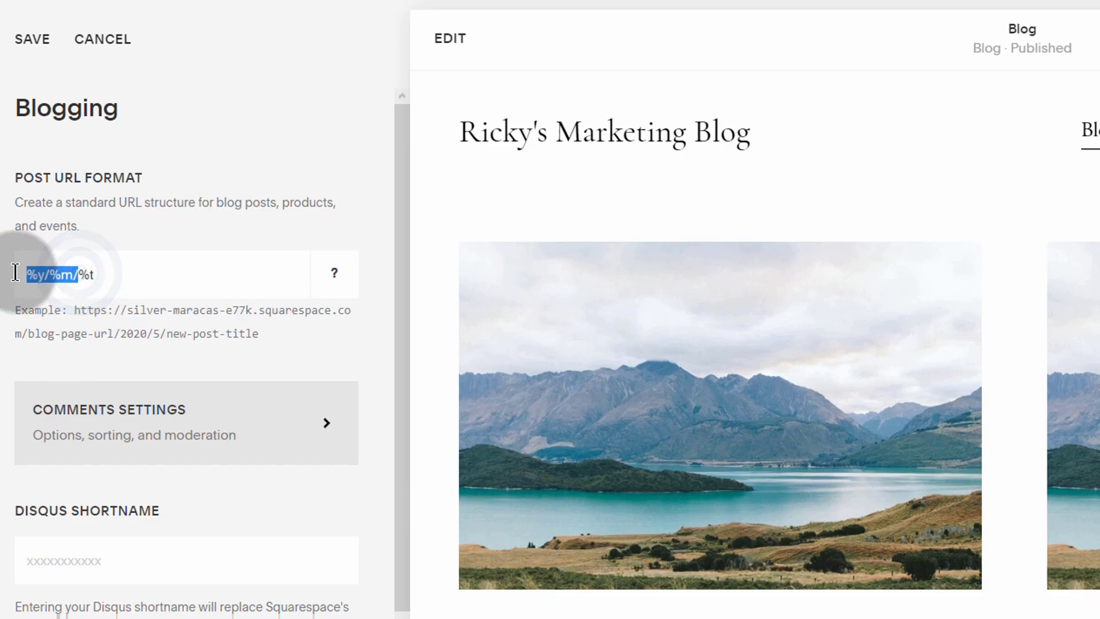
pyautogui.click(48, 273)
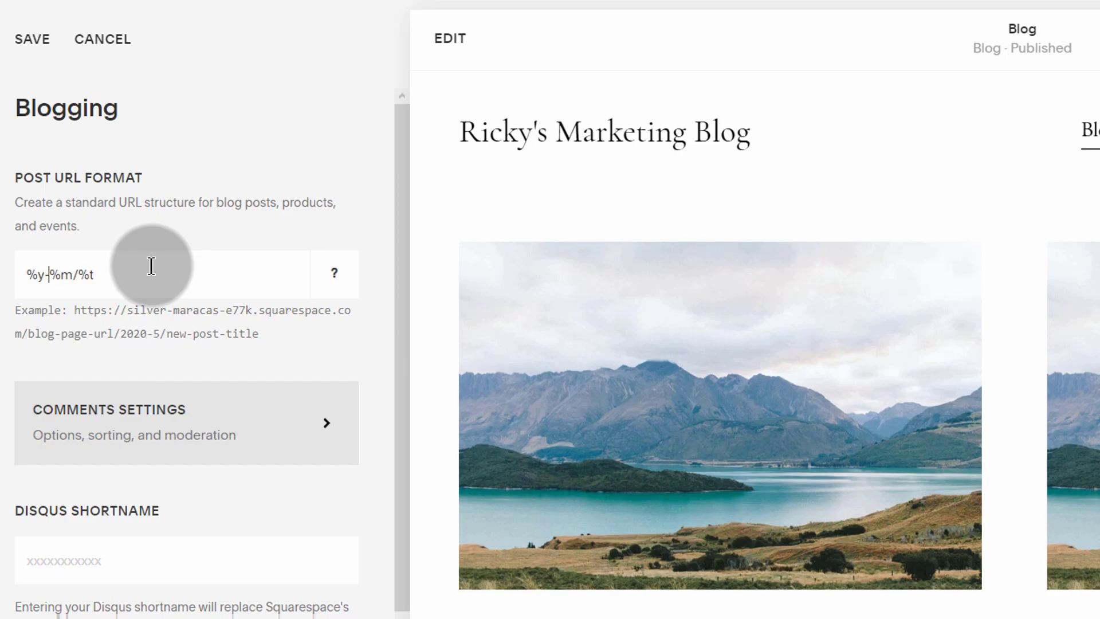
pyautogui.click(80, 264)
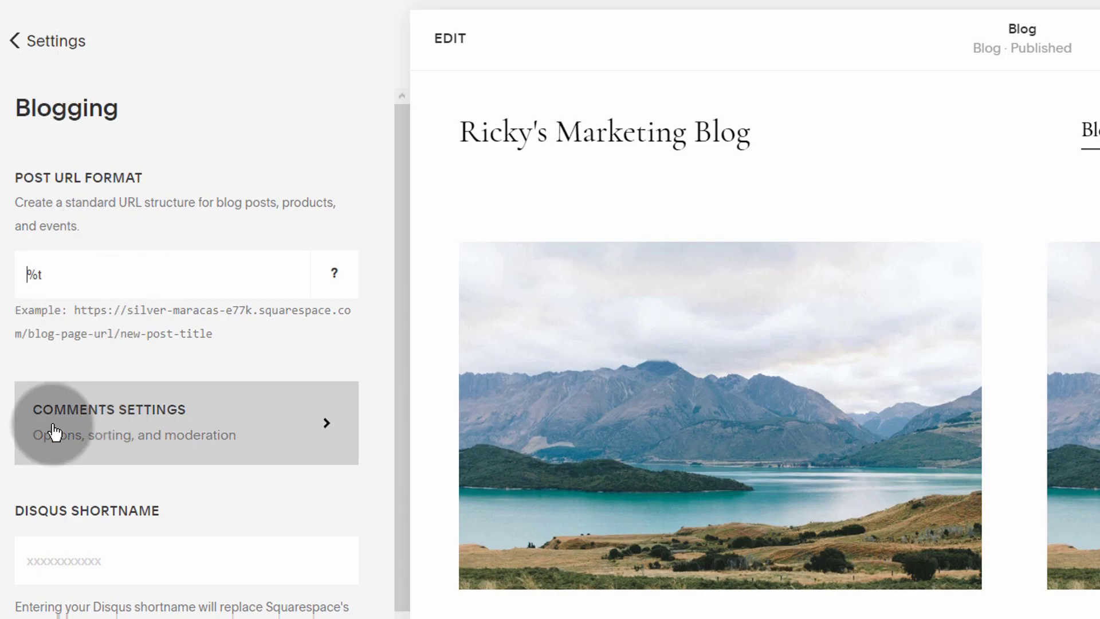
# Step: Turn on comments globally and require moderator approval in Comments Settings
pyautogui.click(121, 417)
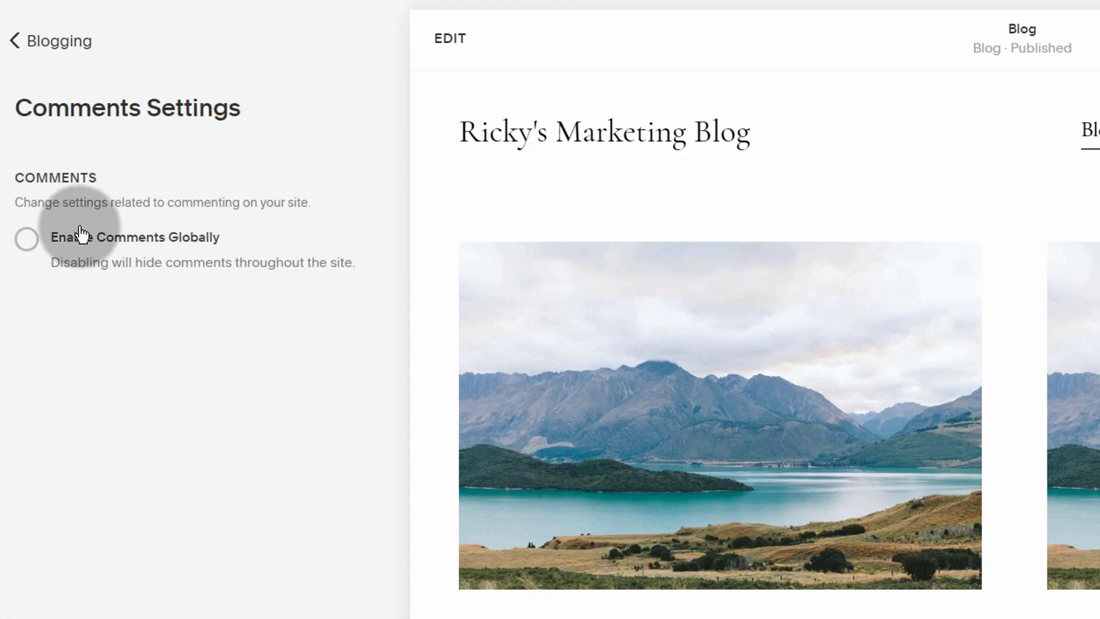
pyautogui.click(29, 241)
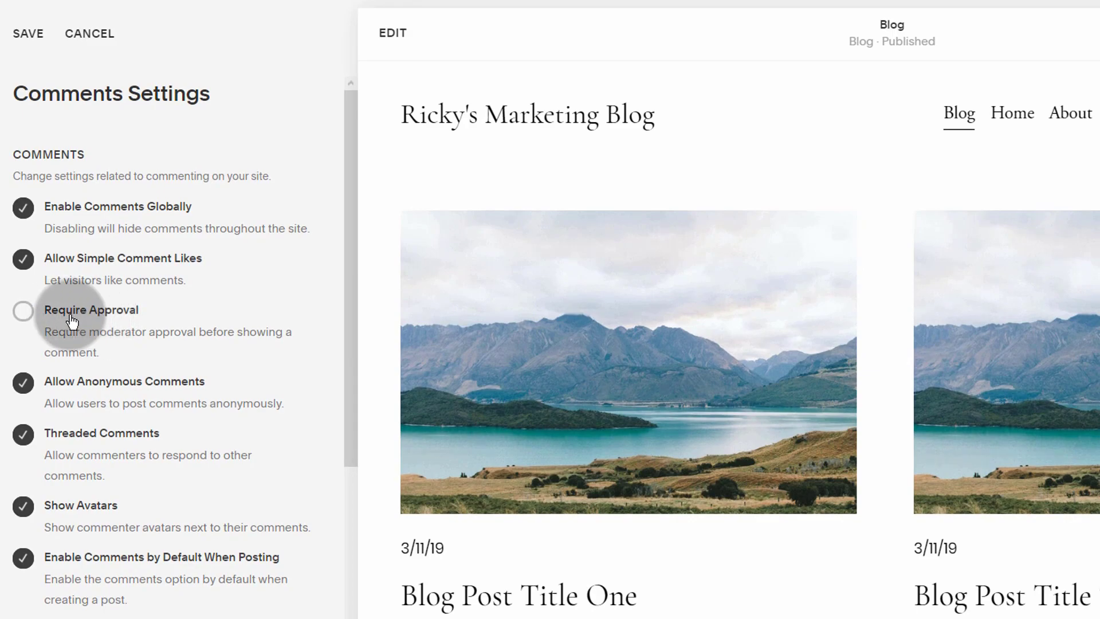
pyautogui.click(23, 312)
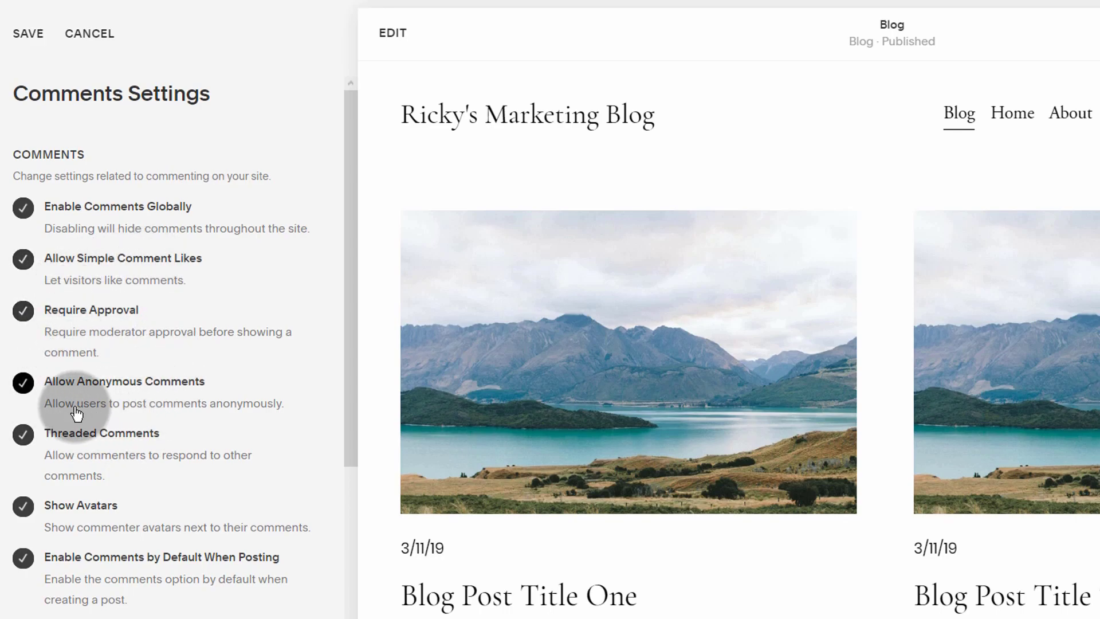
# Step: Keep Newest First sorting, adjust the auto-disable and flag sliders, and save
pyautogui.scroll(-2, 76, 413)
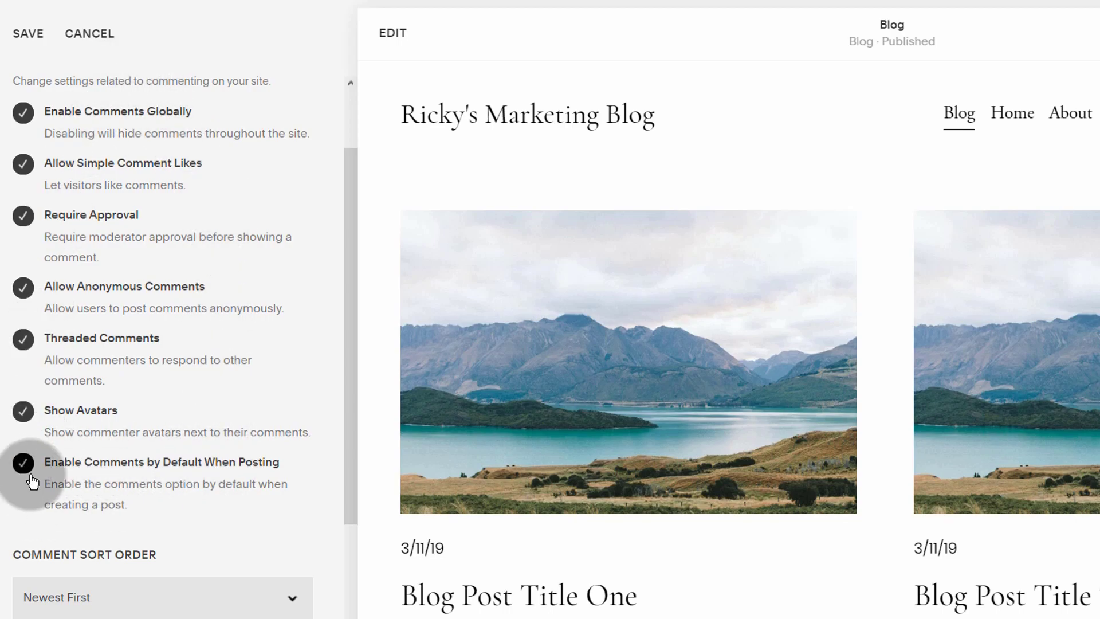
pyautogui.scroll(-3, 110, 510)
pyautogui.click(82, 420)
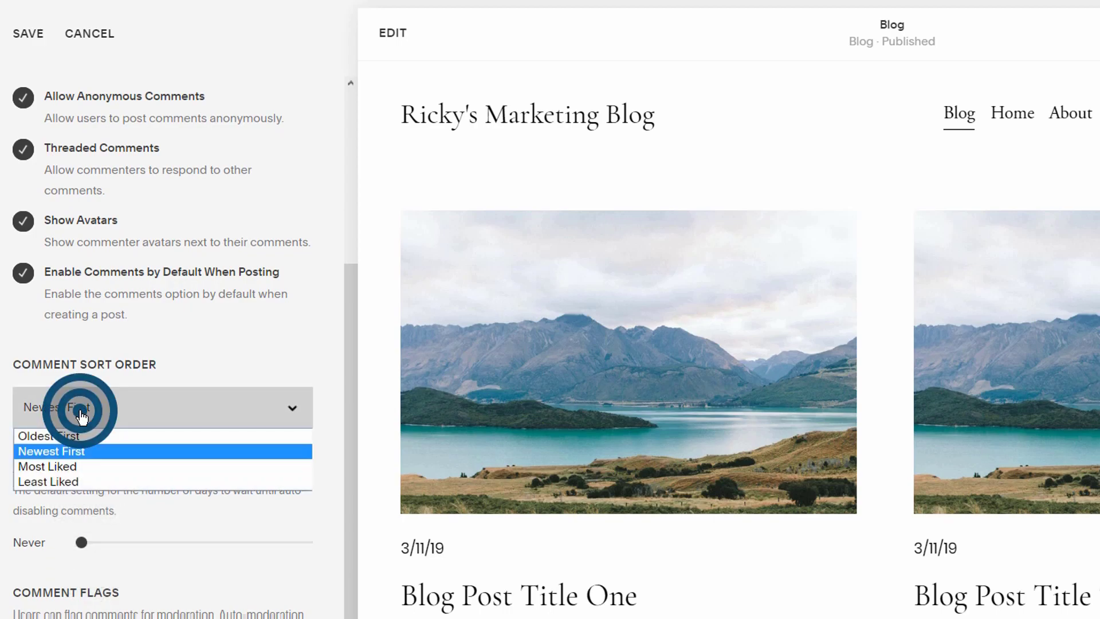
pyautogui.click(11, 401)
pyautogui.scroll(-1, 122, 561)
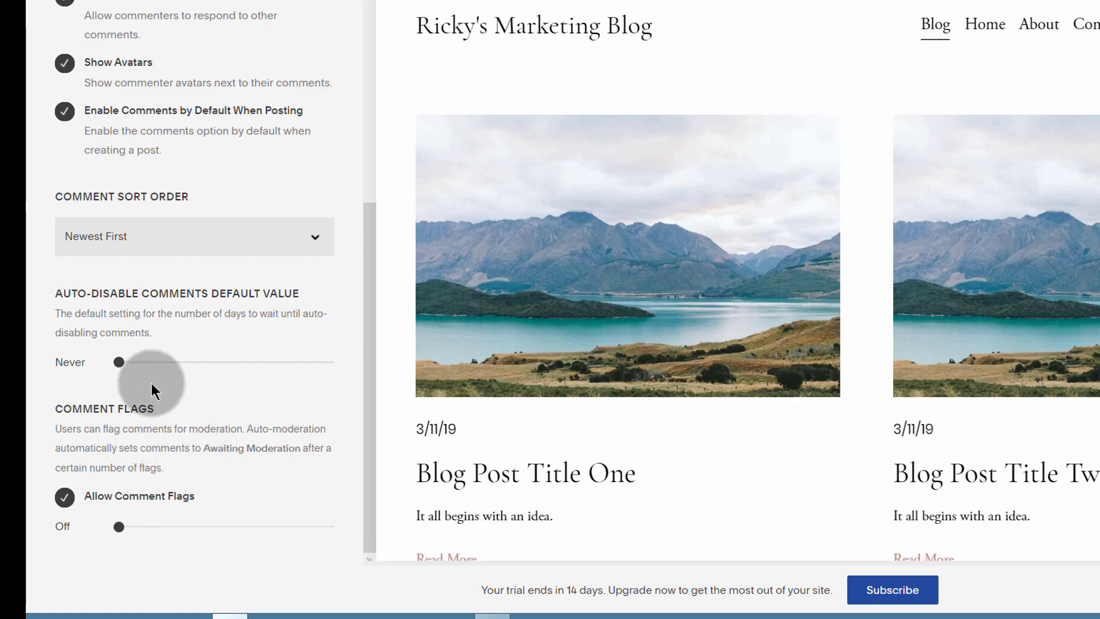
pyautogui.moveTo(118, 362); pyautogui.dragTo(67, 363)
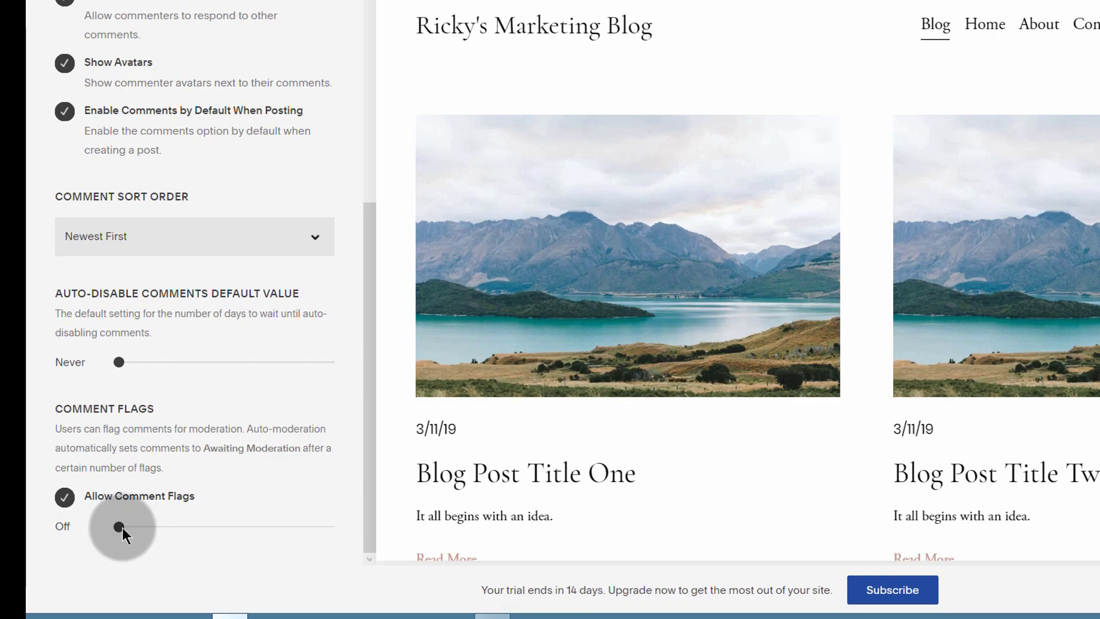
pyautogui.moveTo(119, 527)
pyautogui.mouseDown()
pyautogui.moveTo(149, 528)
pyautogui.moveTo(118, 526)
pyautogui.mouseUp()
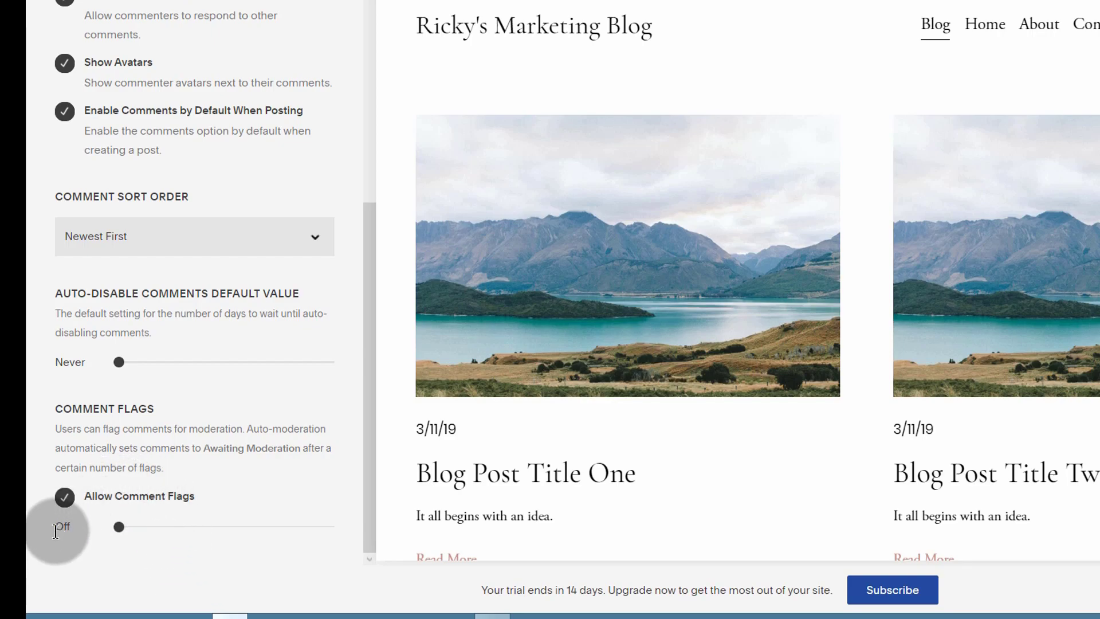
pyautogui.scroll(6, 98, 482)
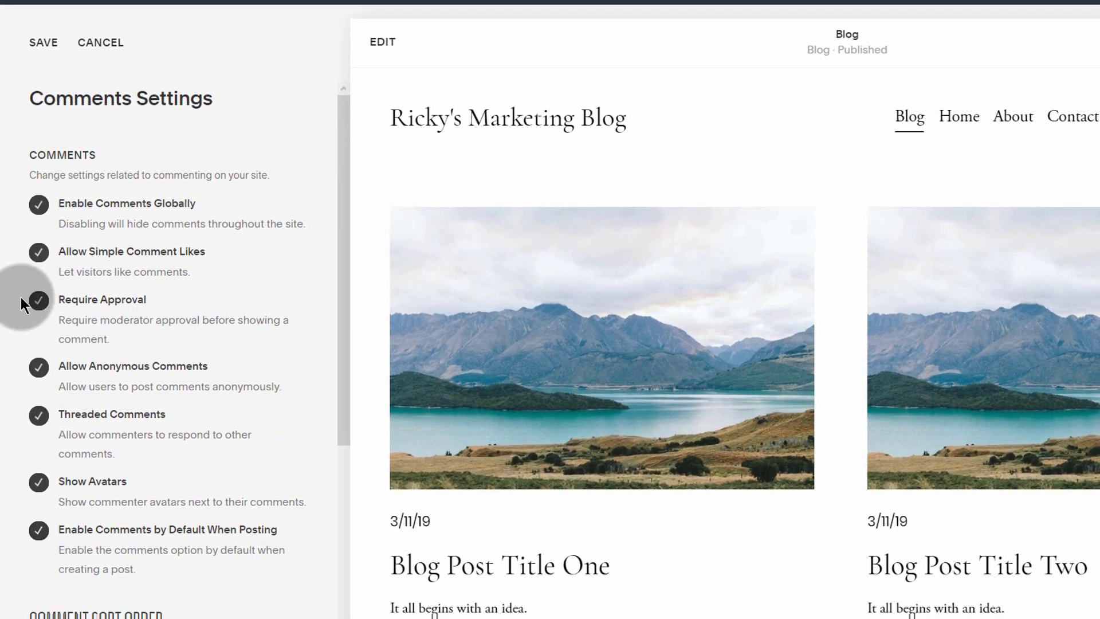
pyautogui.click(43, 44)
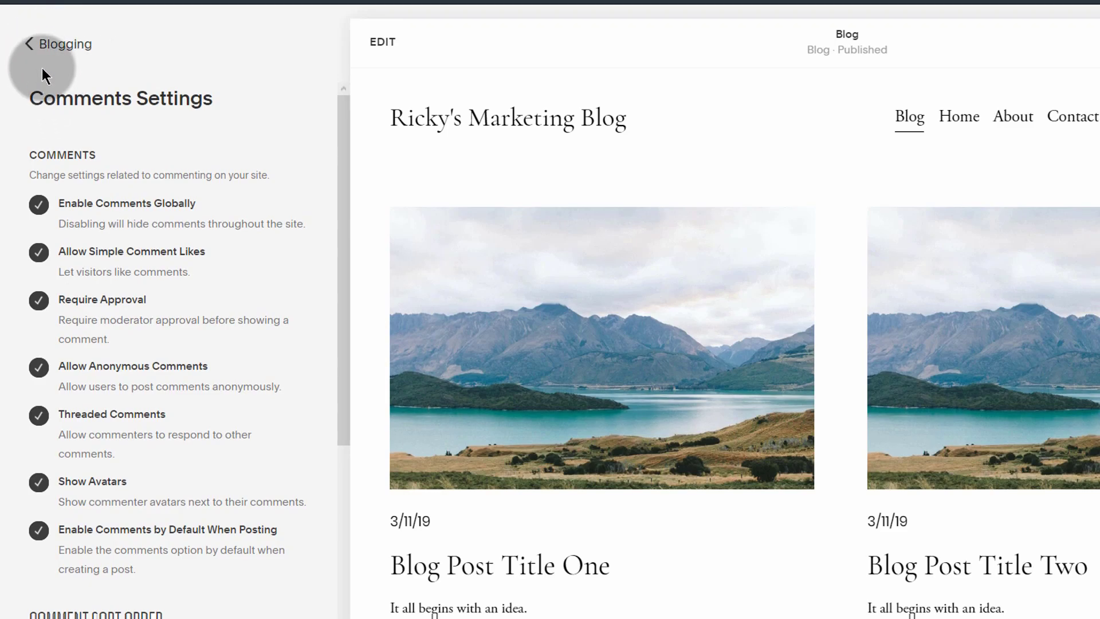
# Step: Enable Use AMP in Blogging settings, save, and return to the Settings list
pyautogui.click(45, 52)
pyautogui.scroll(-4, 103, 459)
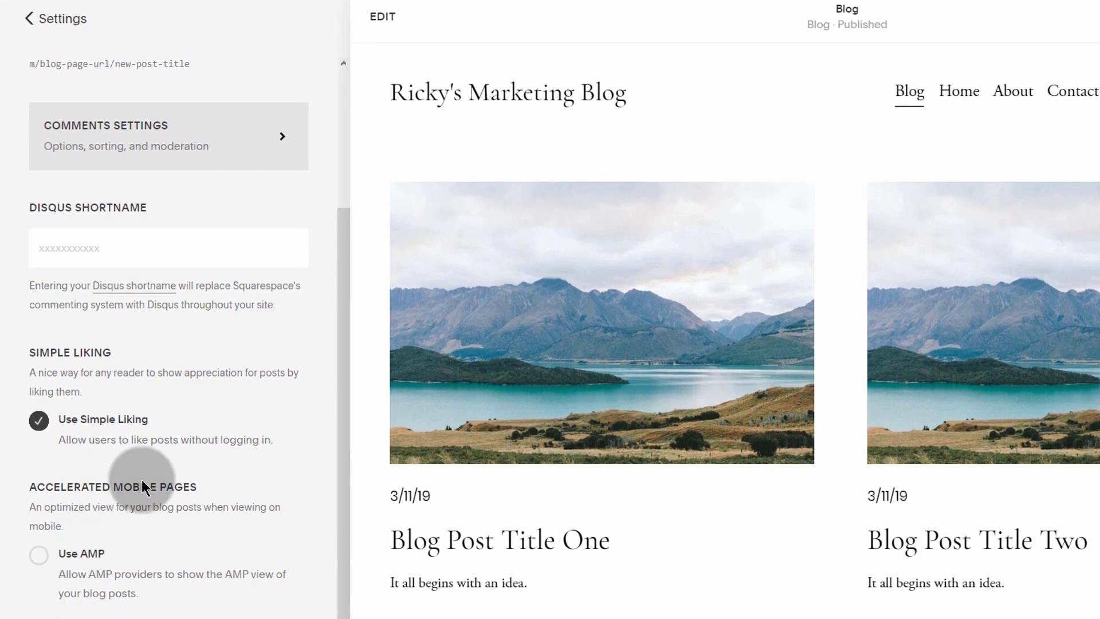
pyautogui.click(40, 555)
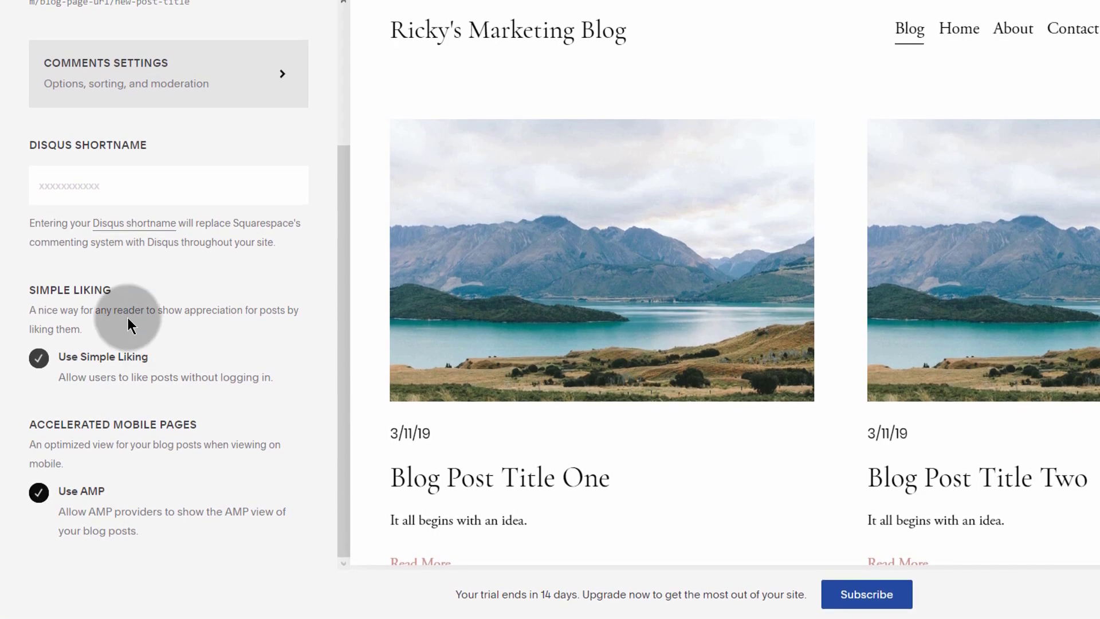
pyautogui.scroll(3, 94, 477)
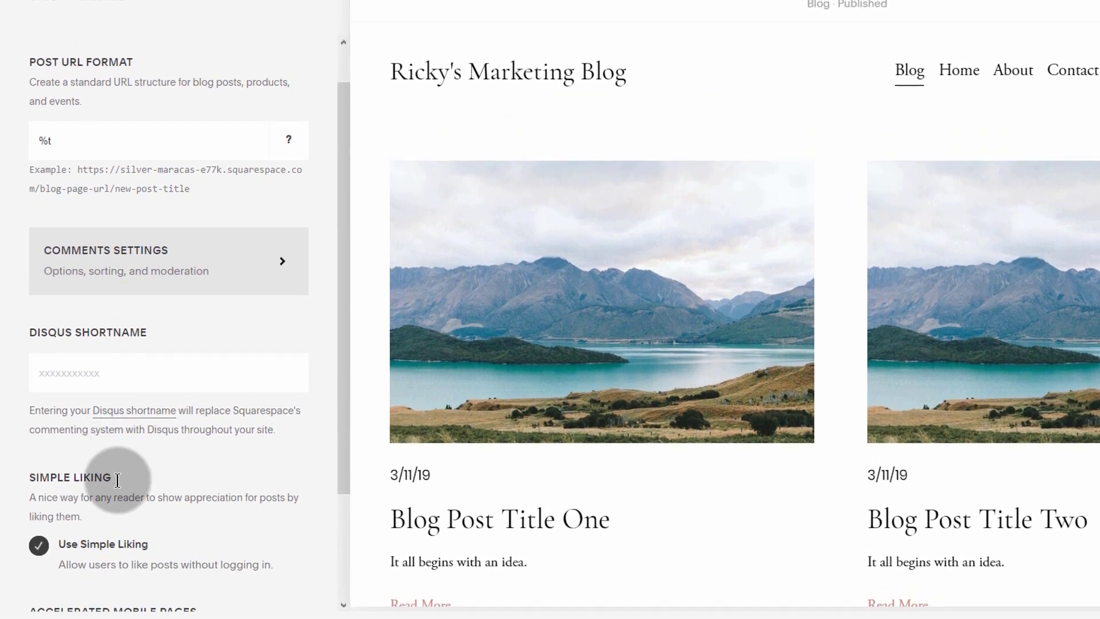
pyautogui.scroll(-3, 122, 528)
pyautogui.scroll(4, 98, 319)
pyautogui.click(46, 27)
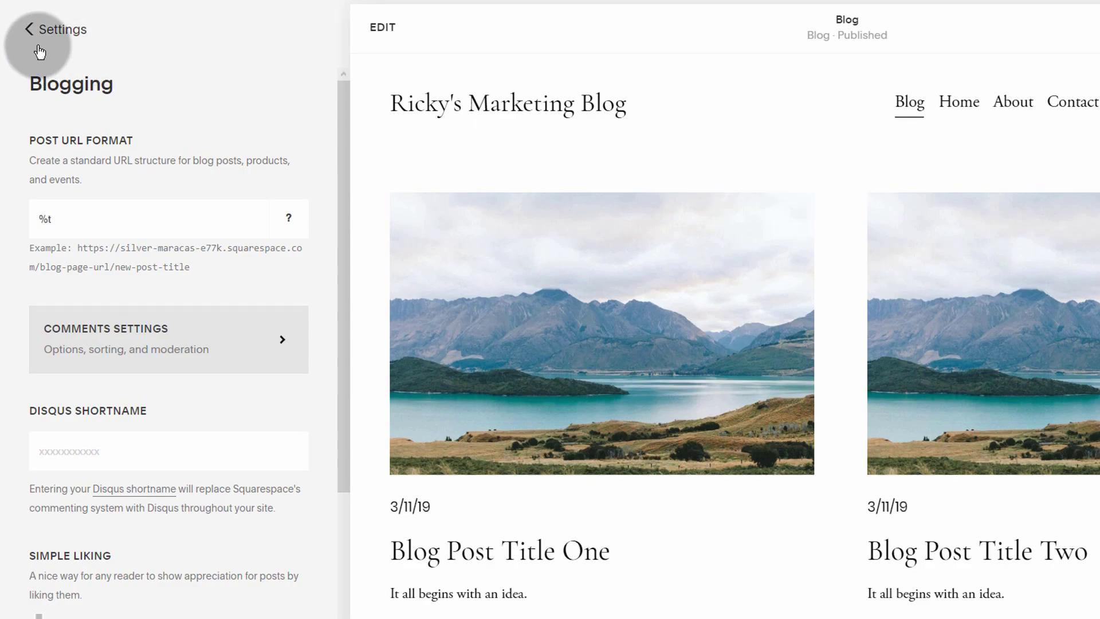
pyautogui.click(36, 29)
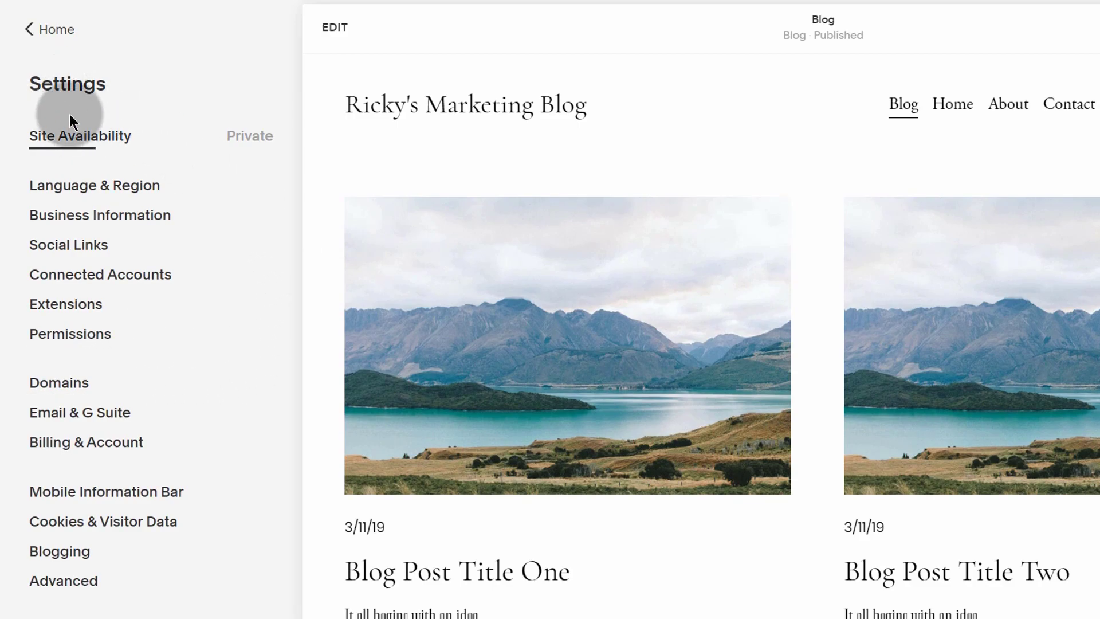
# Step: In Domains, try replacing the built-in site ID with a new name
pyautogui.click(59, 393)
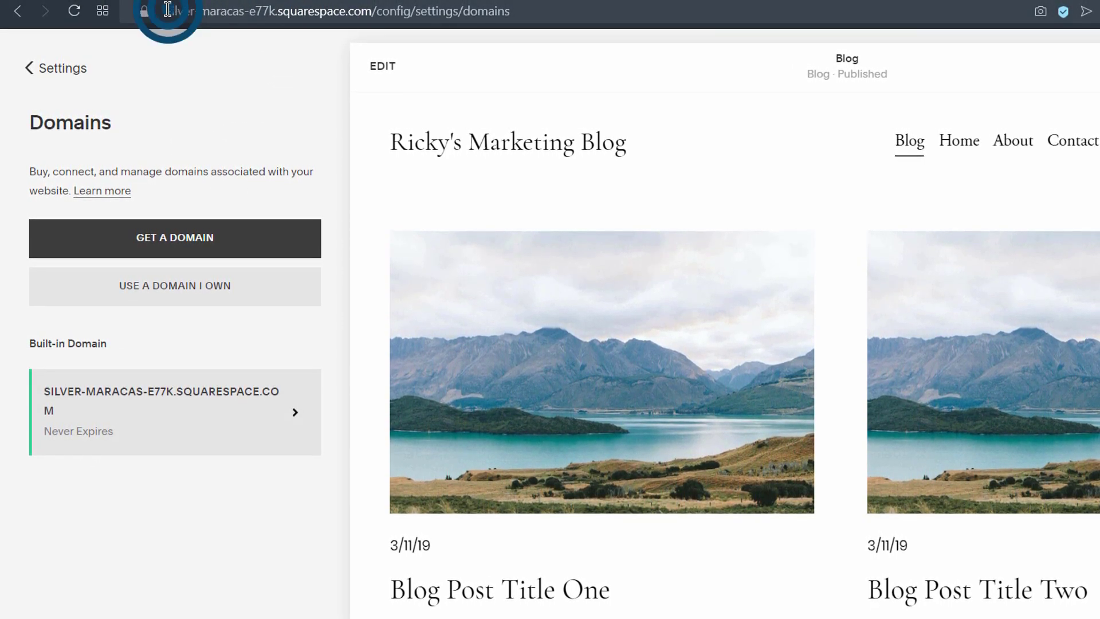
pyautogui.moveTo(168, 11); pyautogui.dragTo(270, 7)
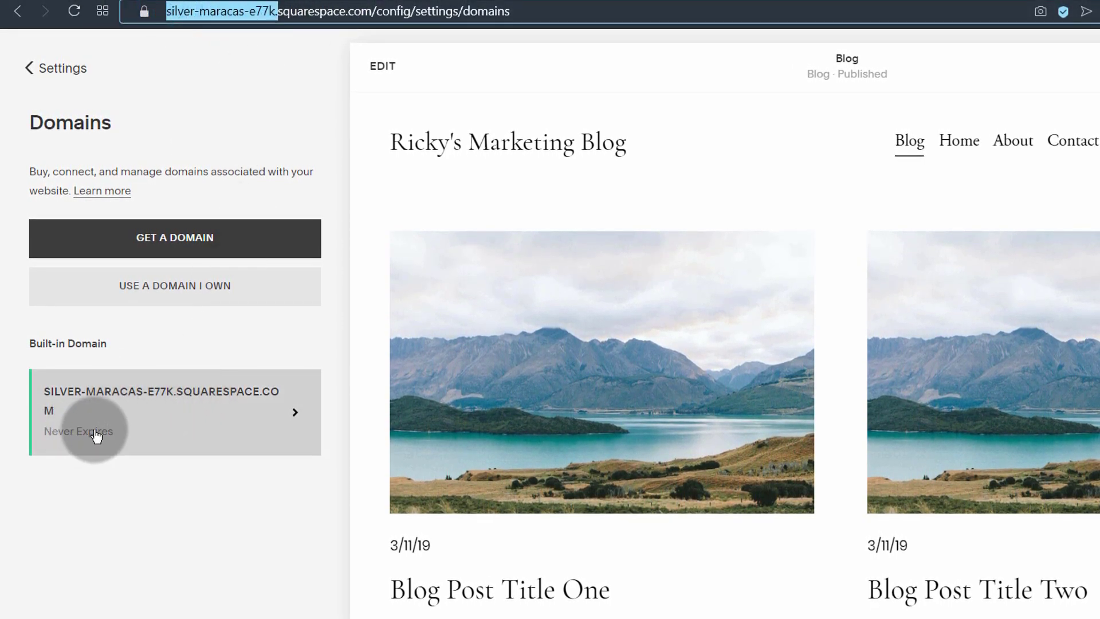
pyautogui.click(86, 411)
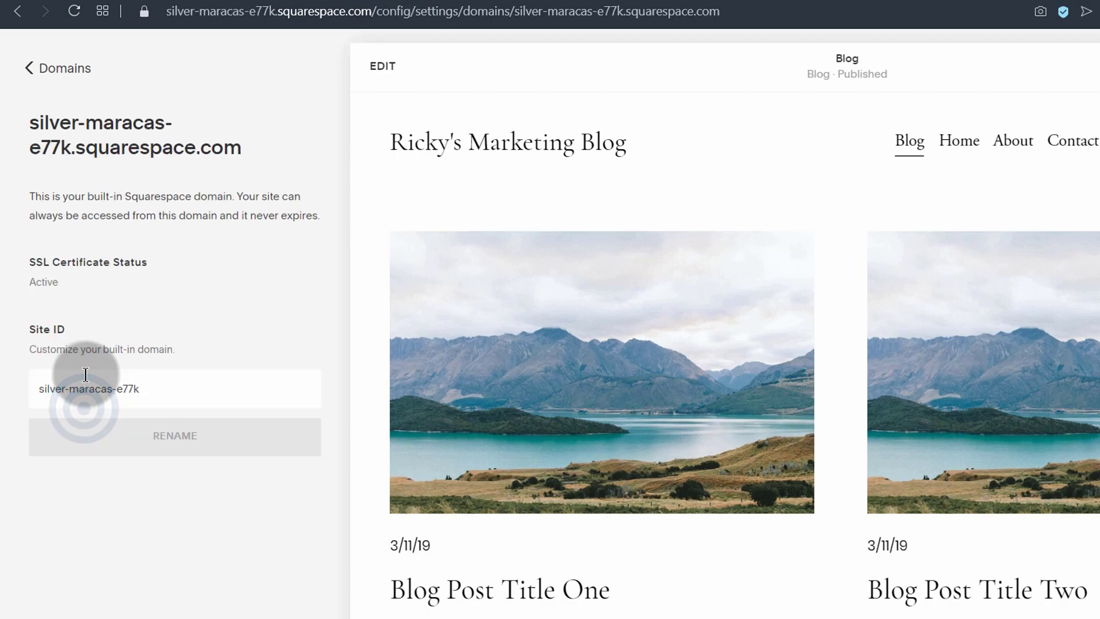
pyautogui.moveTo(144, 388); pyautogui.dragTo(31, 383)
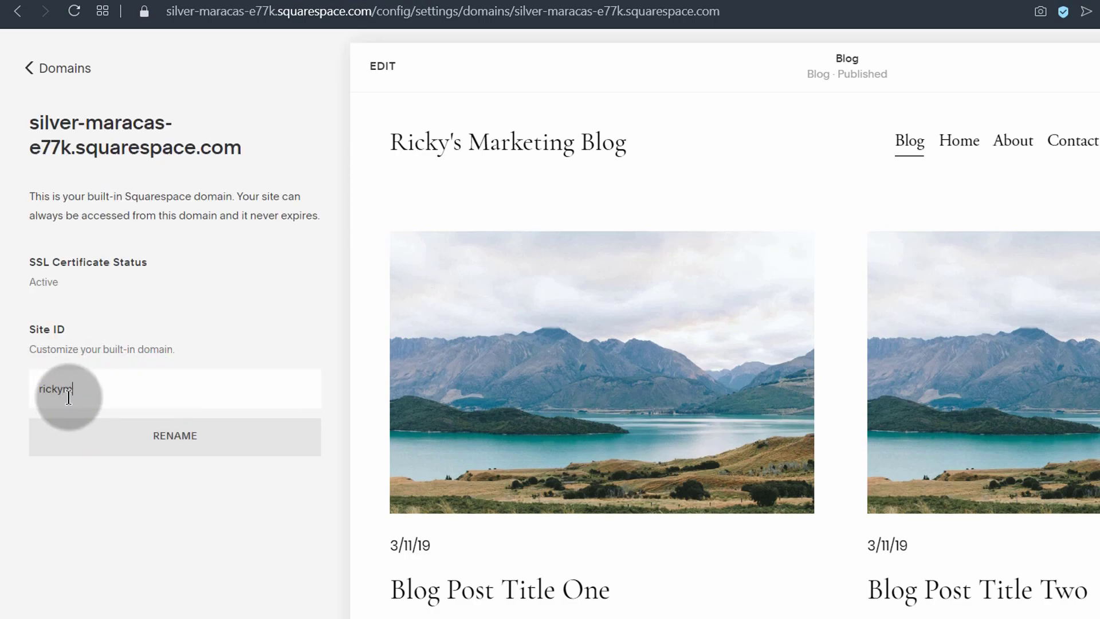
pyautogui.click(176, 447)
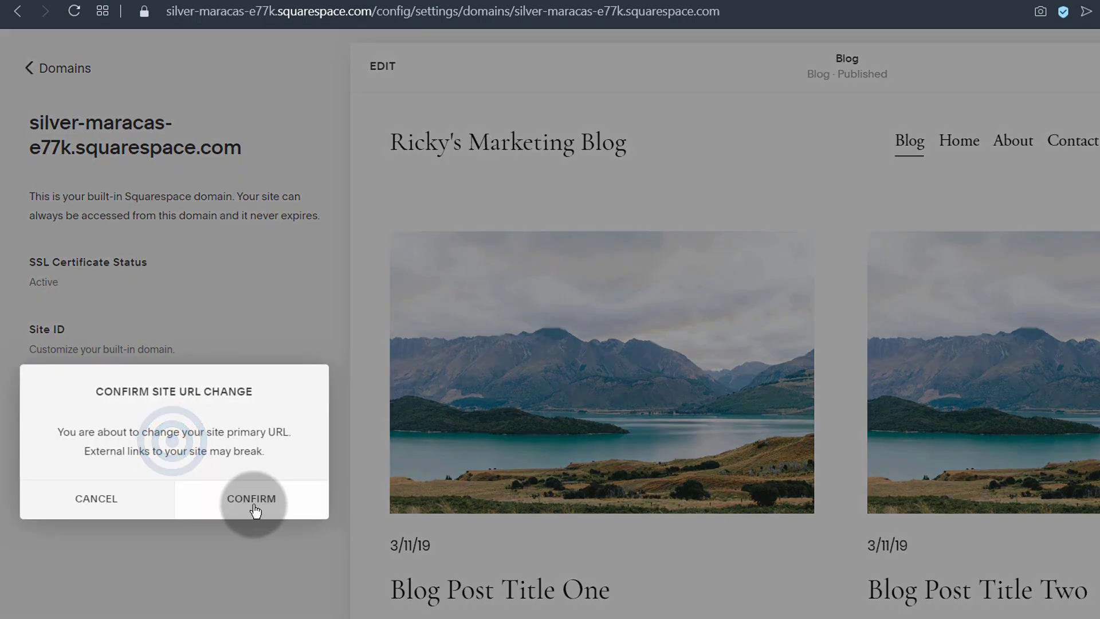
pyautogui.click(253, 507)
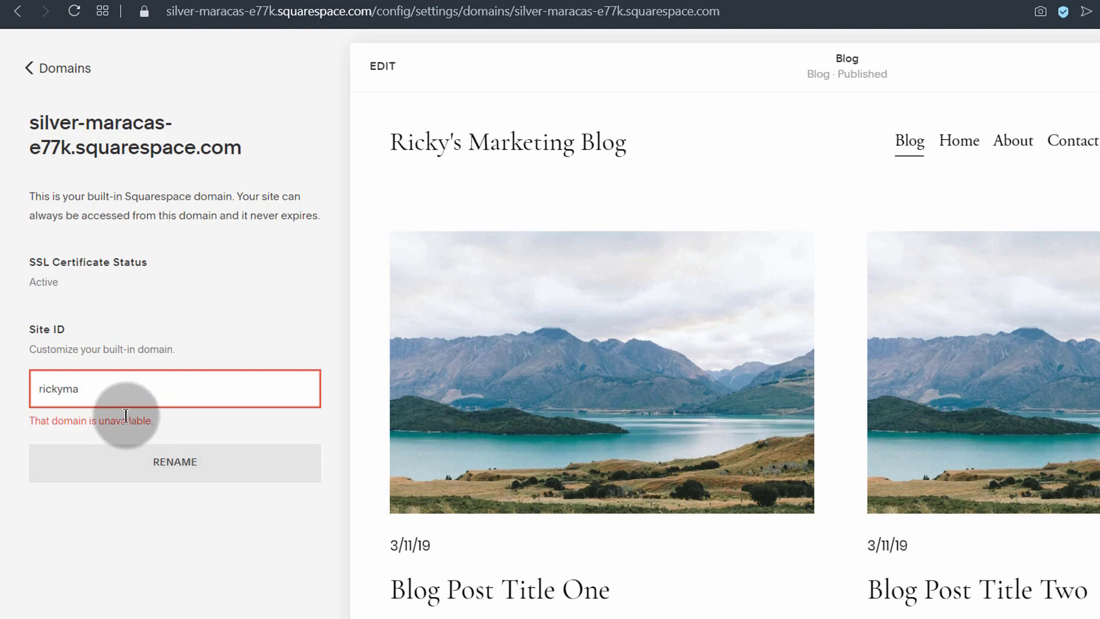
# Step: Drop the last letter so the site ID reads rickymrkt, and confirm
pyautogui.click(80, 387)
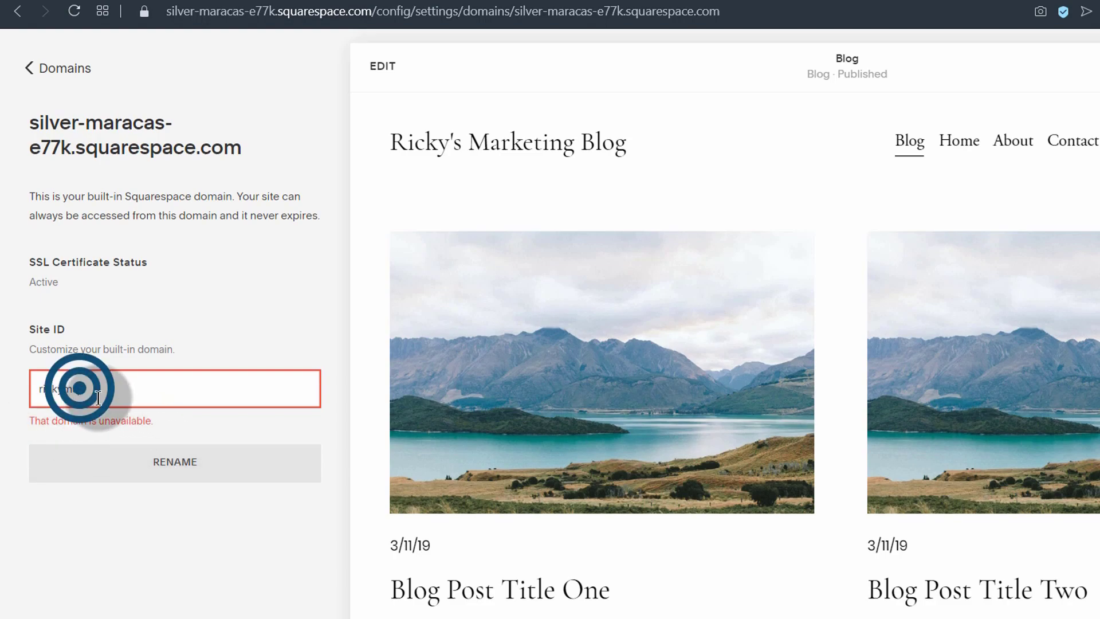
pyautogui.press('BackSpace')
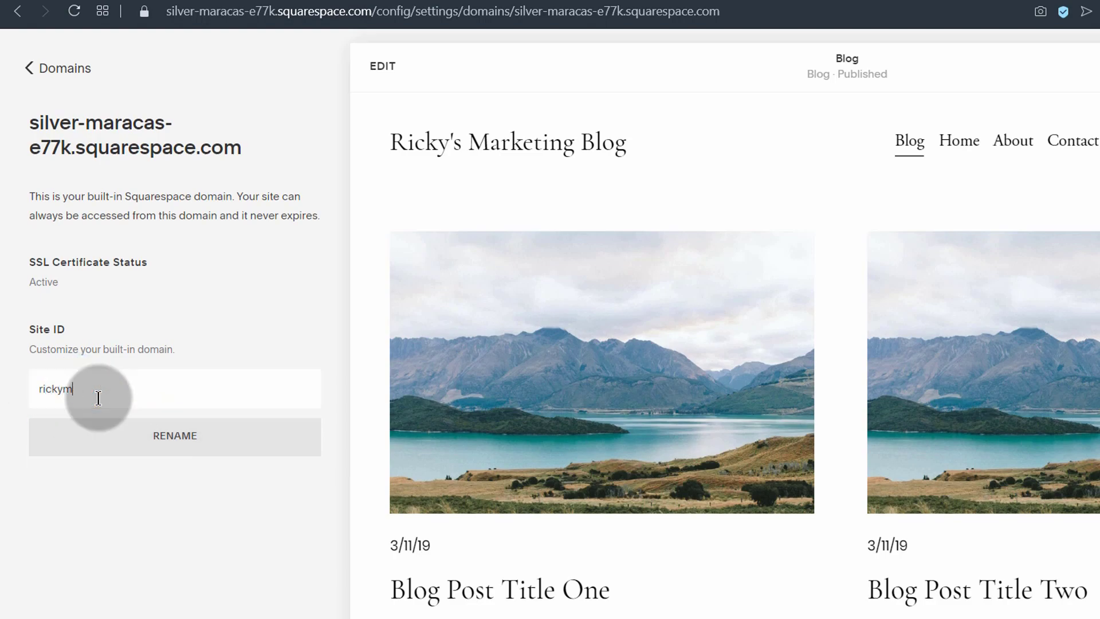
pyautogui.click(173, 437)
pyautogui.click(243, 504)
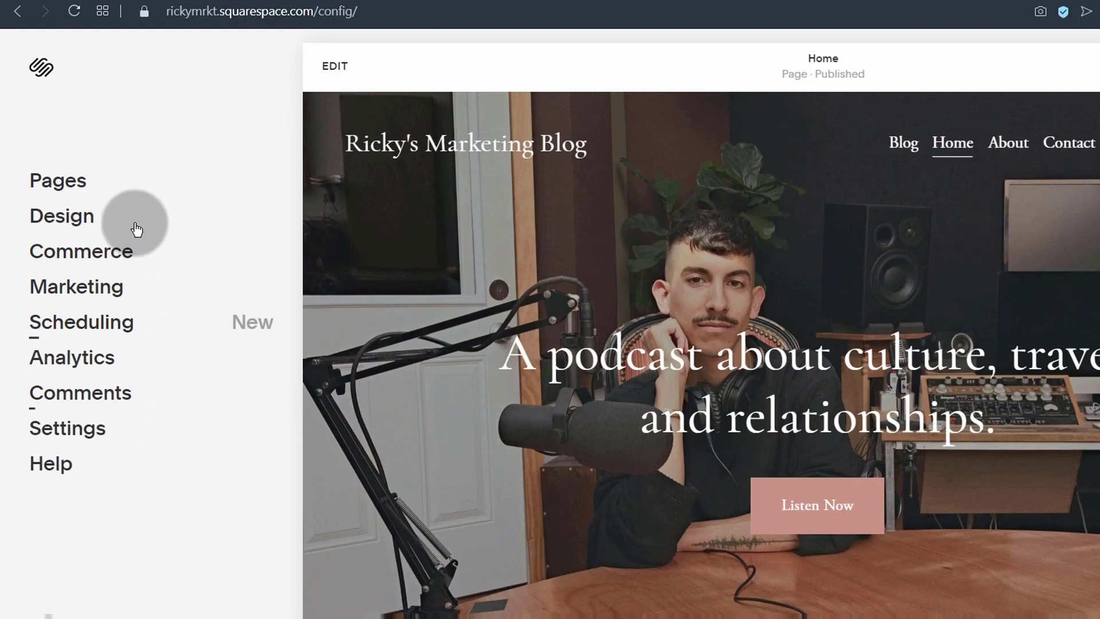
# Step: Check the new rickymrkt site name in the browser's address bar
pyautogui.click(169, 10)
pyautogui.moveTo(199, 6); pyautogui.dragTo(218, 6)
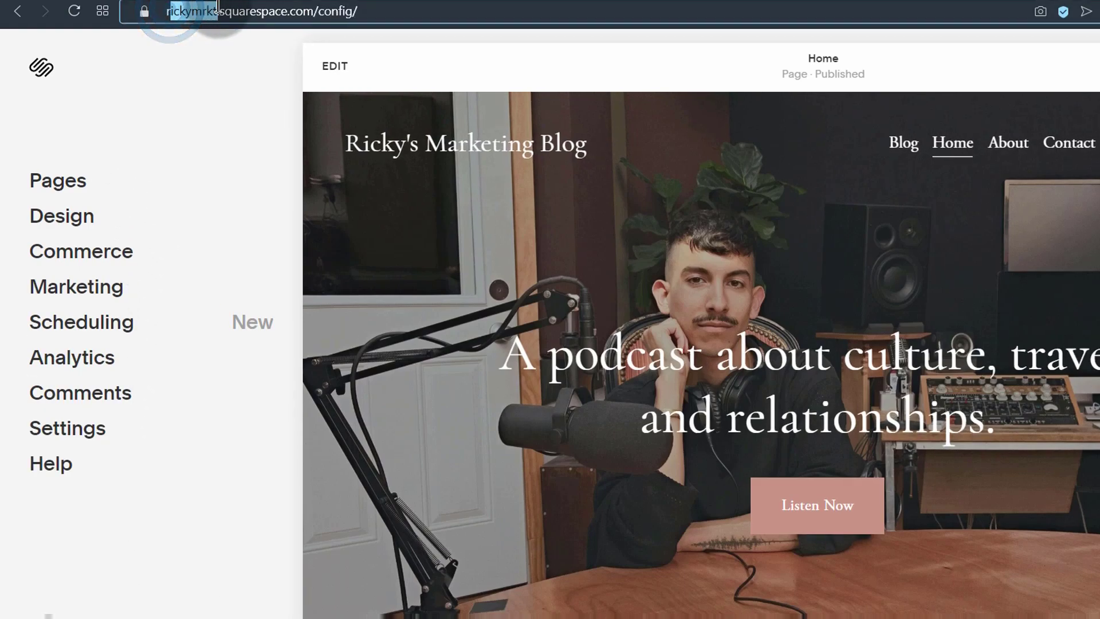
pyautogui.click(168, 64)
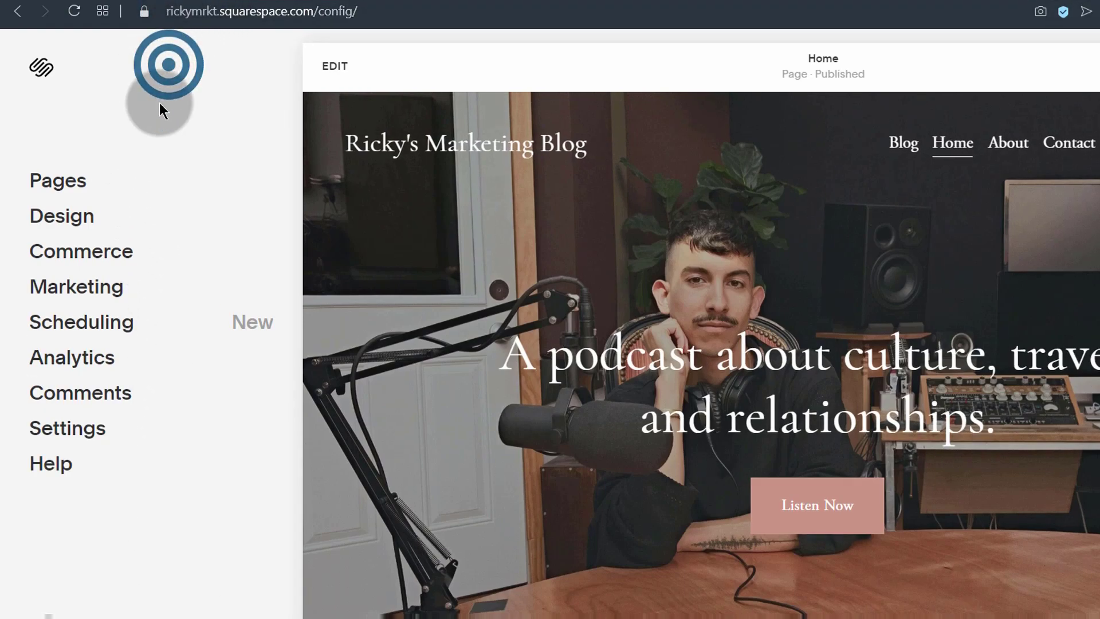
# Step: Look over the Use a Domain I Own form under Domains, then return to Settings
pyautogui.click(54, 428)
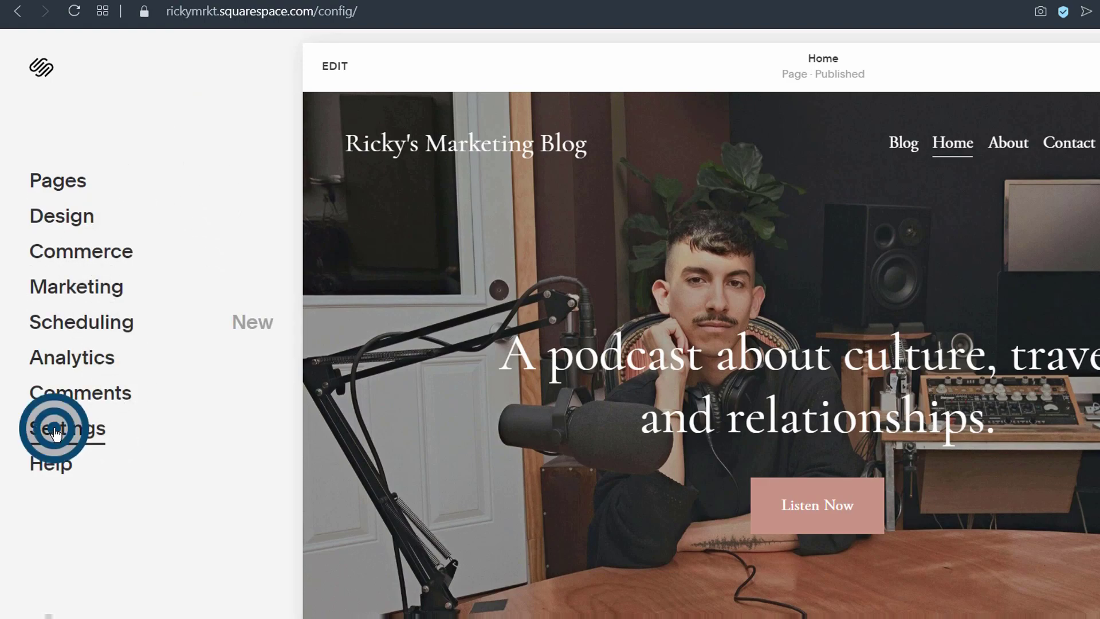
pyautogui.click(57, 422)
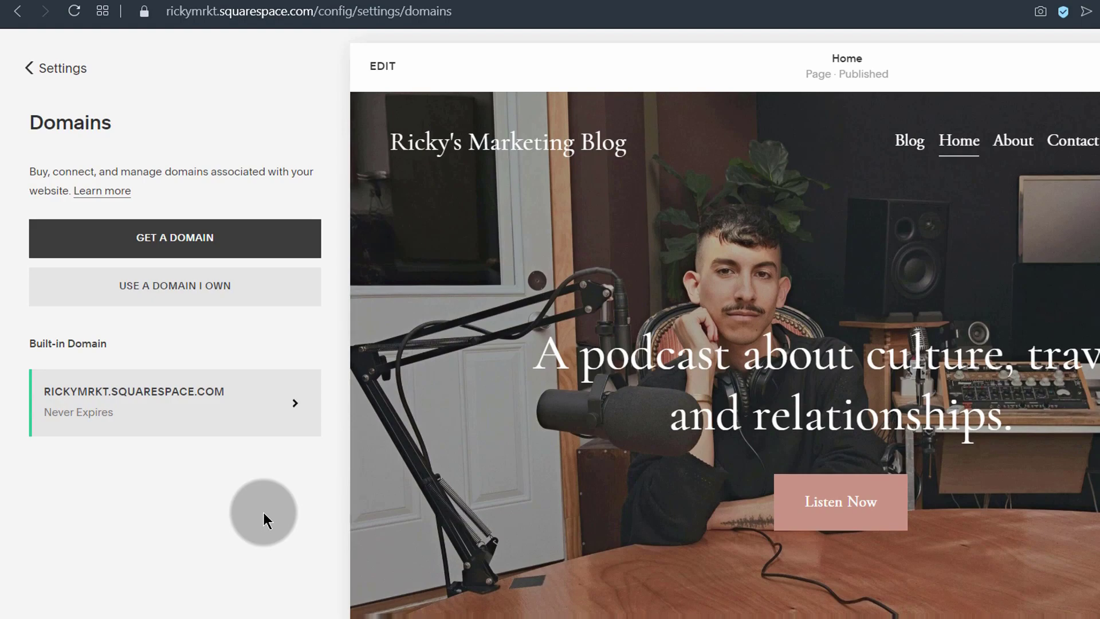
pyautogui.click(166, 294)
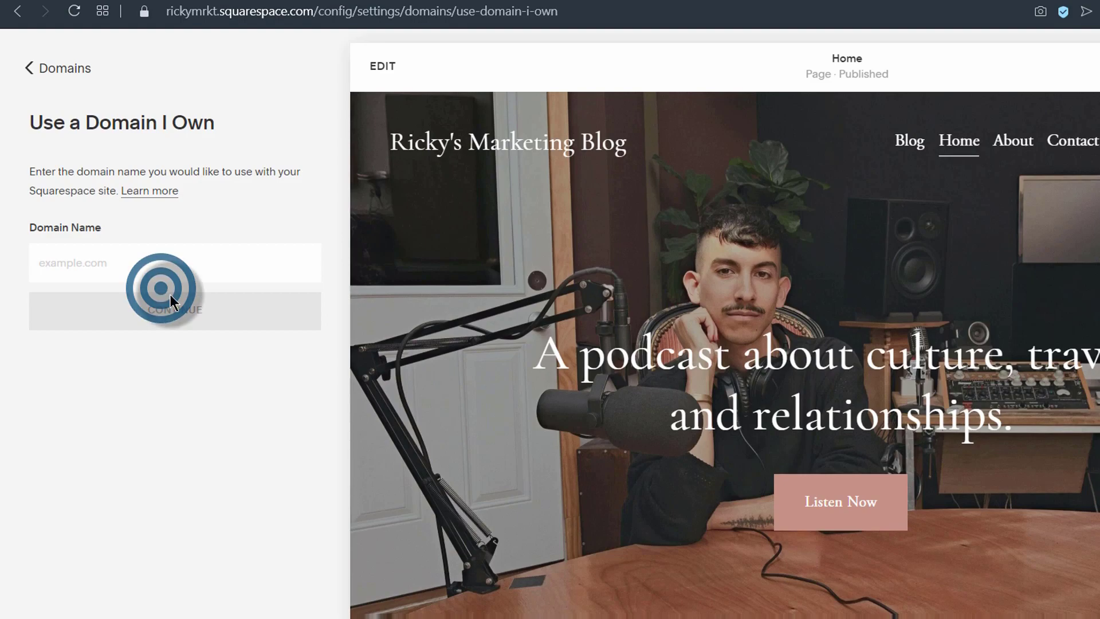
pyautogui.click(50, 260)
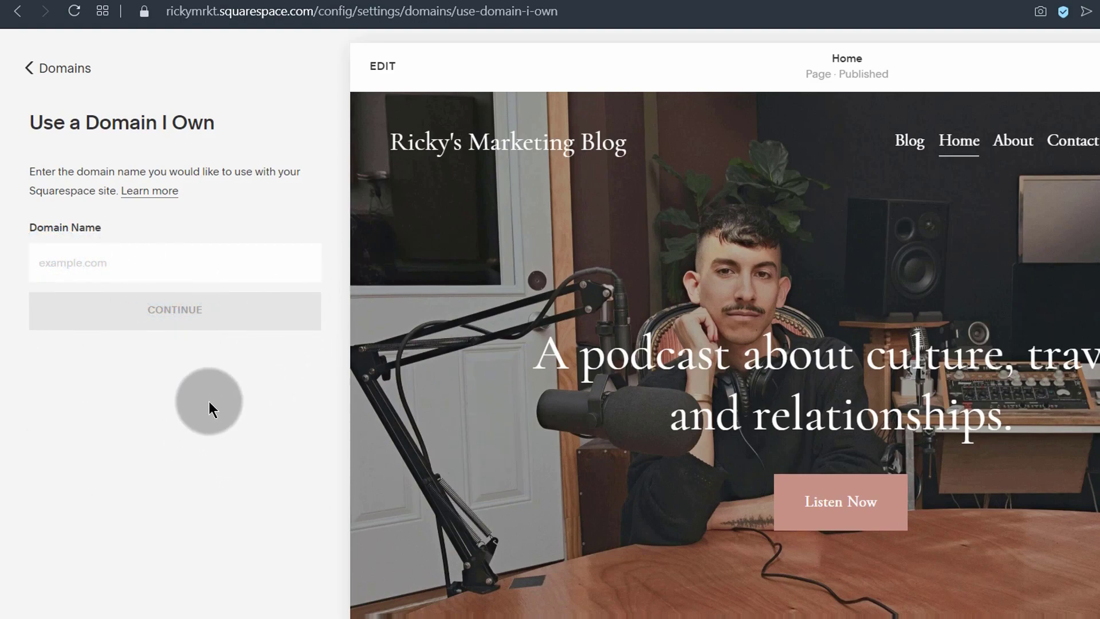
pyautogui.click(30, 67)
pyautogui.click(27, 67)
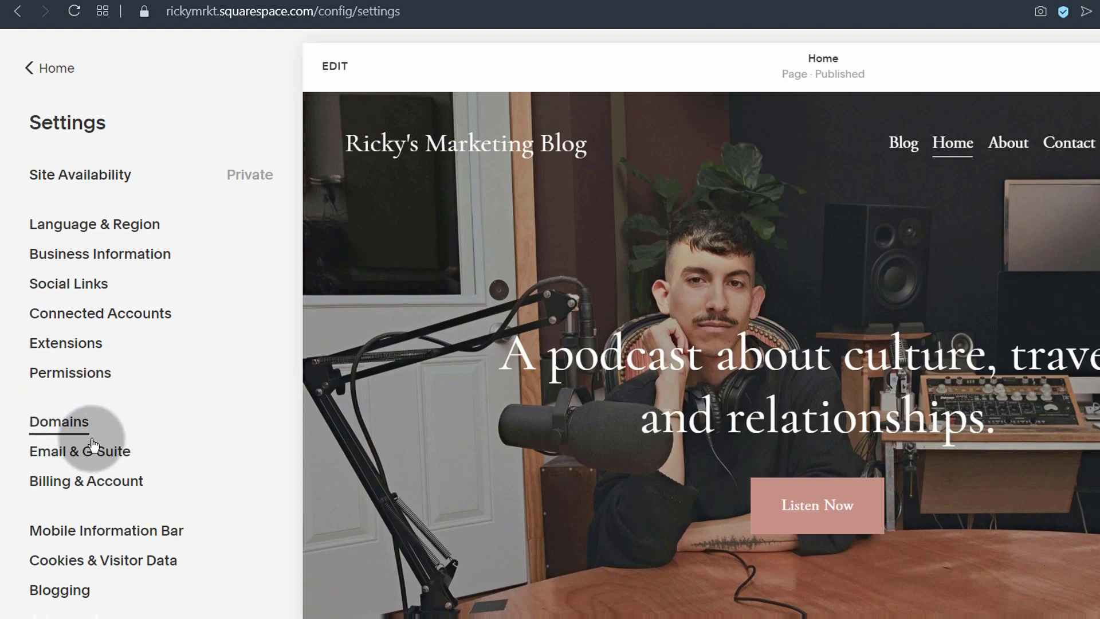
pyautogui.click(56, 433)
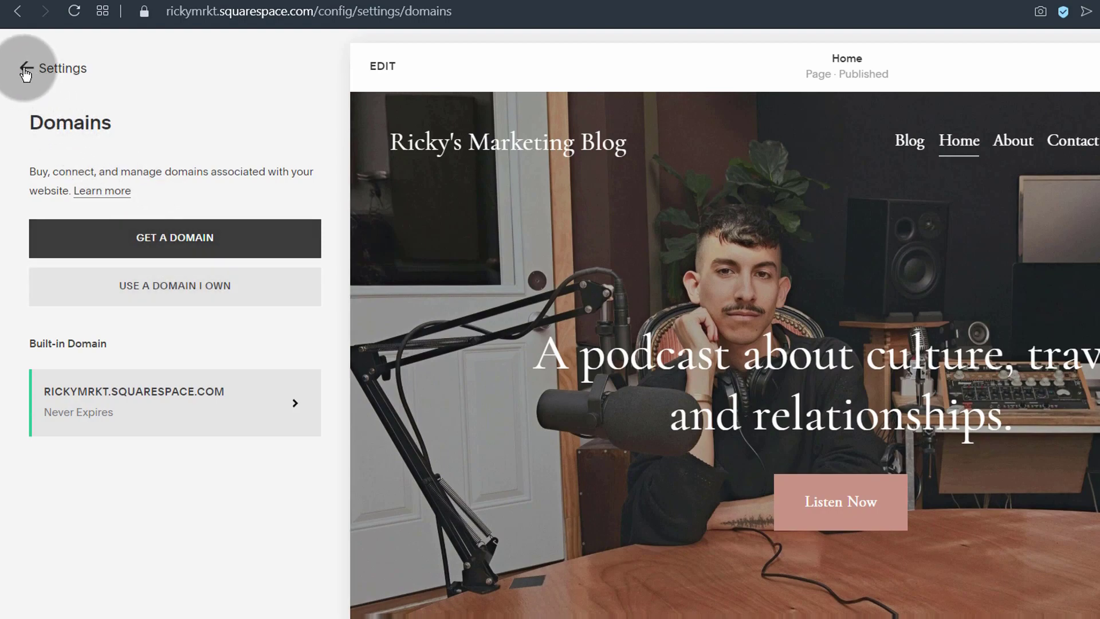
pyautogui.click(25, 70)
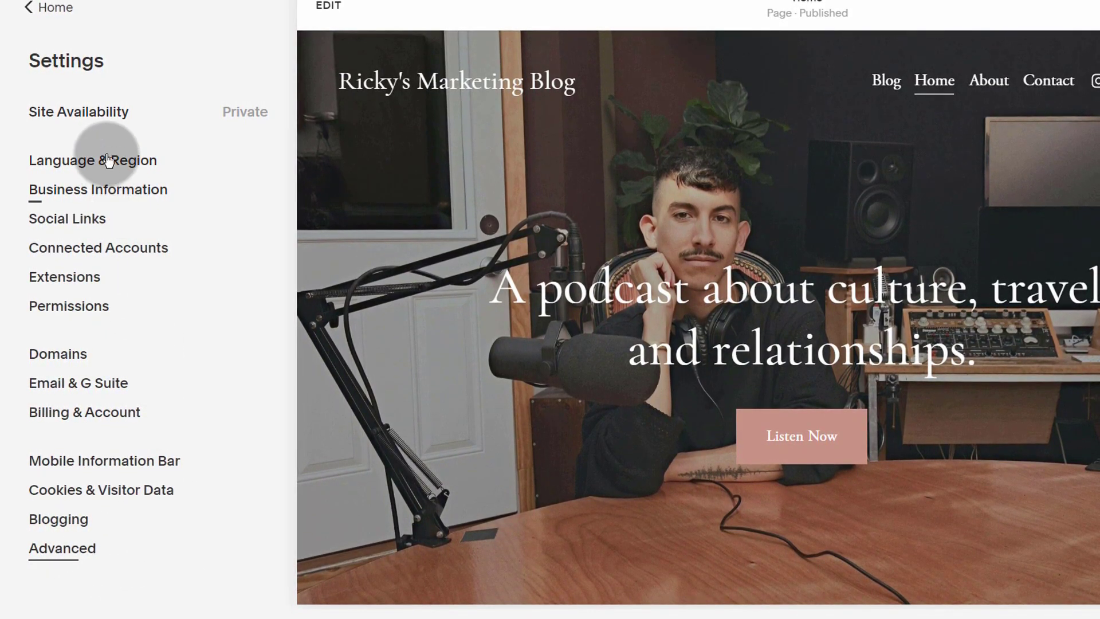
# Step: Go back to the main menu and open Pages showing Blog, Home, About, Contact
pyautogui.click(34, 12)
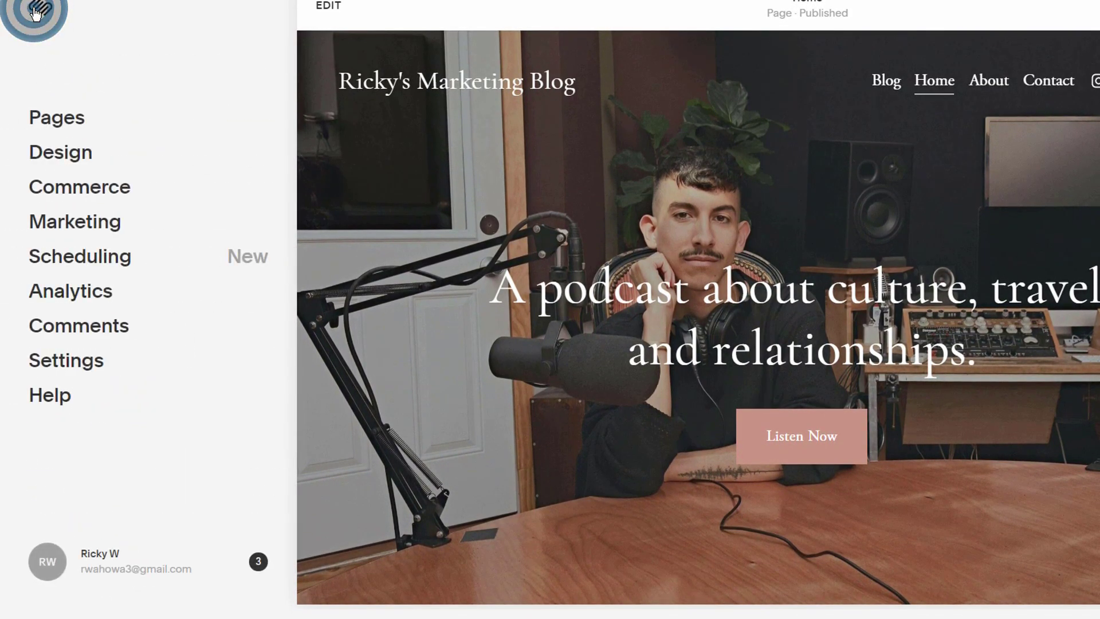
pyautogui.click(55, 119)
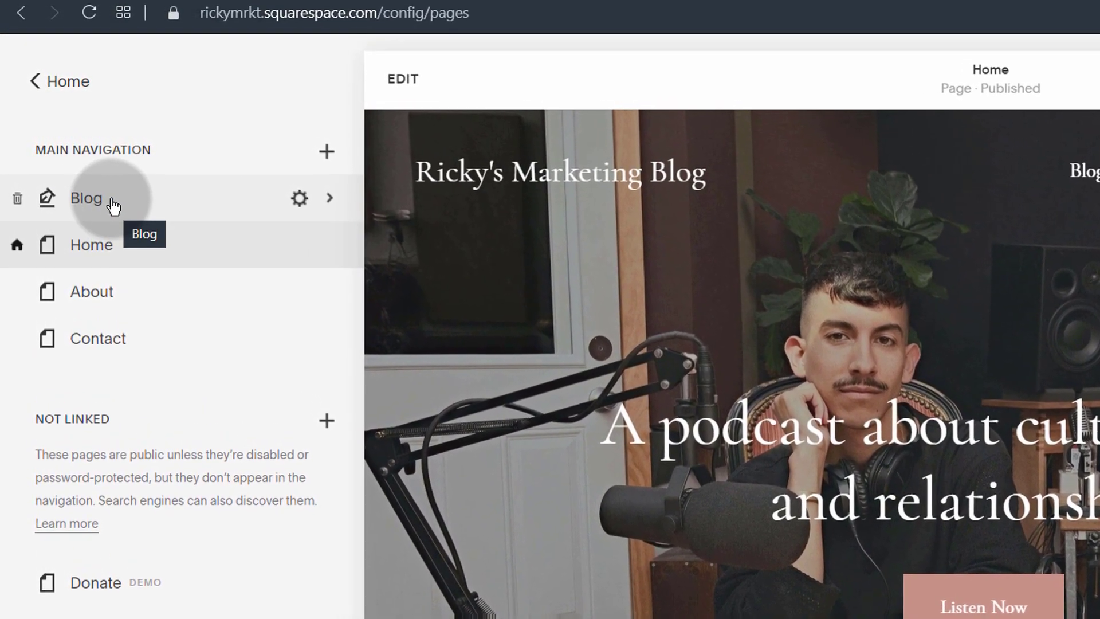
# Step: Delete Blog Post Title Three from the Blog page's posts
pyautogui.click(109, 207)
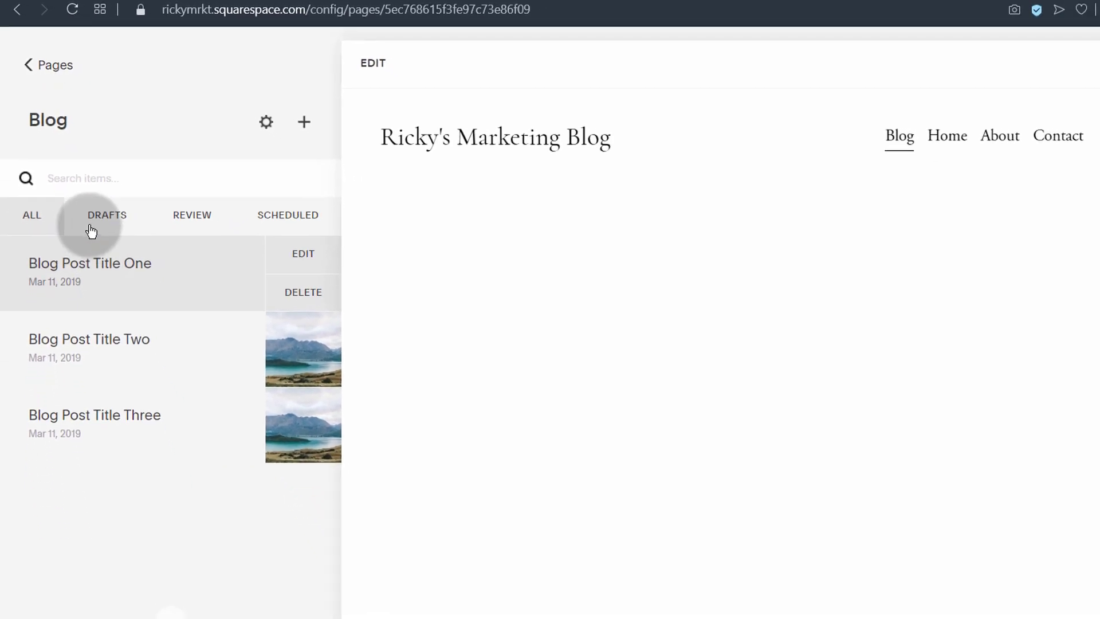
pyautogui.moveTo(68, 520)
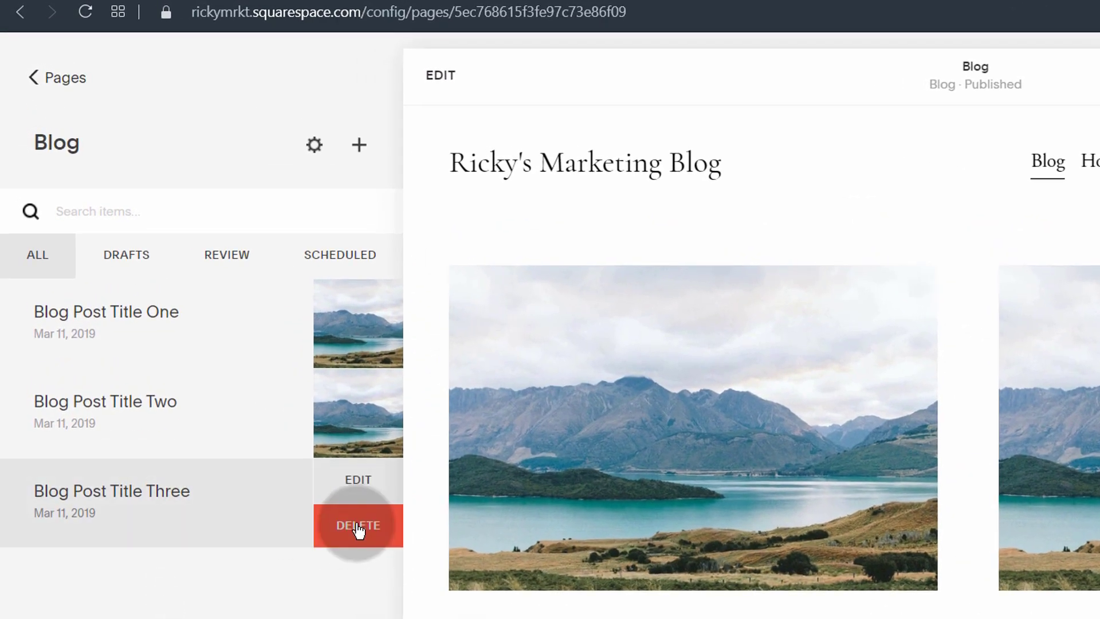
pyautogui.click(366, 524)
pyautogui.click(444, 578)
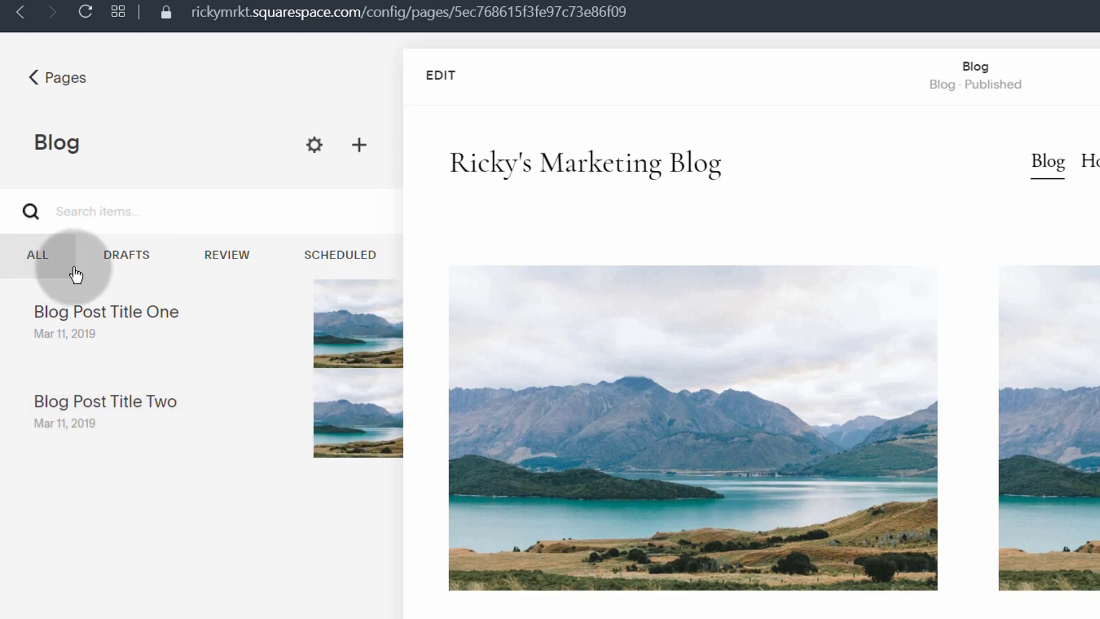
# Step: Check the Drafts, Review and Scheduled post filters, then return to All
pyautogui.click(114, 259)
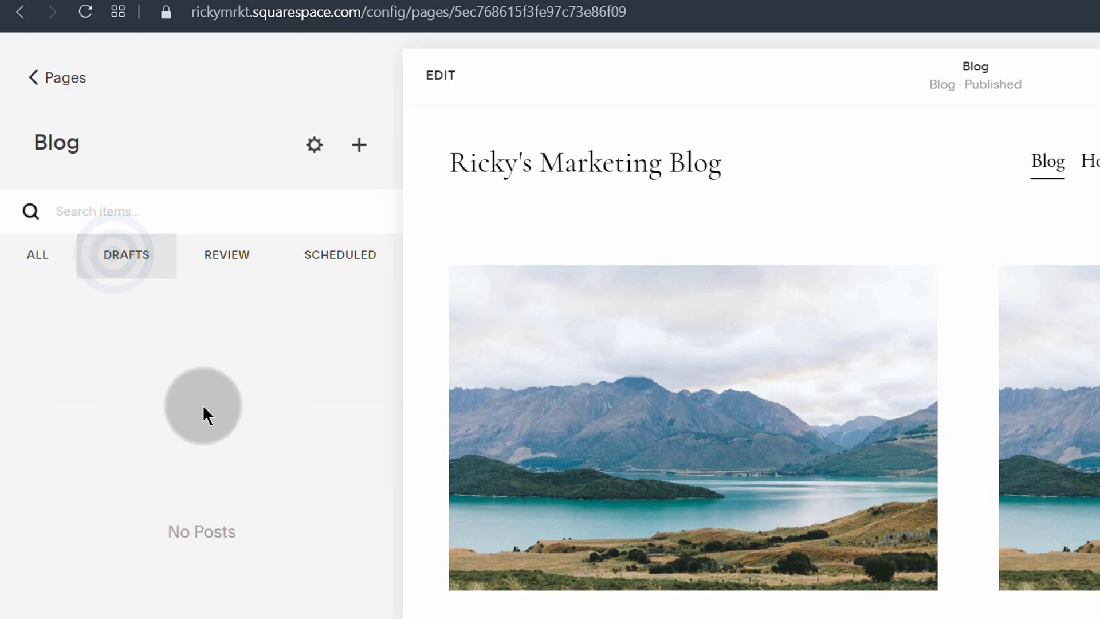
pyautogui.click(223, 252)
pyautogui.click(252, 274)
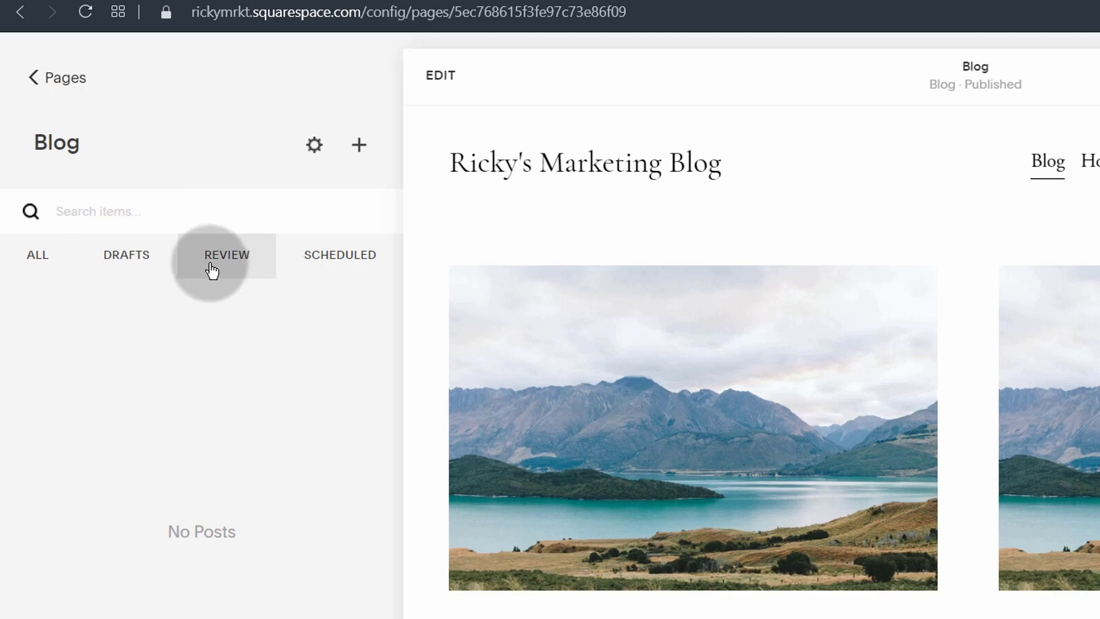
pyautogui.click(333, 255)
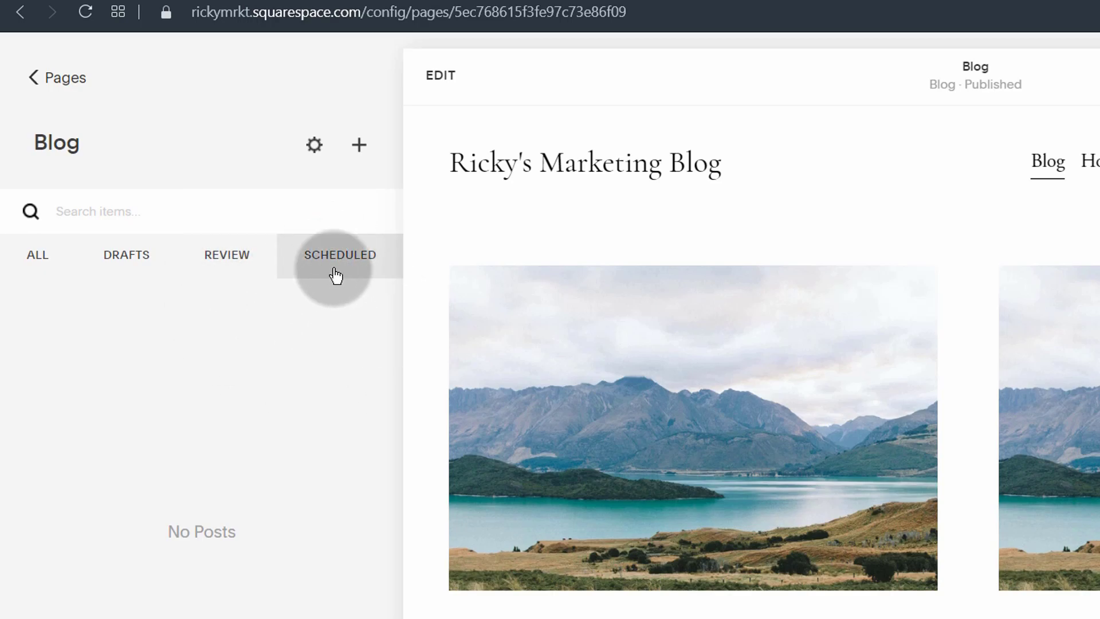
pyautogui.click(140, 264)
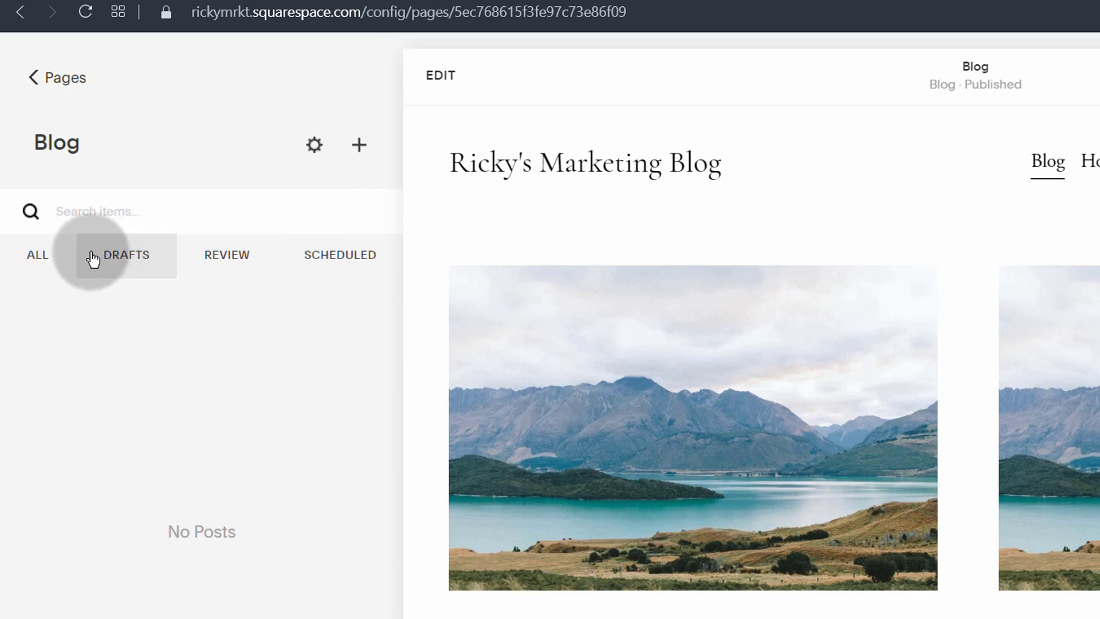
pyautogui.click(34, 256)
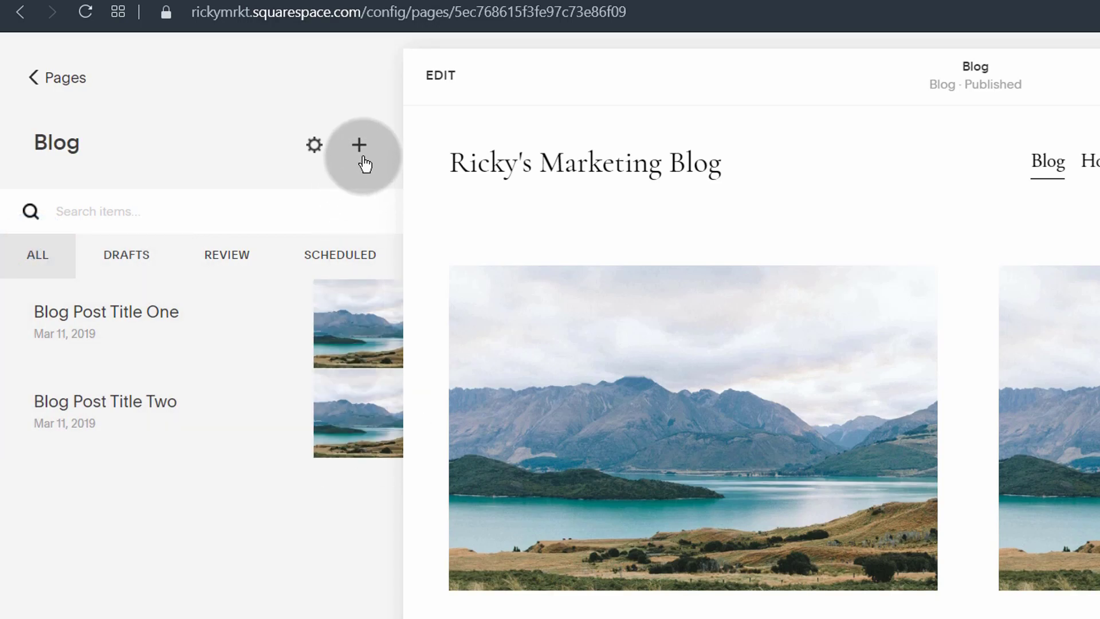
pyautogui.moveTo(222, 329)
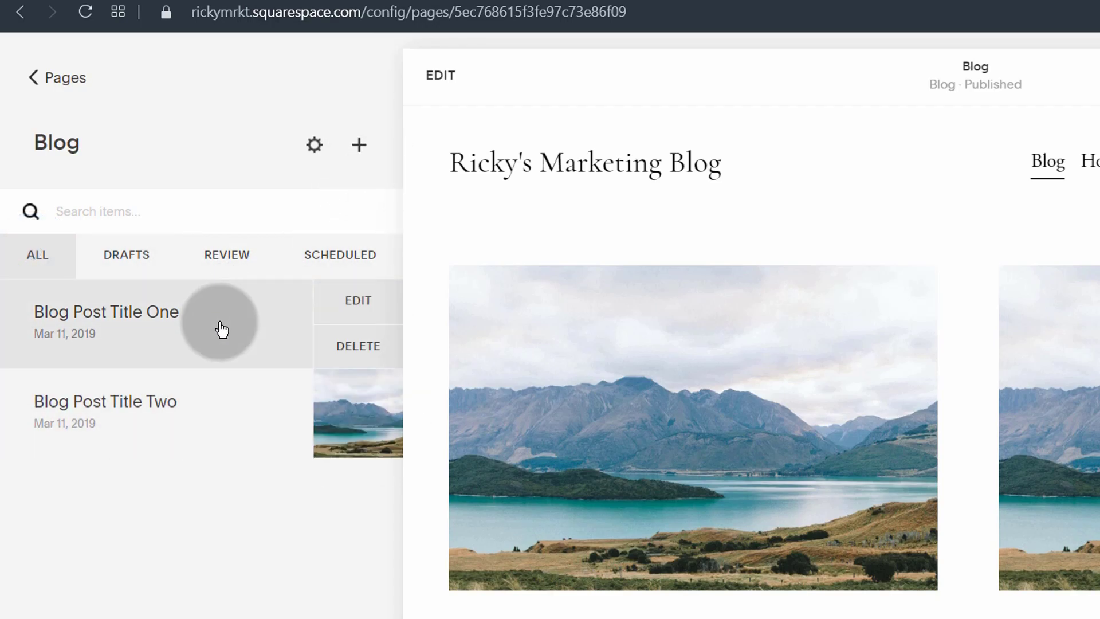
# Step: Create a draft post titled 'Marketing tips for the lazy' and open a new browser tab
pyautogui.click(360, 146)
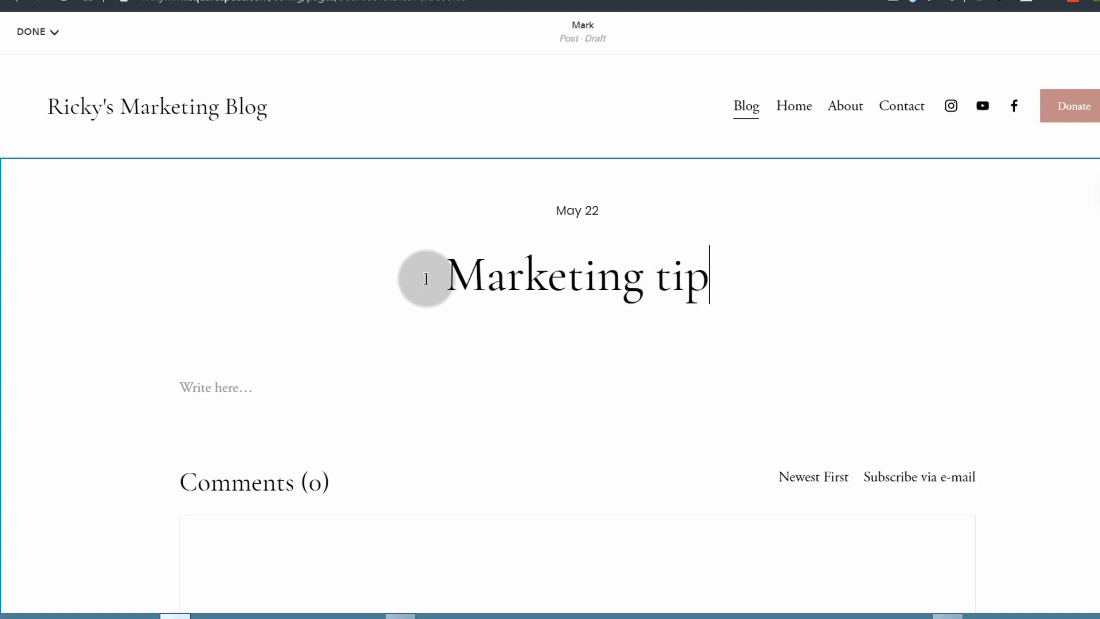
pyautogui.write('the lazy')
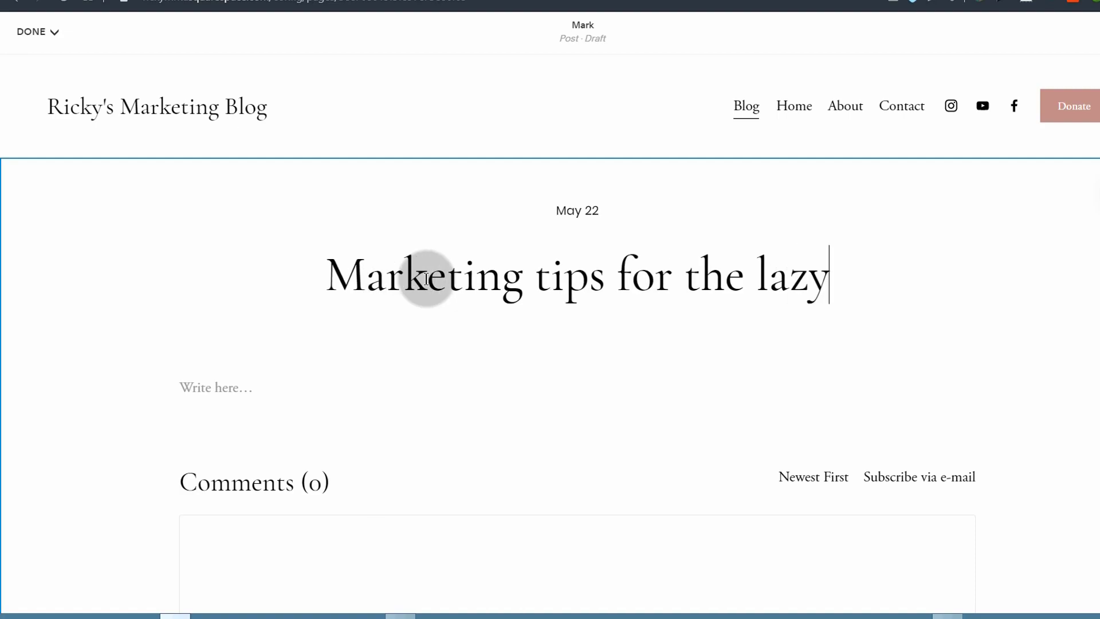
pyautogui.scroll(-3, 427, 279)
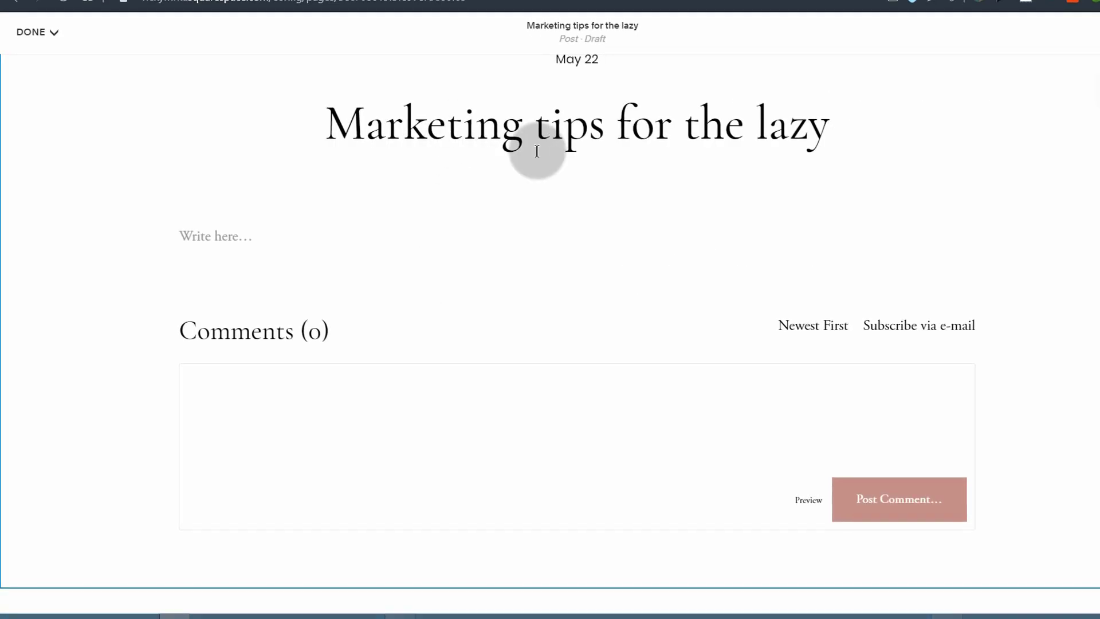
pyautogui.scroll(3, 245, 281)
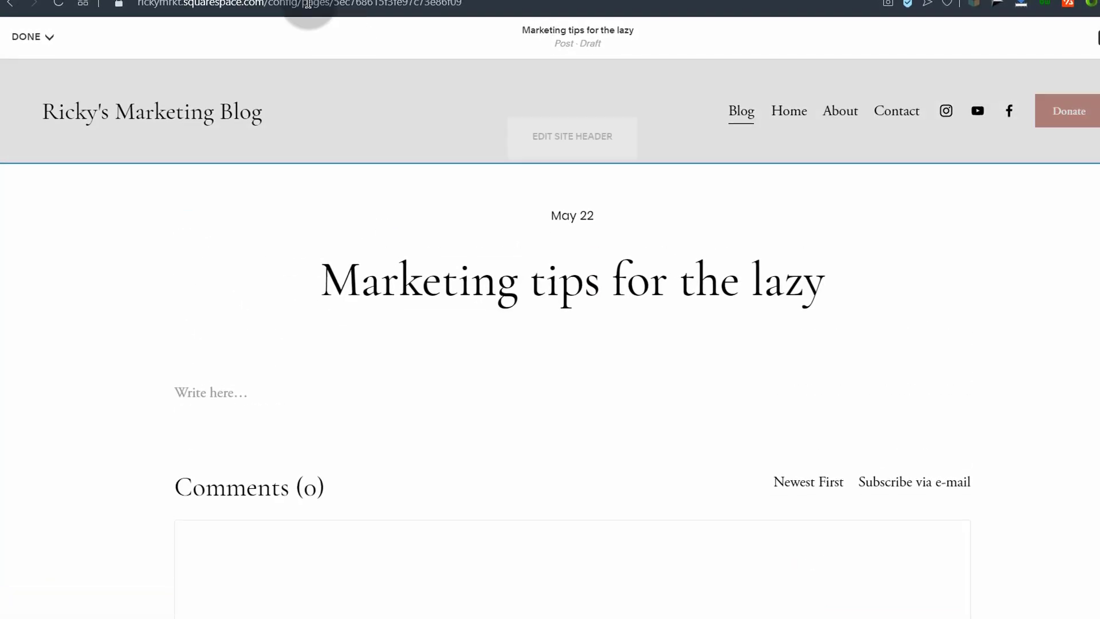
pyautogui.click(516, 1)
# Step: Search 'ipsum', open lipsum.com and copy its Lorem Ipsum sections
pyautogui.click(266, 11)
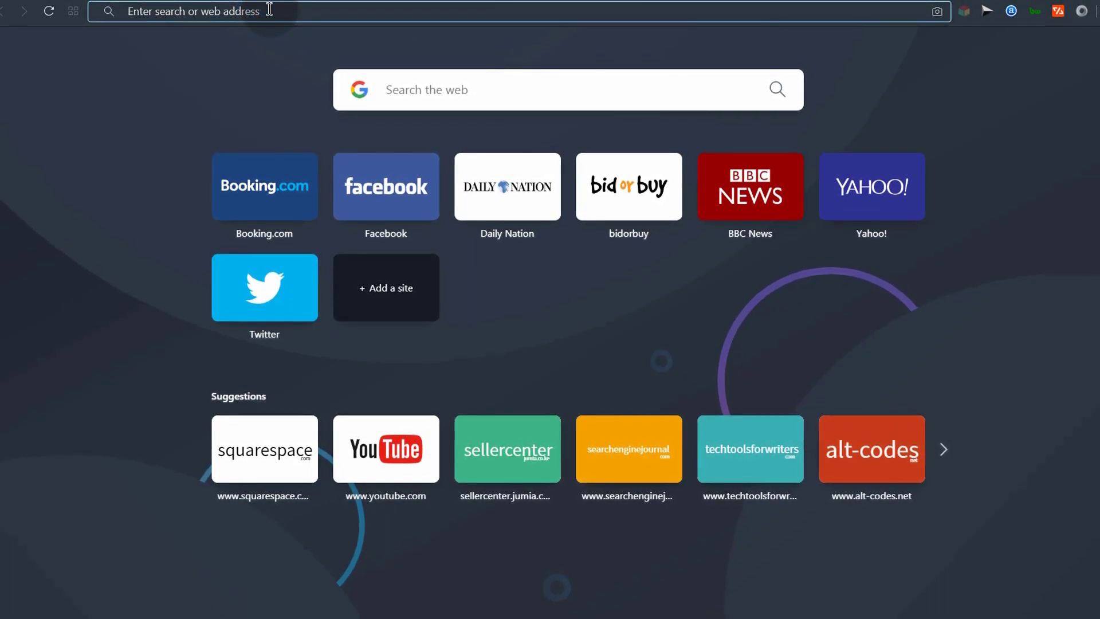
pyautogui.write('ipsum')
pyautogui.press('Return')
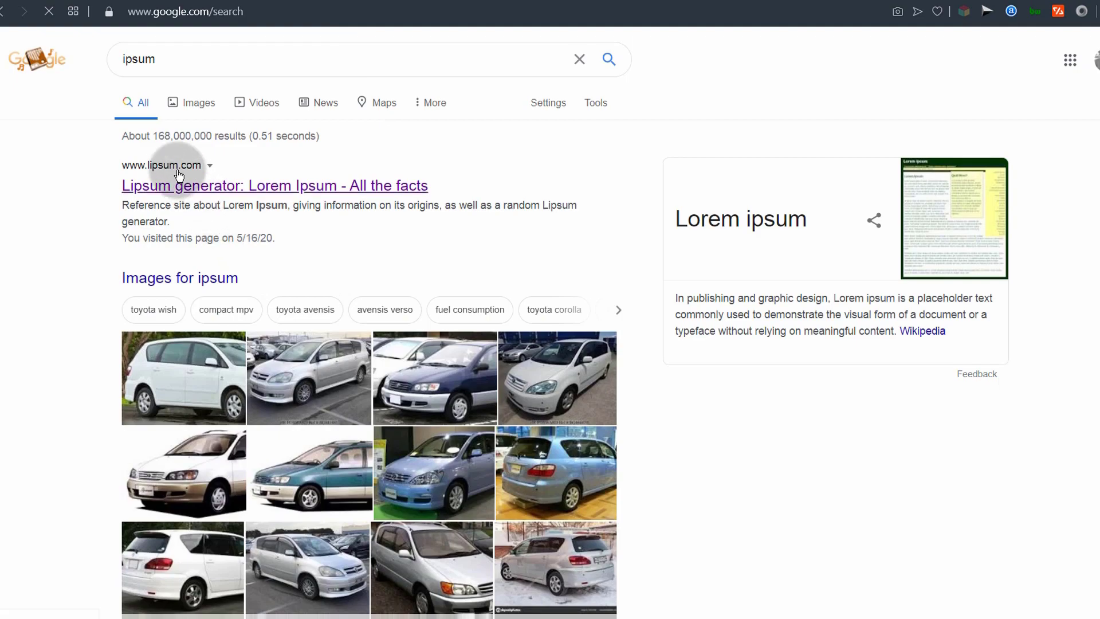
pyautogui.click(167, 175)
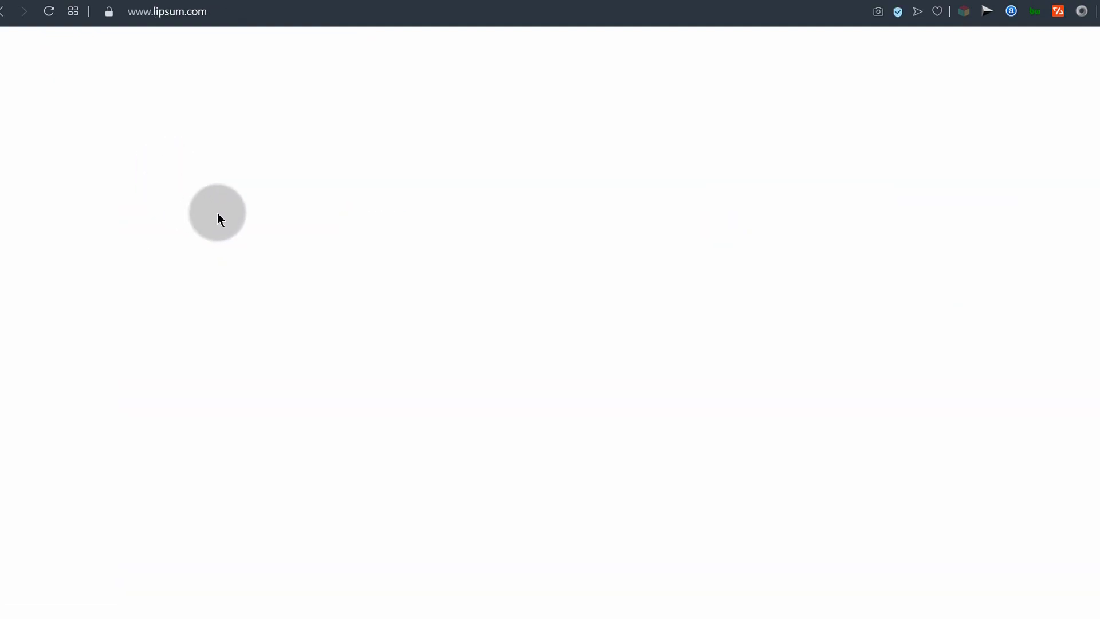
pyautogui.moveTo(269, 255); pyautogui.dragTo(601, 437)
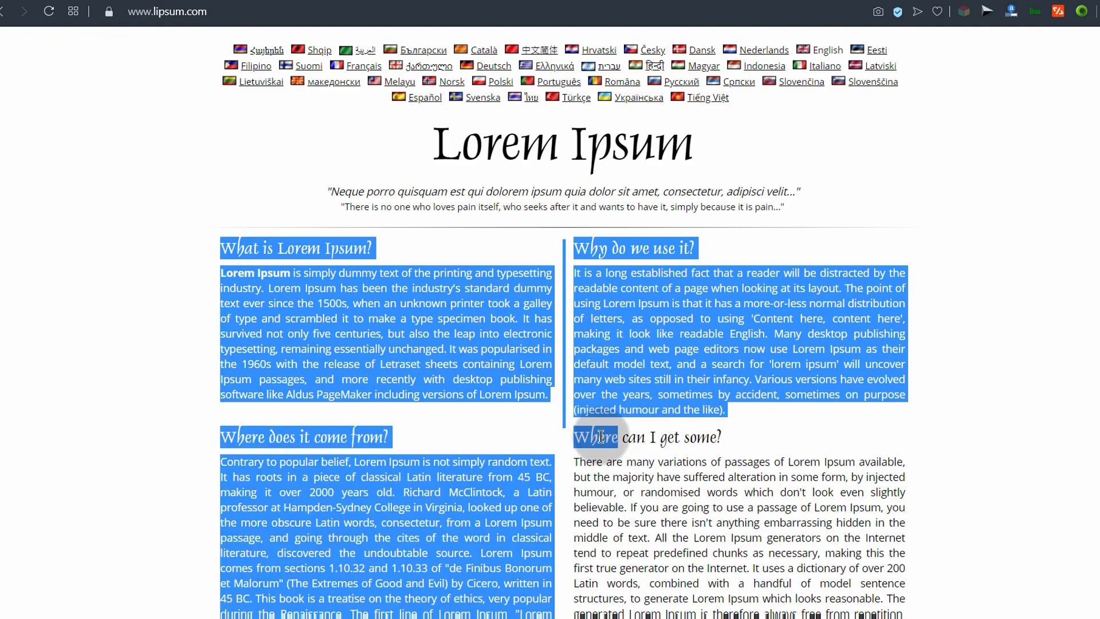
pyautogui.rightClick(503, 385)
pyautogui.click(547, 432)
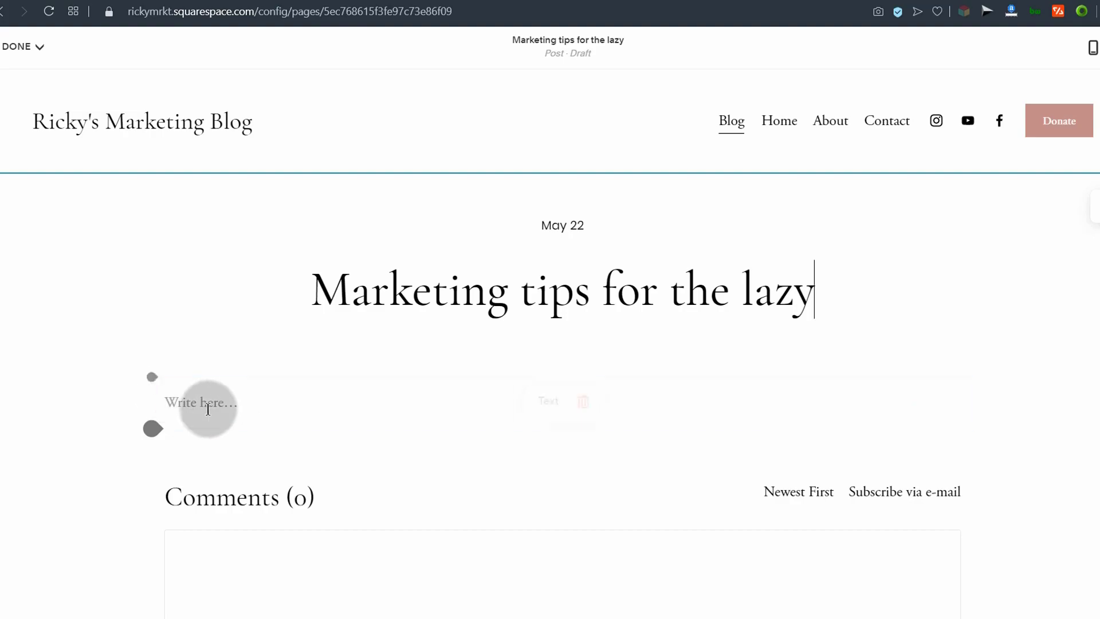
# Step: Paste the Lorem Ipsum text, from 'What is Lorem Ipsum?' through 'Why do we use it?', into the post body
pyautogui.click(200, 405)
pyautogui.rightClick(201, 406)
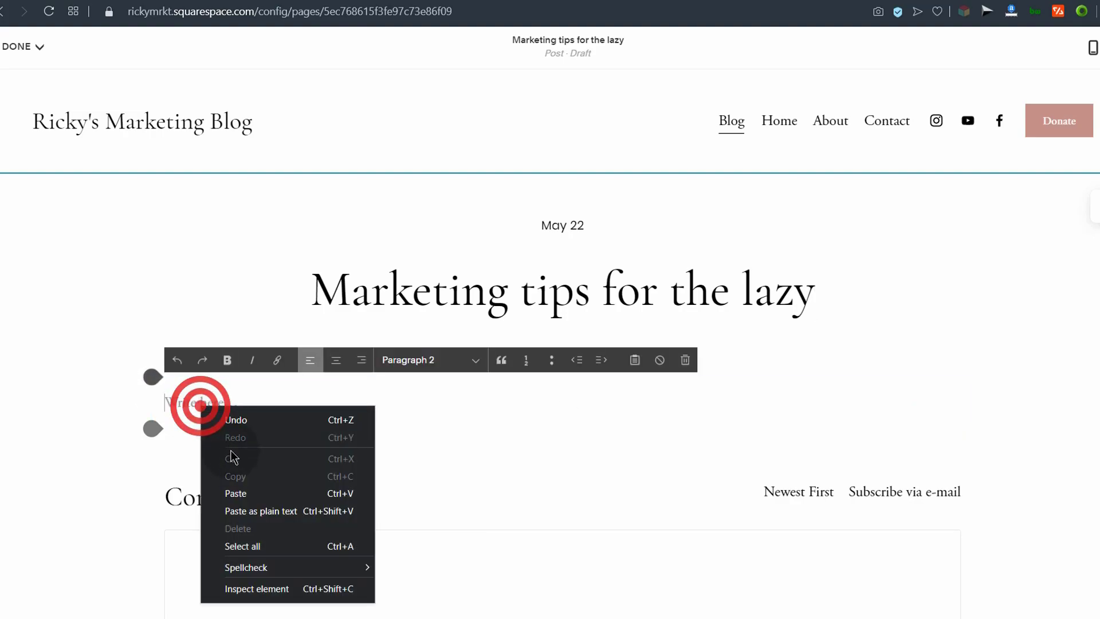
pyautogui.click(235, 494)
pyautogui.scroll(-4, 353, 367)
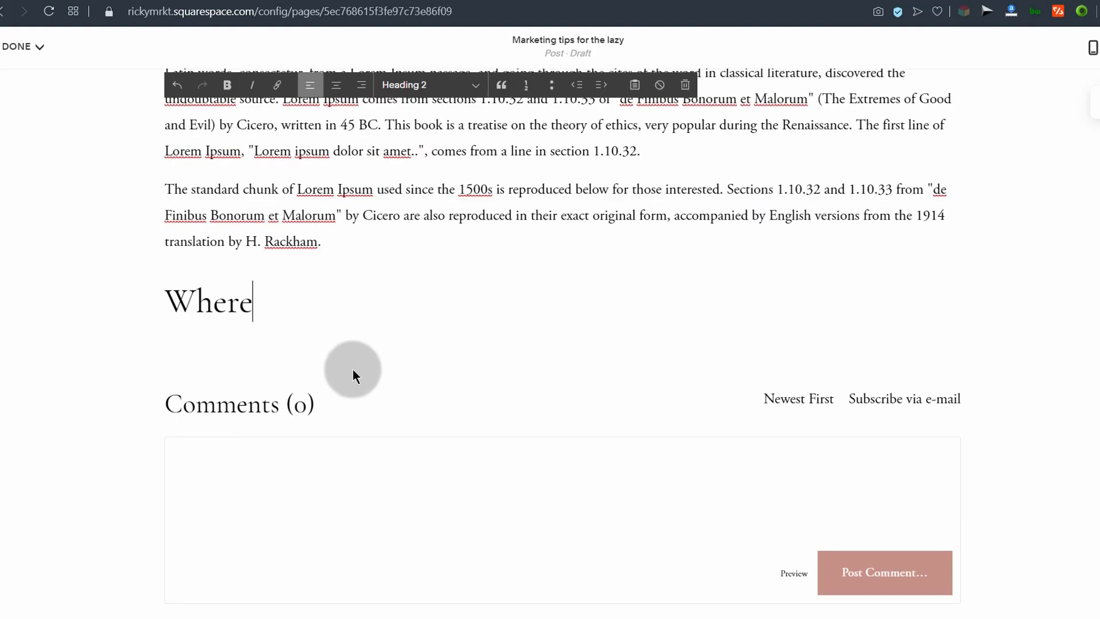
pyautogui.scroll(2, 359, 358)
pyautogui.scroll(10, 363, 343)
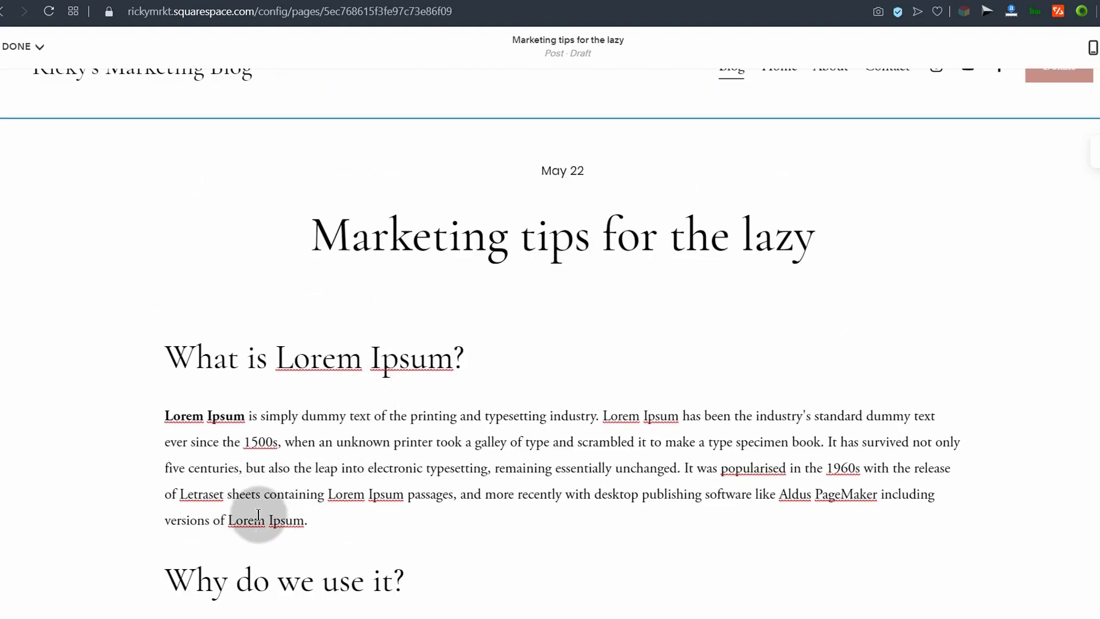
pyautogui.click(315, 525)
pyautogui.scroll(-2, 315, 493)
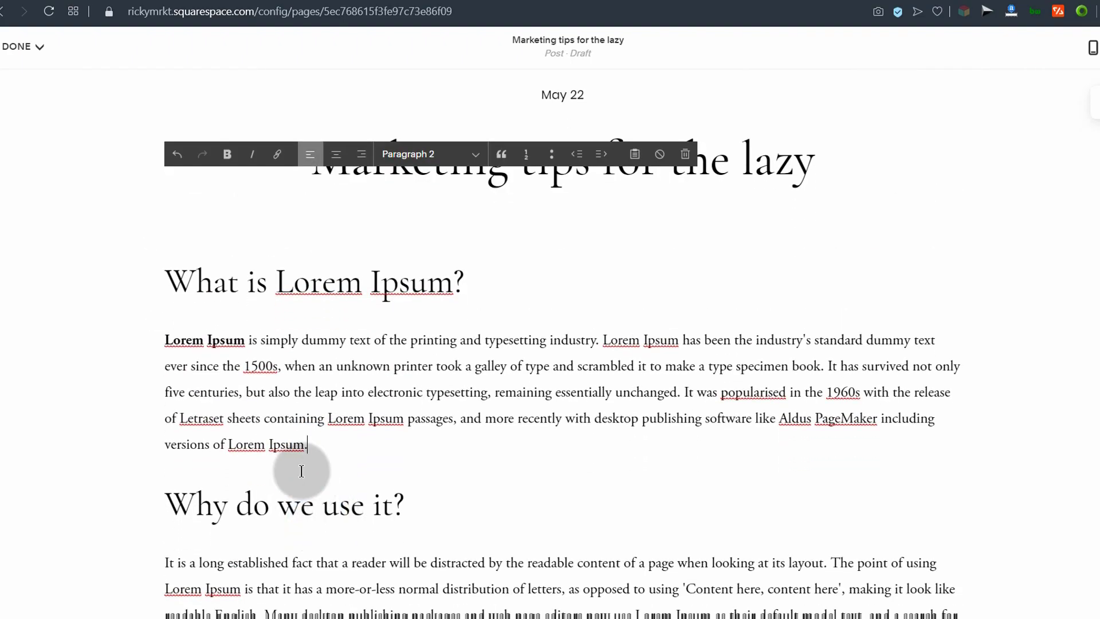
pyautogui.click(74, 460)
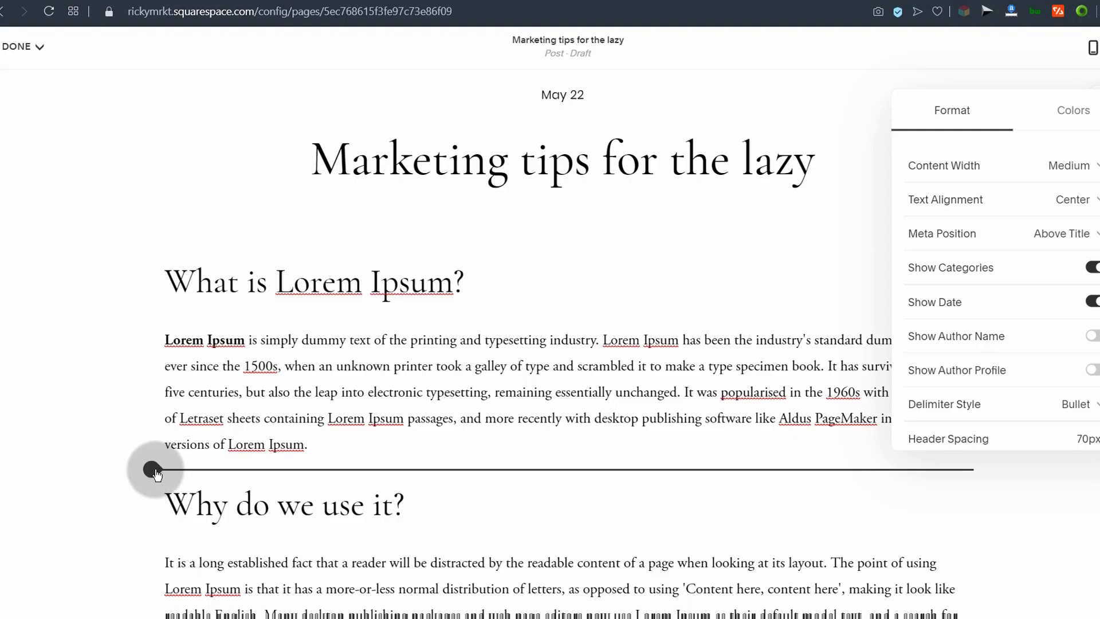
# Step: Insert an image block below the first paragraph and upload the Apache OpenOffice logo PNG
pyautogui.click(153, 470)
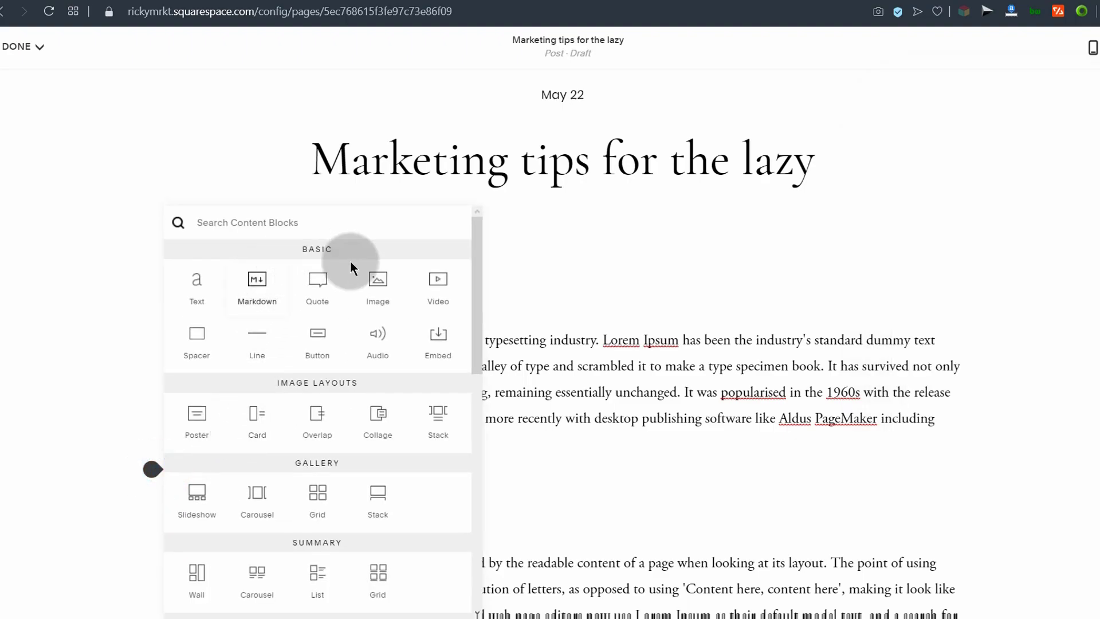
pyautogui.click(378, 286)
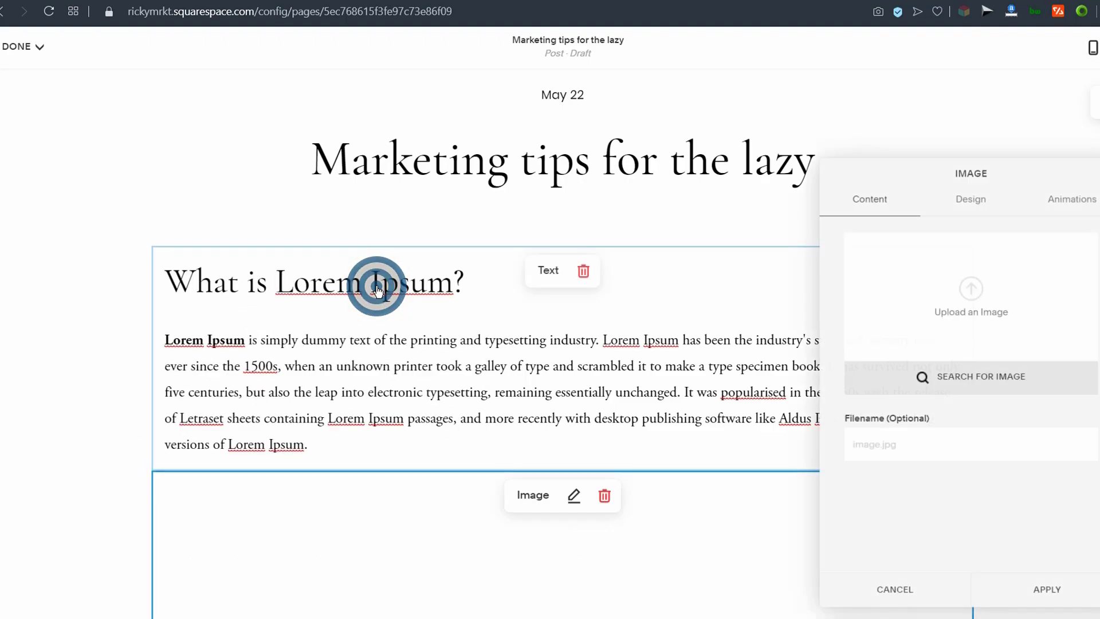
pyautogui.scroll(-5, 461, 421)
pyautogui.click(552, 418)
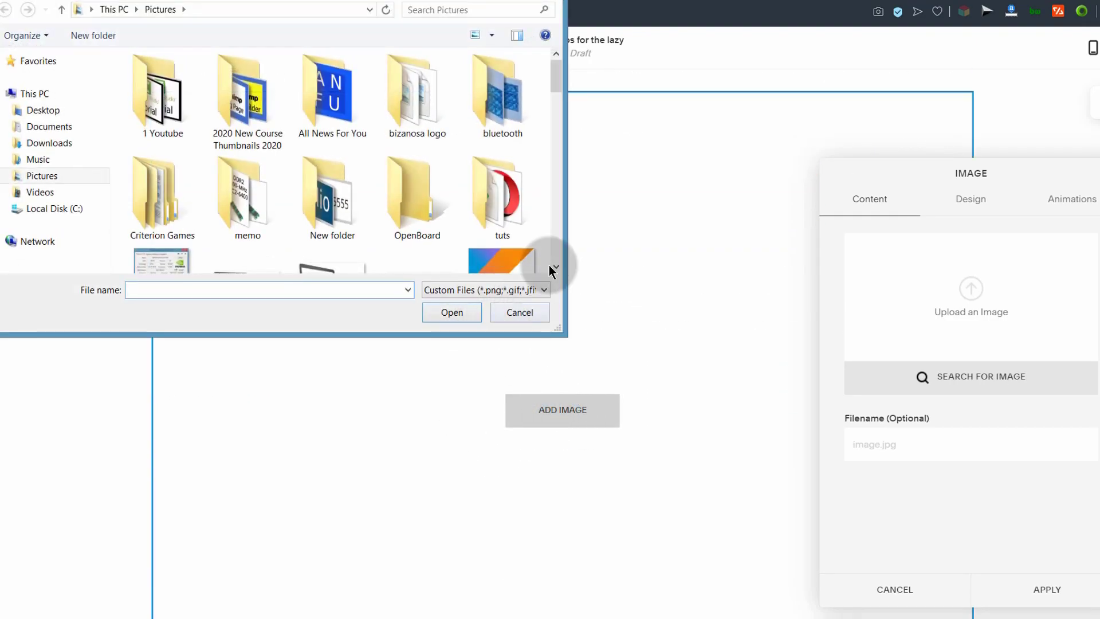
pyautogui.moveTo(555, 81); pyautogui.dragTo(558, 107)
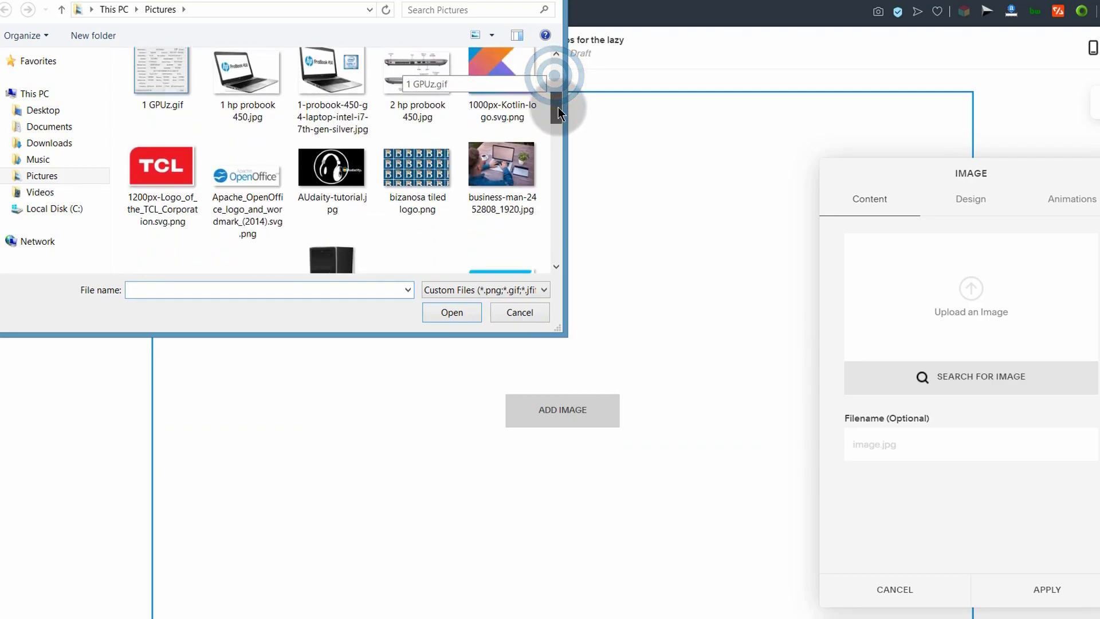
pyautogui.doubleClick(252, 185)
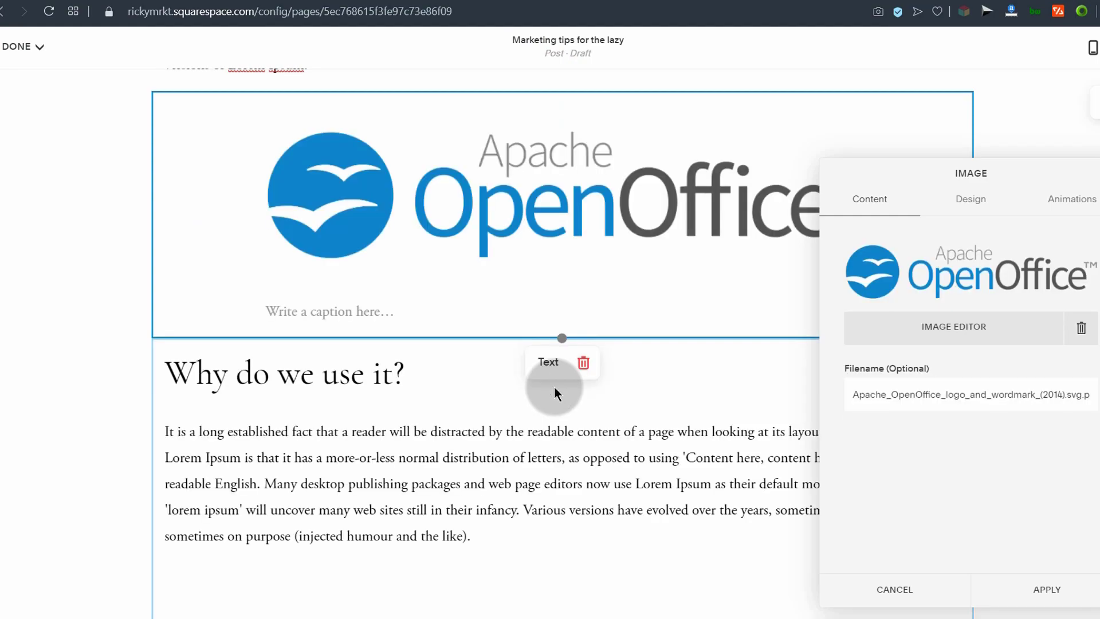
# Step: Review the image's Design and Animations settings, keep Site Default animation, and apply
pyautogui.click(970, 199)
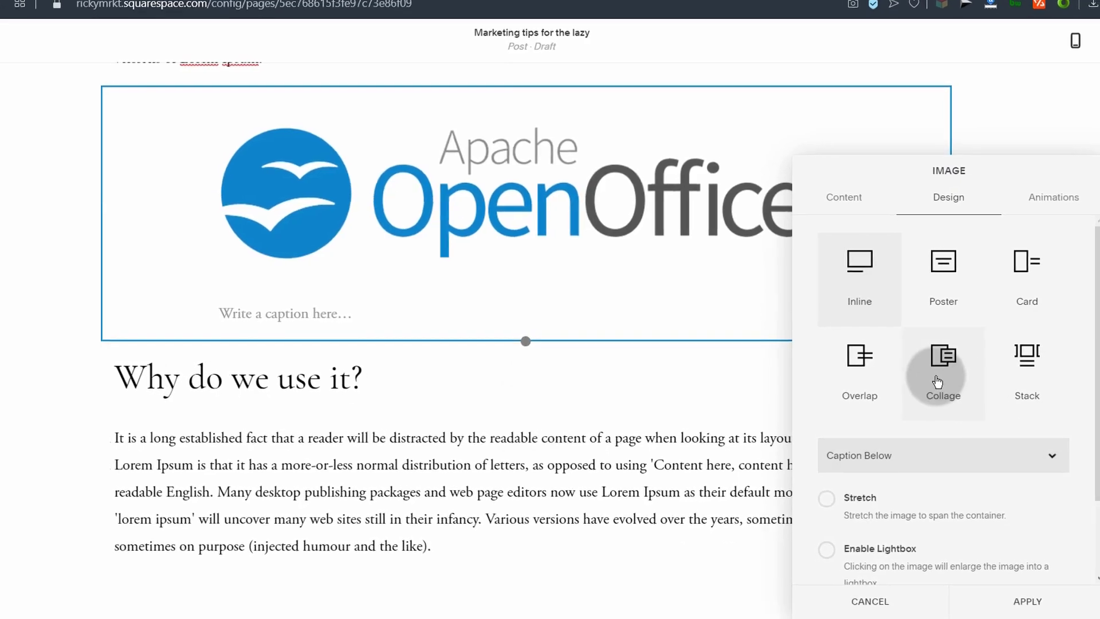
pyautogui.click(1051, 203)
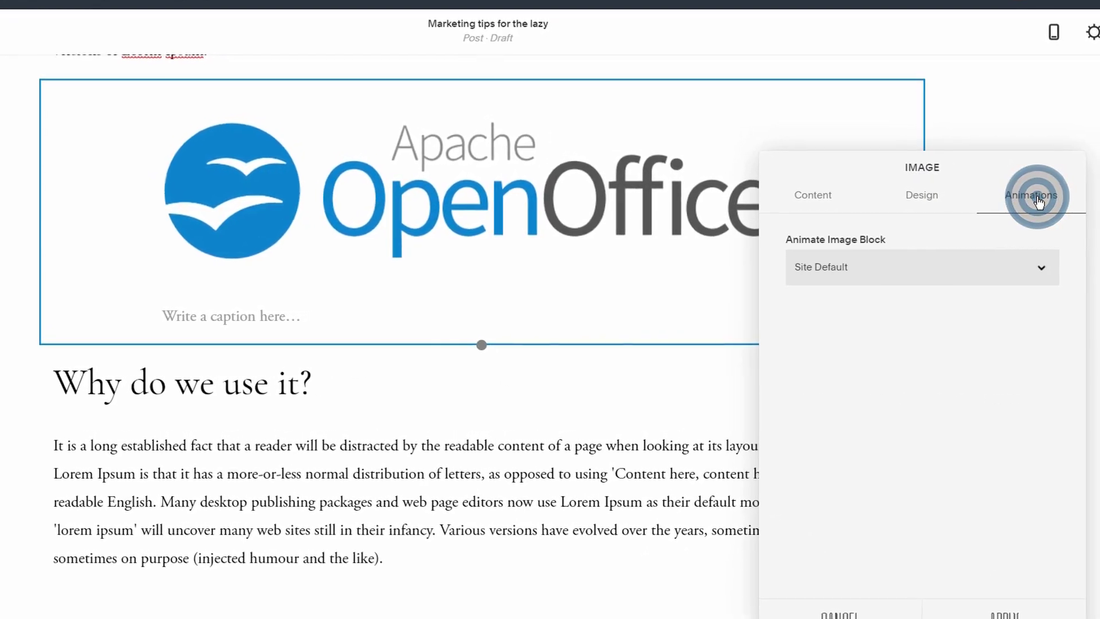
pyautogui.click(994, 272)
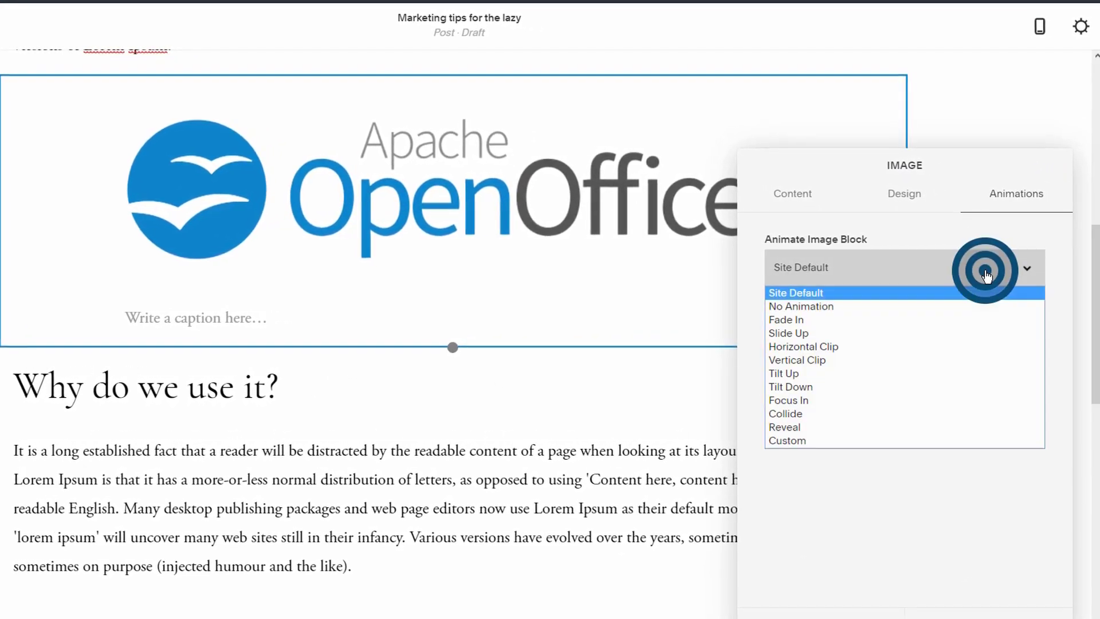
pyautogui.click(980, 276)
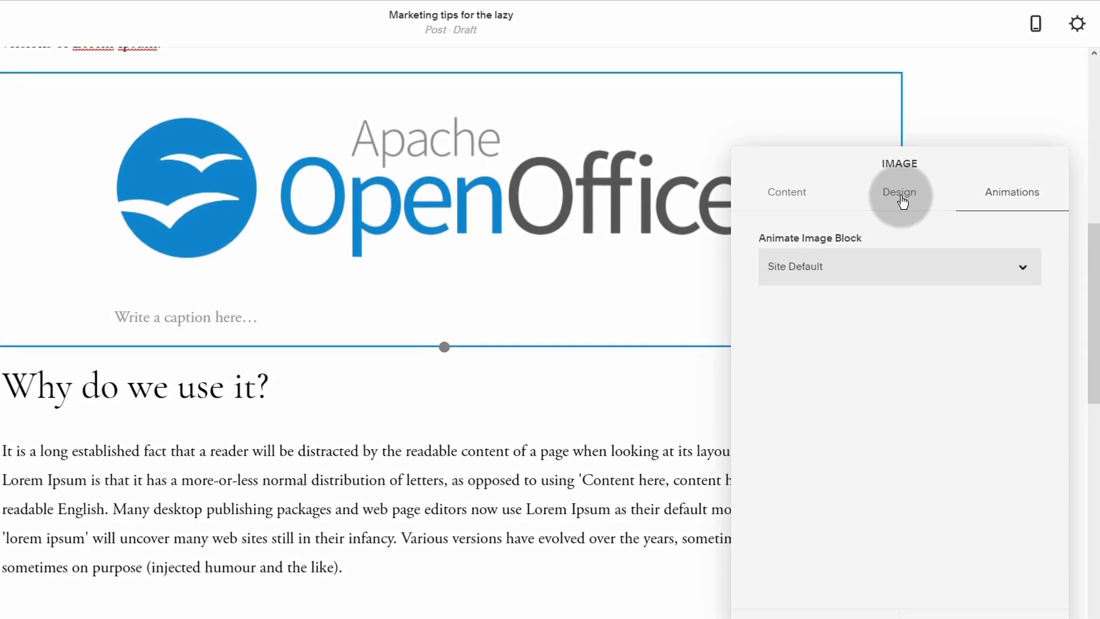
pyautogui.click(984, 590)
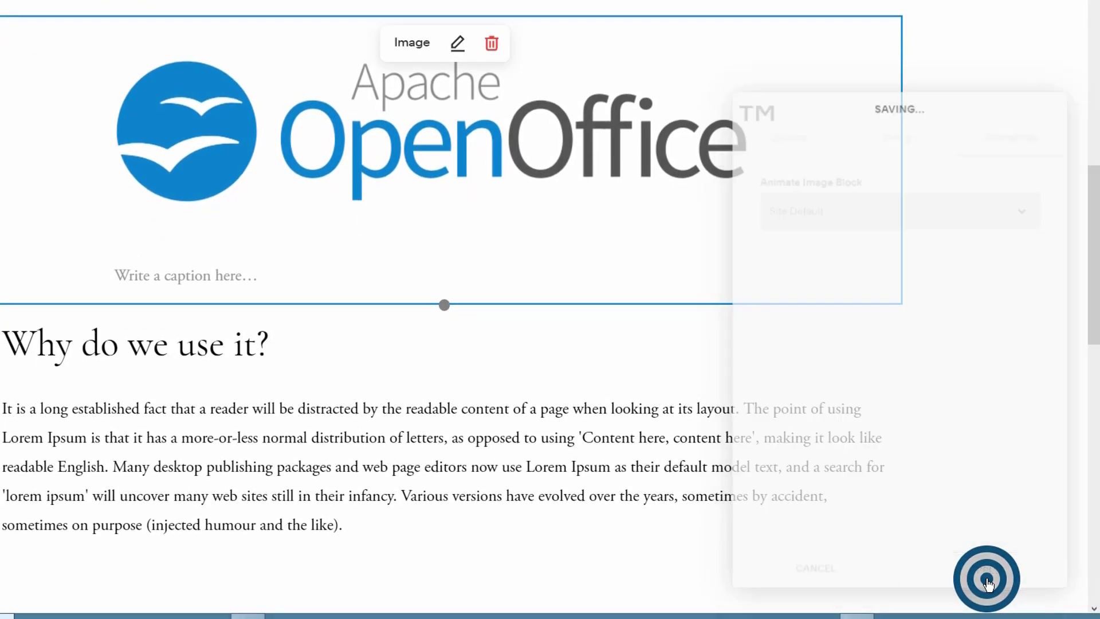
pyautogui.scroll(-15, 314, 363)
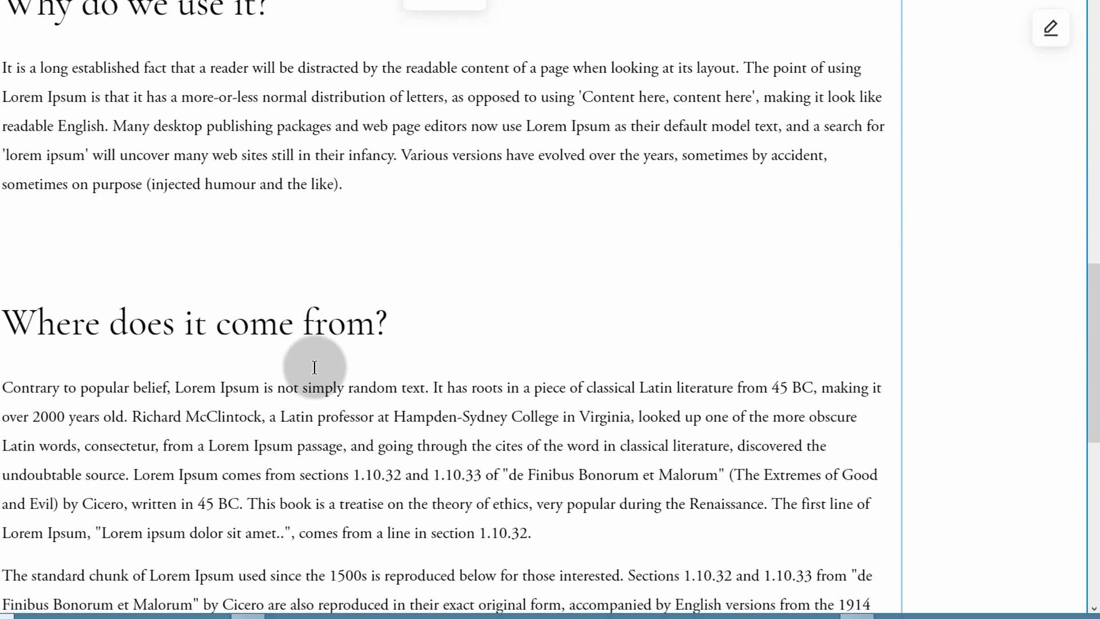
pyautogui.scroll(8, 309, 369)
pyautogui.scroll(8, 310, 365)
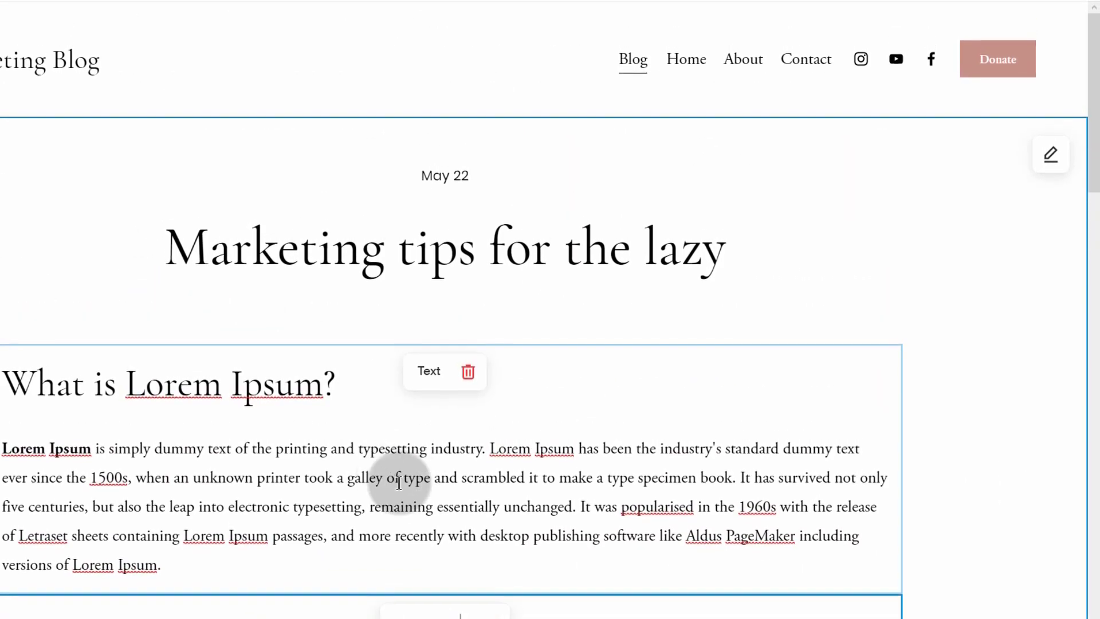
pyautogui.scroll(-5, 318, 373)
pyautogui.scroll(-10, 322, 378)
pyautogui.scroll(15, 338, 390)
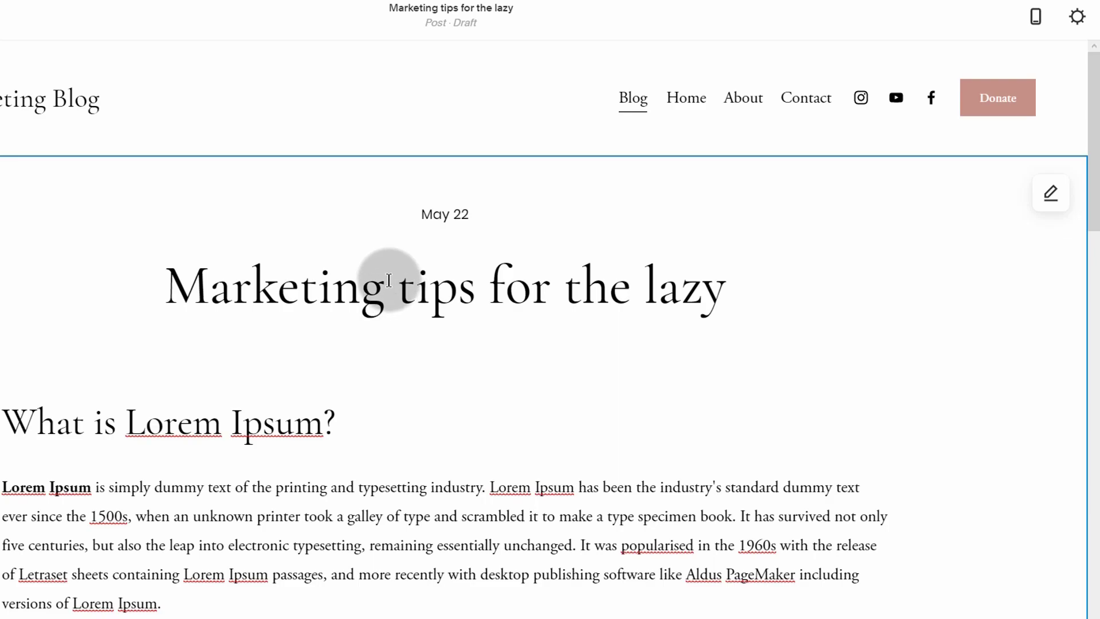
pyautogui.click(1076, 17)
# Step: Open the post settings, leave the title unchanged, and show the Options tab
pyautogui.click(1077, 18)
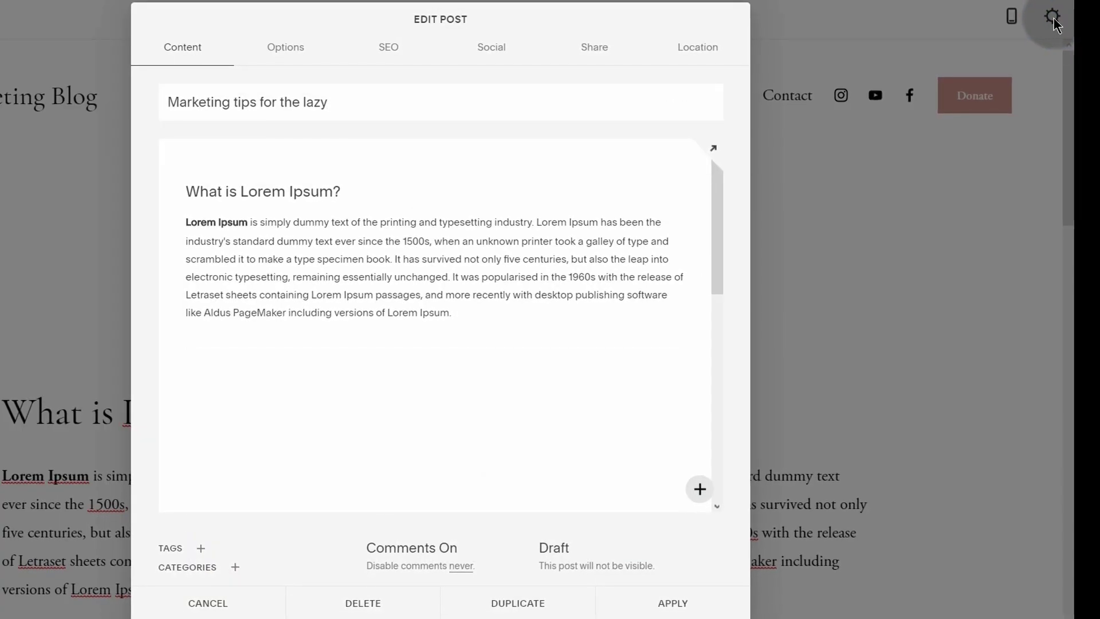
pyautogui.click(346, 100)
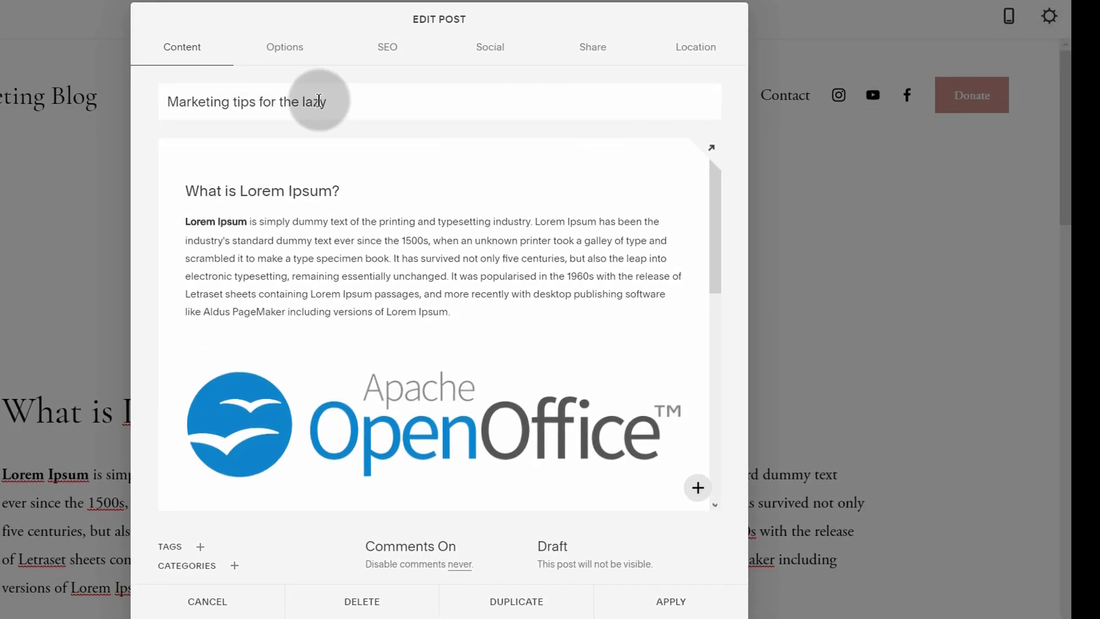
pyautogui.scroll(-5, 263, 388)
pyautogui.scroll(5, 275, 363)
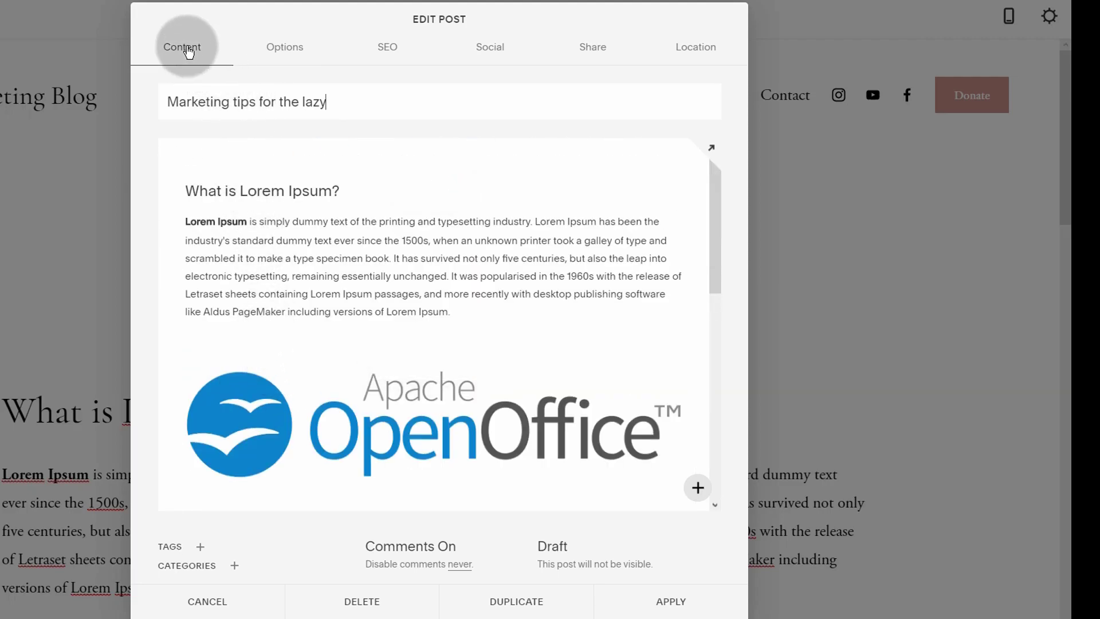
pyautogui.moveTo(356, 98); pyautogui.dragTo(163, 101)
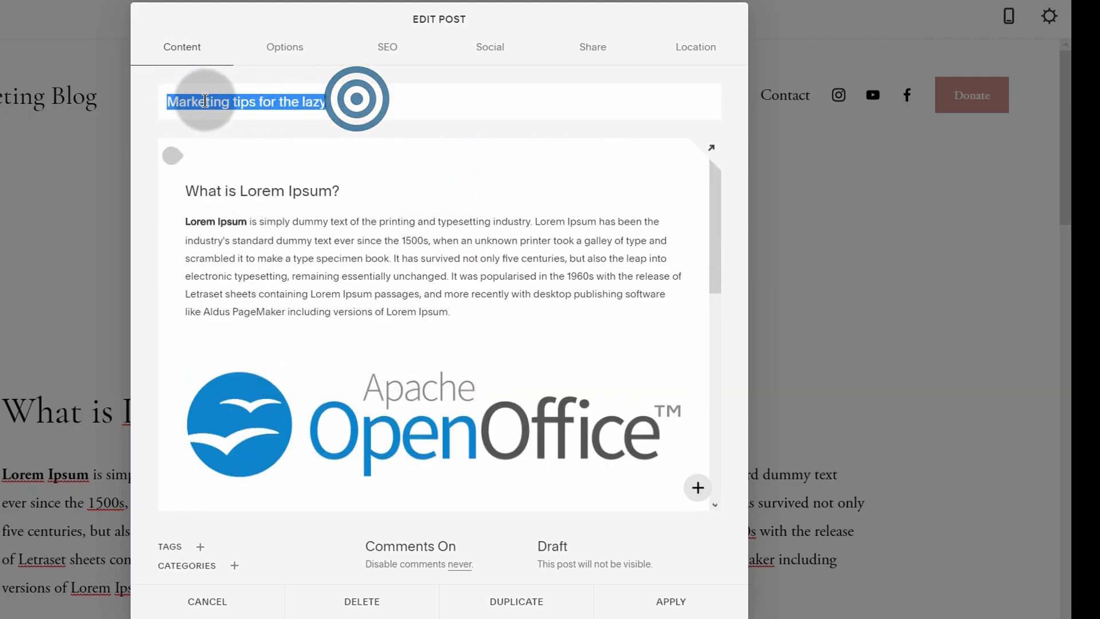
pyautogui.click(342, 102)
pyautogui.click(287, 51)
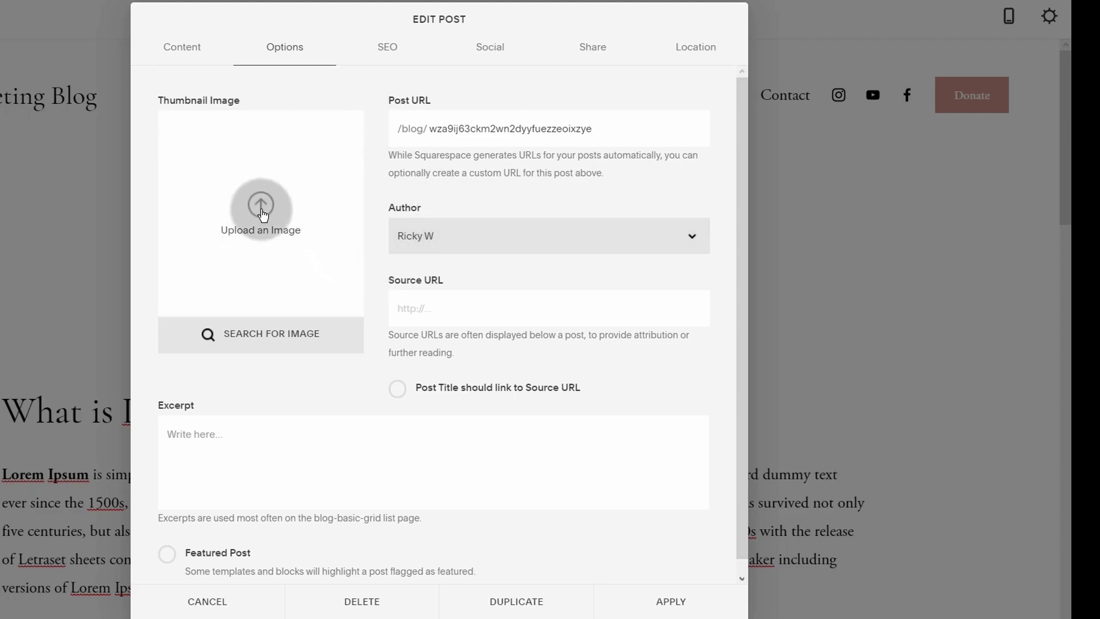
# Step: Upload a blue image file as the post's thumbnail
pyautogui.click(258, 213)
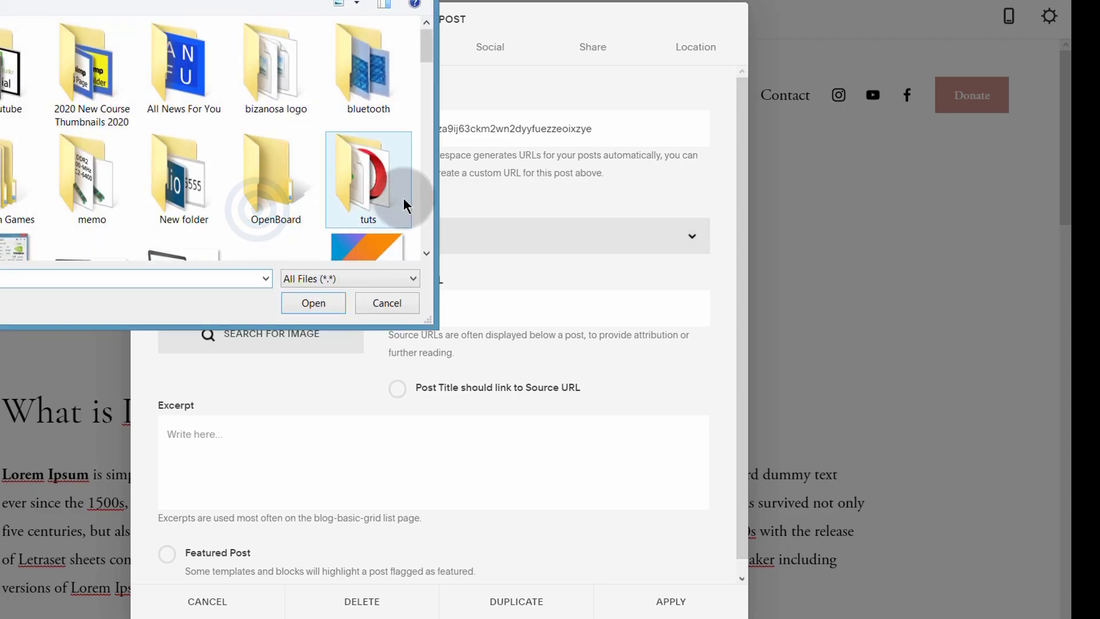
pyautogui.moveTo(431, 48)
pyautogui.mouseDown()
pyautogui.moveTo(424, 40)
pyautogui.moveTo(431, 69)
pyautogui.mouseUp()
pyautogui.click(368, 124)
pyautogui.doubleClick(343, 252)
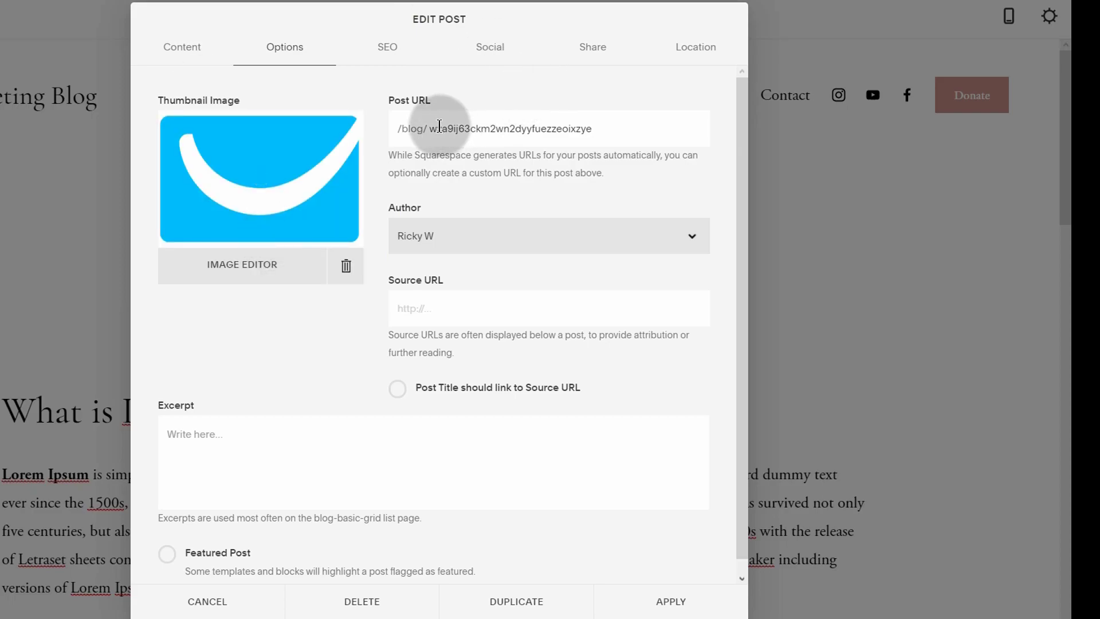
# Step: Replace the auto-generated post URL slug with lazy-marketing
pyautogui.moveTo(433, 129); pyautogui.dragTo(613, 128)
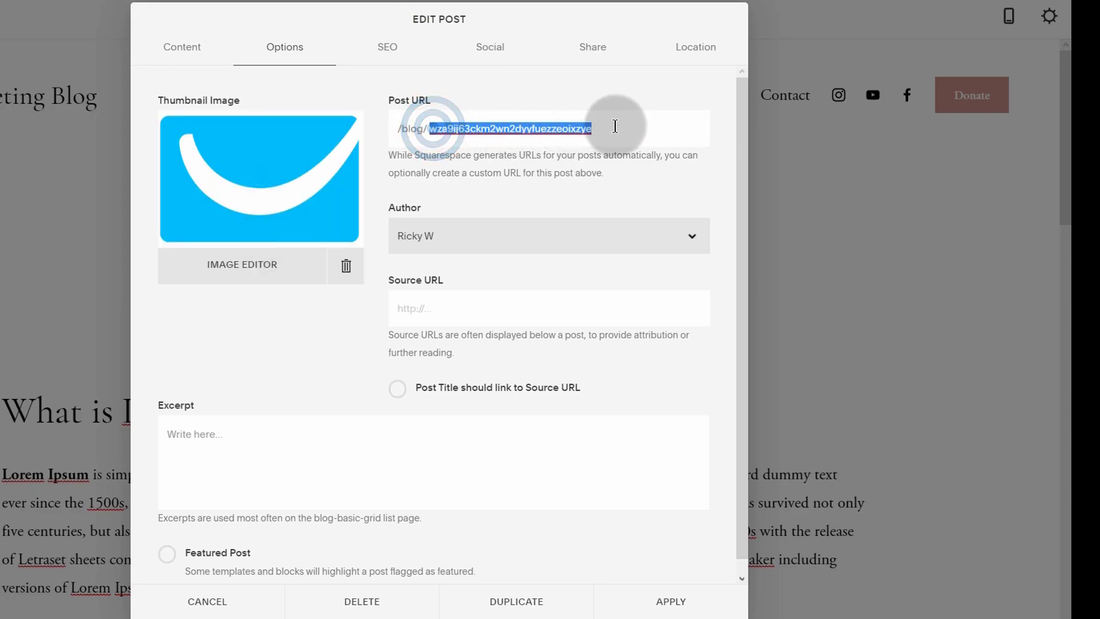
pyautogui.click(528, 128)
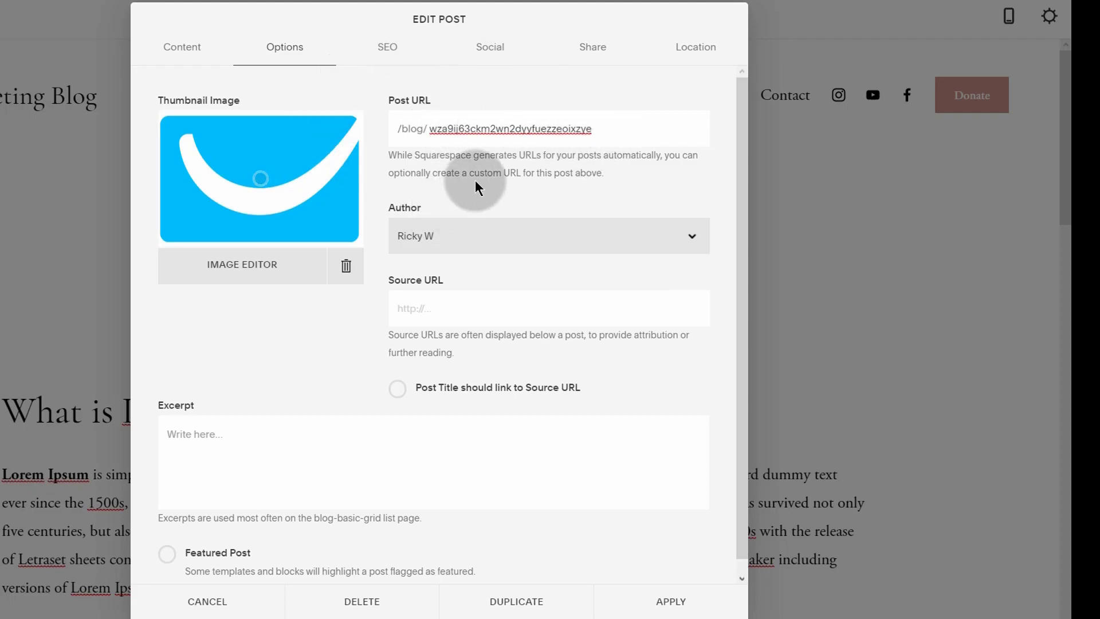
pyautogui.moveTo(428, 129); pyautogui.dragTo(612, 130)
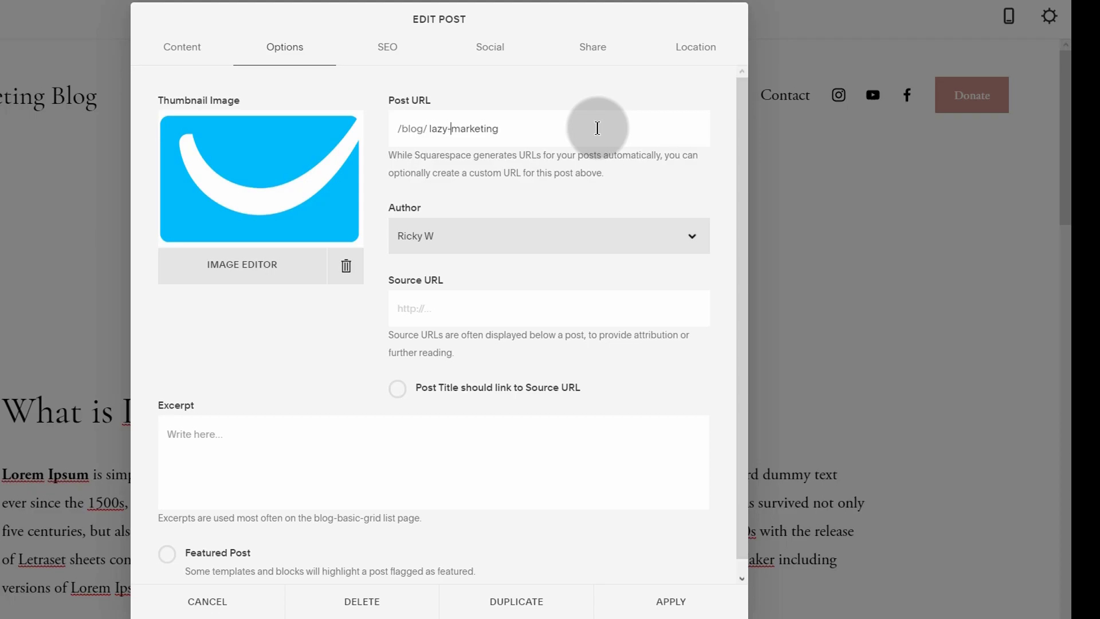
pyautogui.click(560, 127)
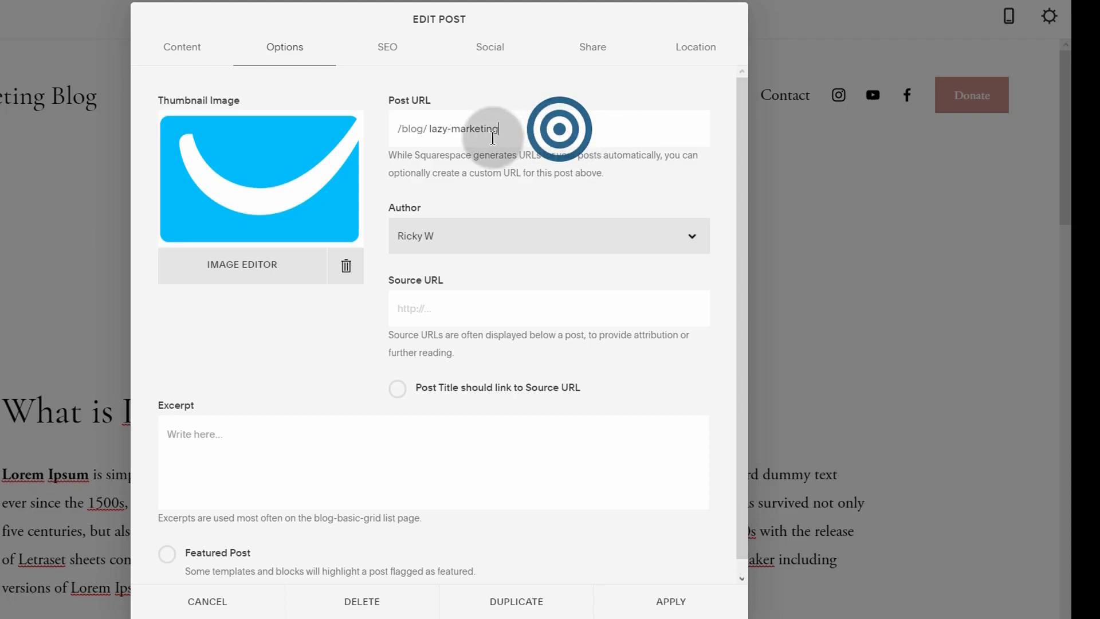
pyautogui.moveTo(518, 131); pyautogui.dragTo(425, 132)
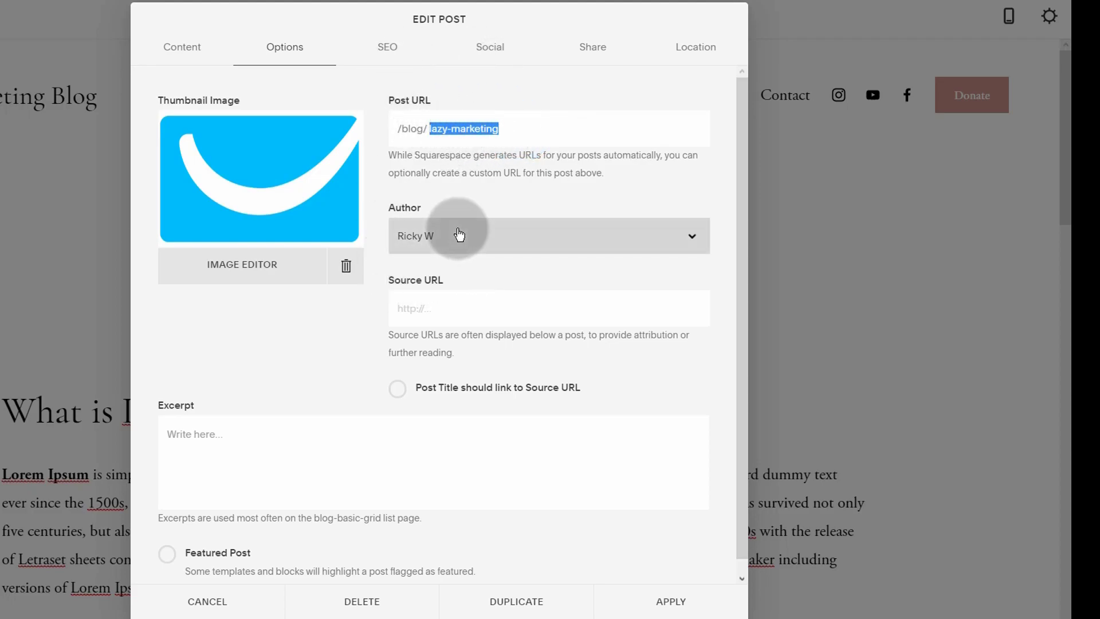
# Step: Check the Author dropdown and close it, keeping the same author
pyautogui.click(424, 307)
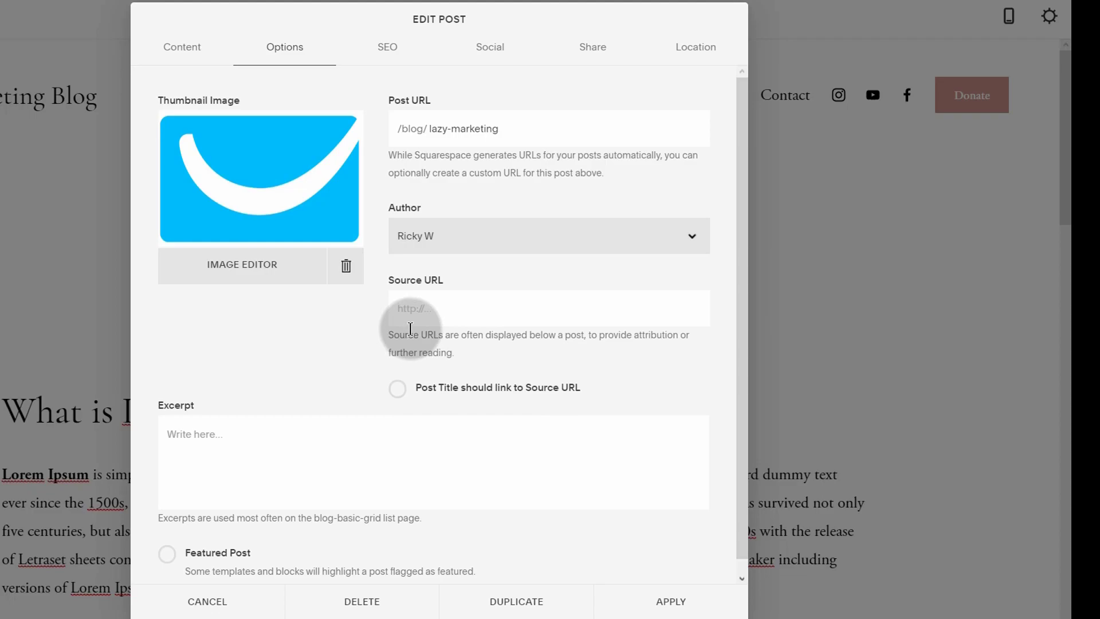
pyautogui.click(492, 230)
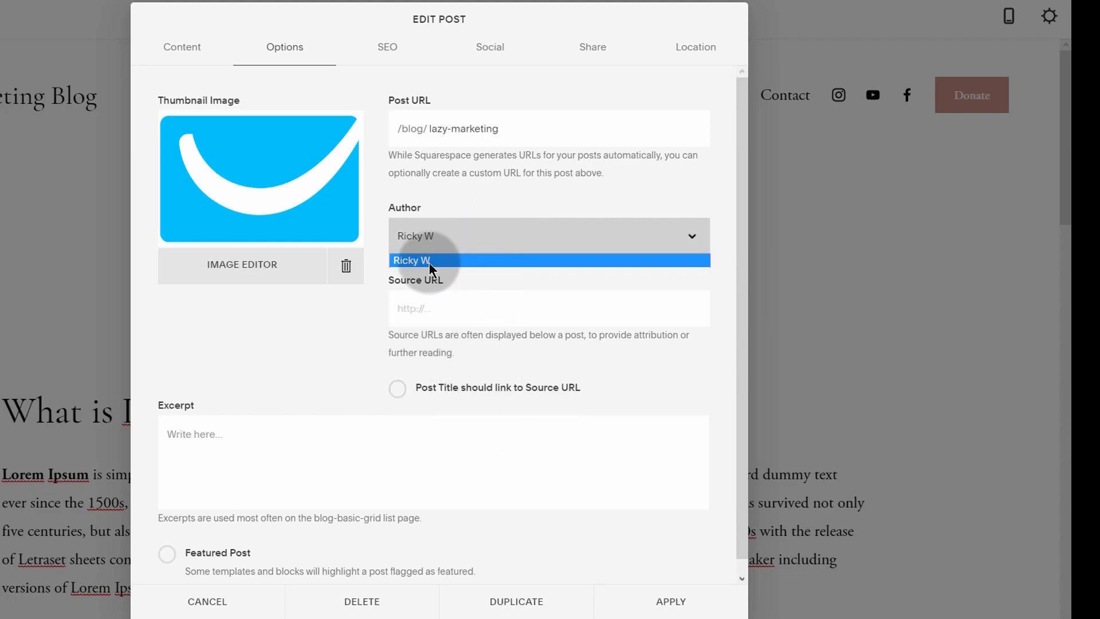
pyautogui.click(382, 243)
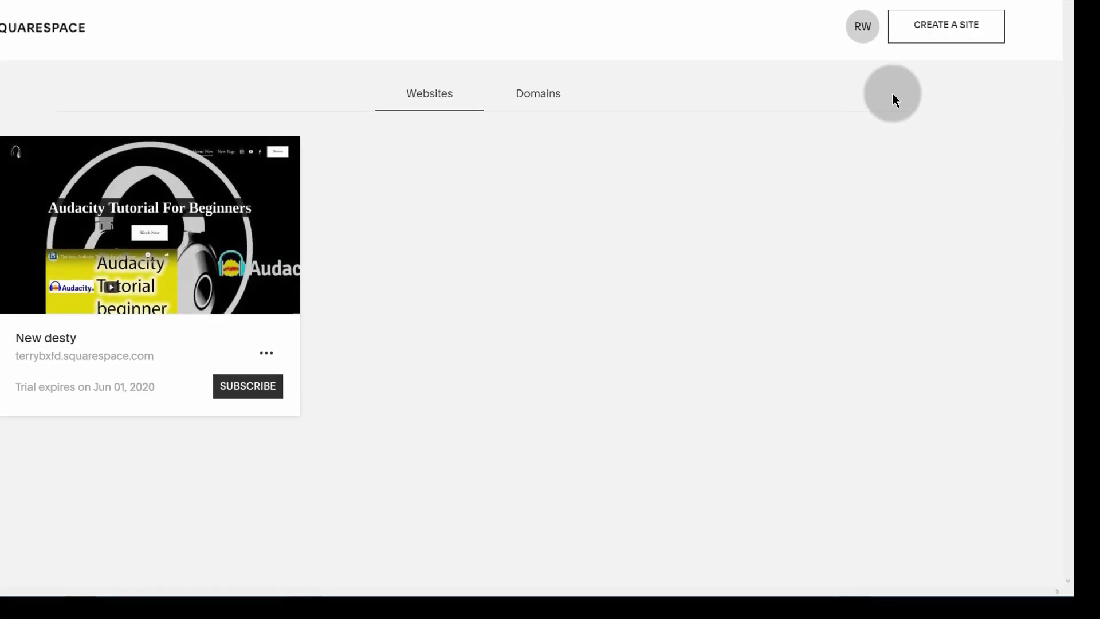
# Step: Open the account menu from the avatar
pyautogui.click(865, 30)
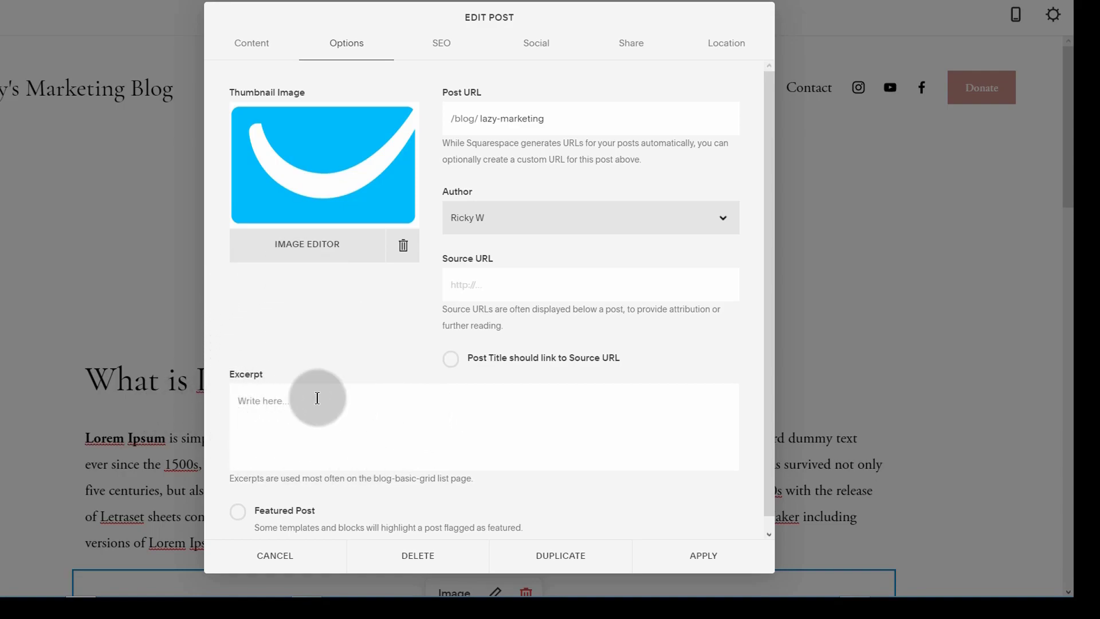
# Step: Leave the post excerpt empty and switch to the SEO settings
pyautogui.click(240, 394)
pyautogui.scroll(-1, 252, 435)
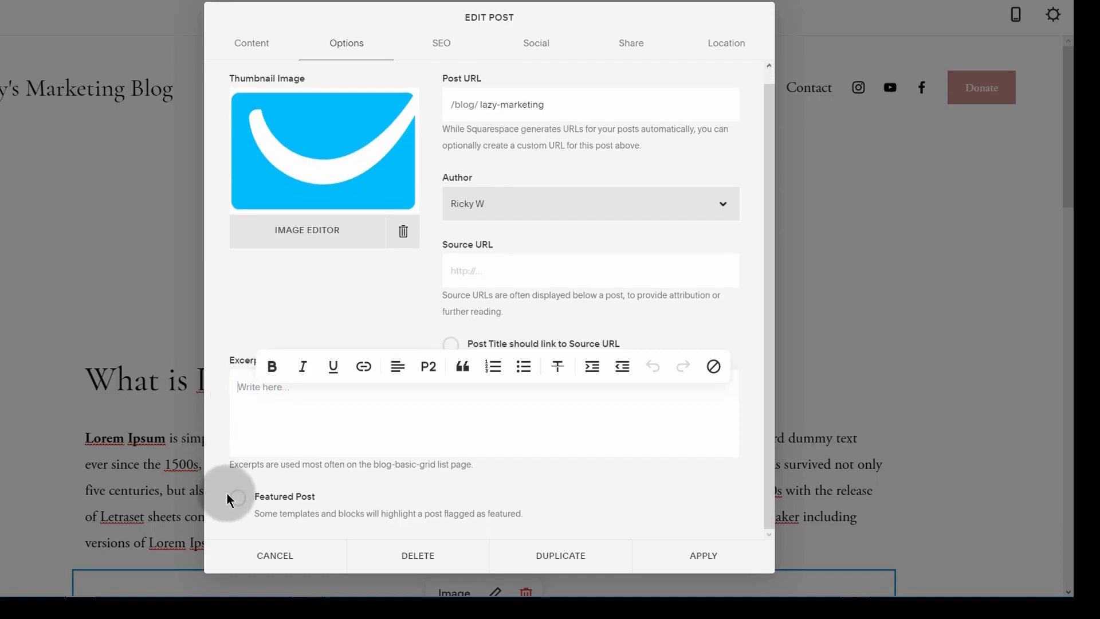
pyautogui.click(226, 458)
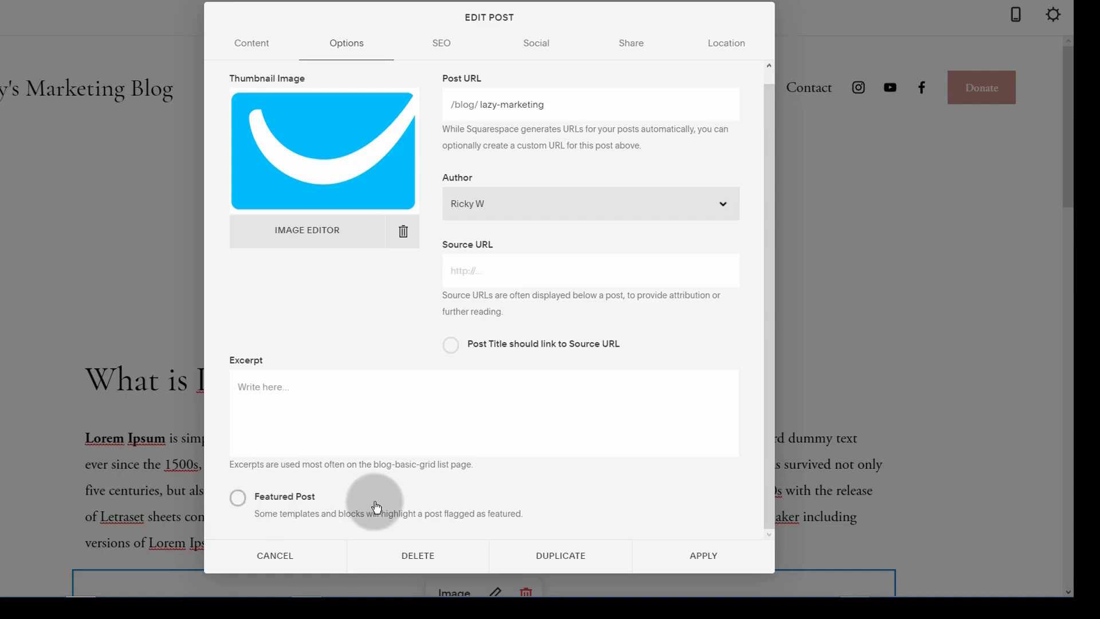
pyautogui.click(440, 43)
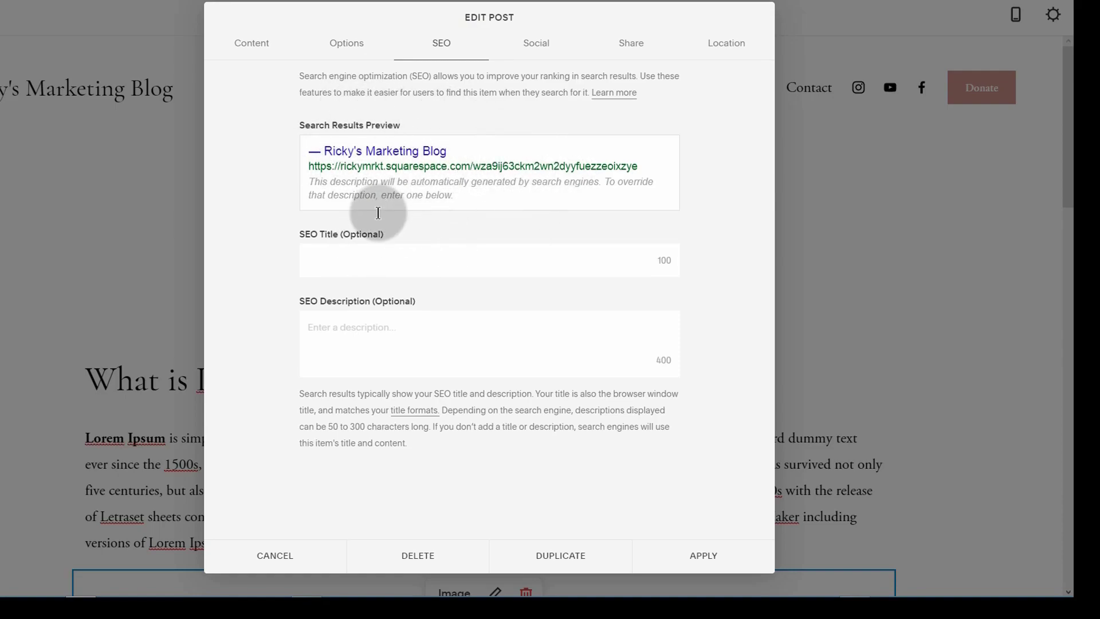
# Step: Look over the SEO title and social sharing preview, then show the Share options
pyautogui.click(306, 257)
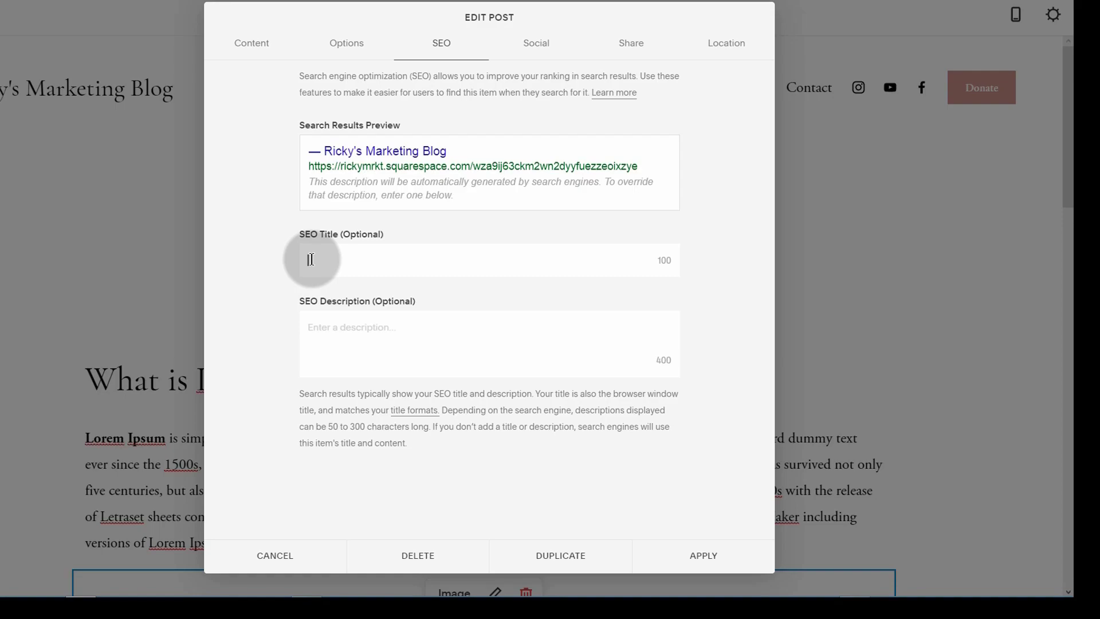
pyautogui.click(542, 46)
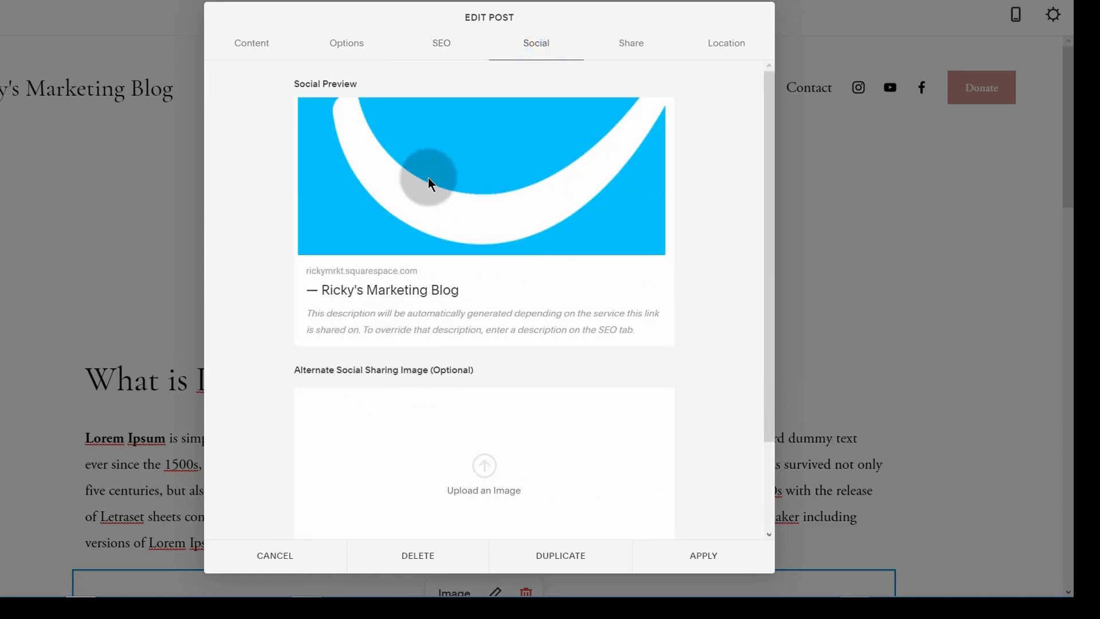
pyautogui.scroll(-2, 338, 366)
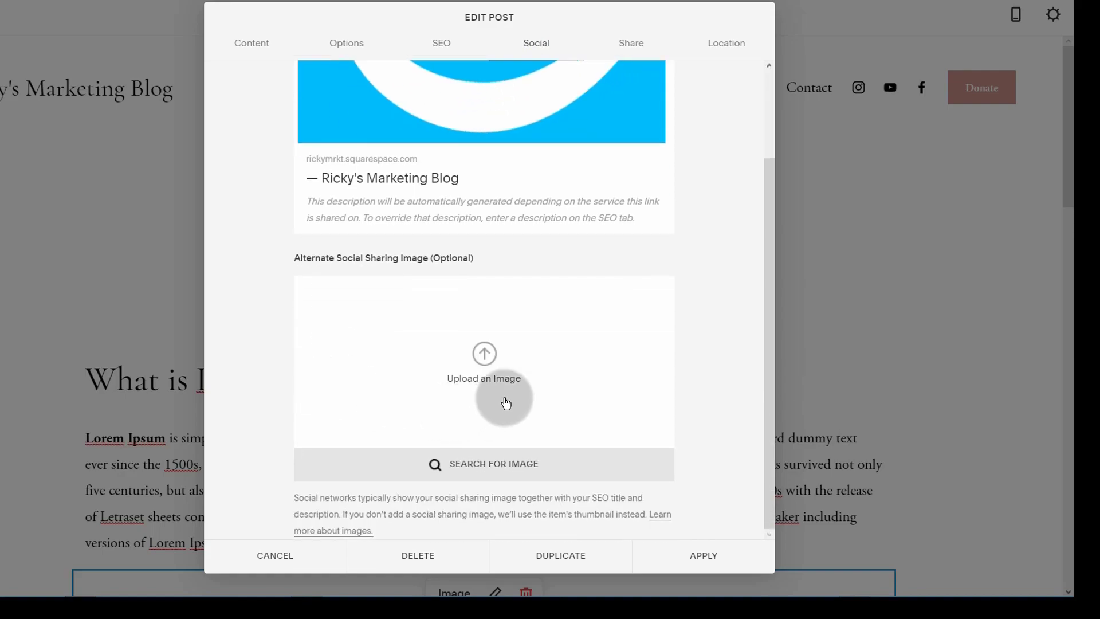
pyautogui.scroll(2, 325, 413)
pyautogui.scroll(-2, 520, 248)
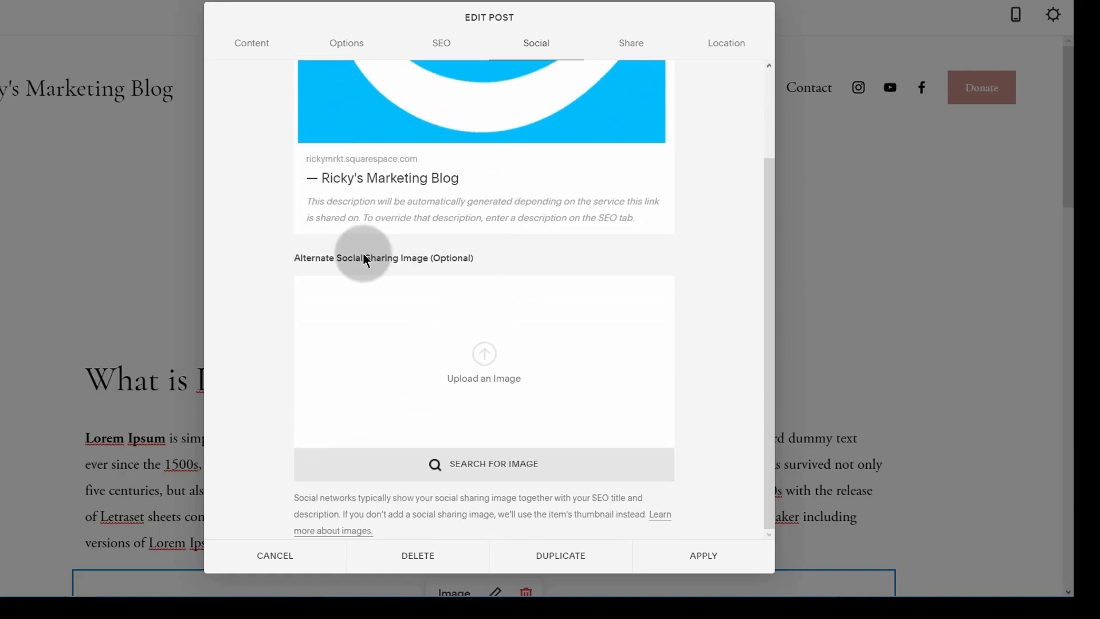
pyautogui.scroll(2, 546, 167)
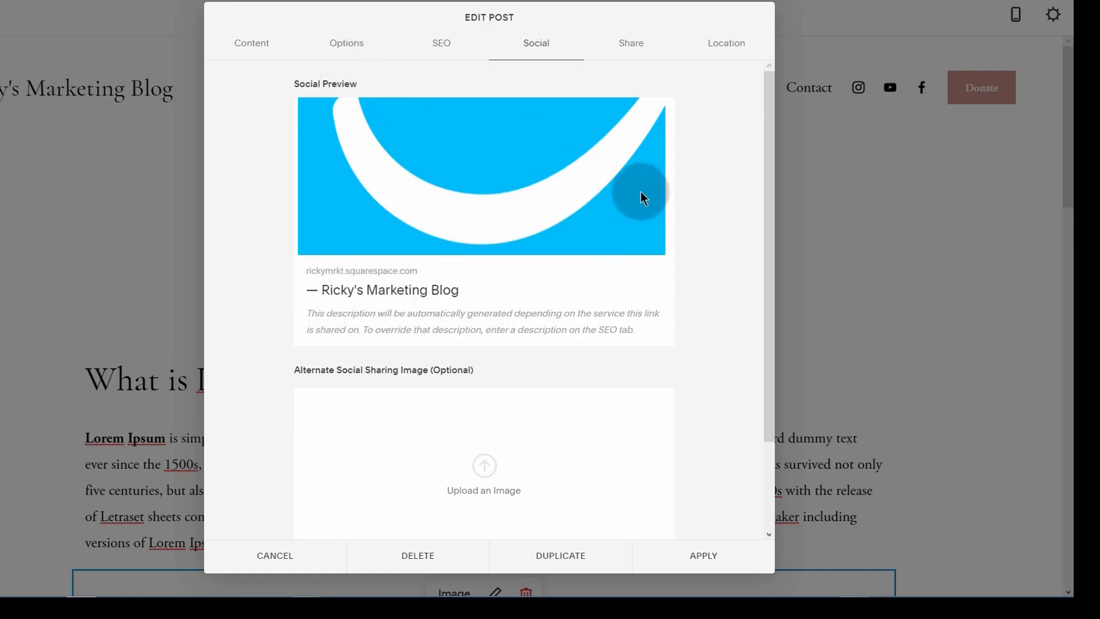
pyautogui.click(629, 50)
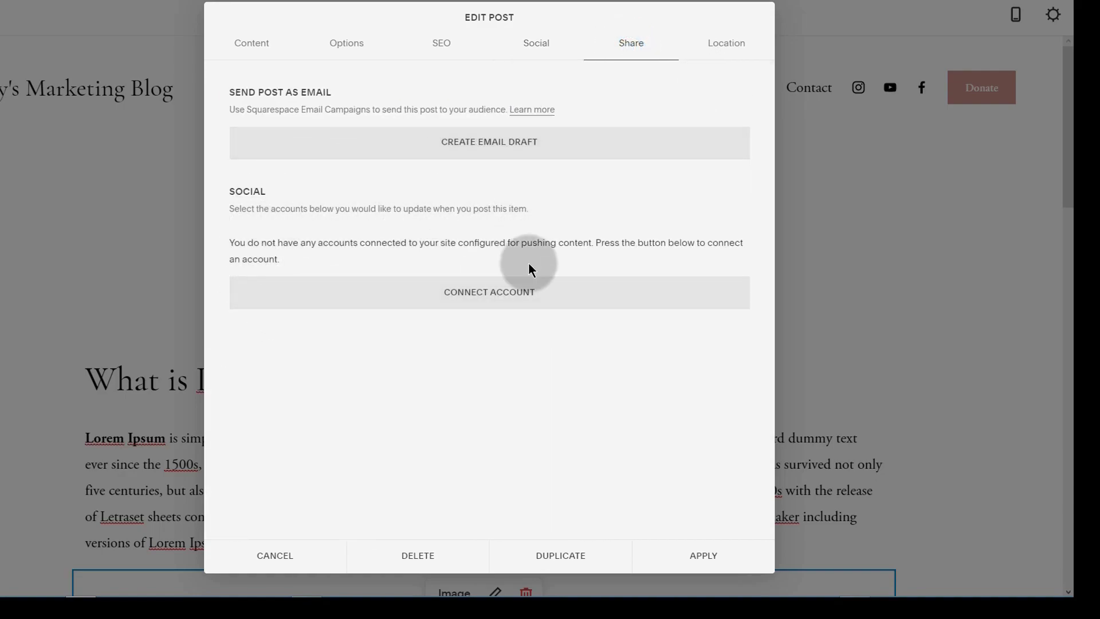
# Step: Start connecting a social account, then cancel without connecting one
pyautogui.rightClick(474, 292)
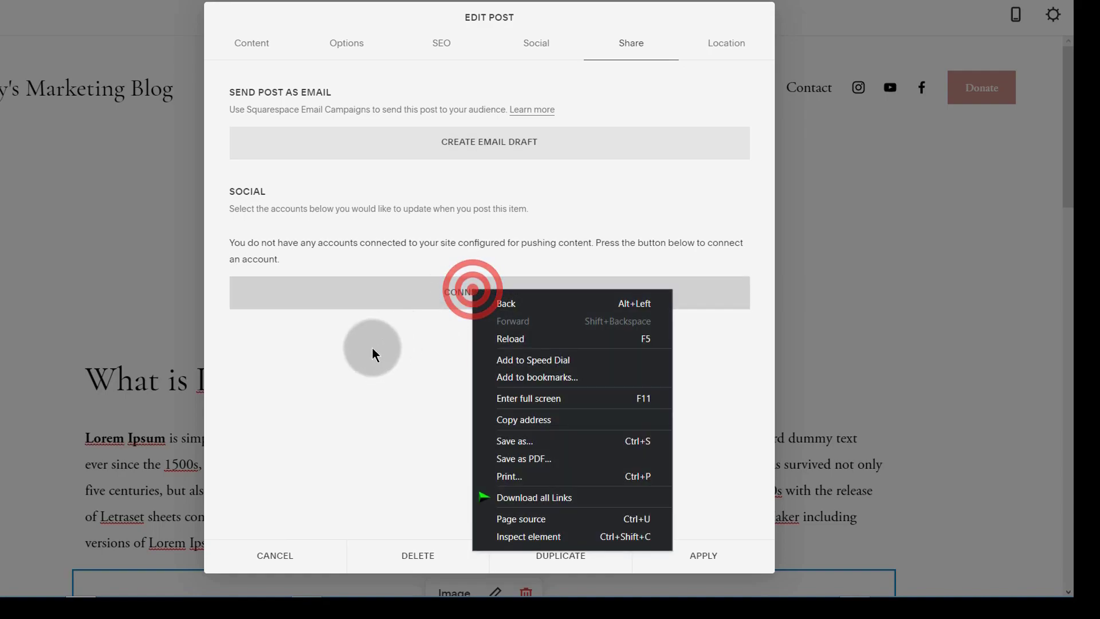
pyautogui.click(373, 351)
pyautogui.click(423, 372)
pyautogui.click(466, 293)
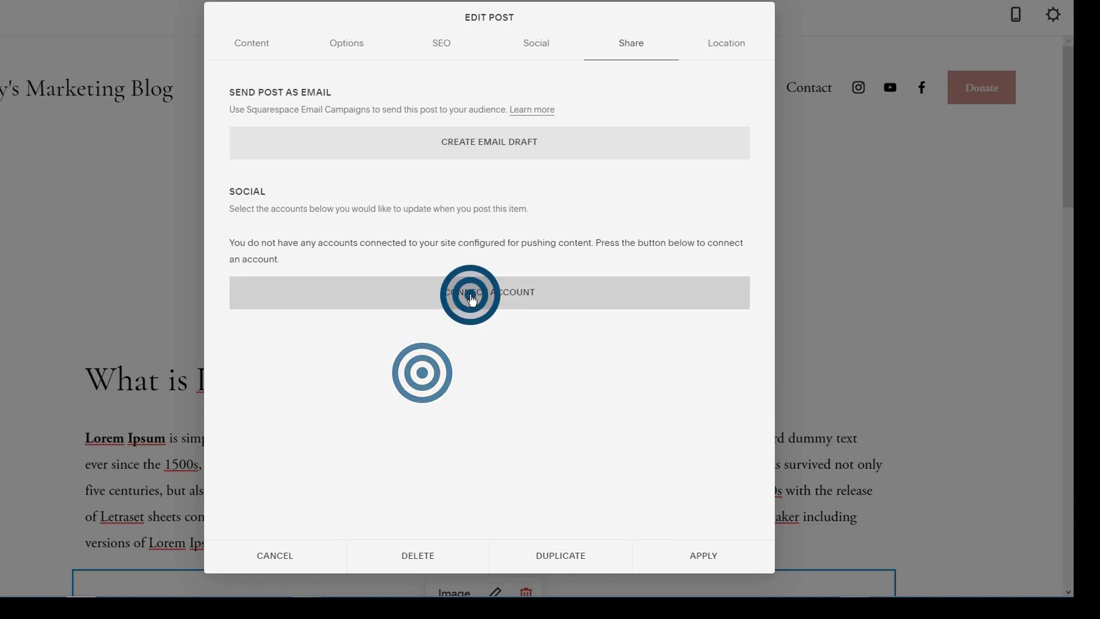
pyautogui.click(393, 338)
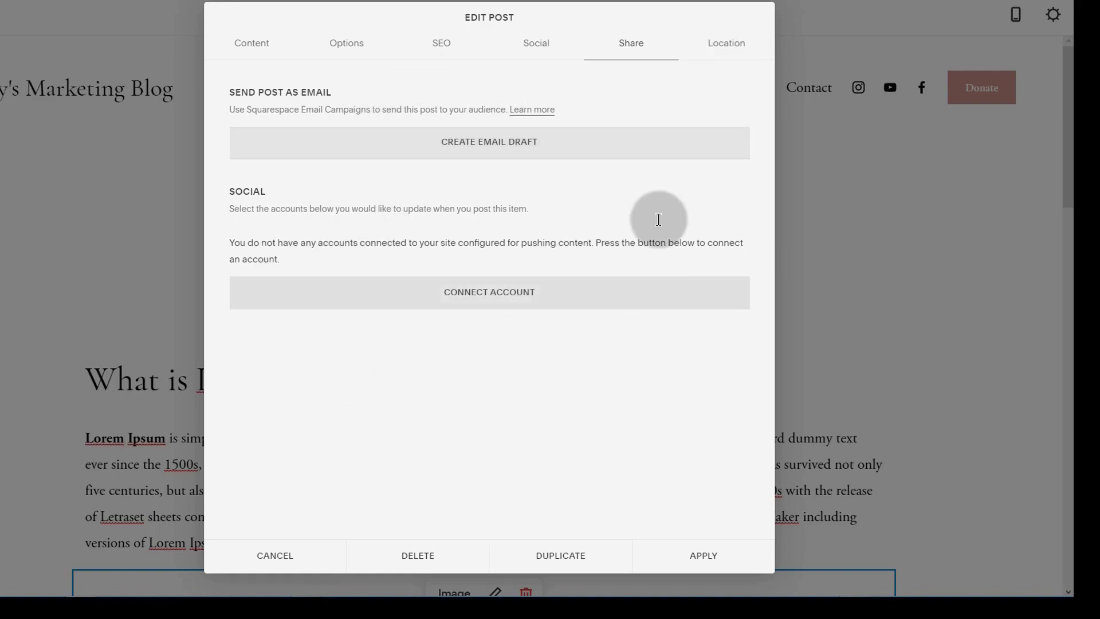
# Step: View the post's Location tab, return to Share, and apply the post settings
pyautogui.click(719, 38)
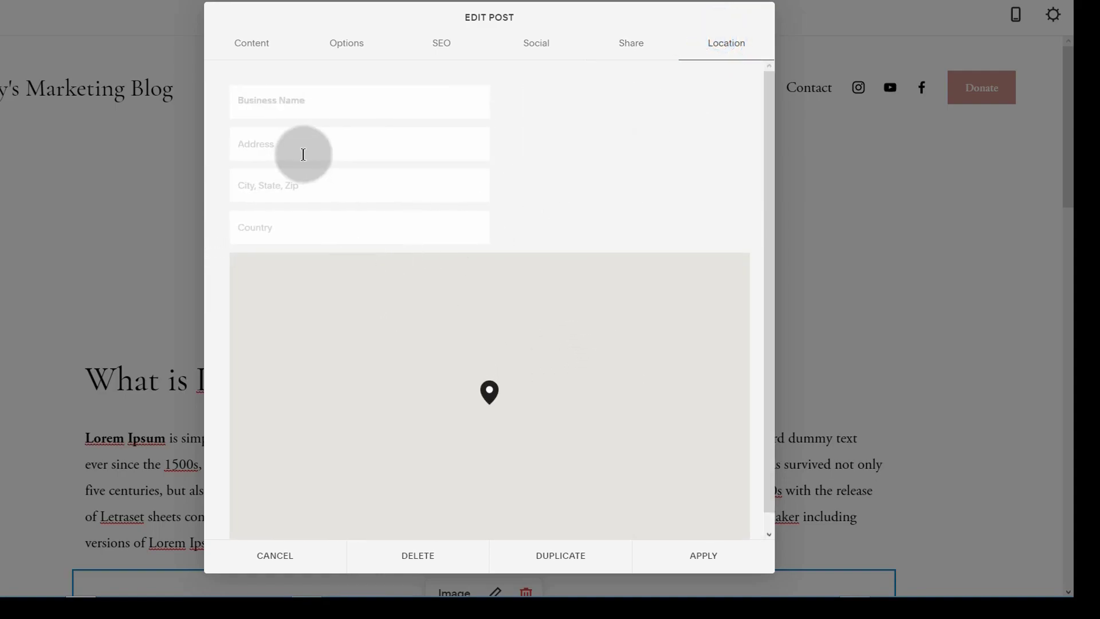
pyautogui.click(628, 35)
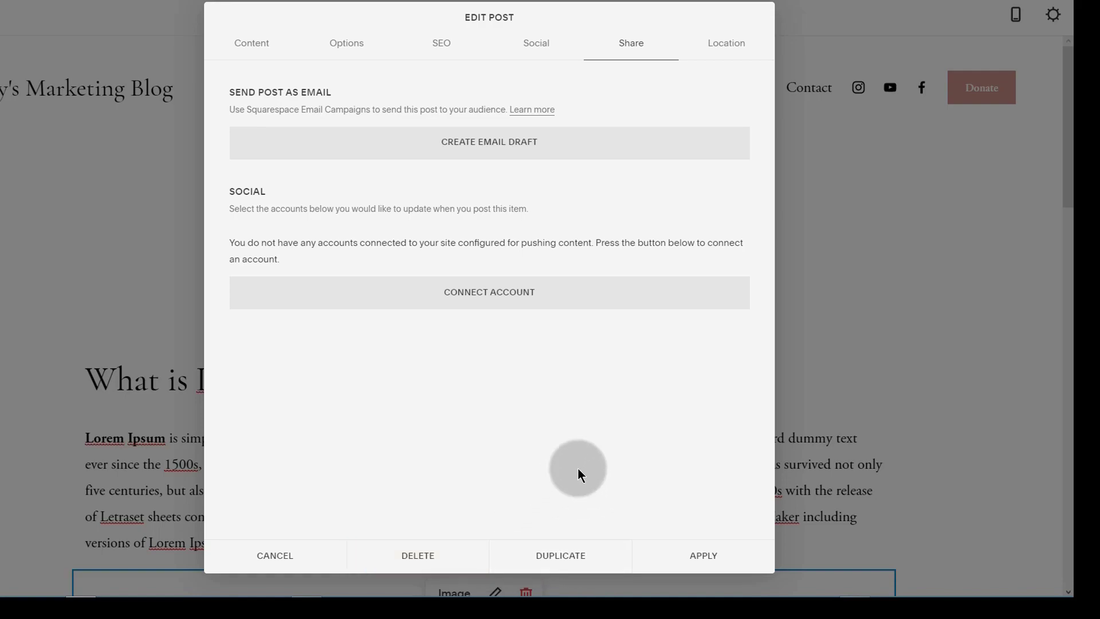
pyautogui.click(707, 561)
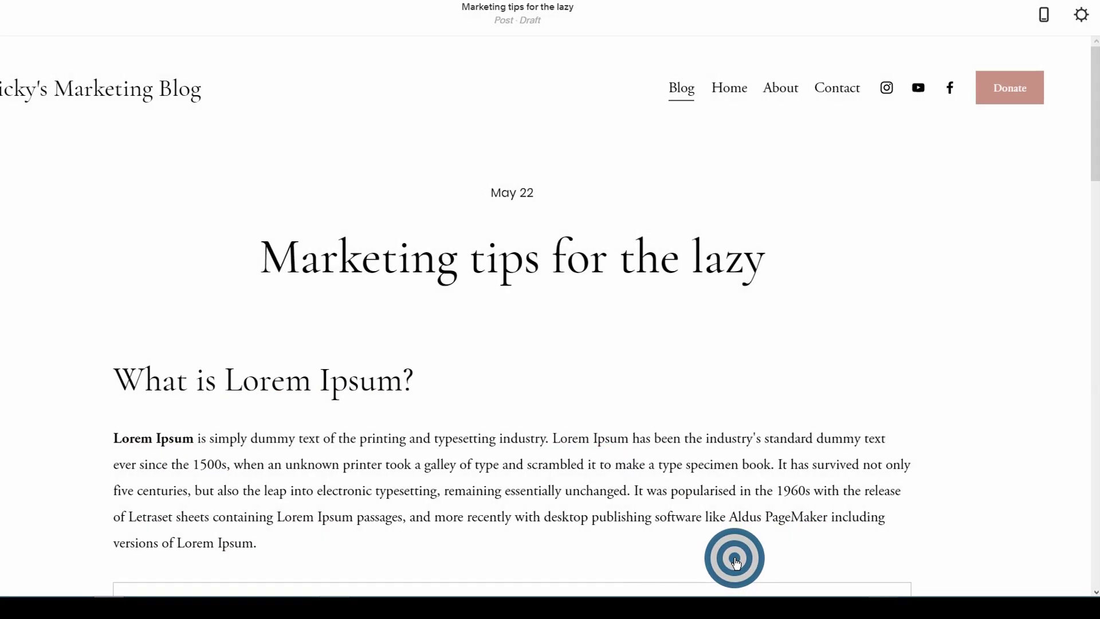
pyautogui.scroll(-6, 351, 353)
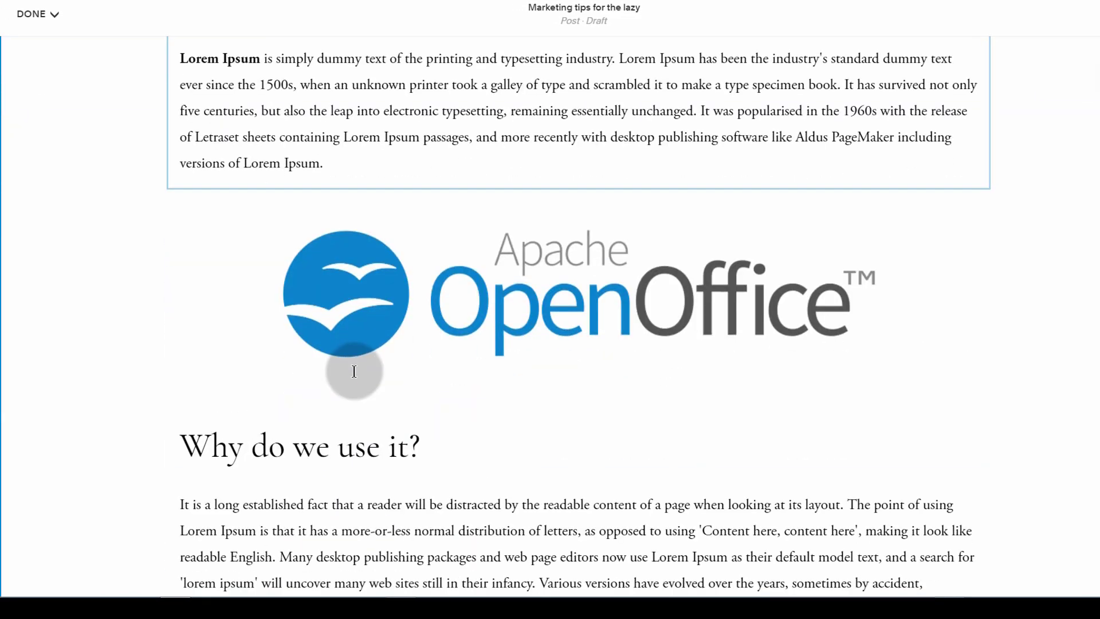
pyautogui.scroll(6, 357, 369)
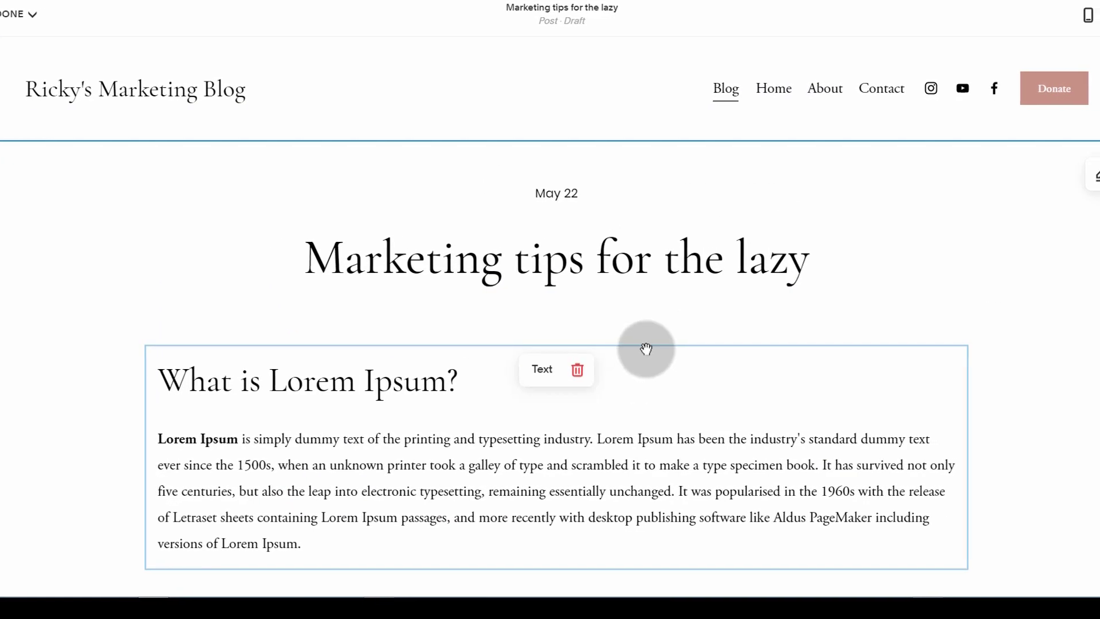
pyautogui.click(579, 257)
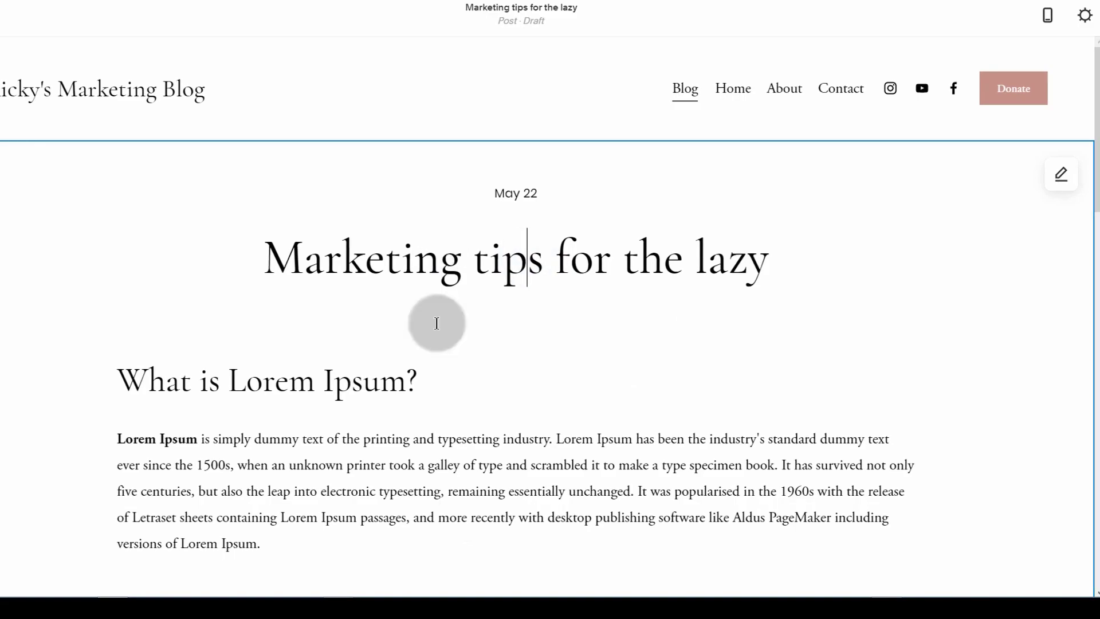
pyautogui.click(1059, 175)
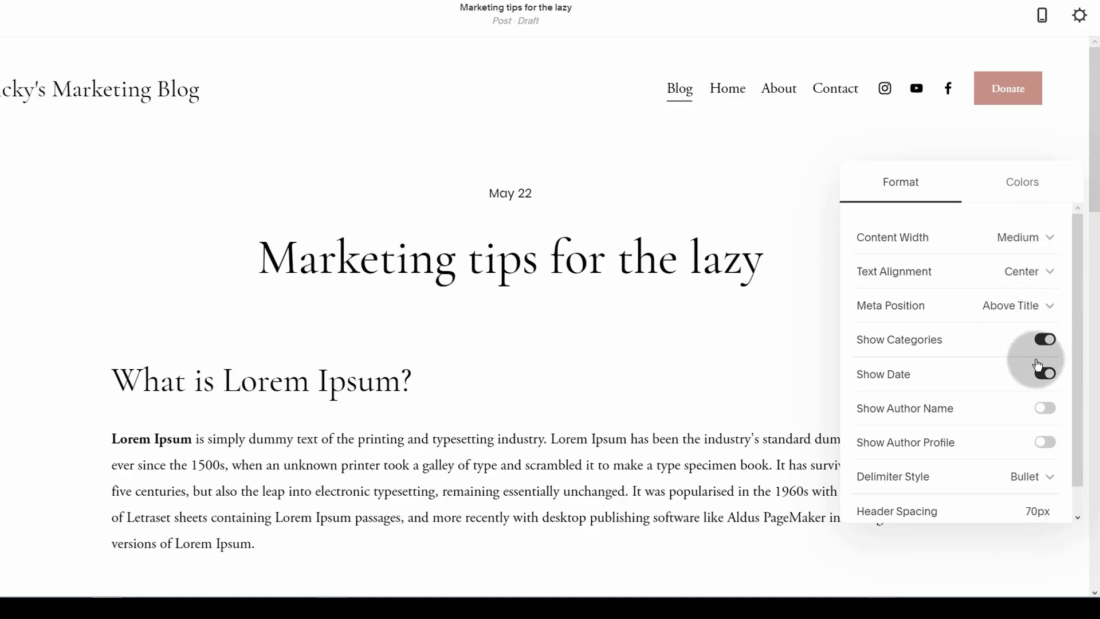
pyautogui.scroll(-1, 962, 393)
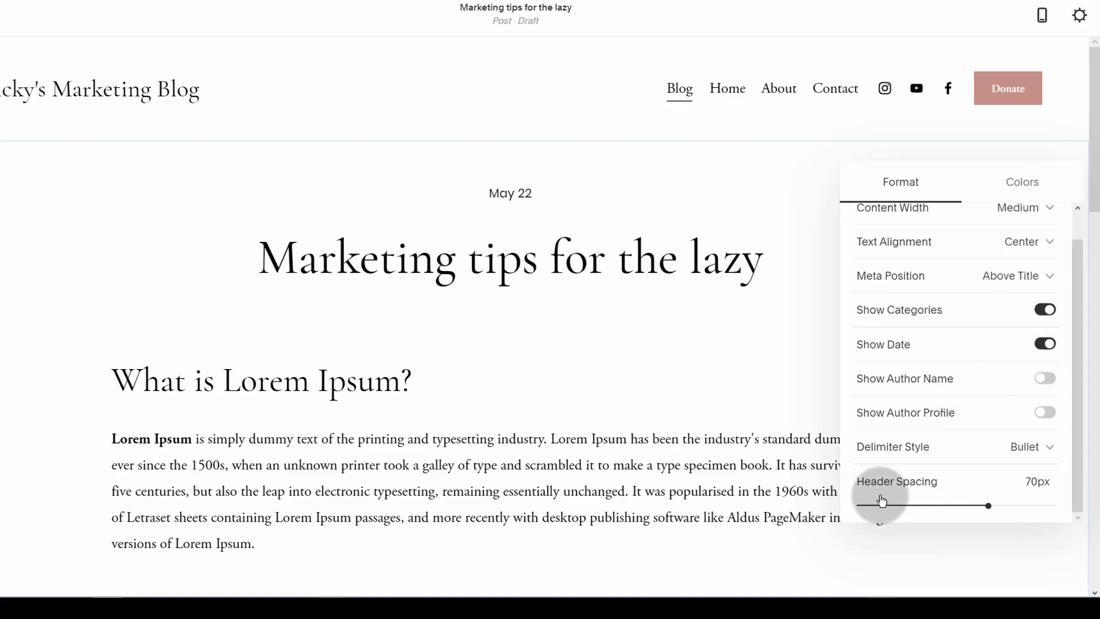
pyautogui.scroll(1, 978, 494)
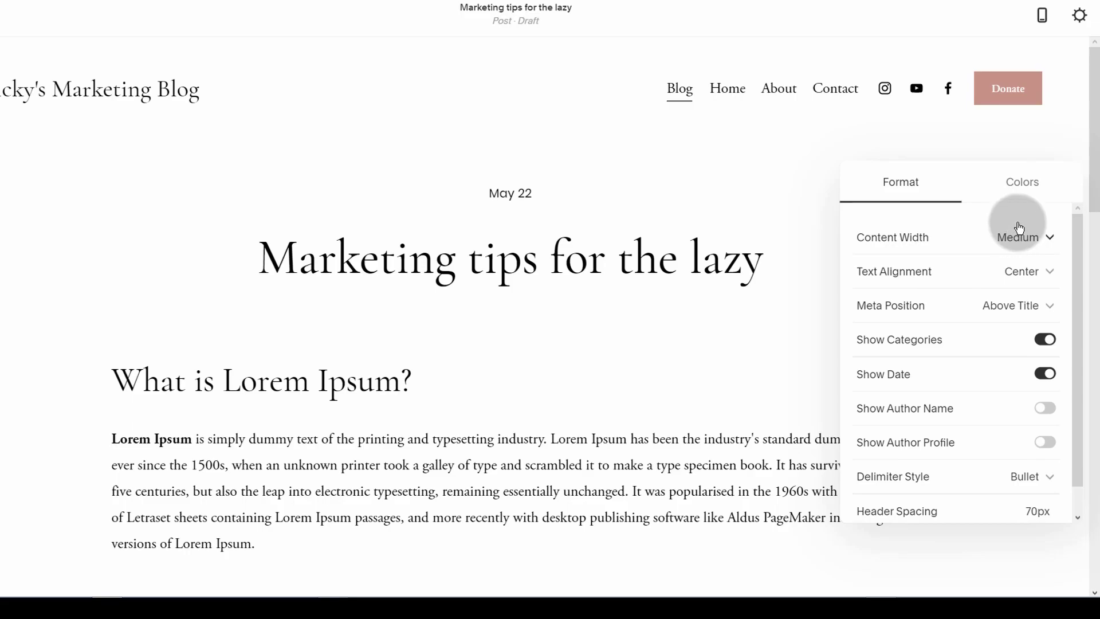
pyautogui.click(1012, 189)
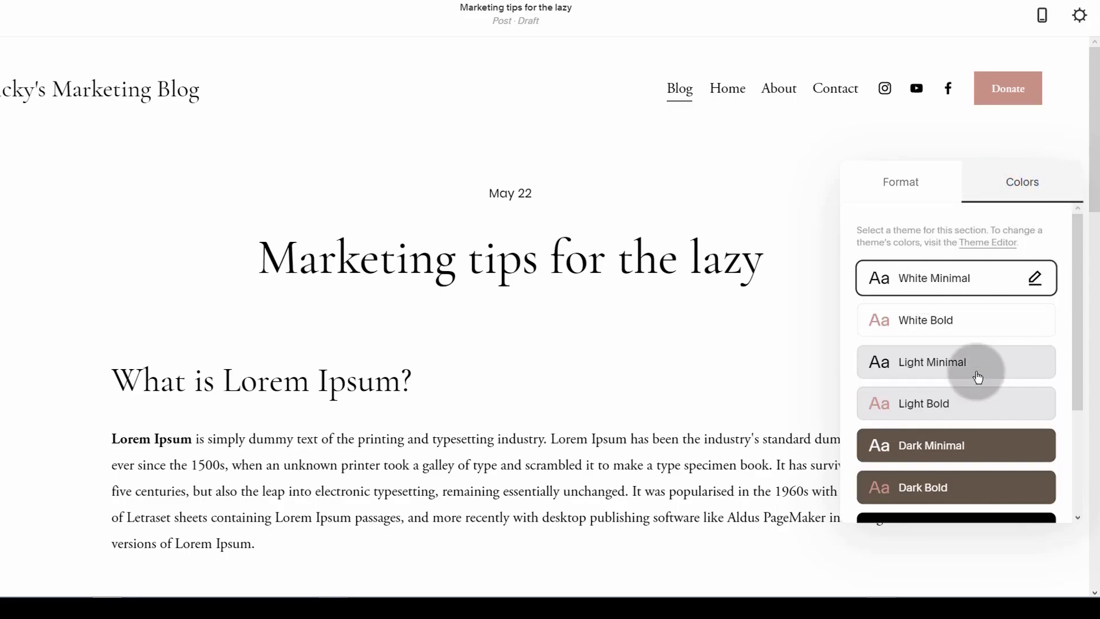
pyautogui.scroll(-3, 974, 389)
pyautogui.scroll(3, 949, 435)
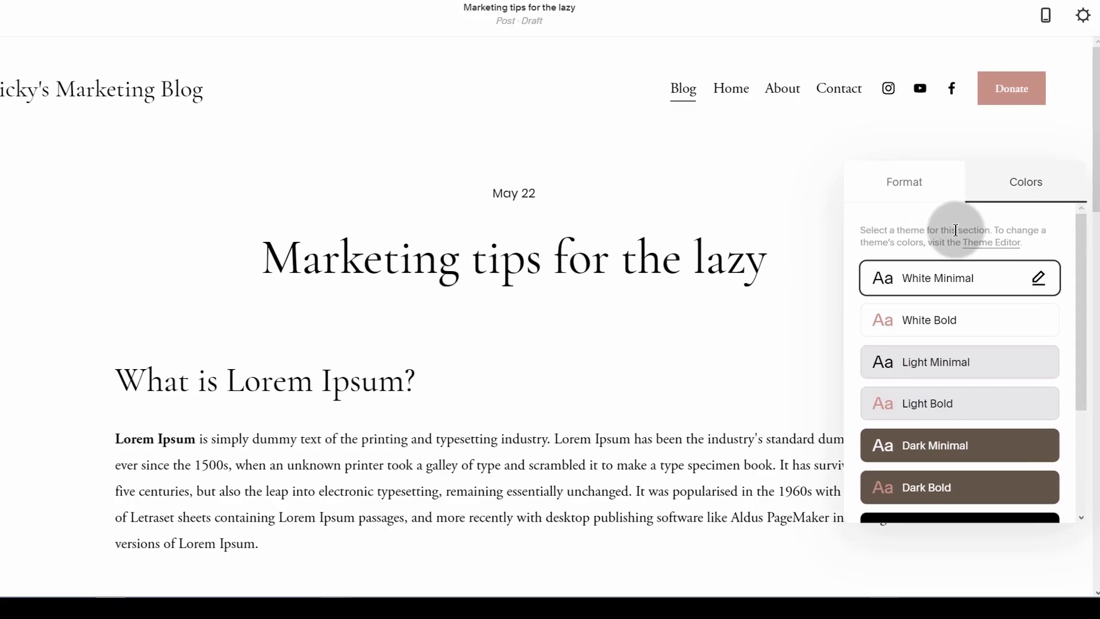
pyautogui.click(823, 166)
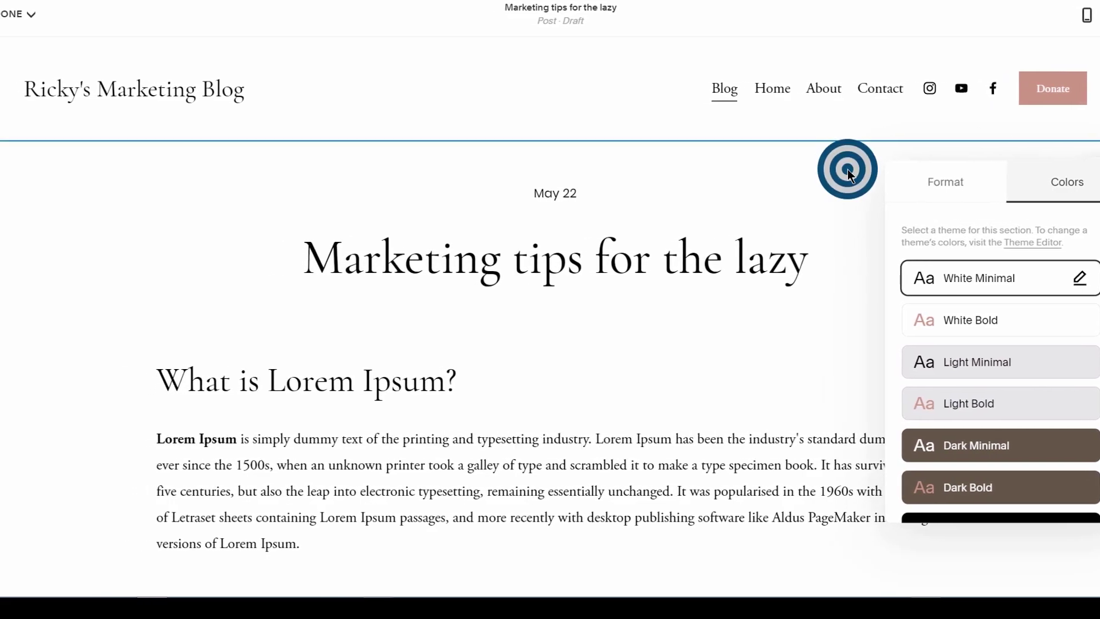
# Step: Look at scheduling, cancel it, and save 'Marketing tips for the lazy' as a draft
pyautogui.click(48, 14)
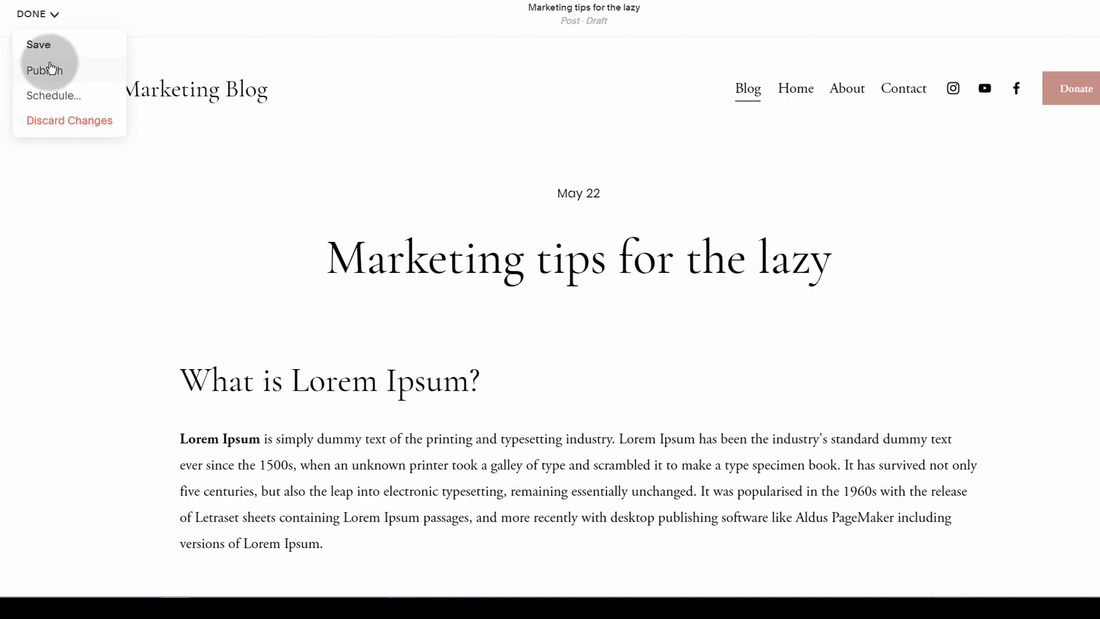
pyautogui.click(49, 96)
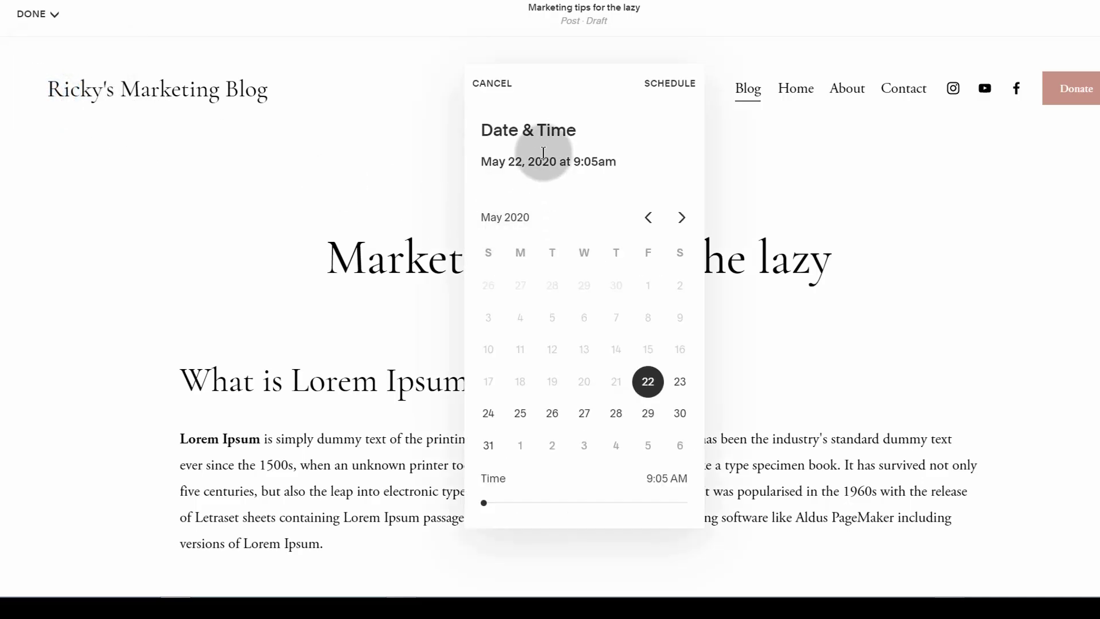
pyautogui.click(497, 87)
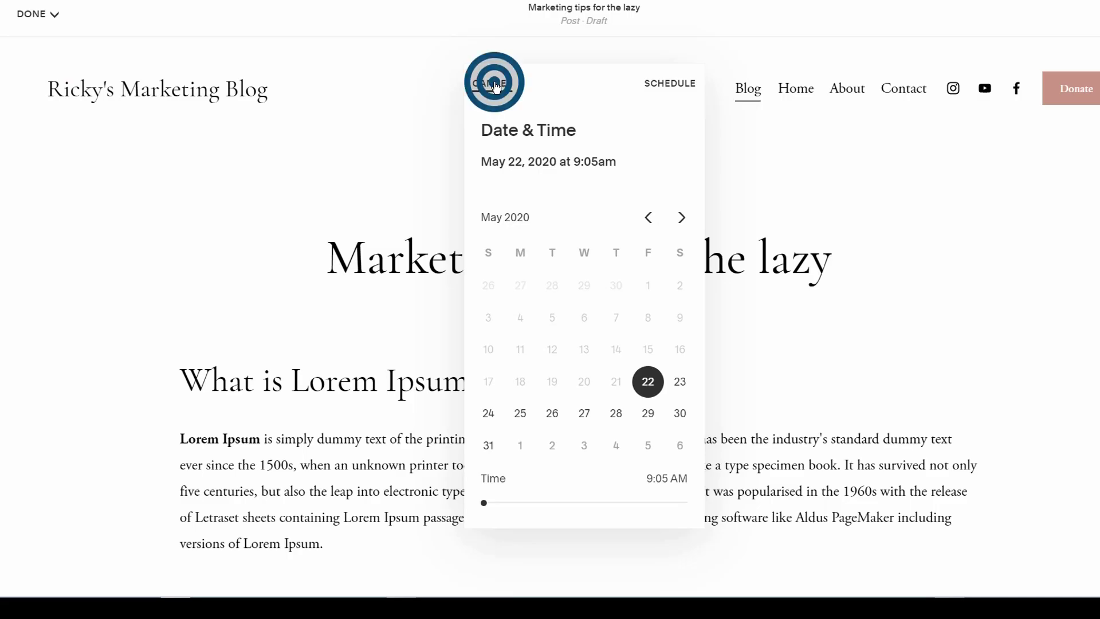
pyautogui.click(50, 14)
pyautogui.click(38, 46)
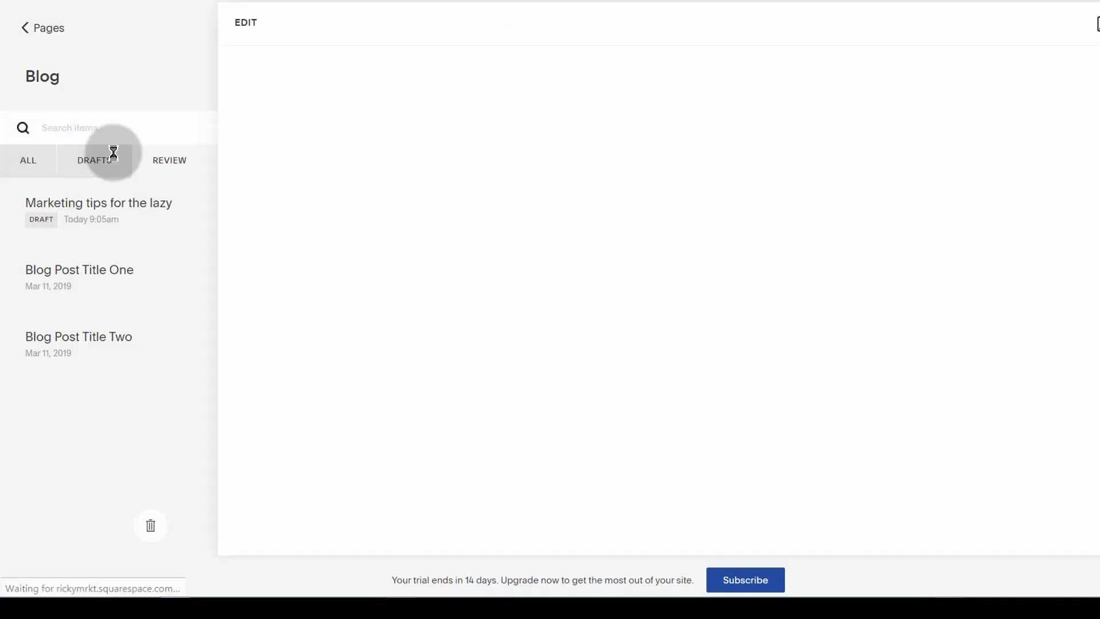
pyautogui.moveTo(41, 226)
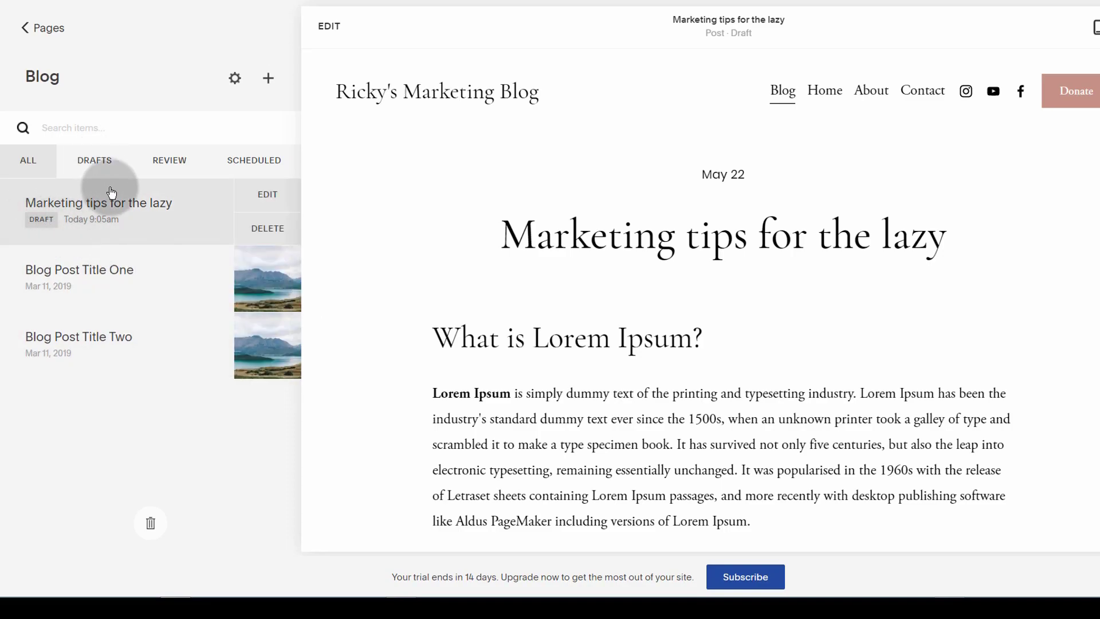
# Step: Filter the Blog to drafts and open the draft post's Content settings
pyautogui.click(91, 163)
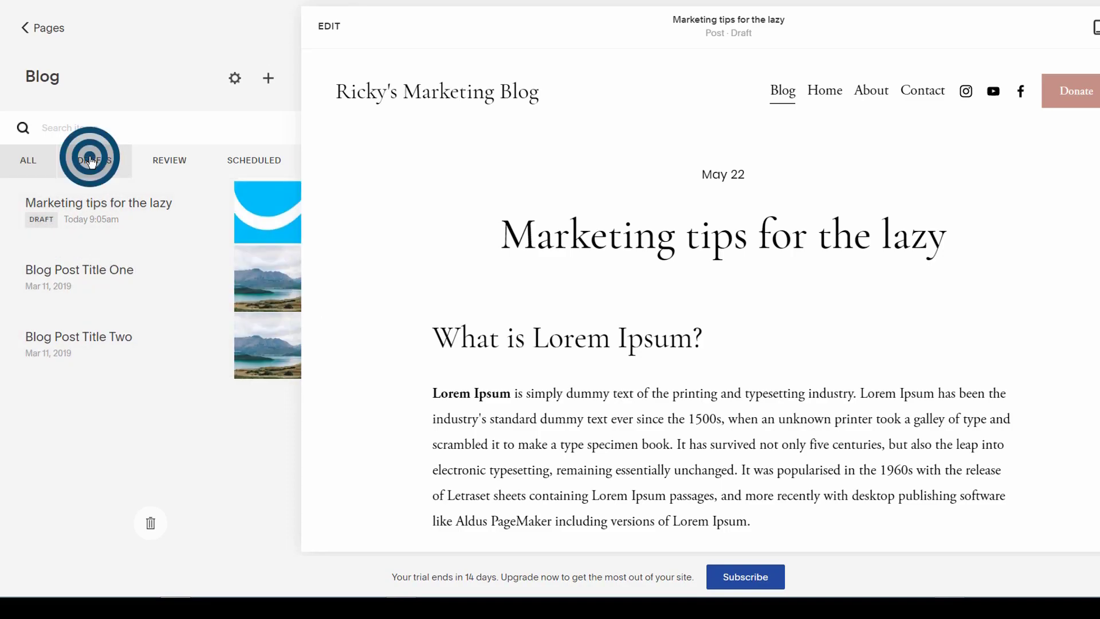
pyautogui.moveTo(123, 221)
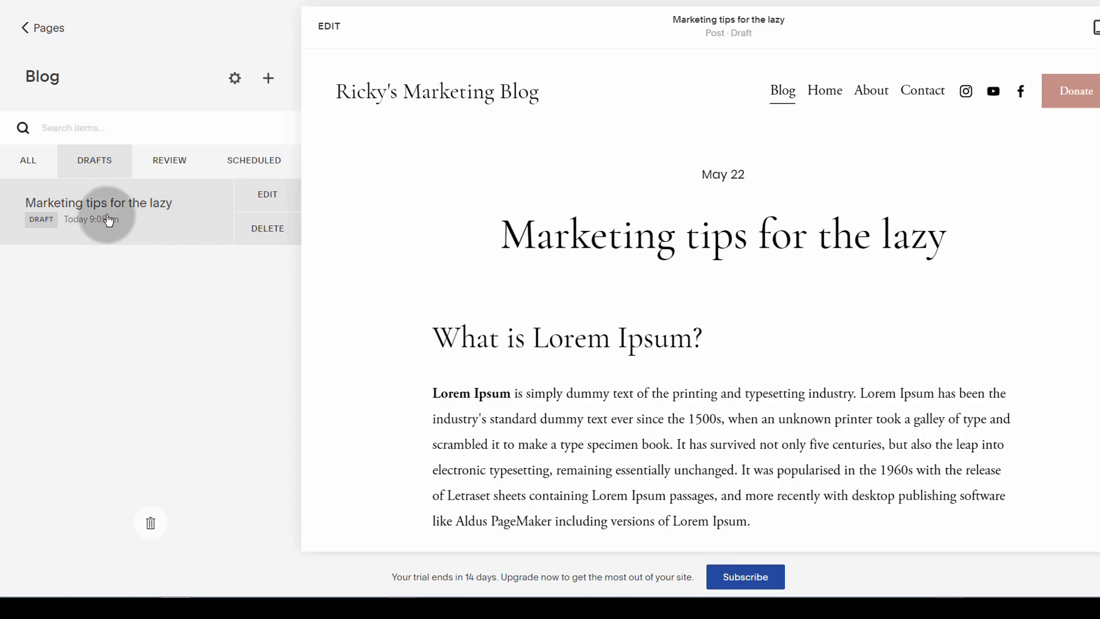
pyautogui.click(267, 196)
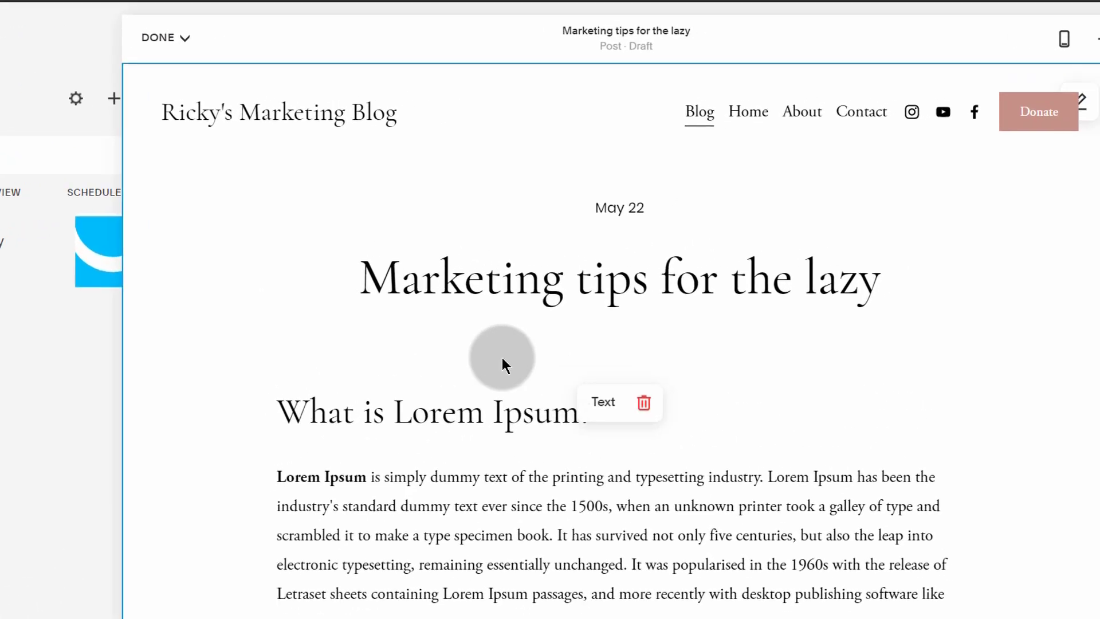
pyautogui.click(1073, 63)
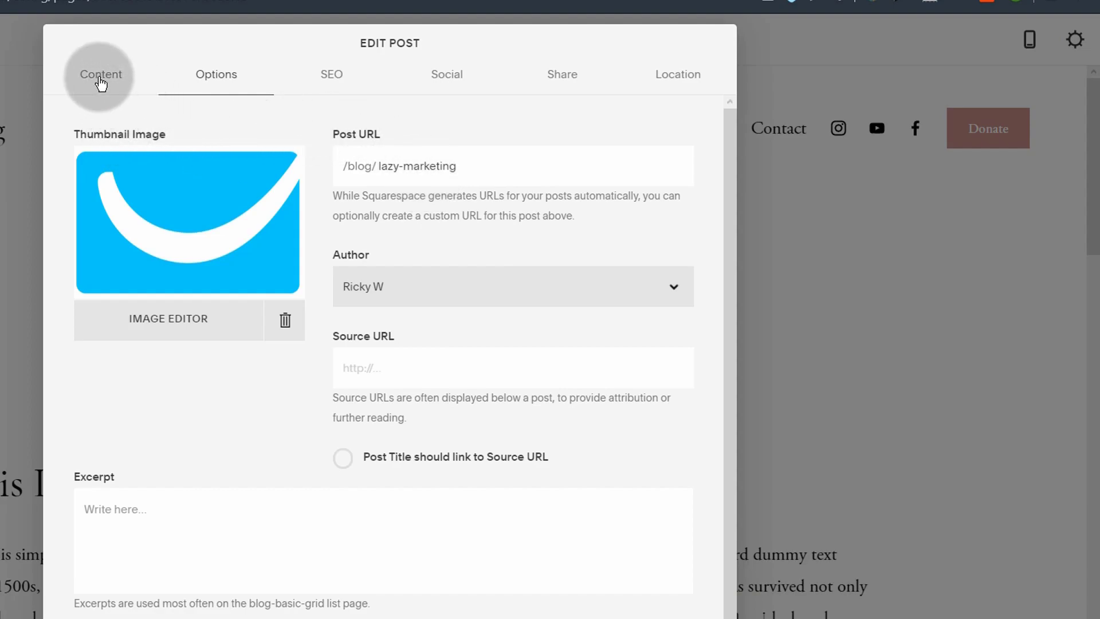
pyautogui.click(101, 80)
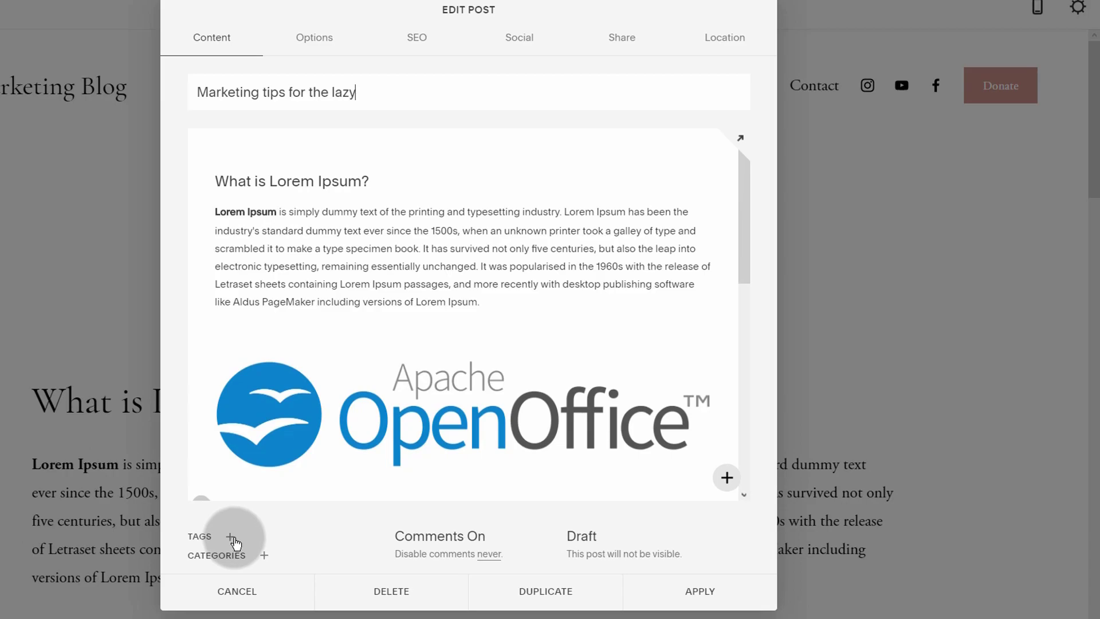
# Step: Add the tags Marketing and Blog to the post
pyautogui.click(231, 537)
pyautogui.click(250, 506)
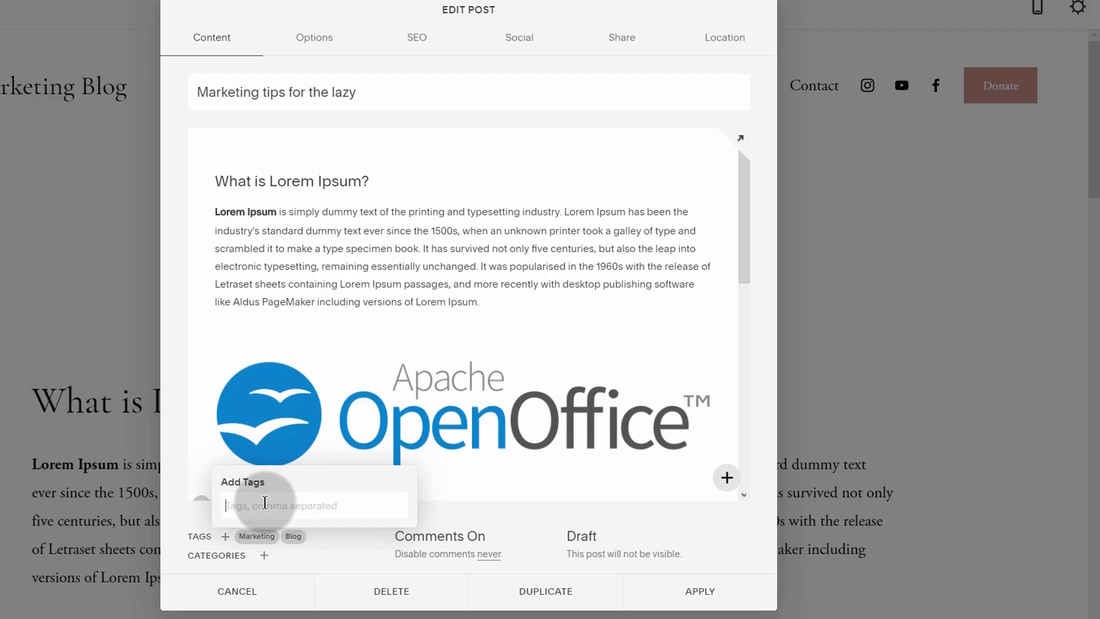
pyautogui.moveTo(229, 542)
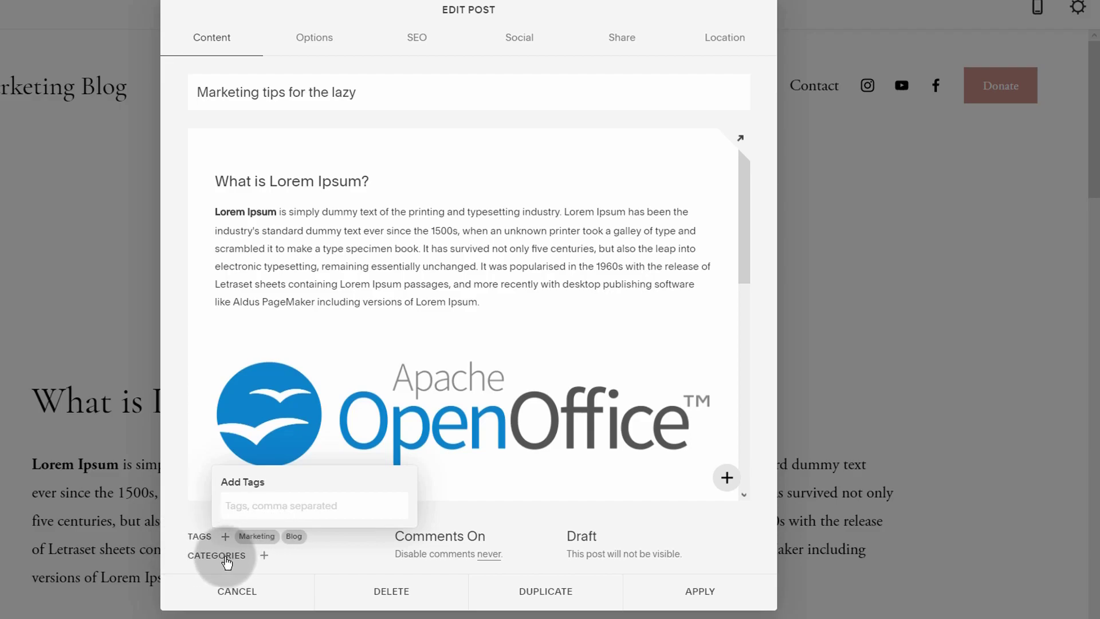
pyautogui.click(265, 557)
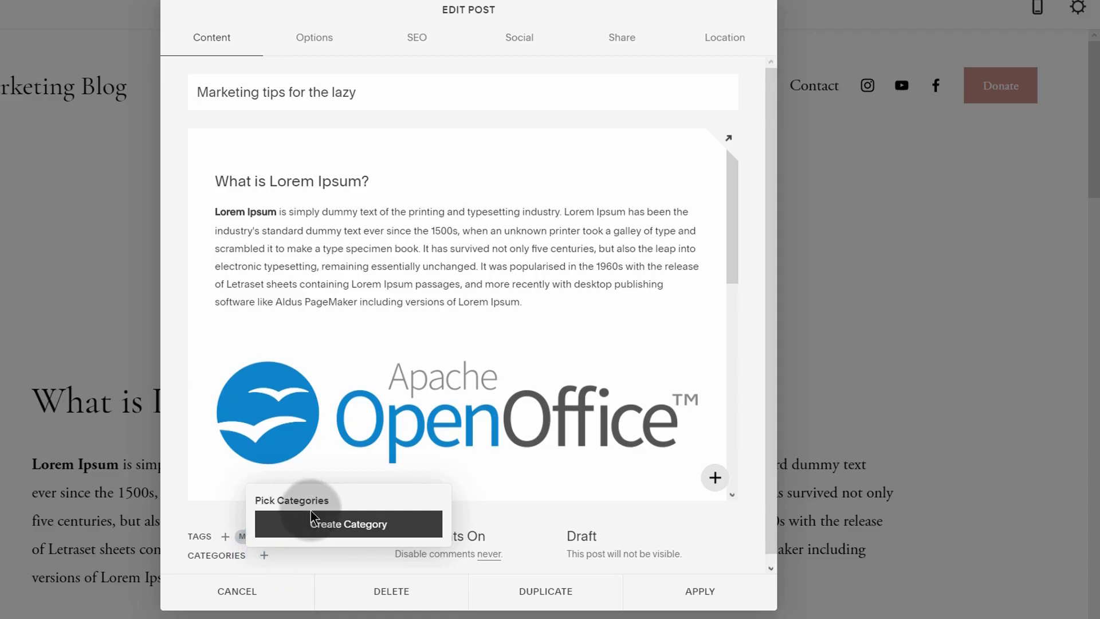
# Step: Create and assign the new categories Marketing and Blogging
pyautogui.click(321, 526)
pyautogui.click(287, 528)
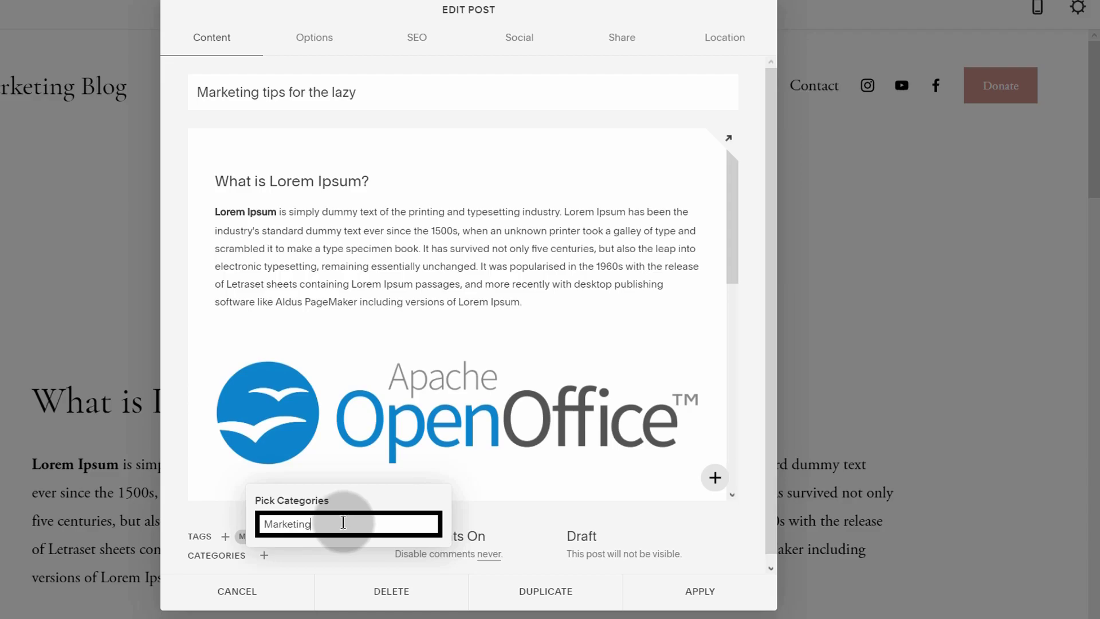
pyautogui.press('Return')
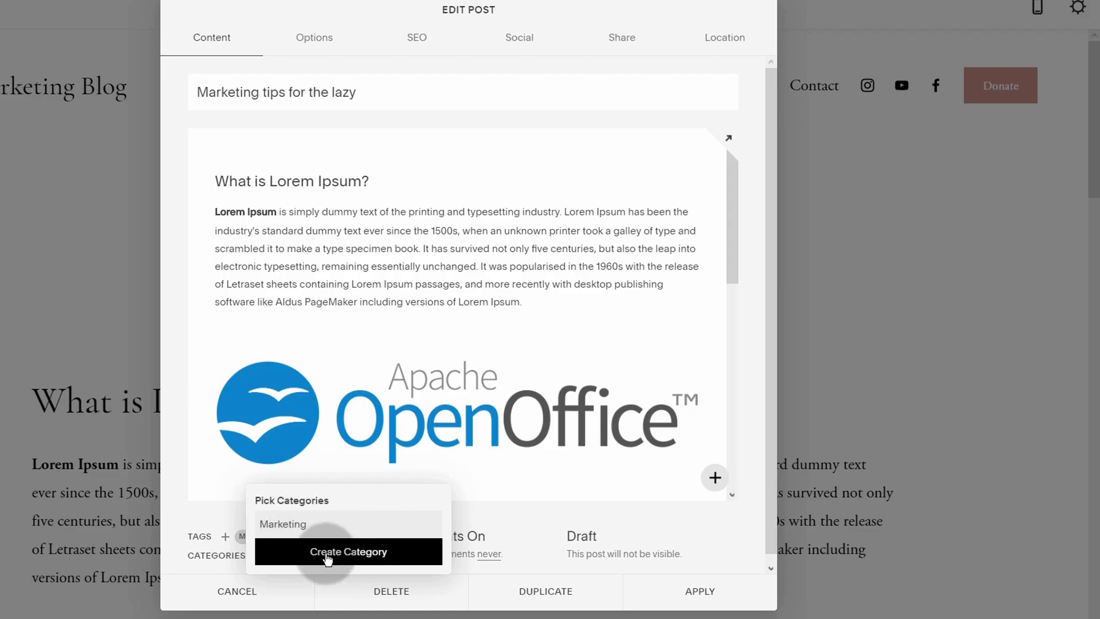
pyautogui.click(327, 554)
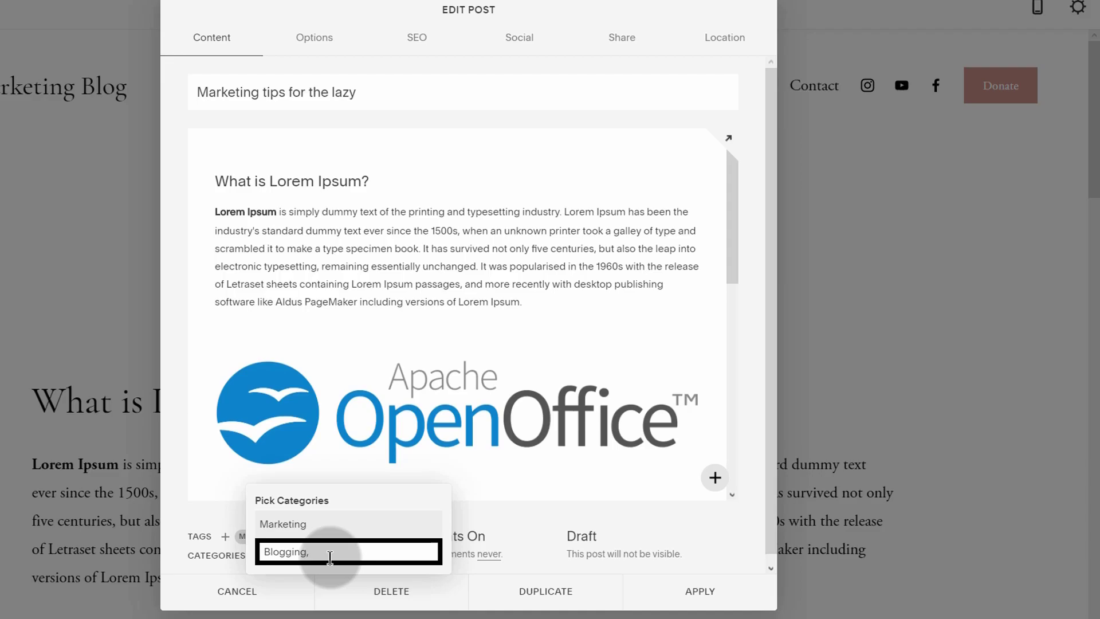
pyautogui.press('Return')
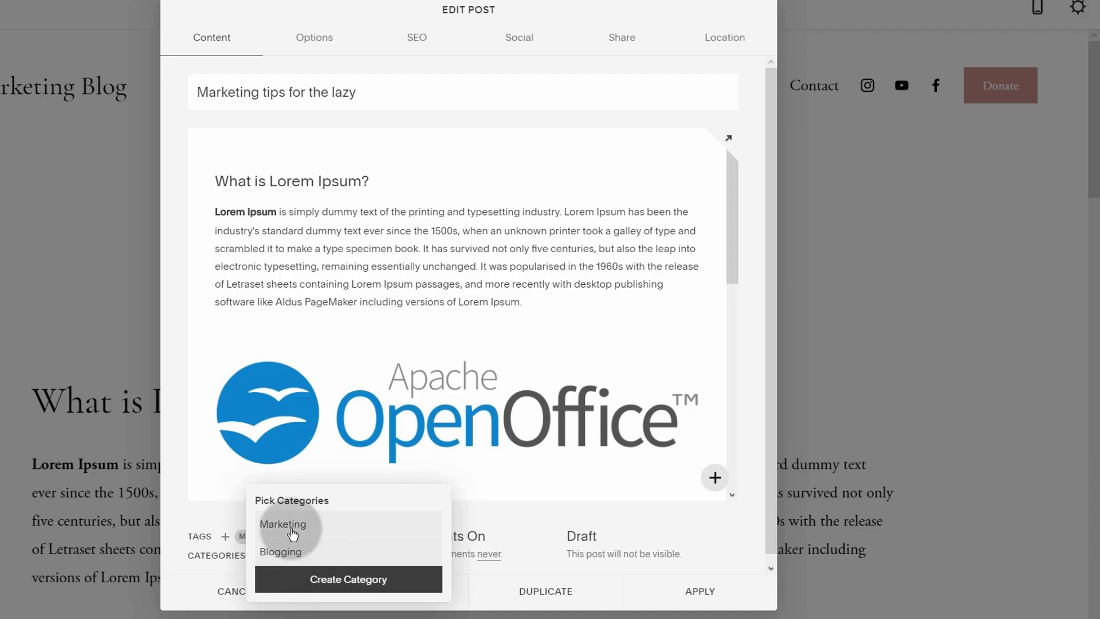
pyautogui.click(166, 566)
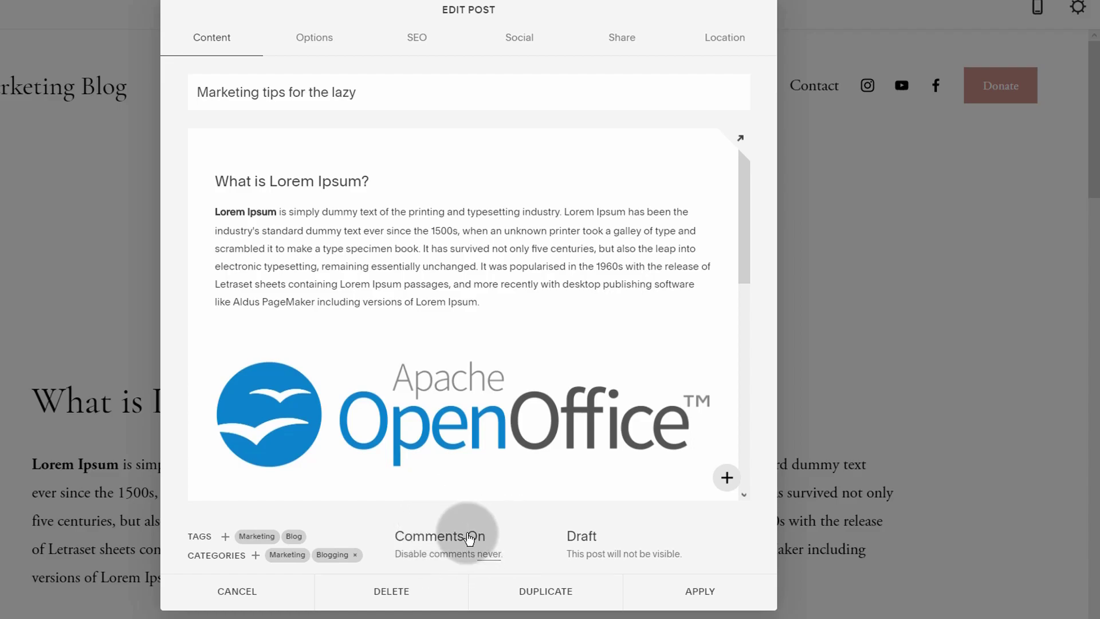
# Step: Leave comments enabled and apply the post settings
pyautogui.click(432, 543)
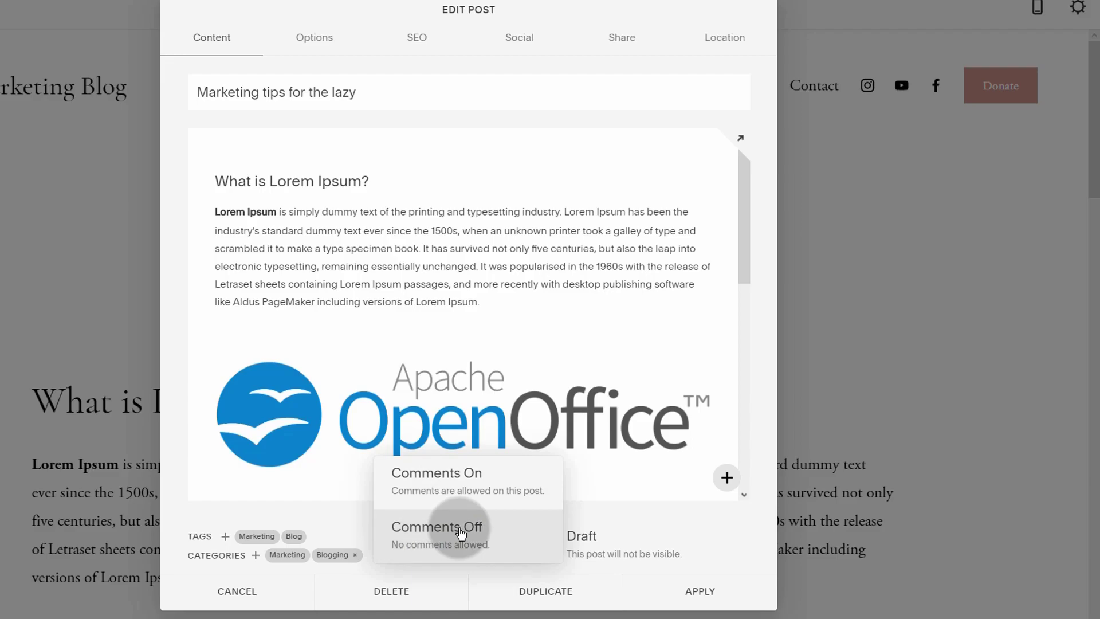
pyautogui.click(333, 519)
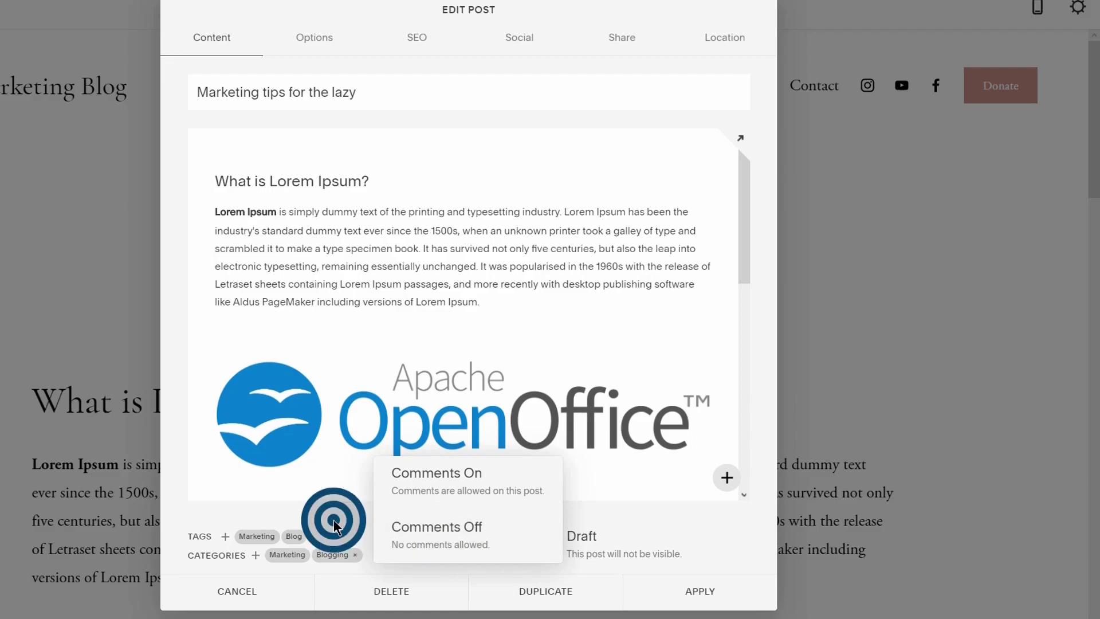
pyautogui.click(709, 591)
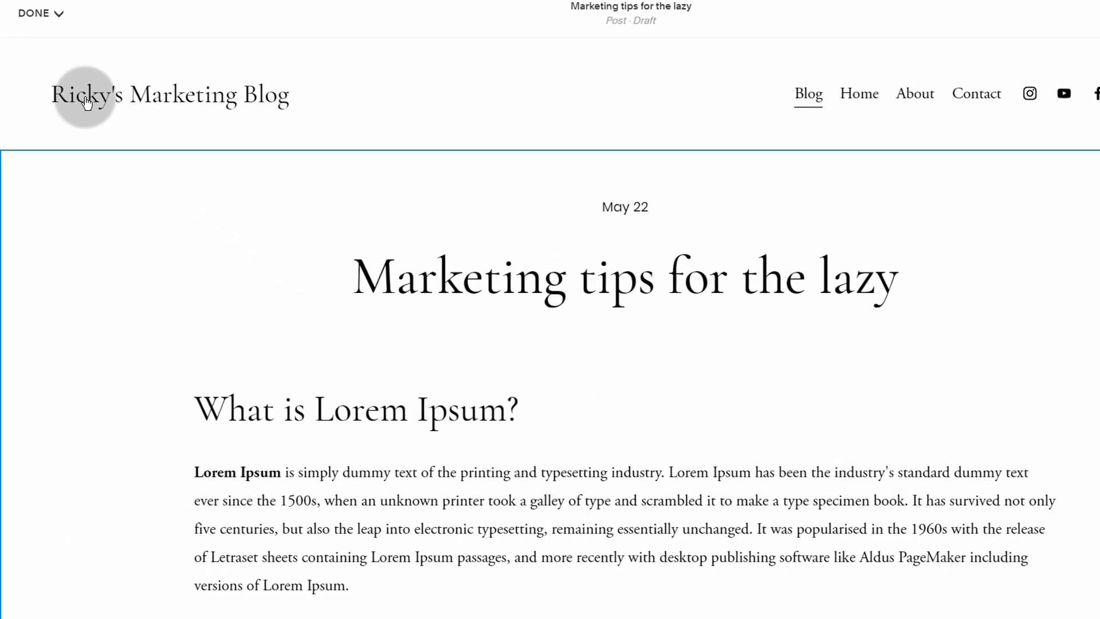
# Step: Publish the post, copy its live URL, and close the 'blog post is live' popup
pyautogui.click(39, 12)
pyautogui.click(50, 74)
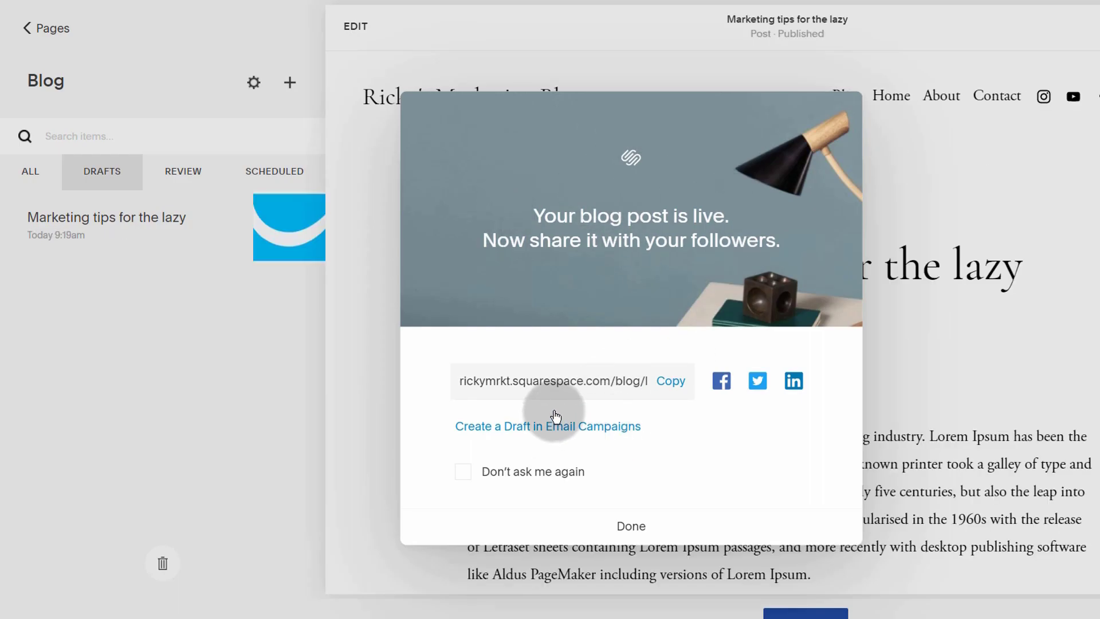
pyautogui.click(673, 383)
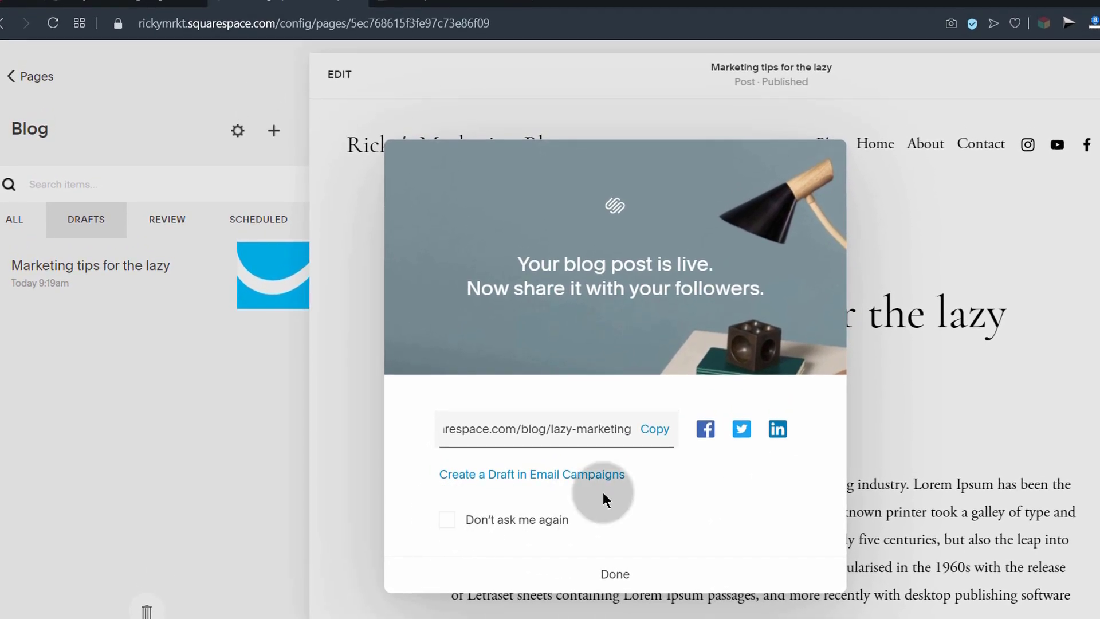
pyautogui.click(655, 438)
pyautogui.click(617, 575)
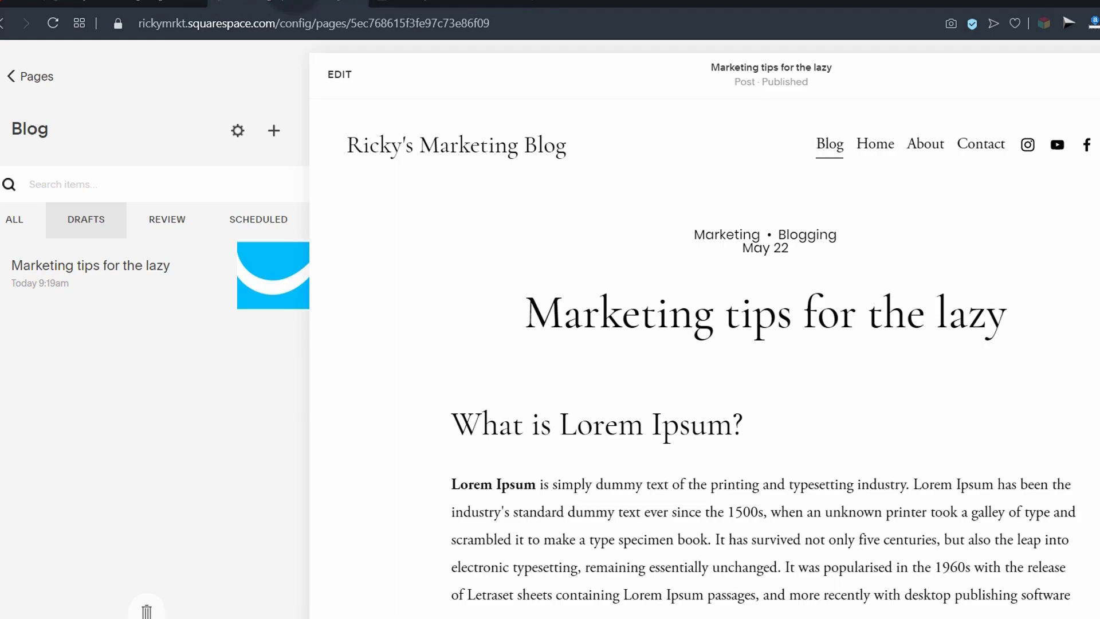
# Step: Load the copied post URL in a new Opera private window
pyautogui.hotkey('ctrl', 'shift', 'n')
pyautogui.hotkey('ctrl', 'v')
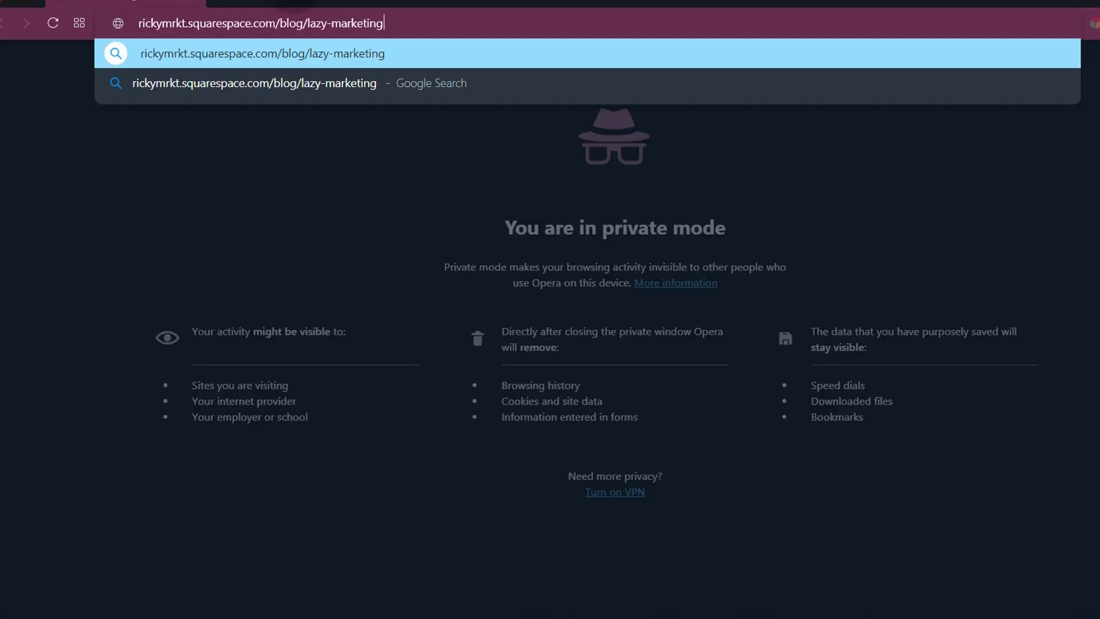
pyautogui.press('Return')
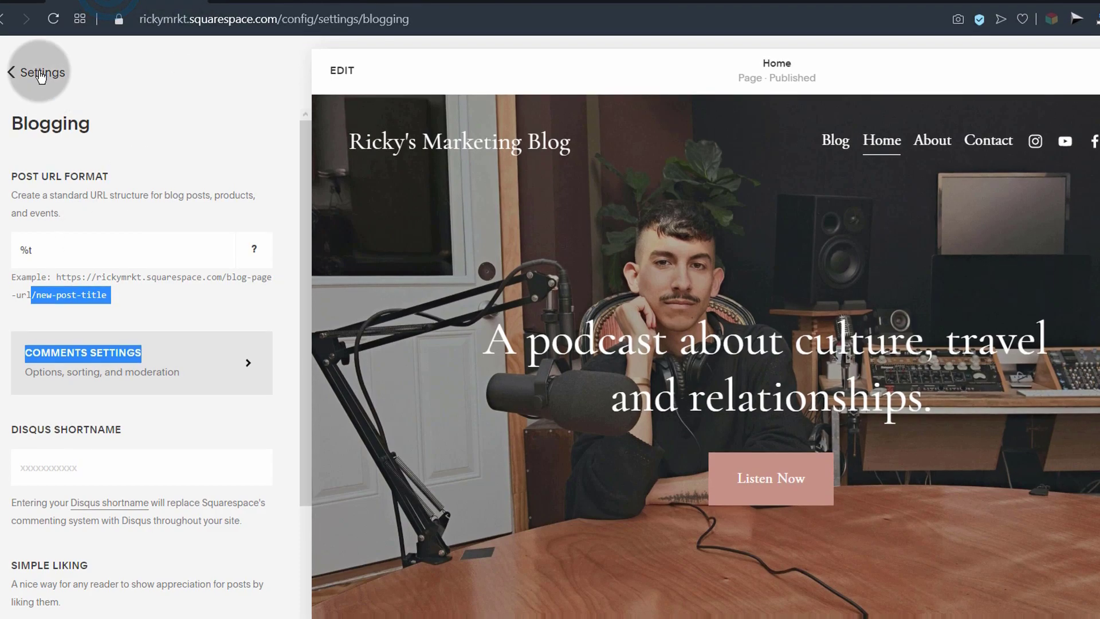
# Step: Set Site Availability to Password Protected with a site password and save
pyautogui.click(40, 76)
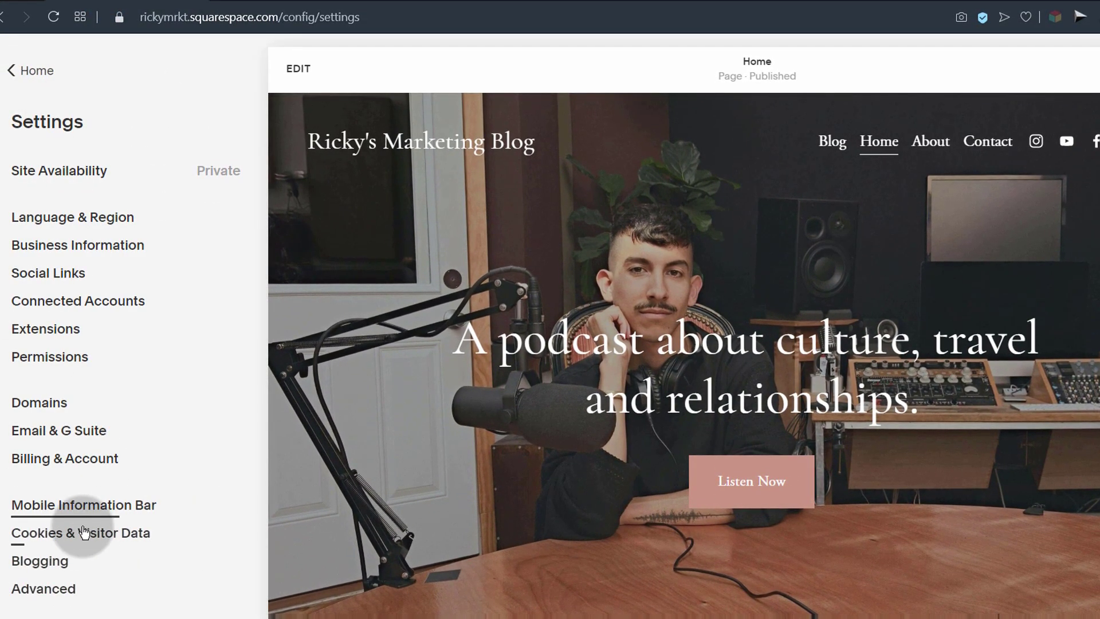
pyautogui.click(49, 170)
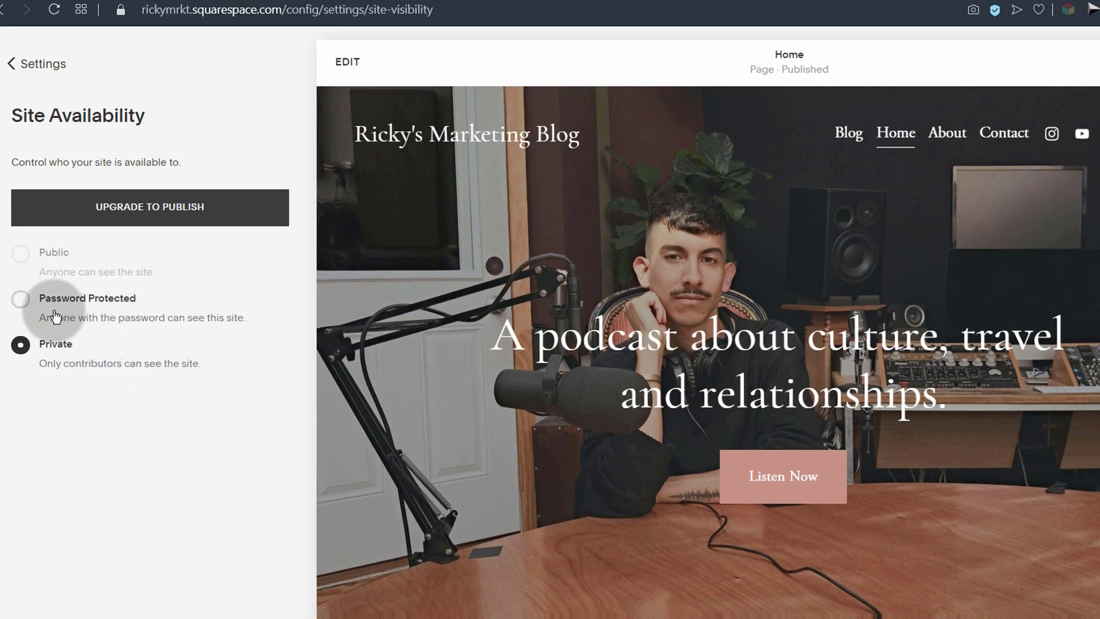
pyautogui.click(21, 301)
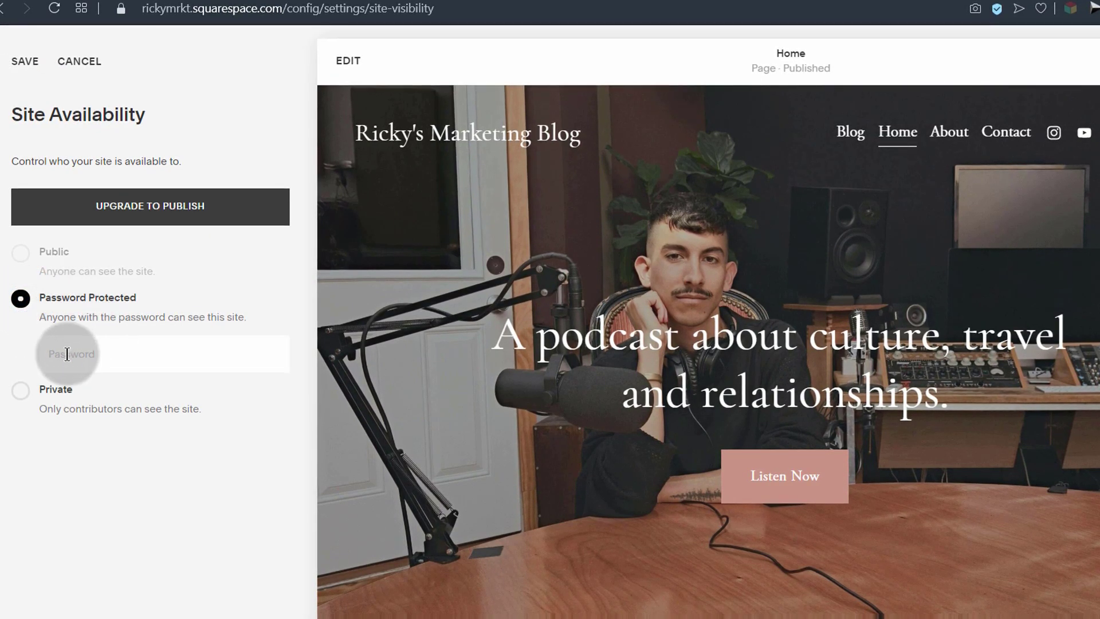
pyautogui.click(67, 354)
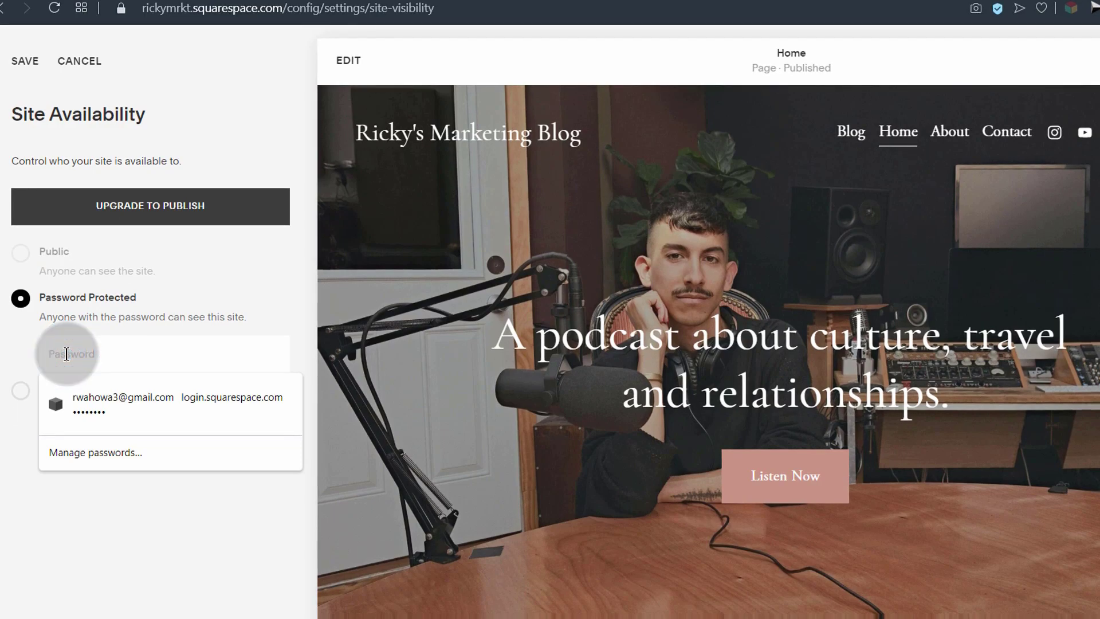
pyautogui.write('p')
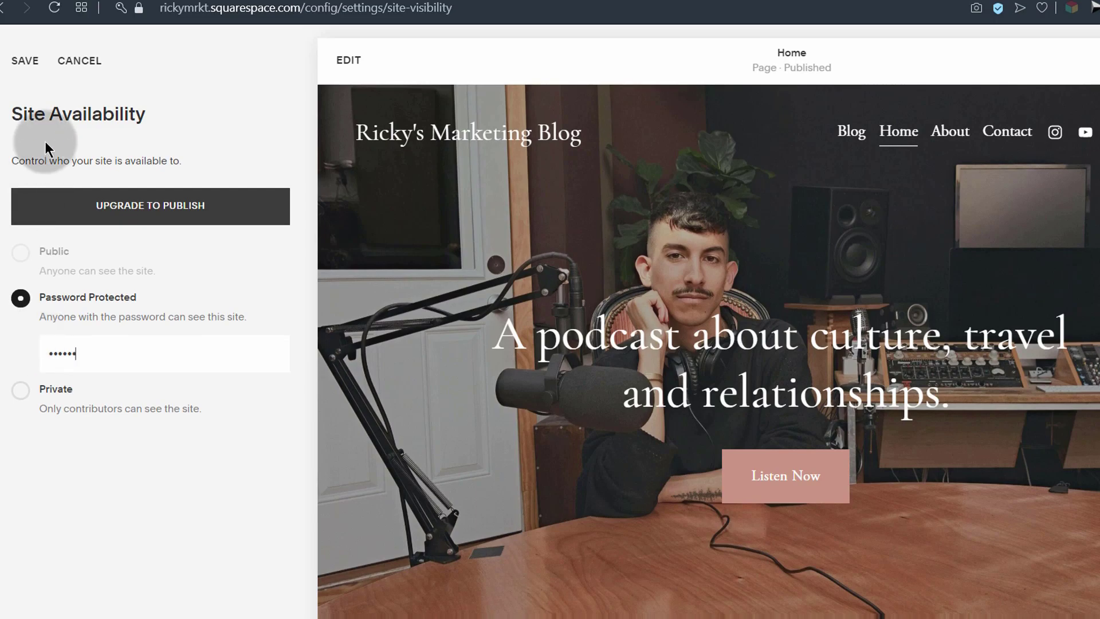
pyautogui.click(25, 62)
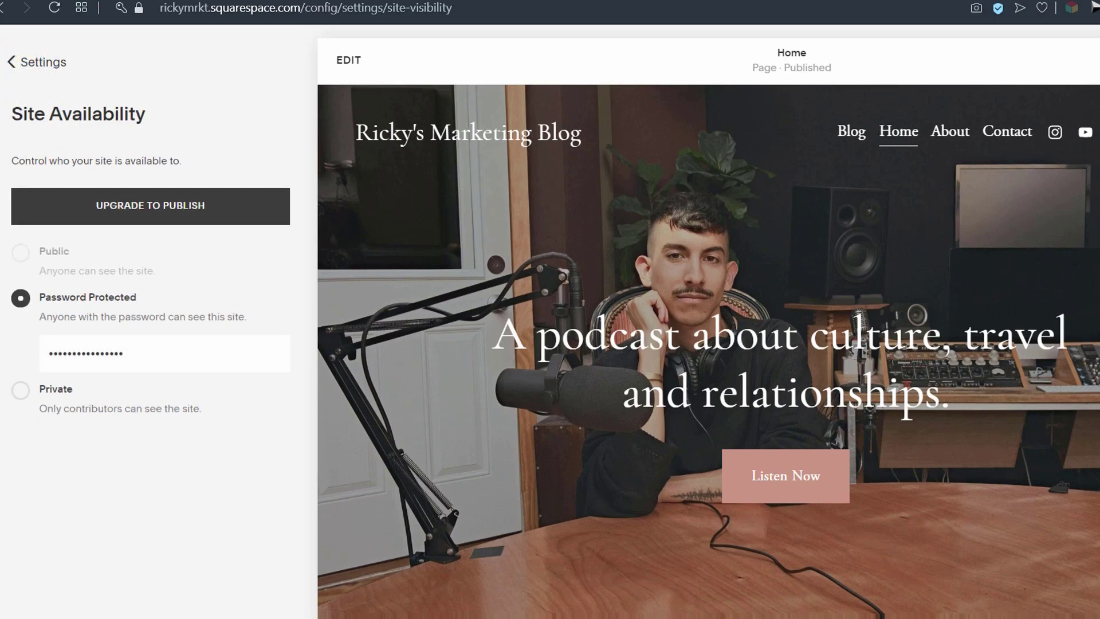
# Step: Reload the post page in the private Opera window
pyautogui.moveTo(186, 618)
pyautogui.click(238, 590)
pyautogui.click(55, 8)
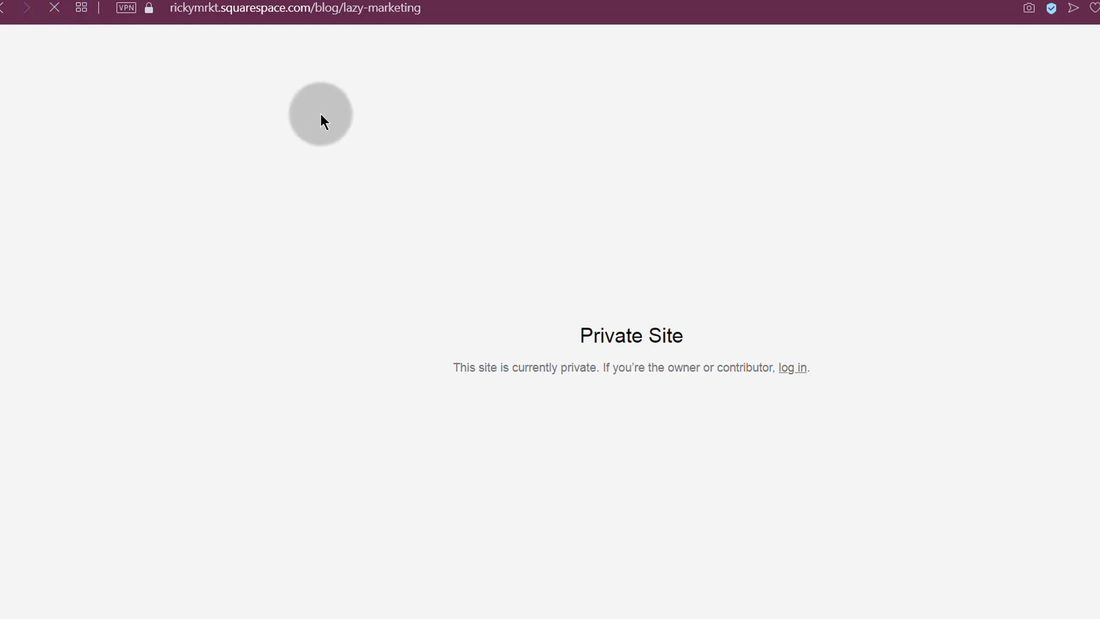
# Step: Unlock the live site with the site password and scroll through the published post
pyautogui.click(562, 381)
pyautogui.hotkey('ctrl', 'v')
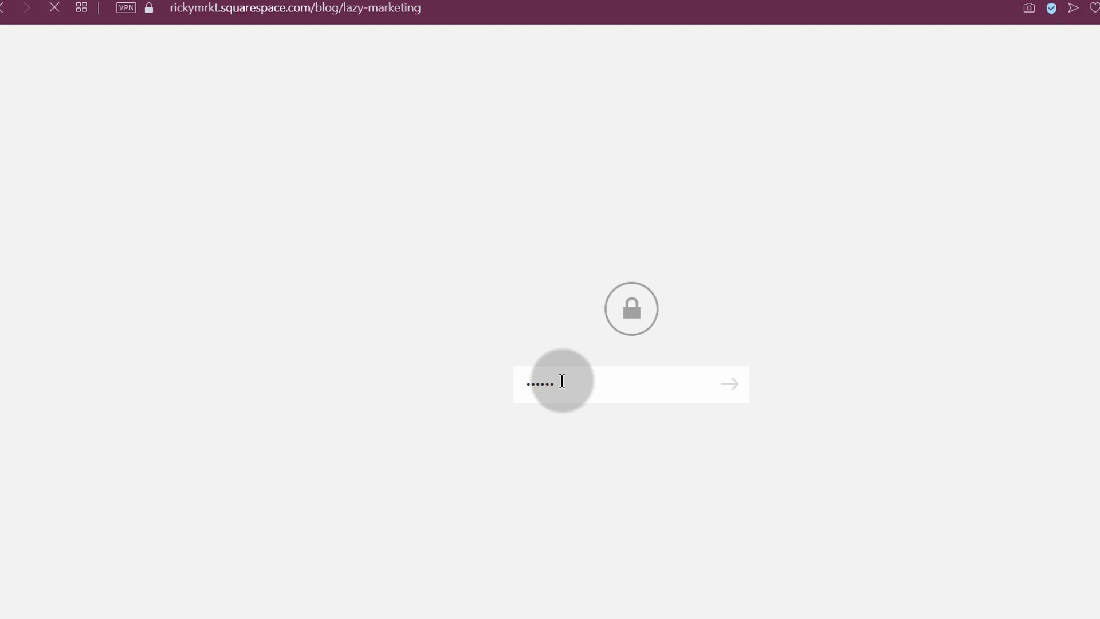
pyautogui.press('Return')
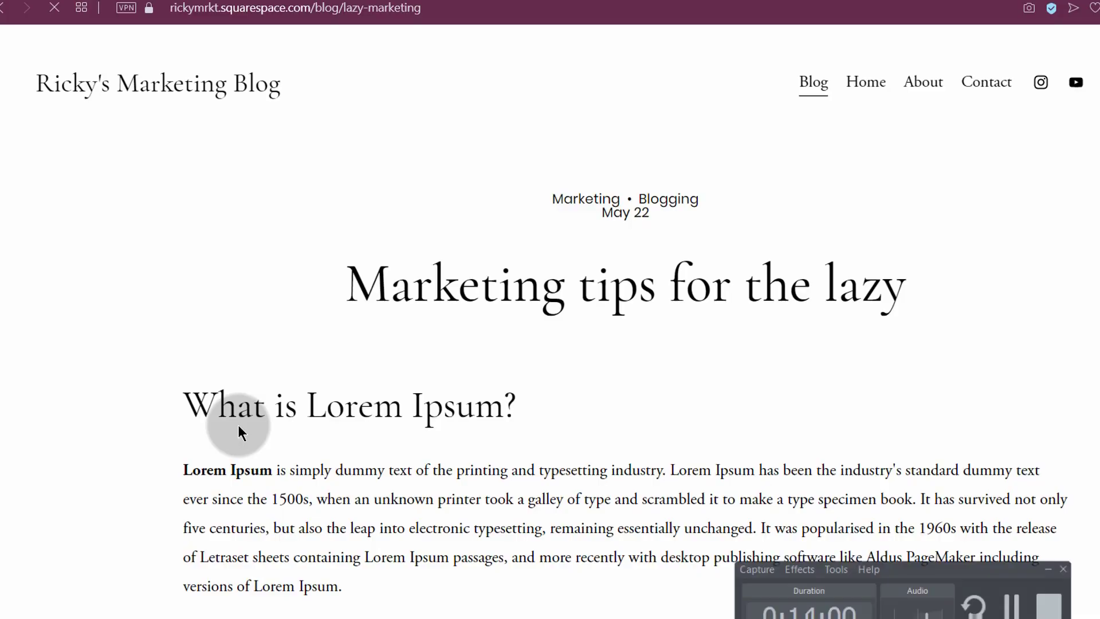
pyautogui.scroll(-6, 289, 490)
pyautogui.scroll(-10, 290, 490)
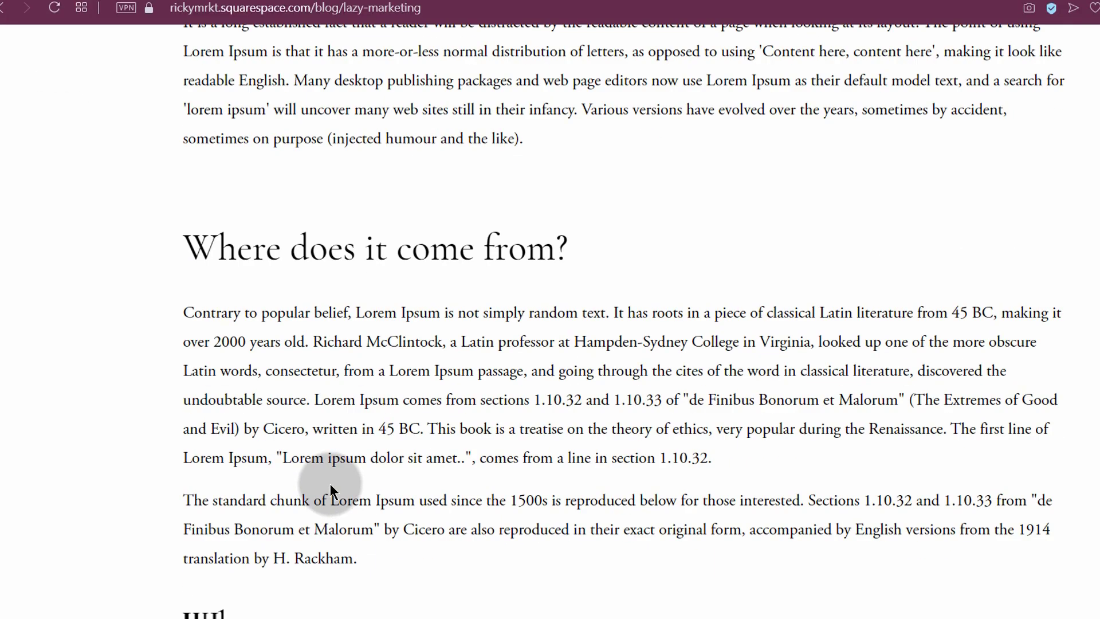
pyautogui.scroll(15, 336, 484)
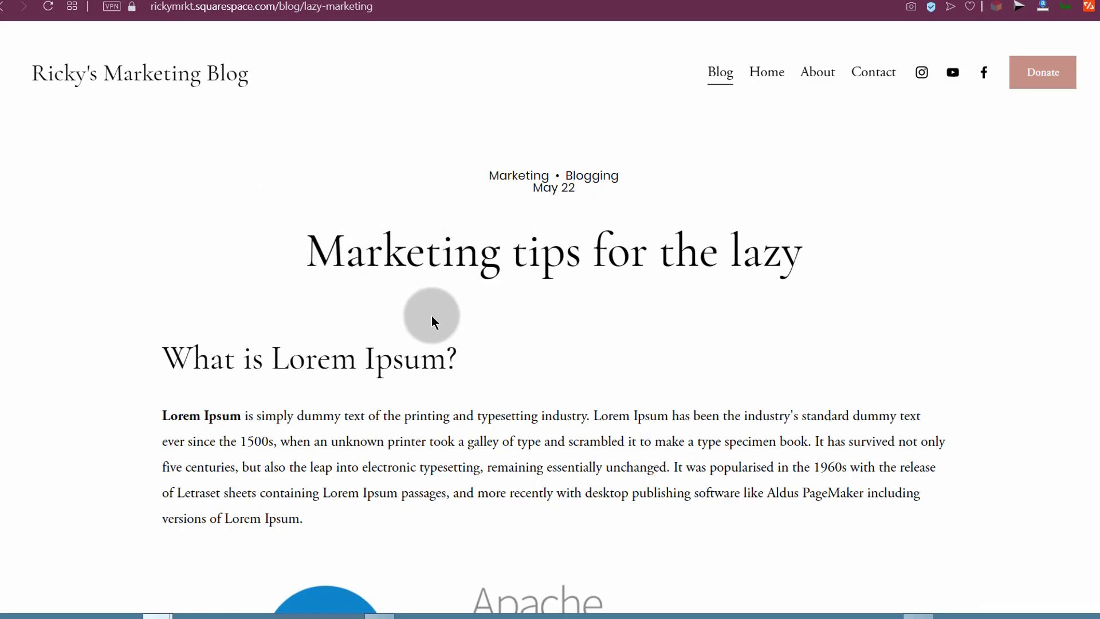
pyautogui.scroll(-15, 431, 315)
pyautogui.scroll(13, 462, 320)
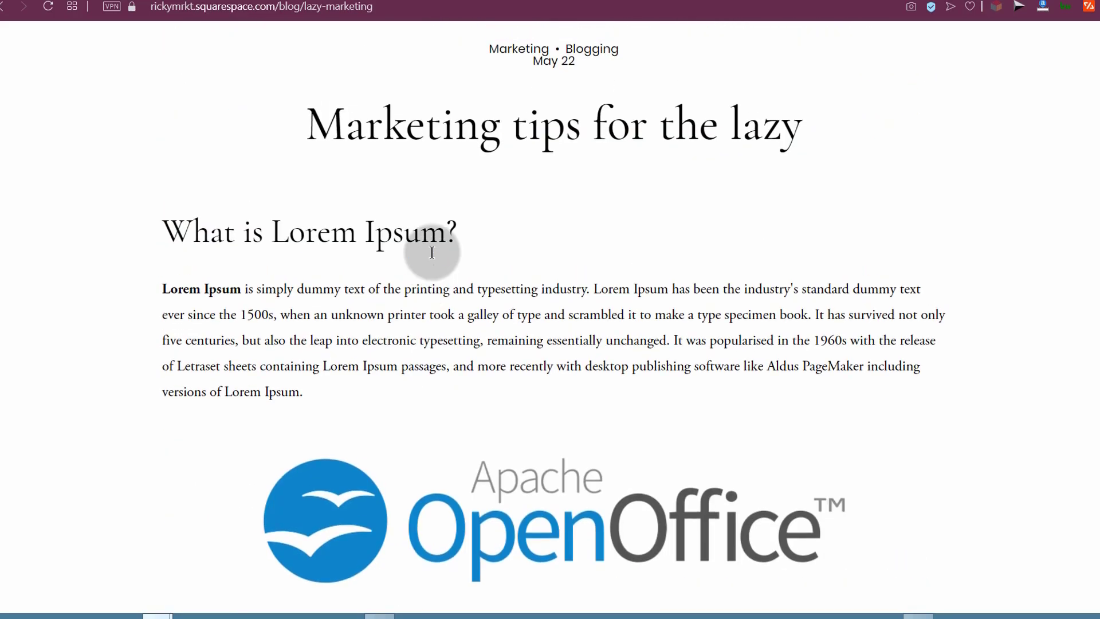
pyautogui.scroll(2, 432, 252)
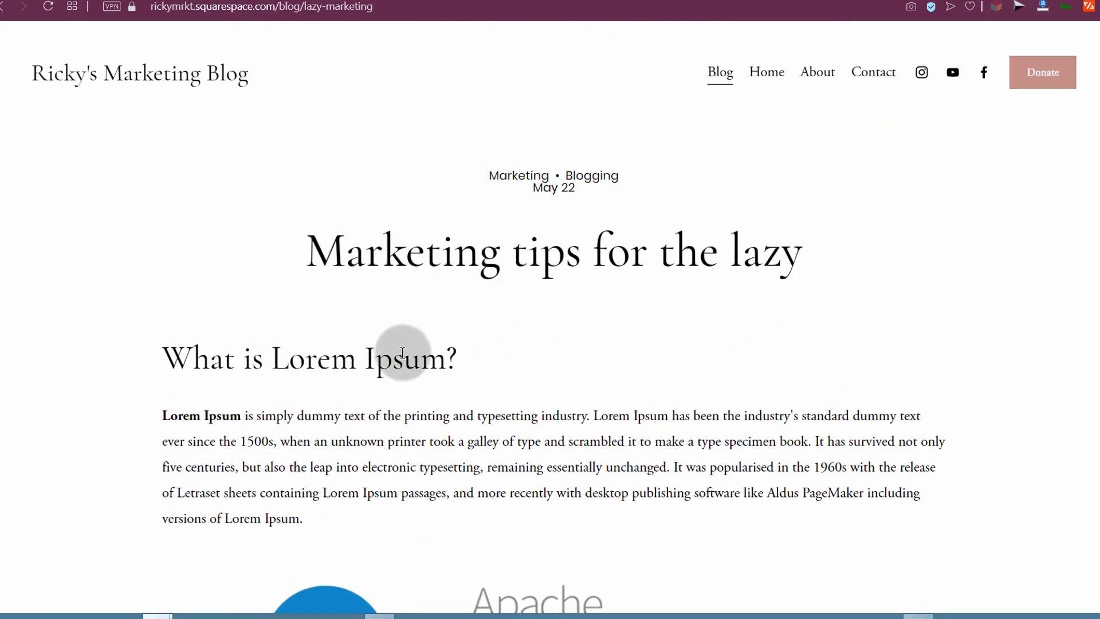
pyautogui.scroll(-10, 401, 347)
pyautogui.scroll(10, 419, 355)
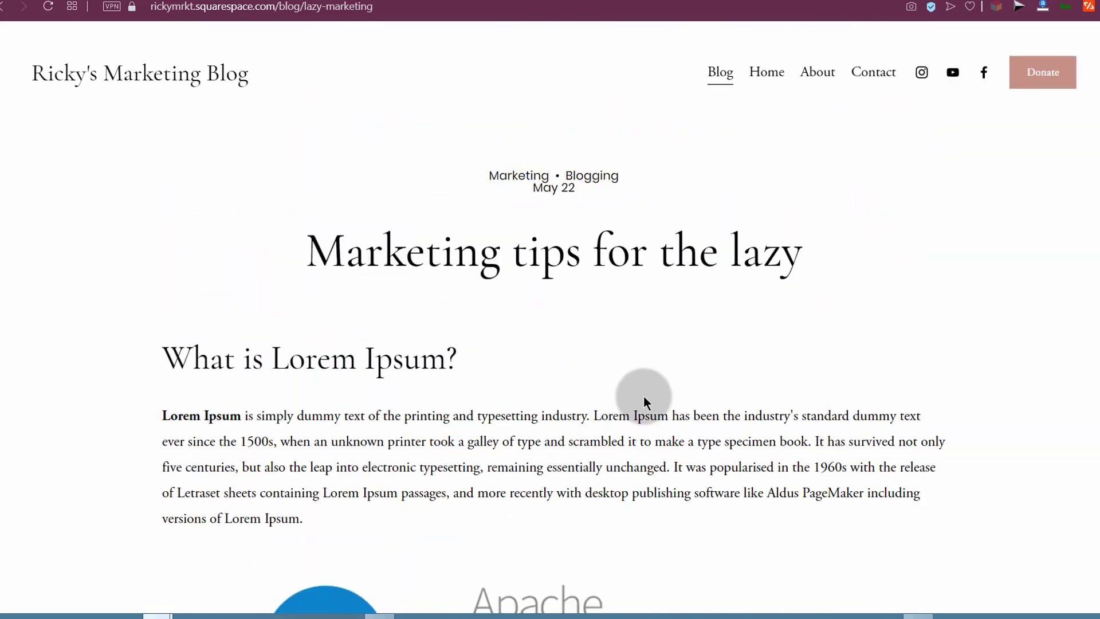
# Step: View the site's home page, then minimize the private window
pyautogui.click(764, 79)
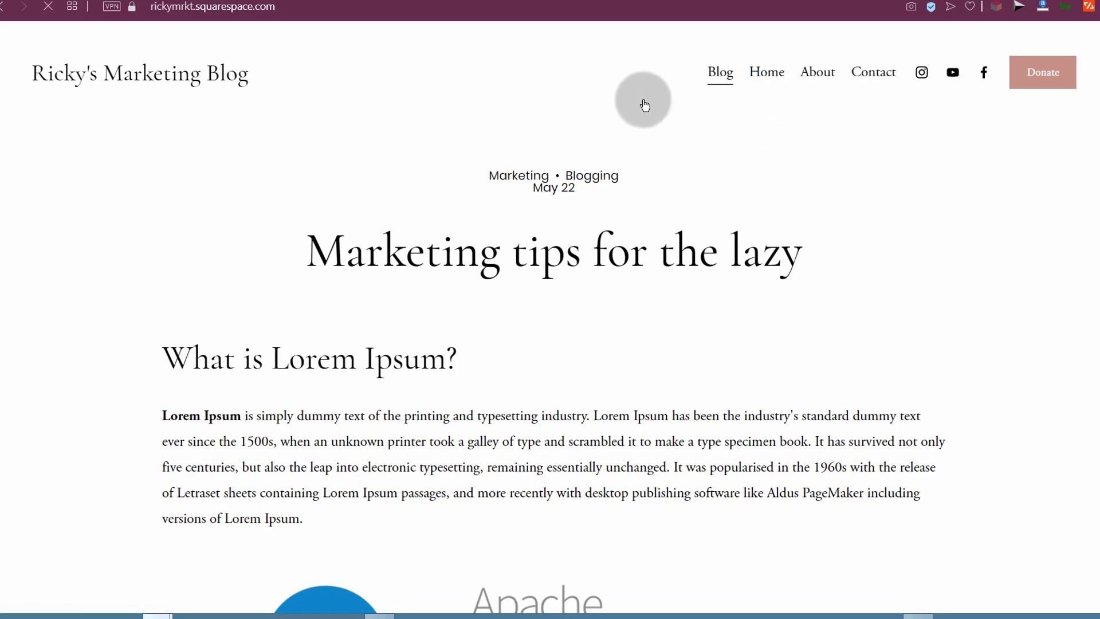
pyautogui.scroll(-15, 454, 312)
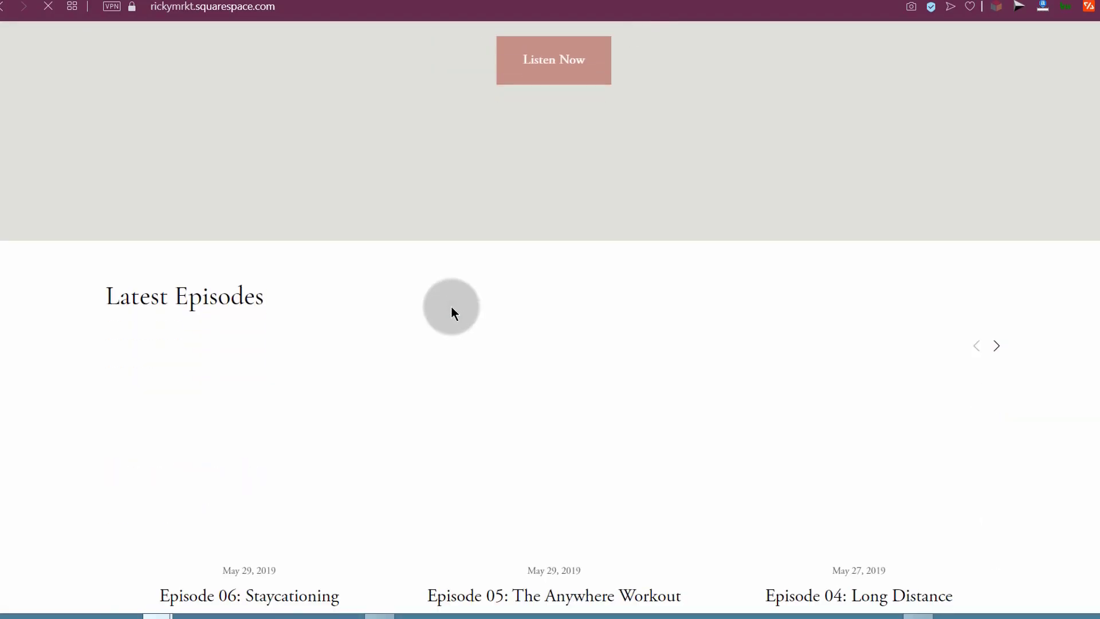
pyautogui.scroll(15, 441, 305)
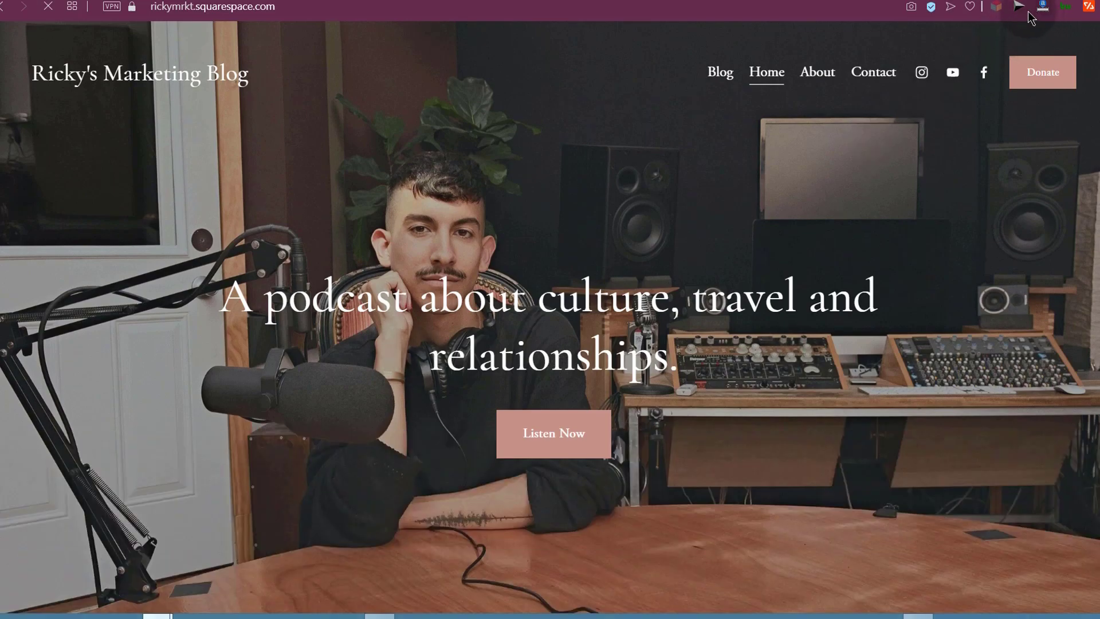
pyautogui.click(1060, 1)
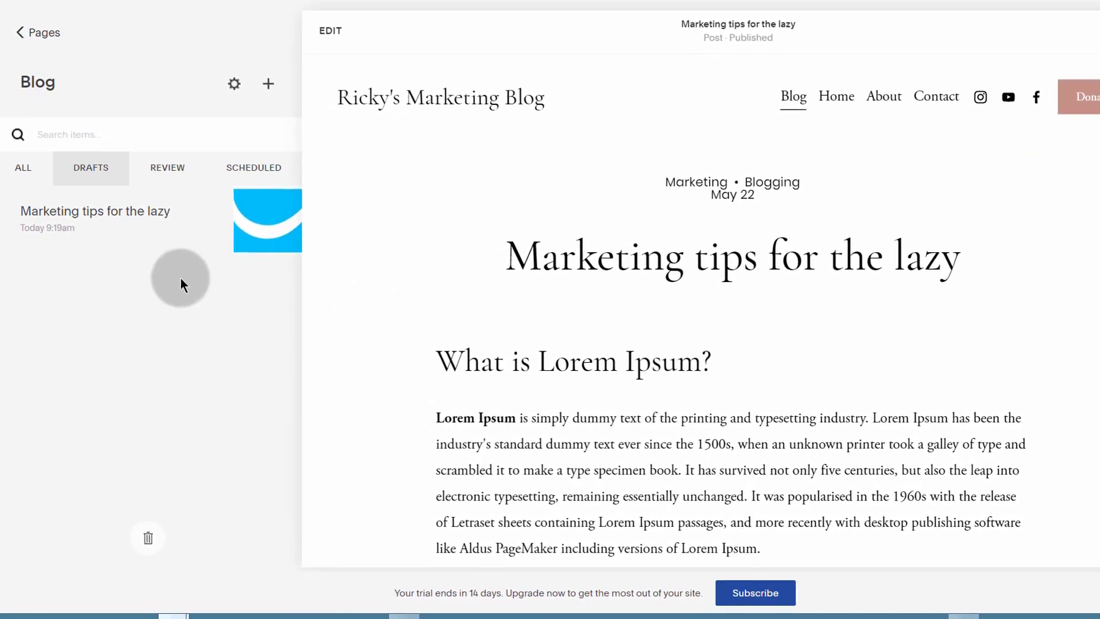
# Step: Show all blog posts, then filter the list to scheduled posts only
pyautogui.moveTo(86, 197)
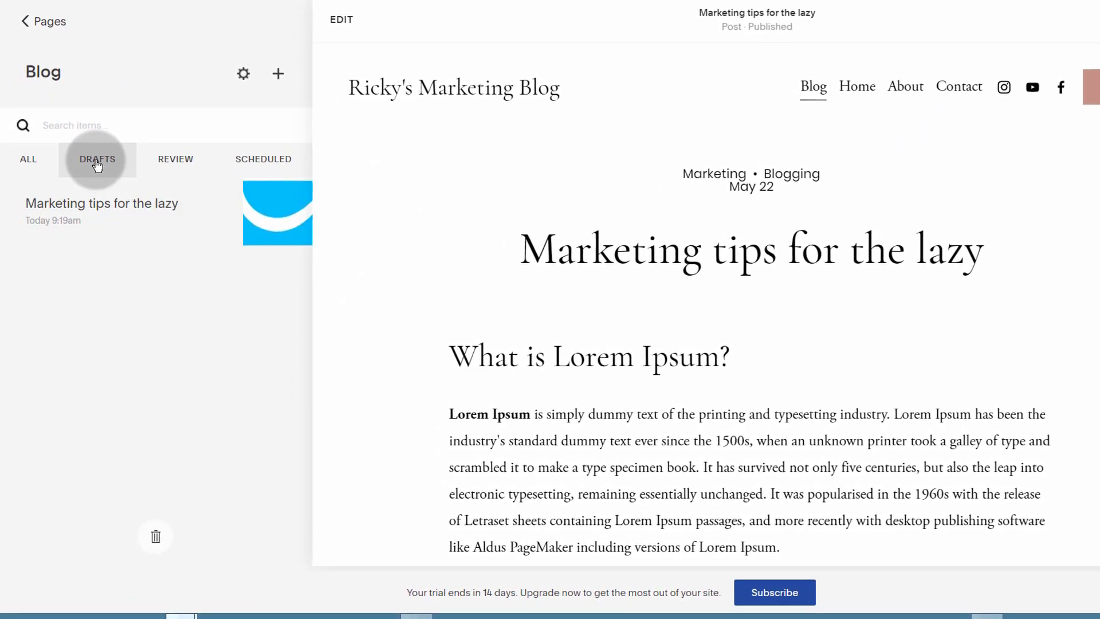
pyautogui.click(26, 163)
pyautogui.click(275, 154)
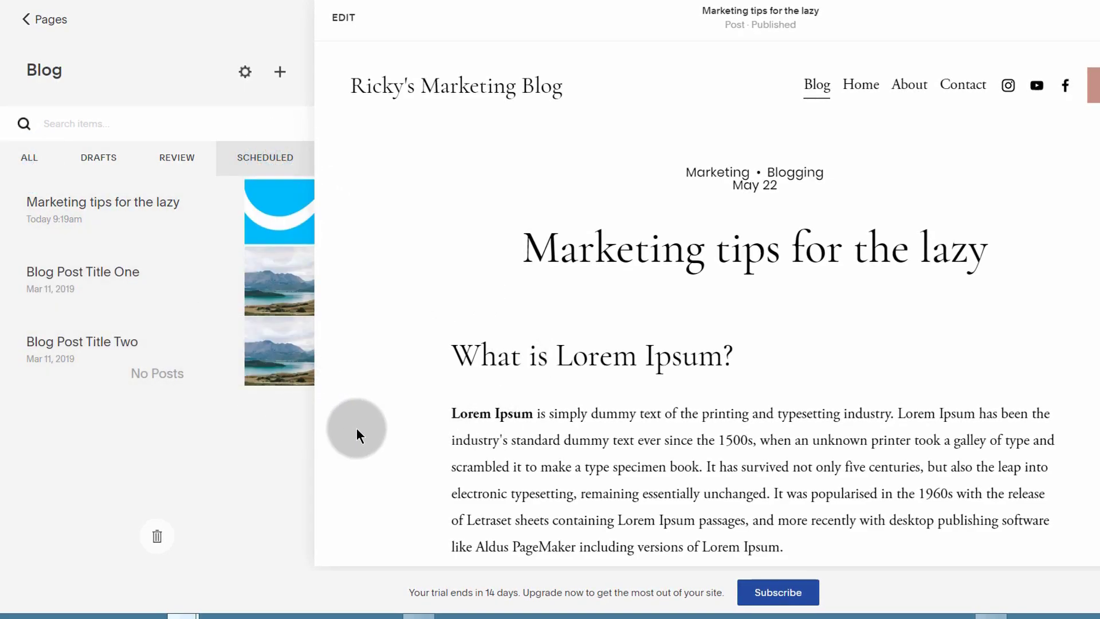
pyautogui.moveTo(286, 361)
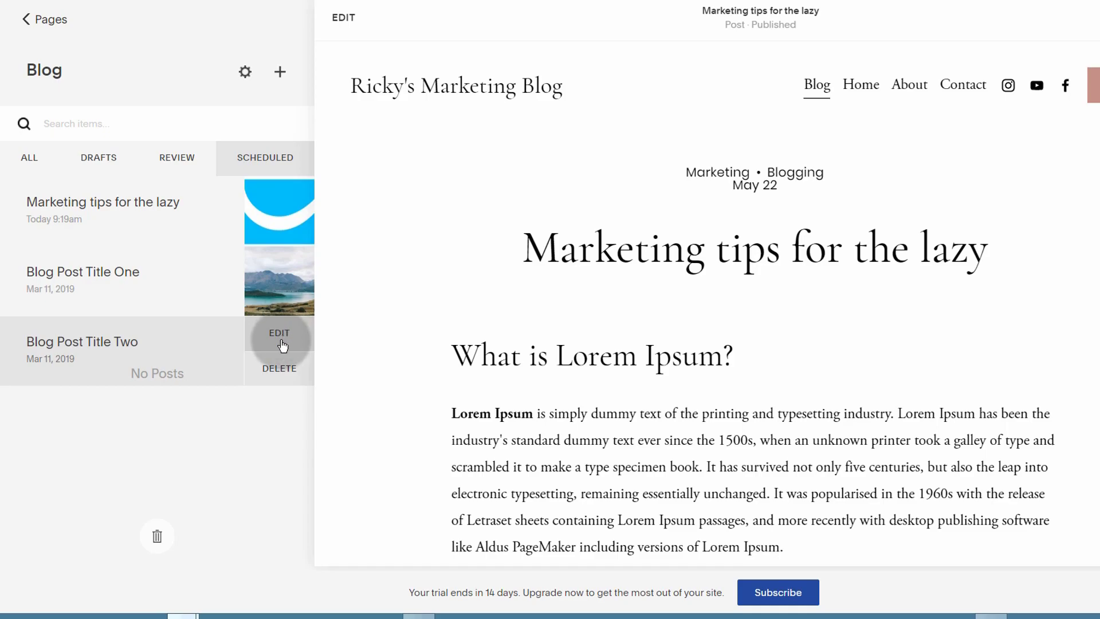
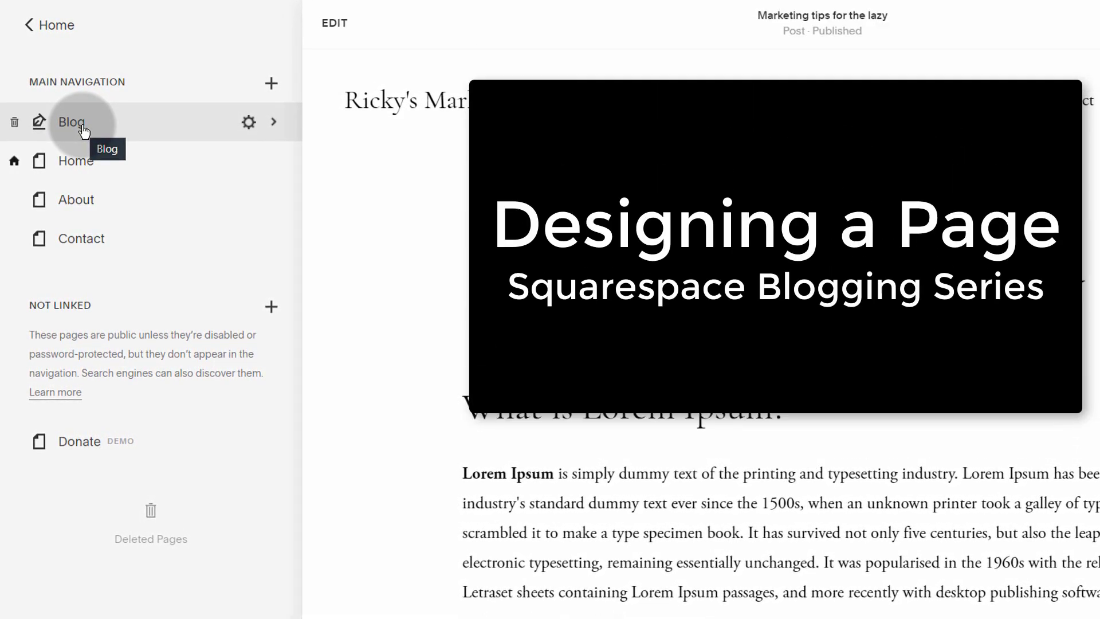
# Step: Preview the Home page, scrolling down to its footer and back up
pyautogui.click(75, 163)
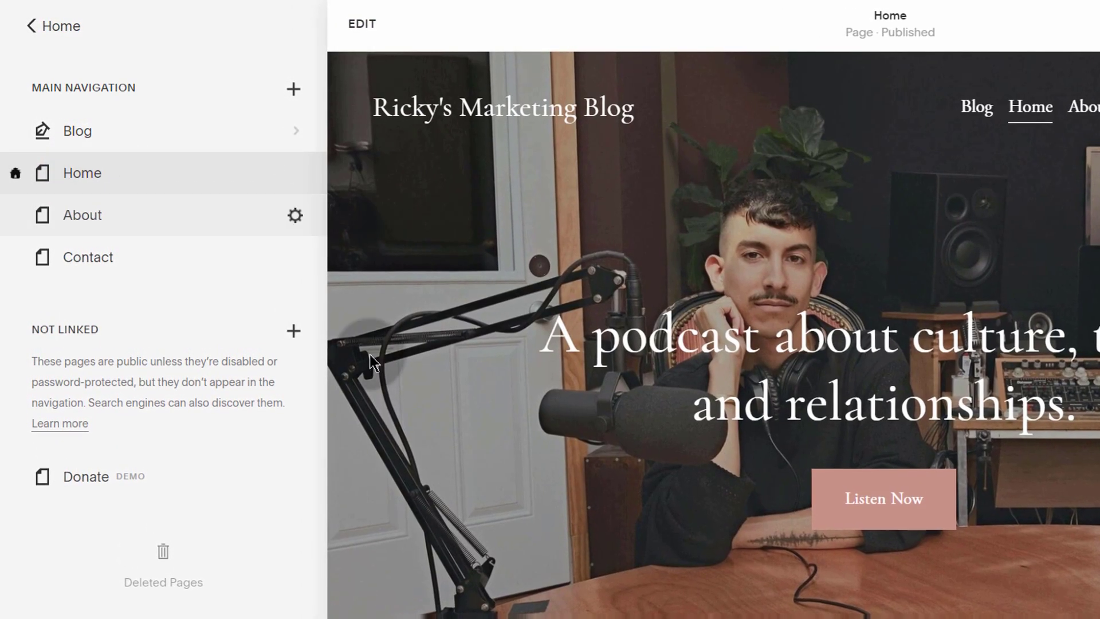
pyautogui.scroll(-15, 643, 358)
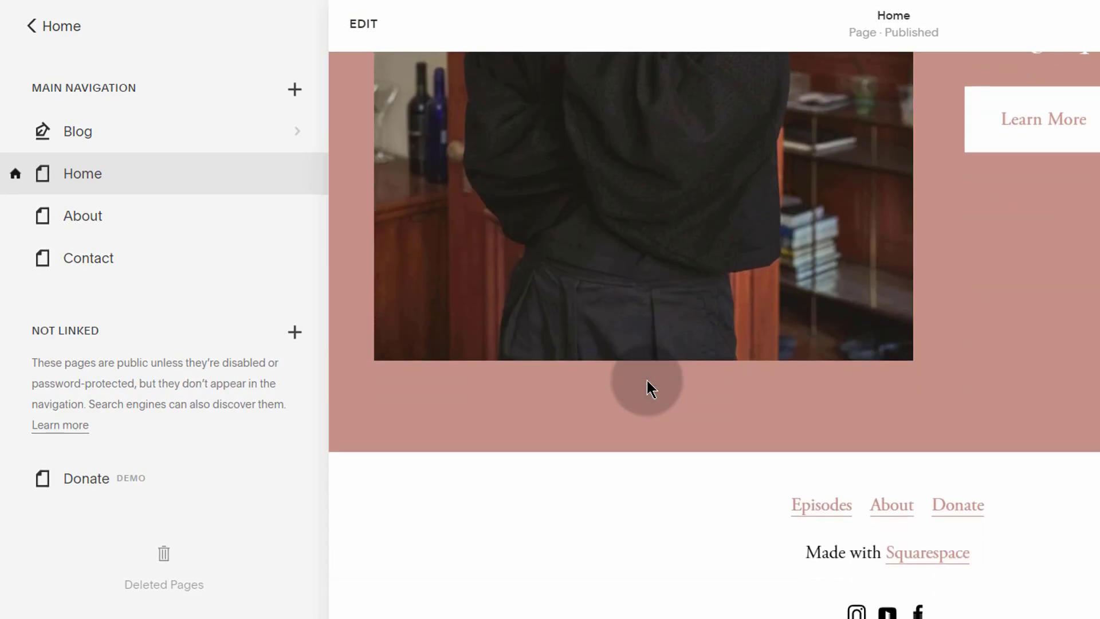
pyautogui.scroll(15, 649, 389)
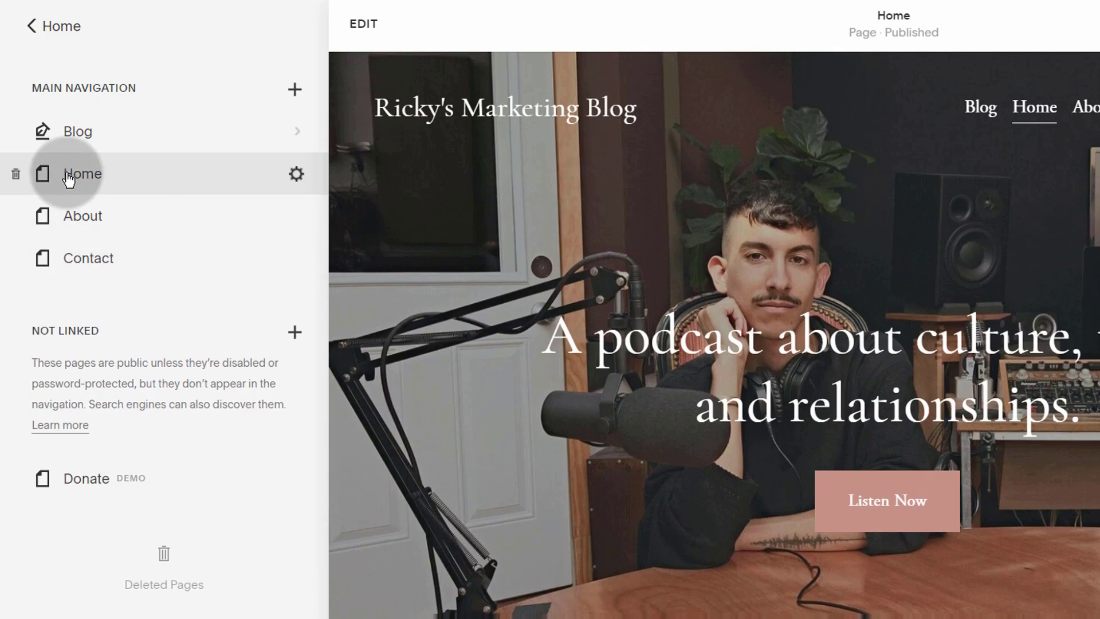
# Step: Add a blank page named New Page to the main navigation
pyautogui.click(295, 88)
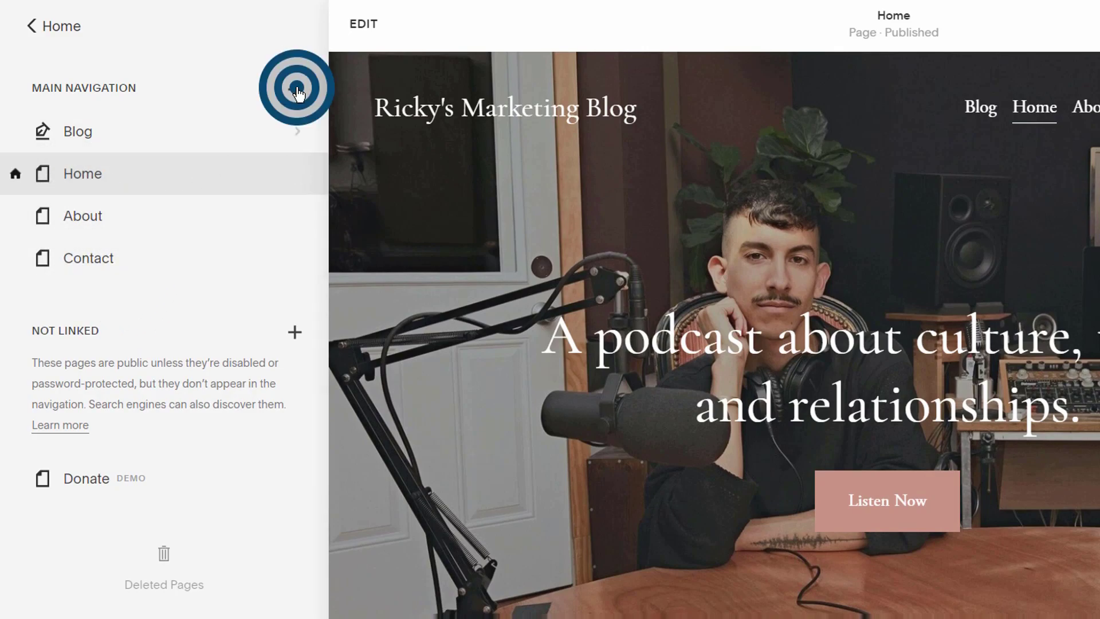
pyautogui.click(229, 171)
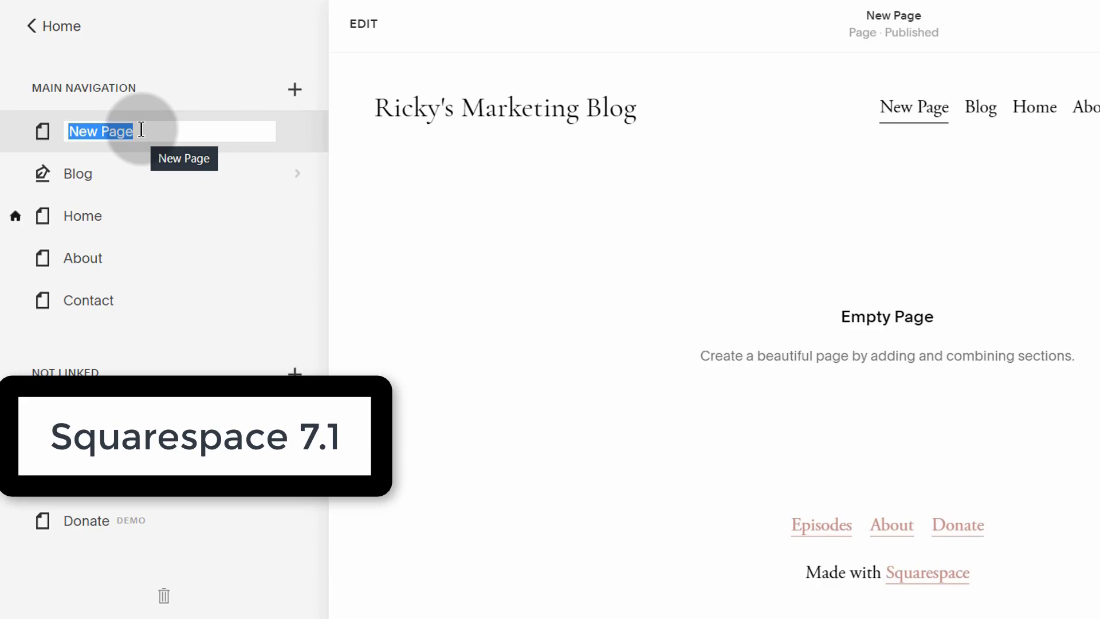
pyautogui.click(141, 131)
pyautogui.moveTo(140, 131); pyautogui.dragTo(70, 129)
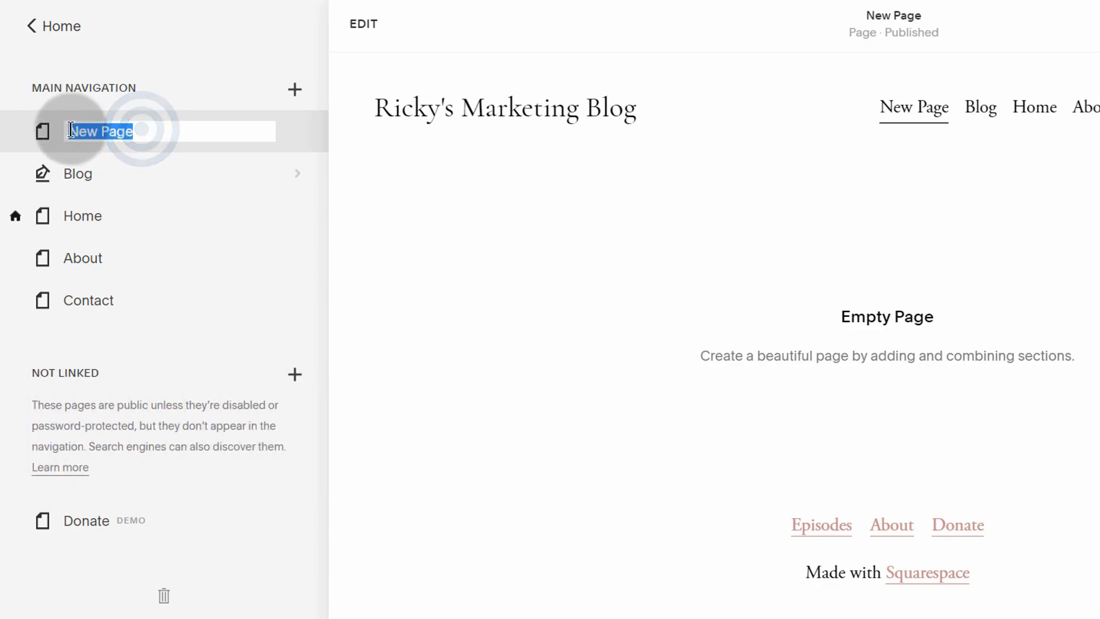
pyautogui.press('Return')
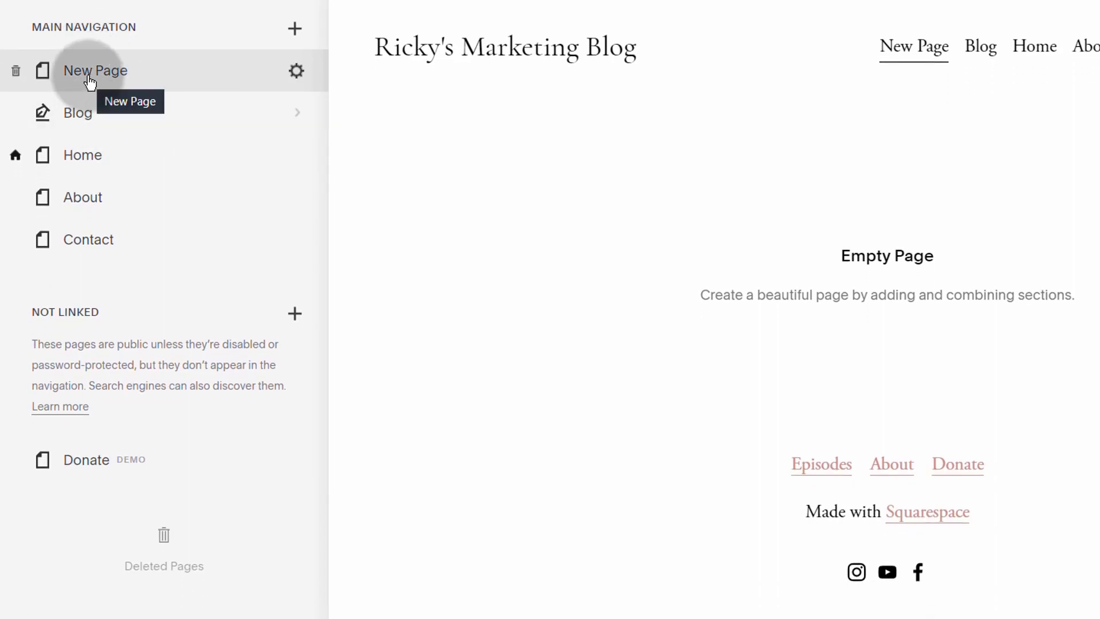
# Step: Set New Page as the site's homepage in its page settings
pyautogui.click(296, 71)
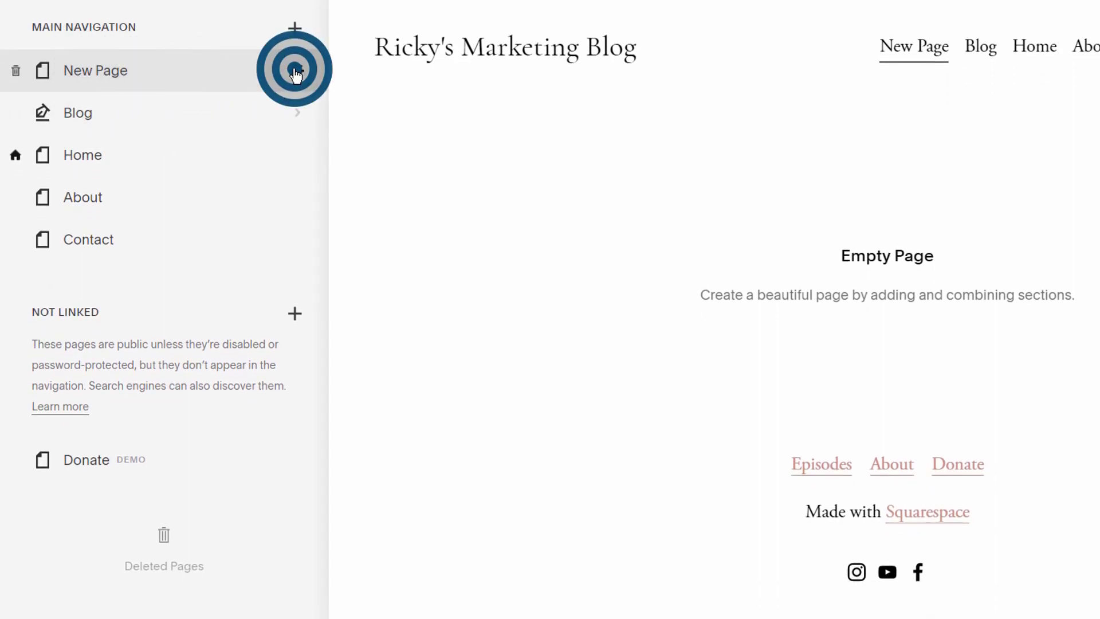
pyautogui.scroll(-3, 774, 487)
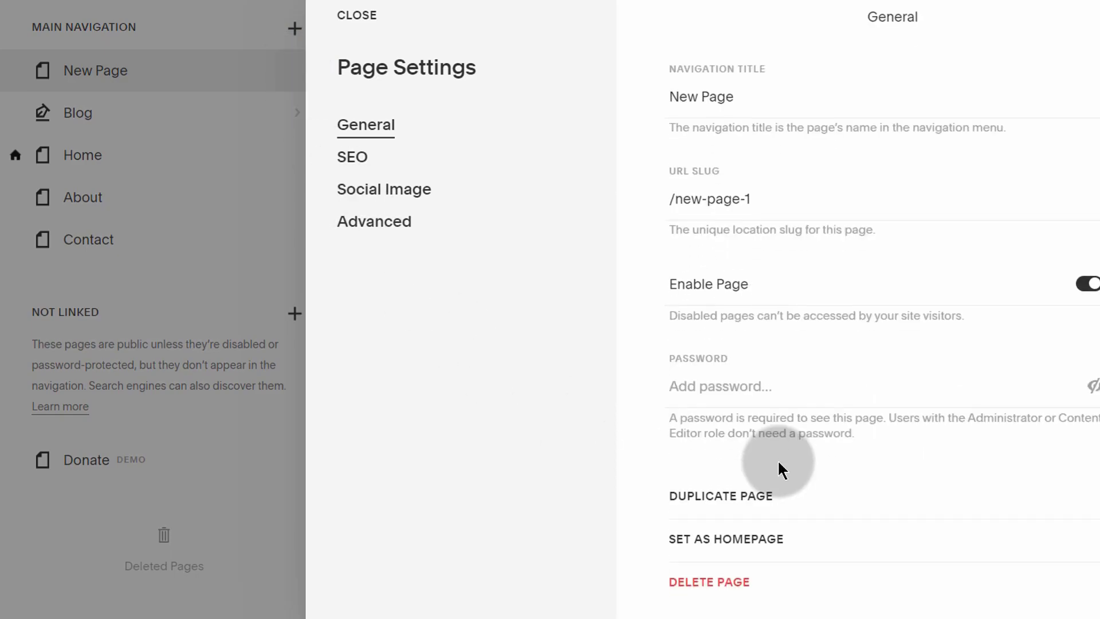
pyautogui.click(721, 534)
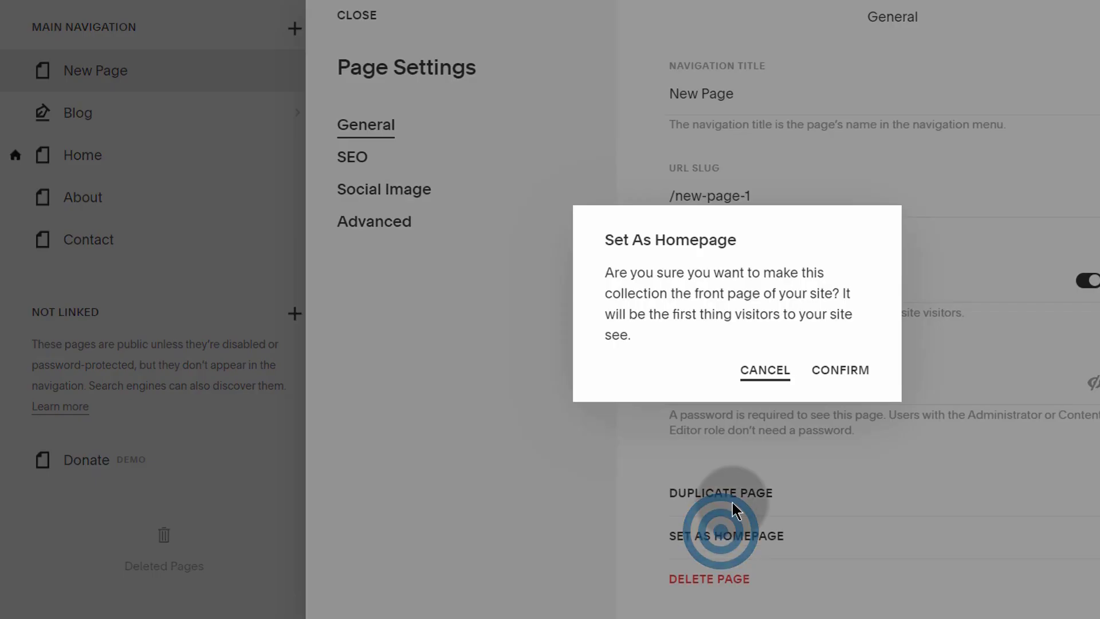
pyautogui.click(853, 367)
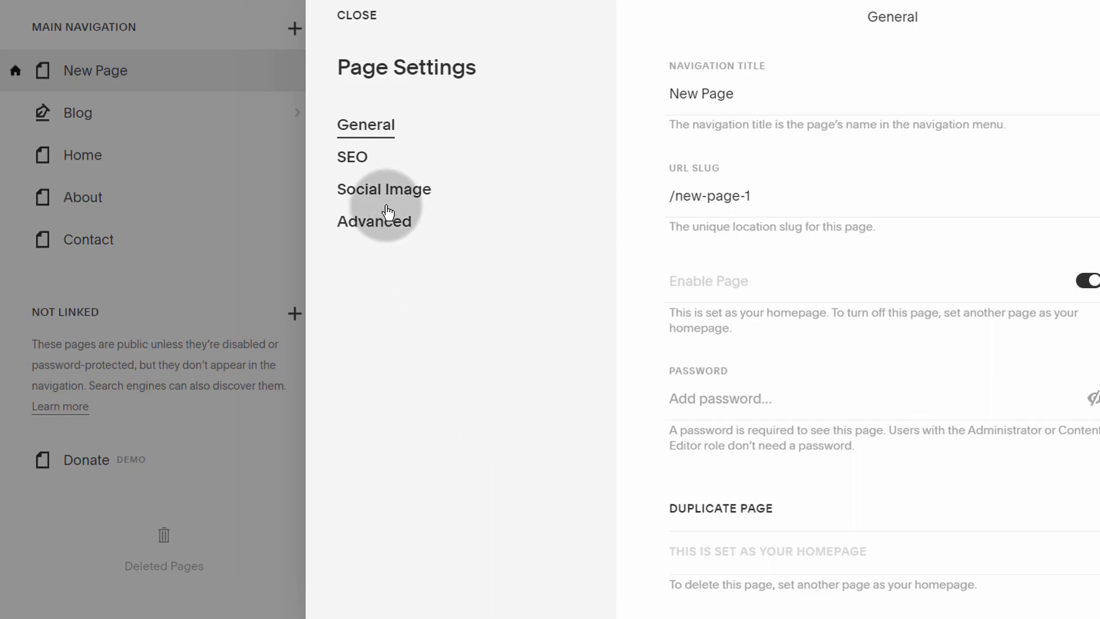
pyautogui.click(367, 14)
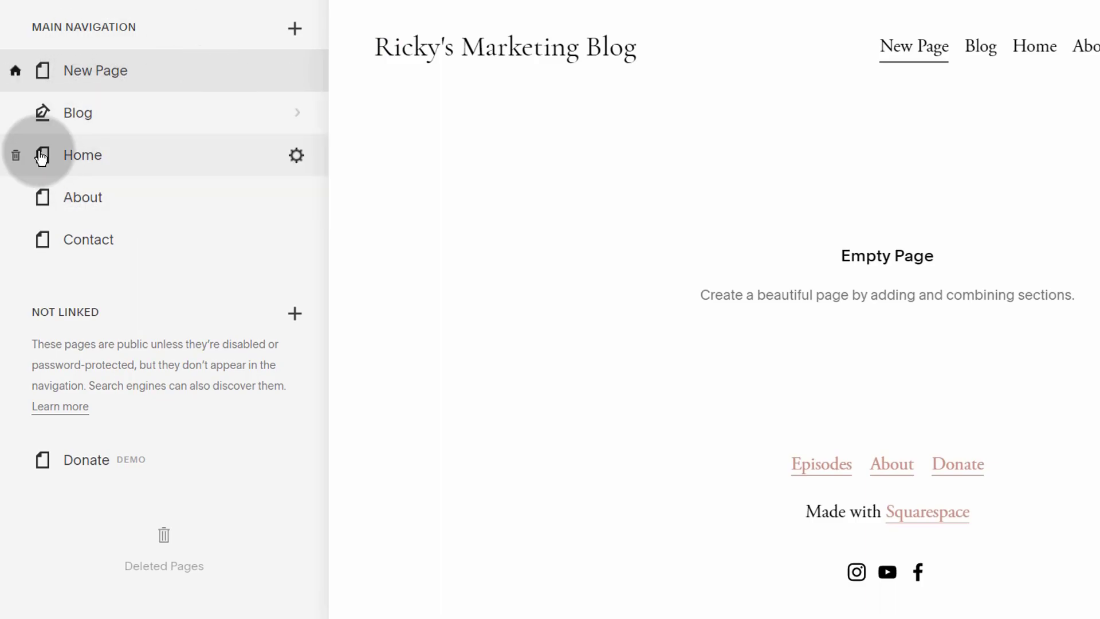
# Step: Delete the old Home page and show New Page in the preview
pyautogui.click(16, 155)
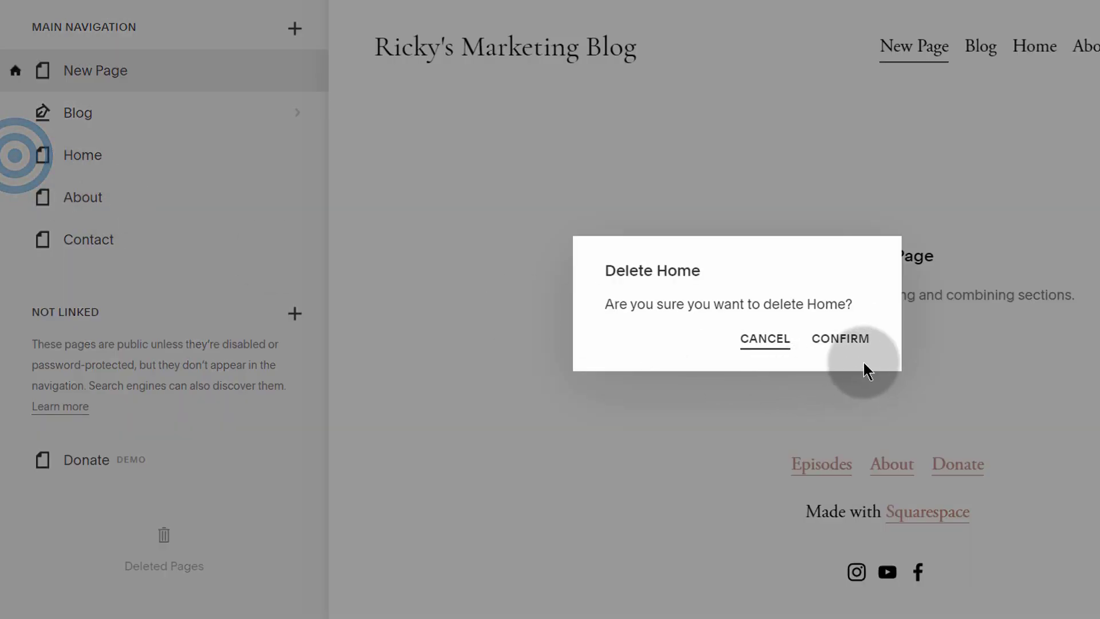
pyautogui.click(841, 338)
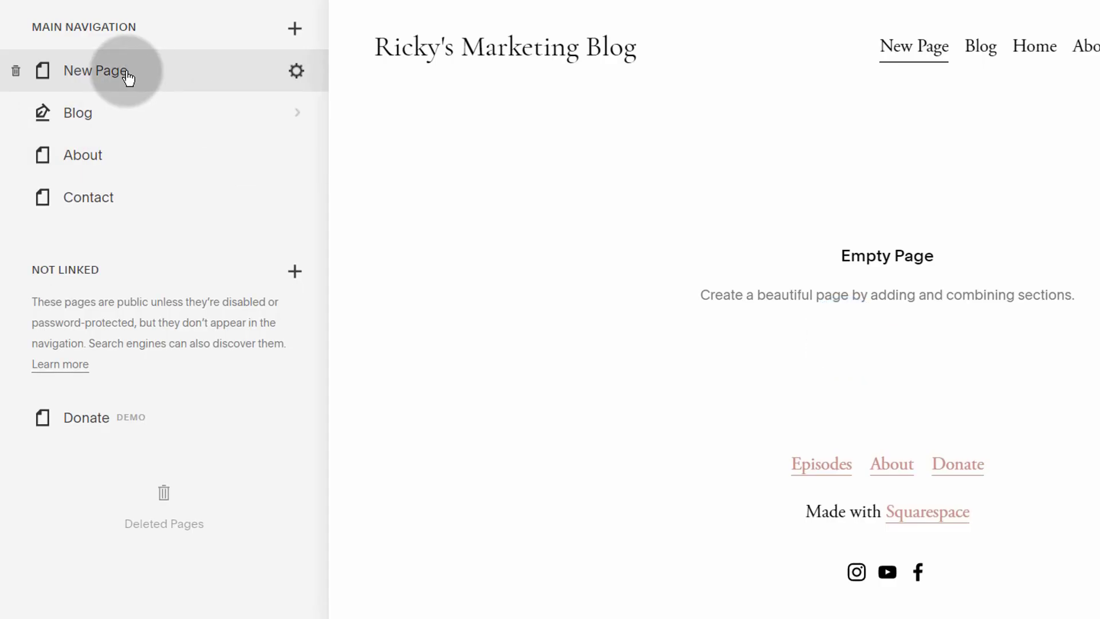
pyautogui.click(124, 71)
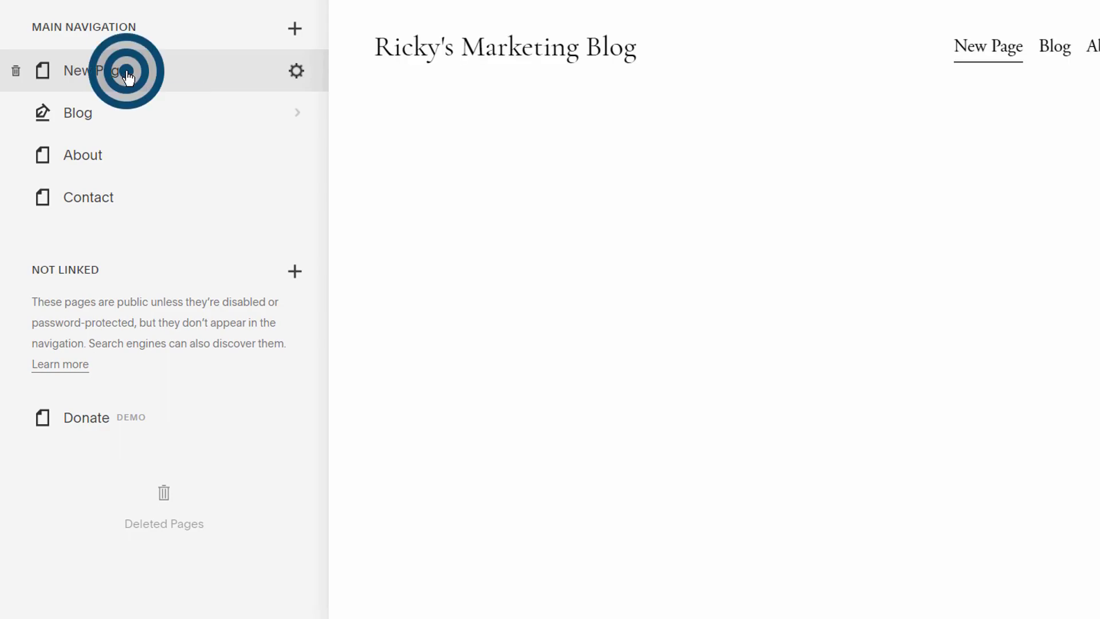
# Step: Set New Page's page and navigation titles to Home and its URL slug to /home, then save
pyautogui.click(296, 73)
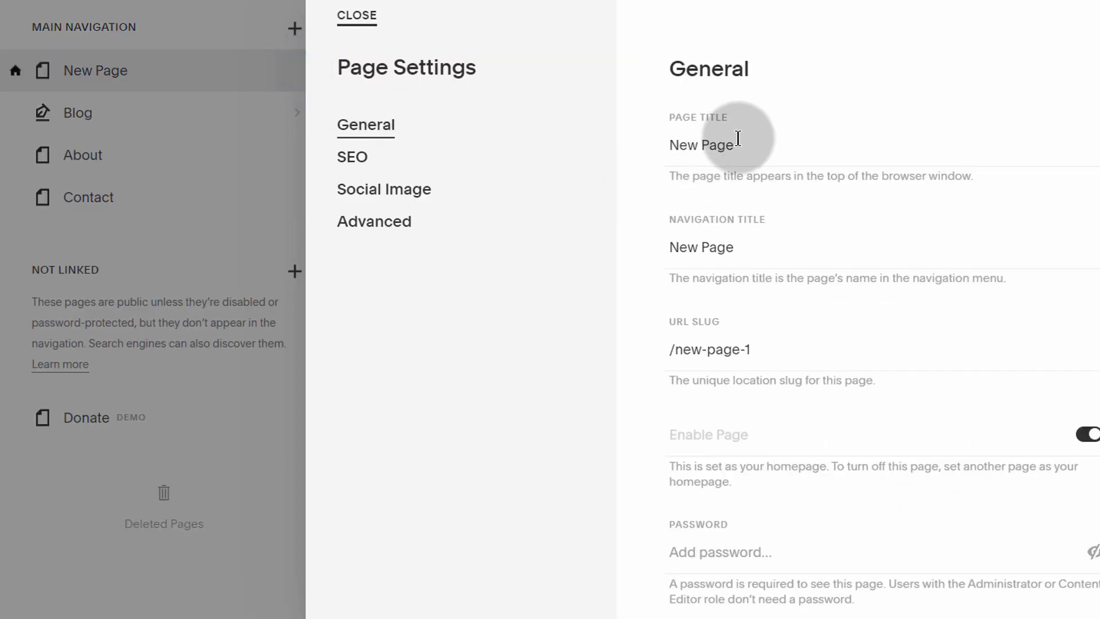
pyautogui.doubleClick(680, 139)
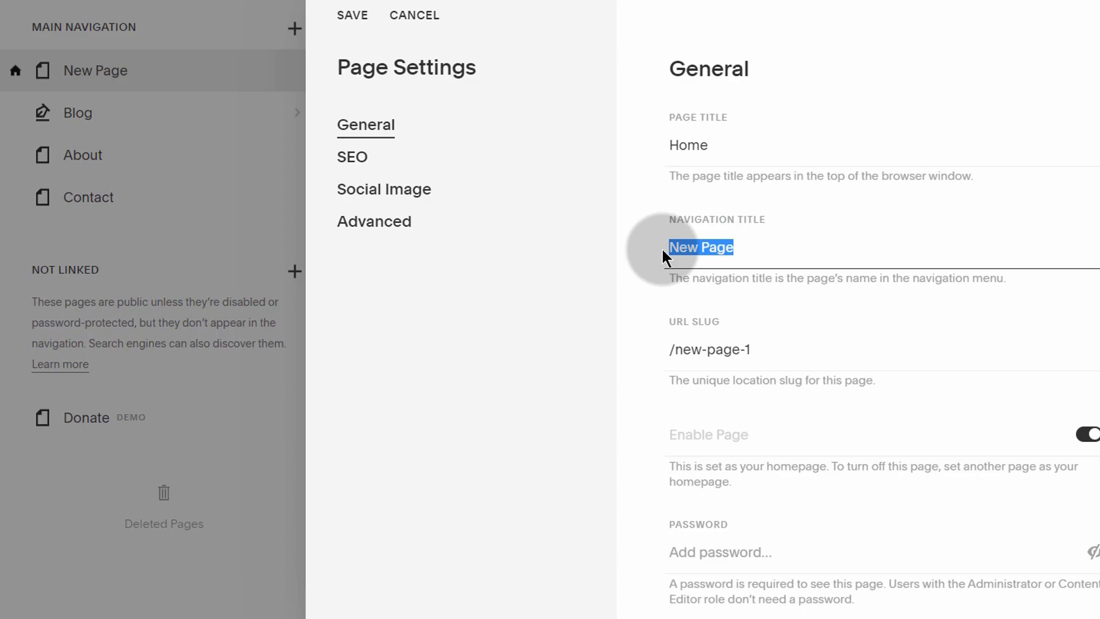
pyautogui.write('Home')
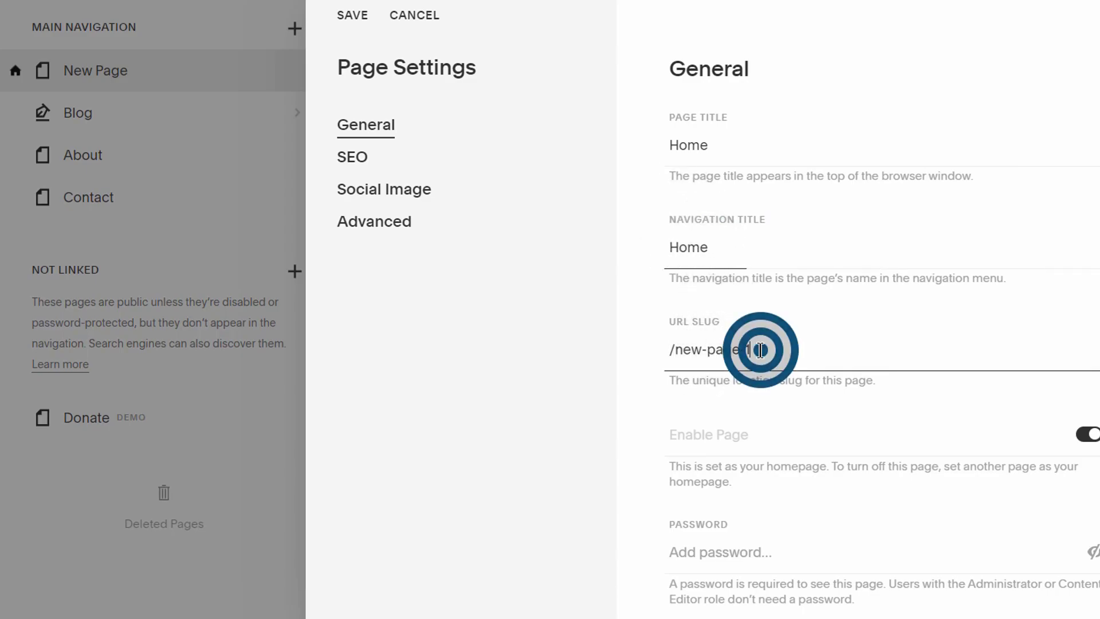
pyautogui.moveTo(757, 348); pyautogui.dragTo(679, 348)
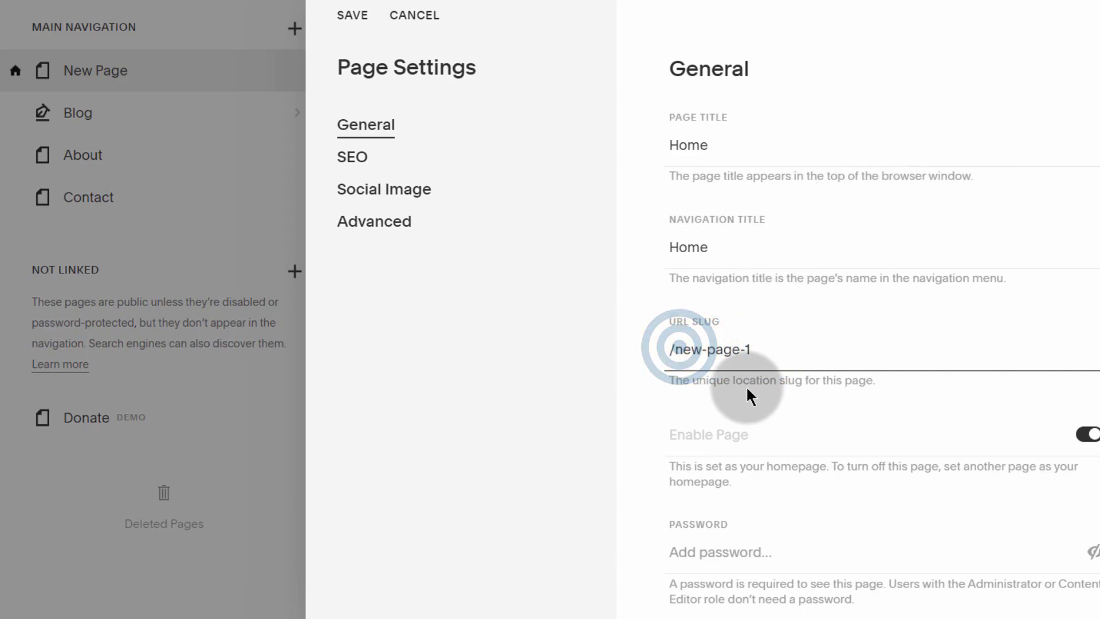
pyautogui.moveTo(755, 347); pyautogui.dragTo(678, 343)
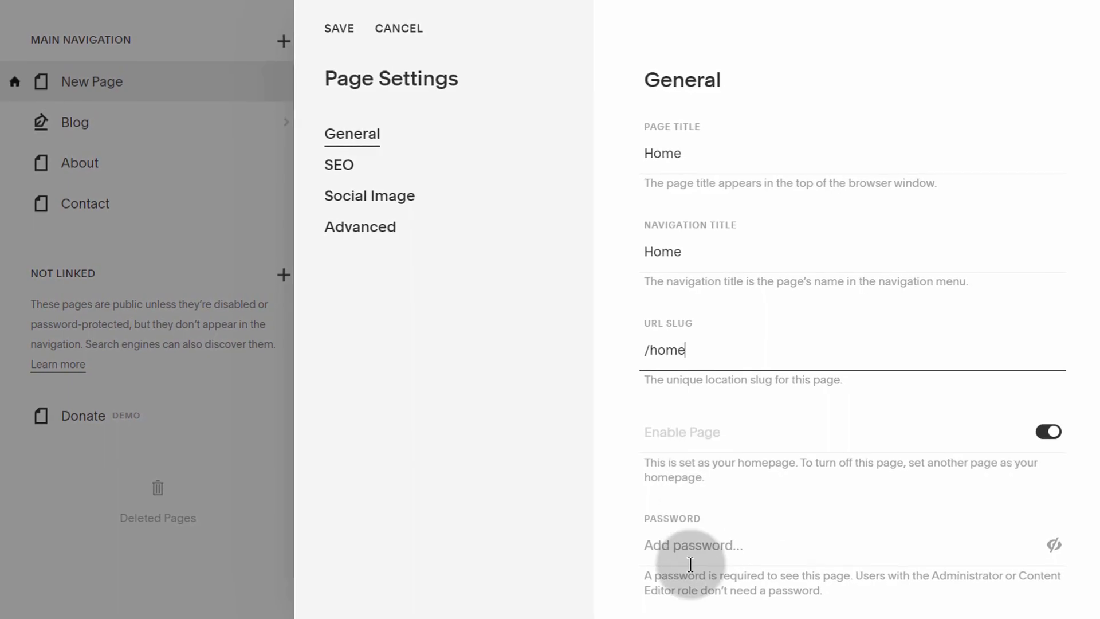
pyautogui.click(732, 547)
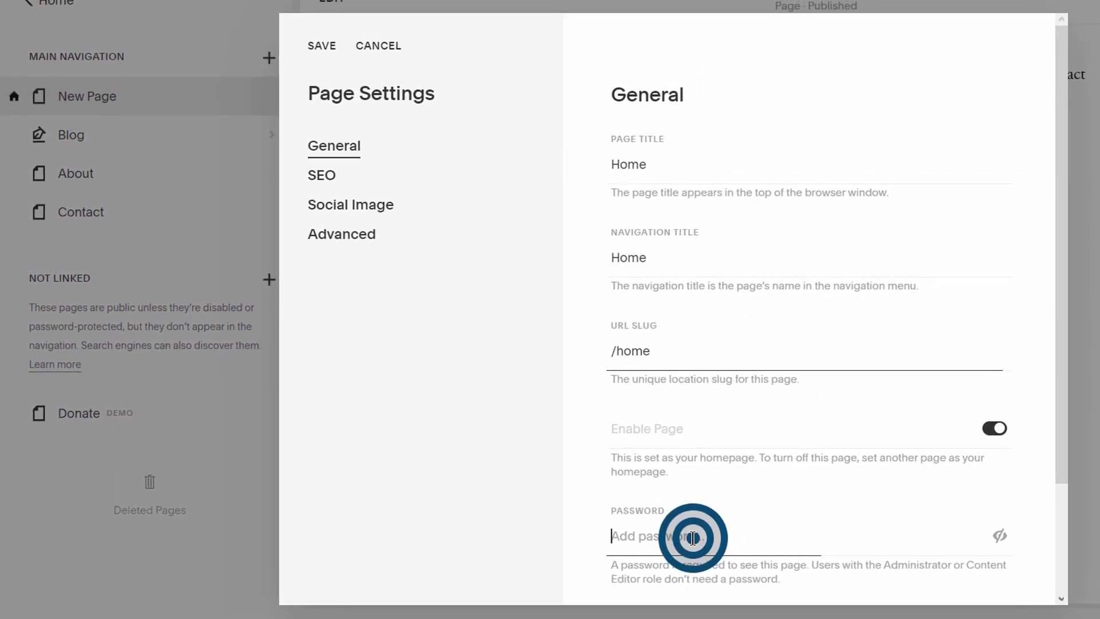
pyautogui.scroll(-2, 659, 493)
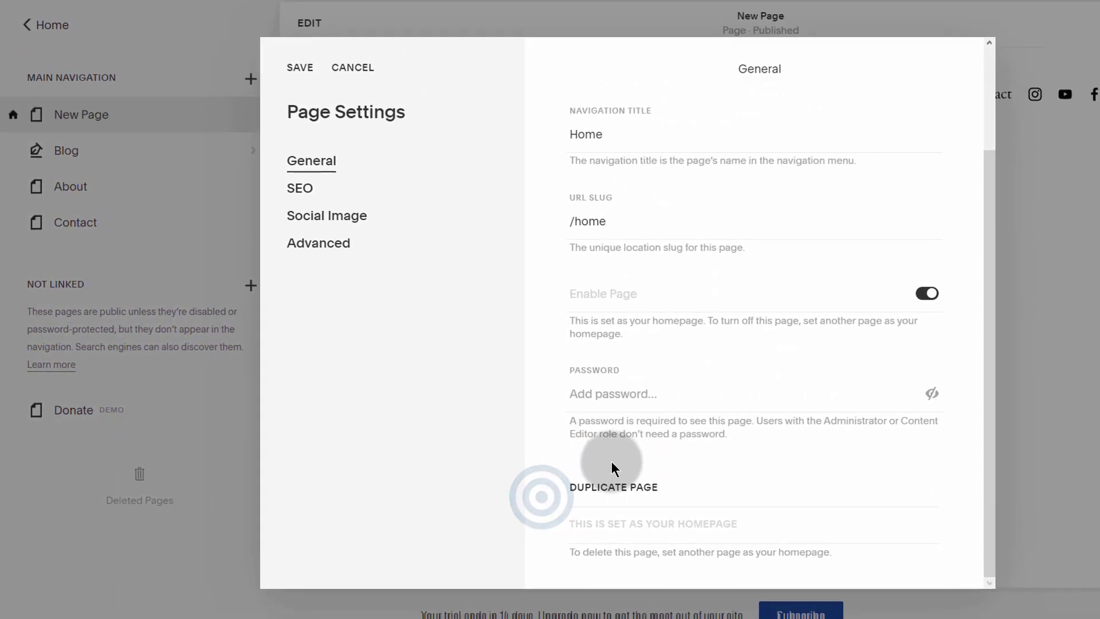
pyautogui.click(274, 84)
pyautogui.click(117, 126)
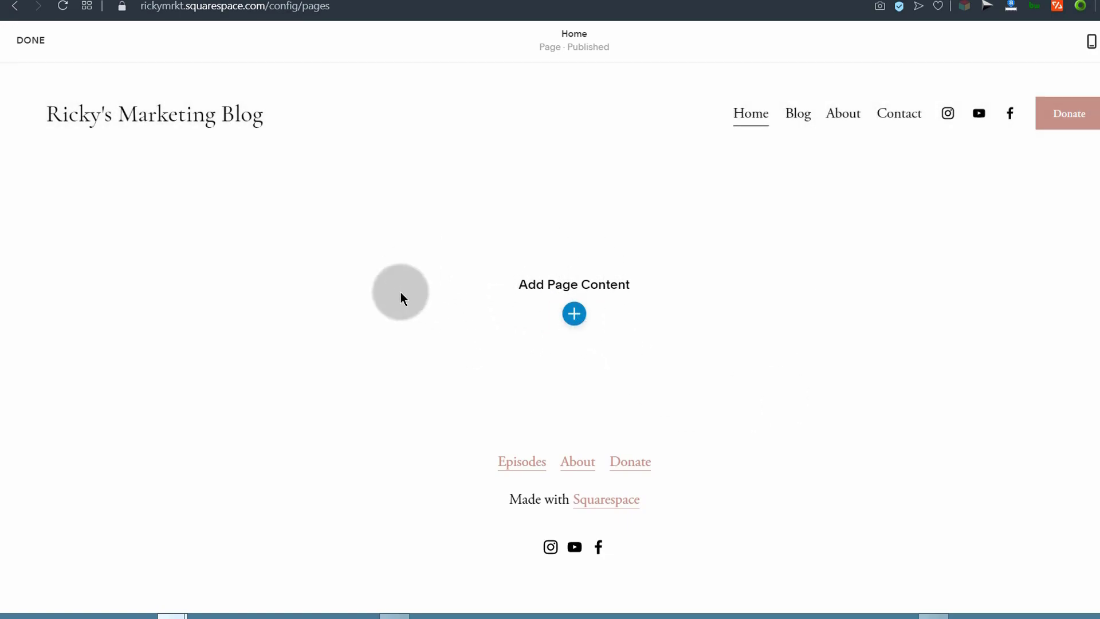
# Step: Insert the mountain-lake headline section reading 'Make it stand out.' into the empty Home page
pyautogui.click(579, 317)
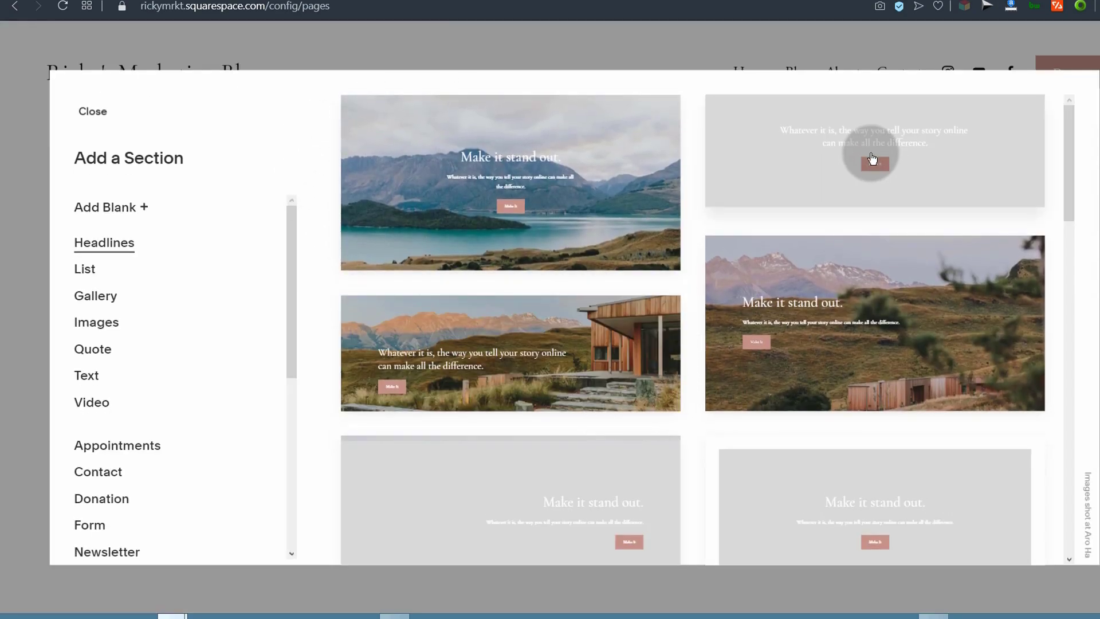
pyautogui.scroll(-6, 545, 372)
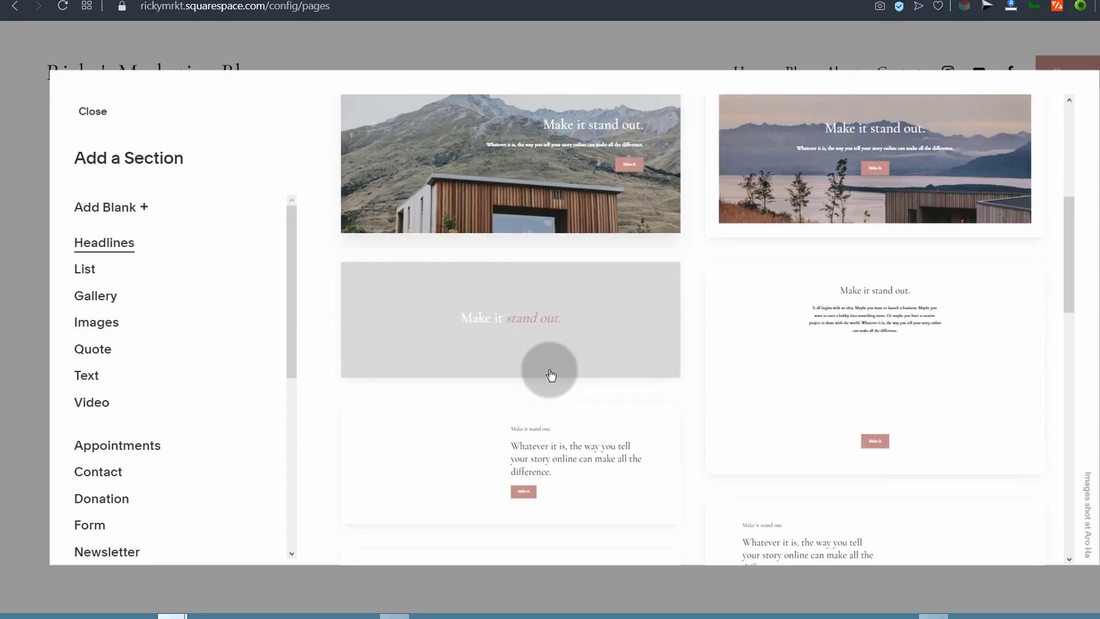
pyautogui.scroll(7, 554, 378)
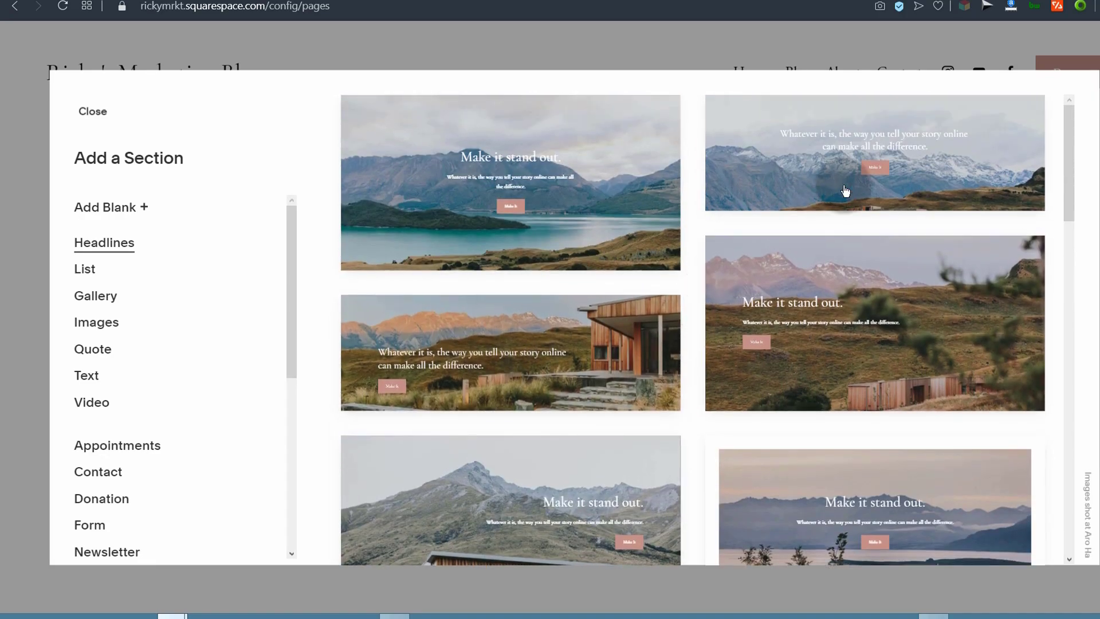
pyautogui.click(572, 226)
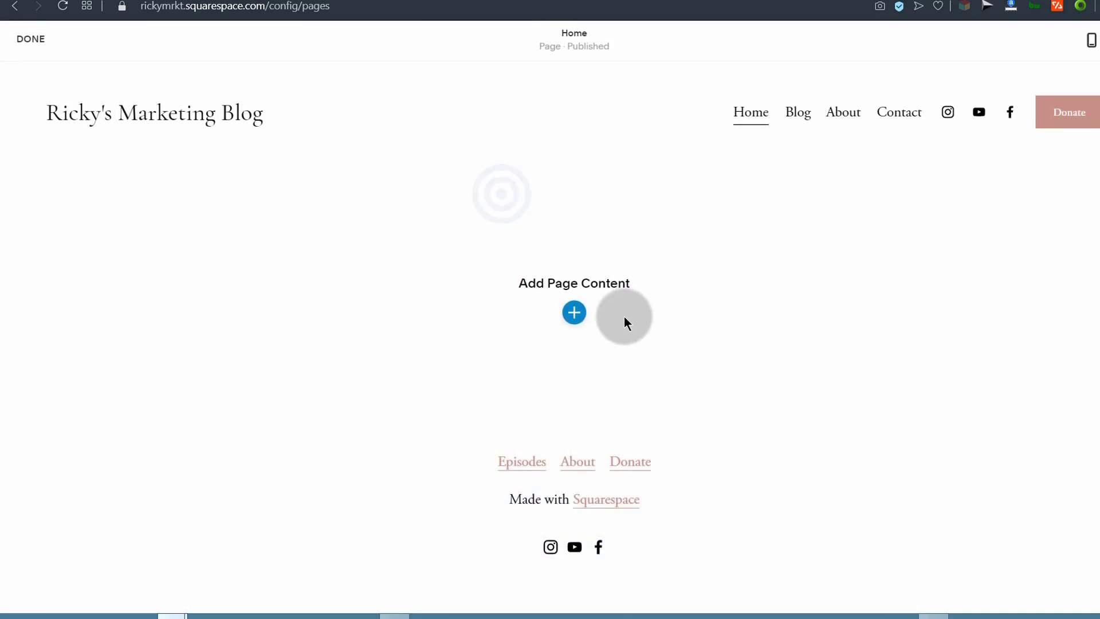
pyautogui.moveTo(400, 321); pyautogui.dragTo(714, 318)
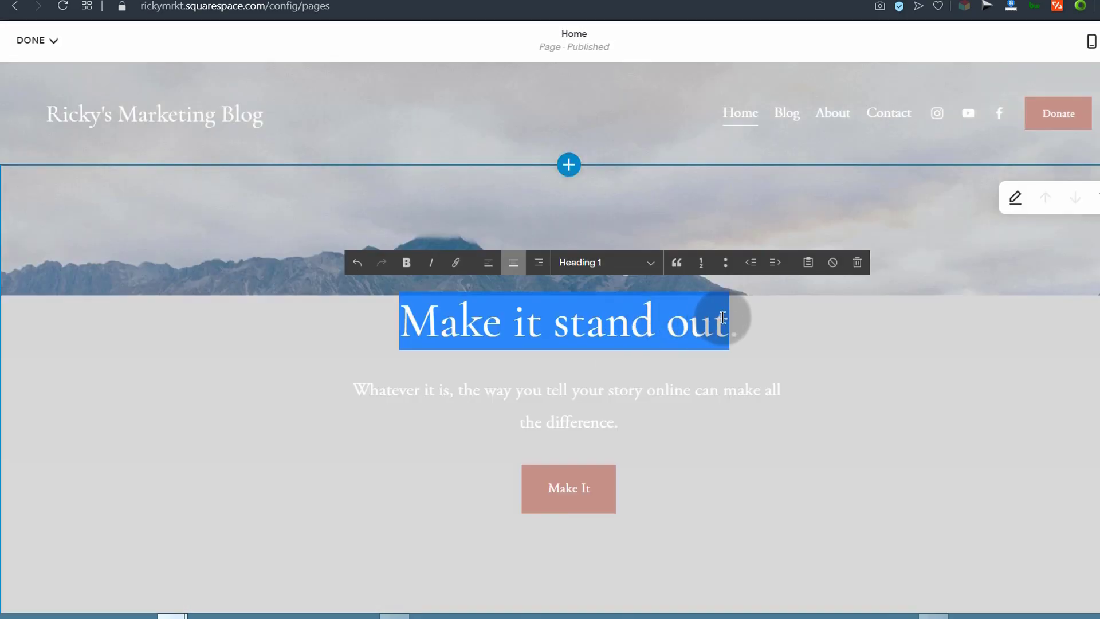
# Step: Change the hero heading to 'Welcome to my Website.' and select the subtitle paragraph for replacement
pyautogui.click(487, 322)
pyautogui.moveTo(400, 321); pyautogui.dragTo(715, 318)
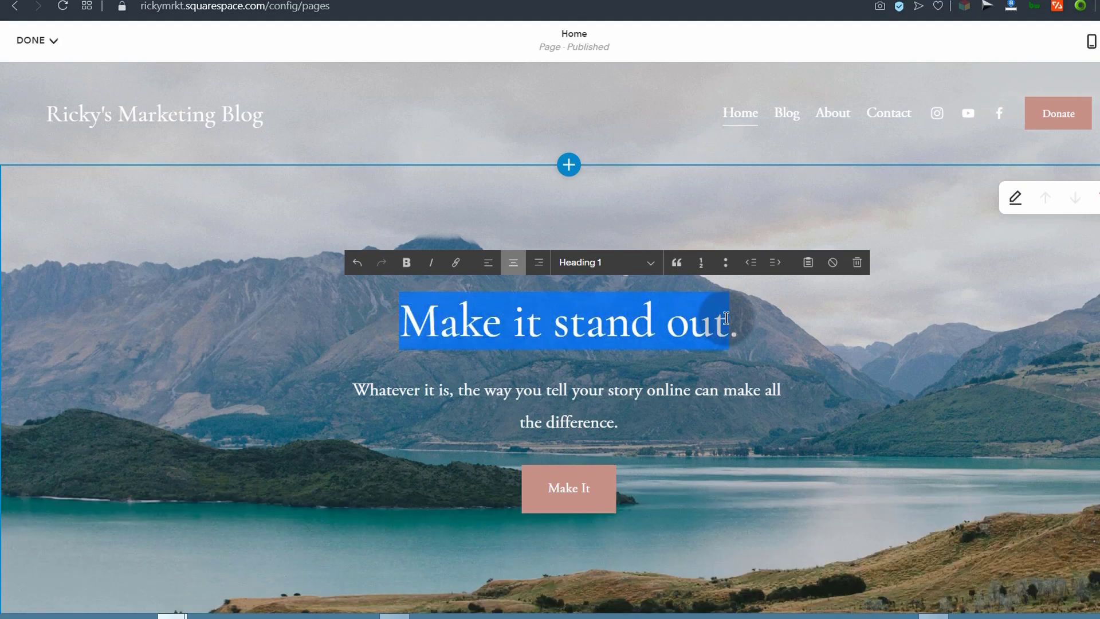
pyautogui.write('We')
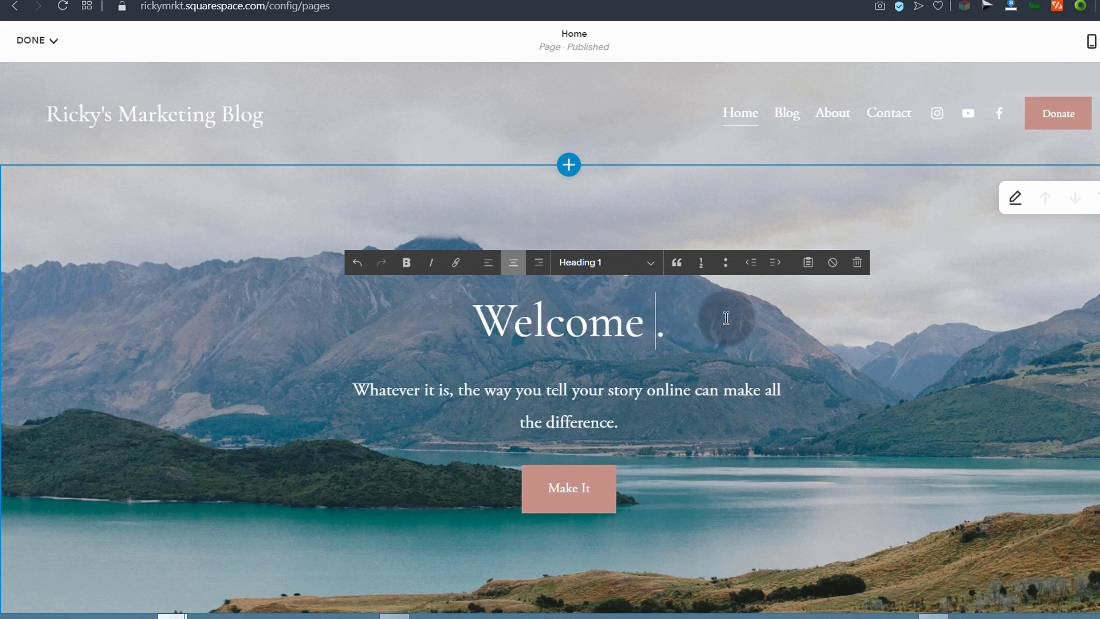
pyautogui.write('lcome to my Website')
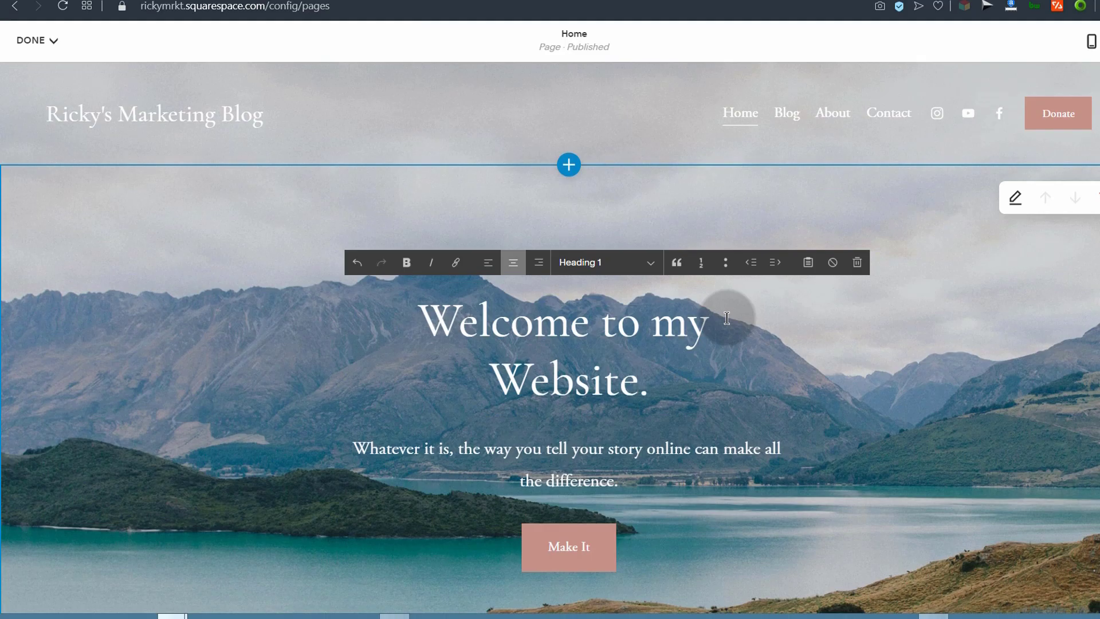
pyautogui.moveTo(418, 309); pyautogui.dragTo(650, 380)
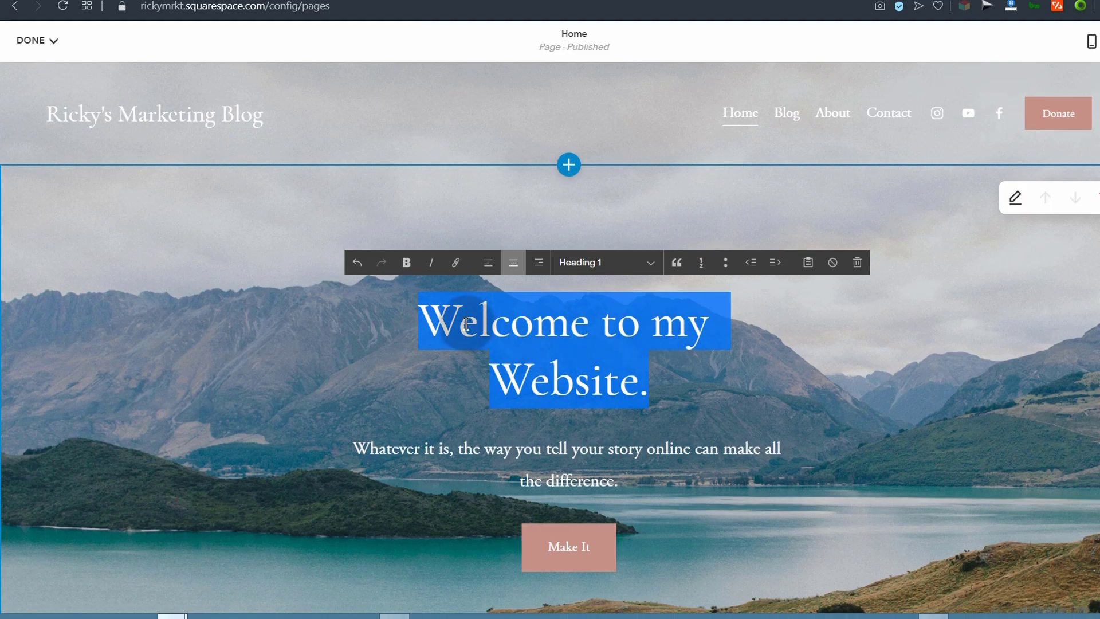
pyautogui.click(508, 341)
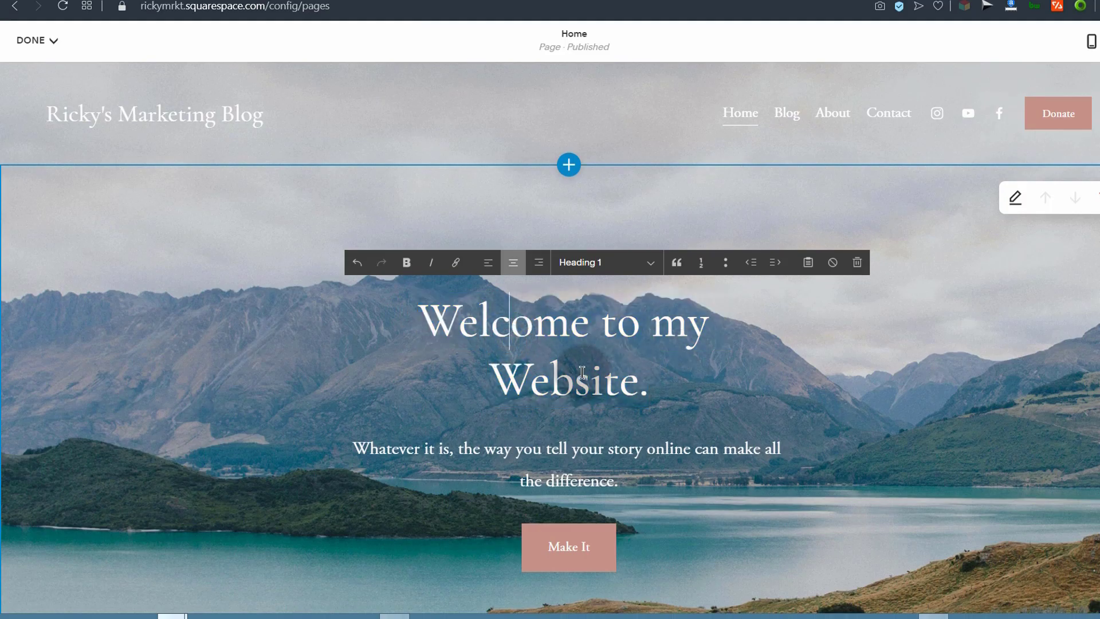
pyautogui.scroll(-4, 573, 318)
pyautogui.scroll(4, 581, 317)
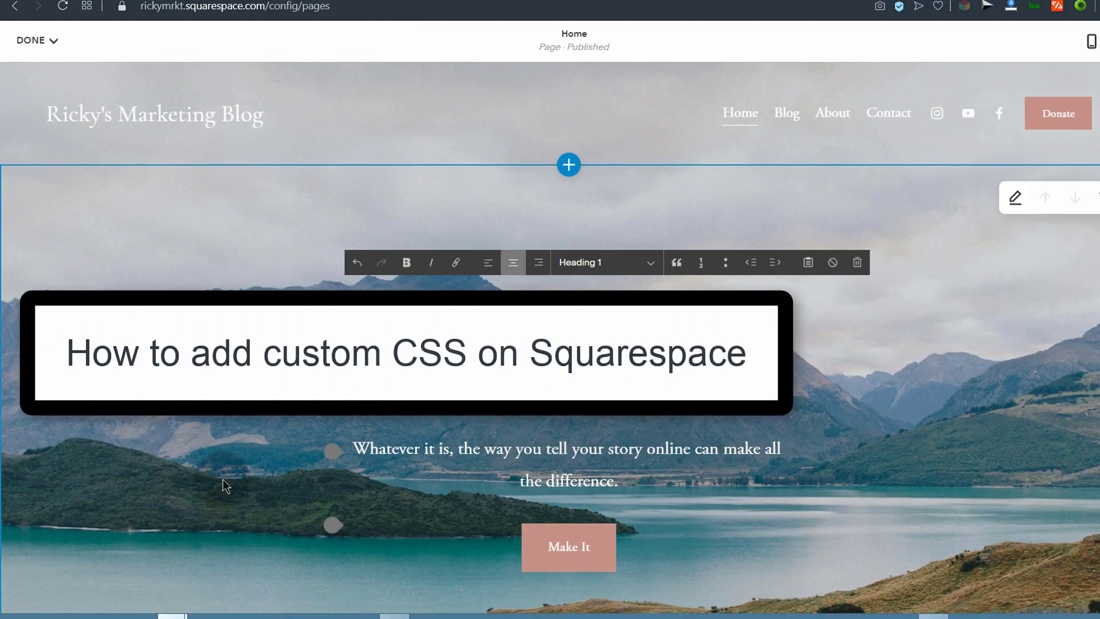
pyautogui.moveTo(351, 448); pyautogui.dragTo(602, 480)
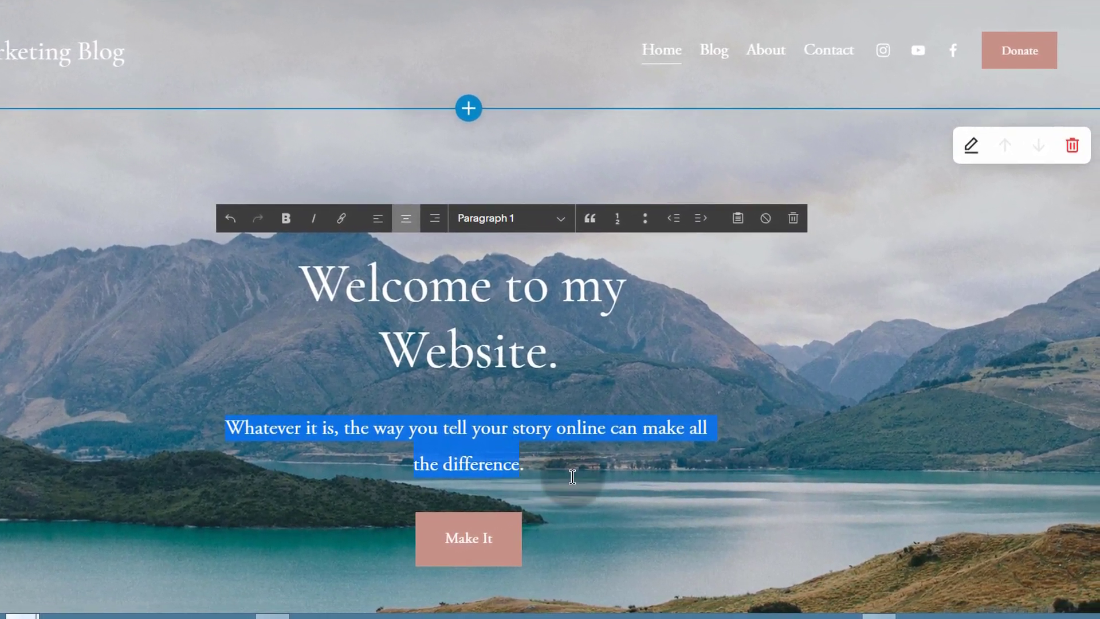
# Step: Set the subtitle to 'Welcome to my Marketing blog. I share tips weekly.' and the hero button size to Medium
pyautogui.write('Welcome to my Marketing blog. I share tips ')
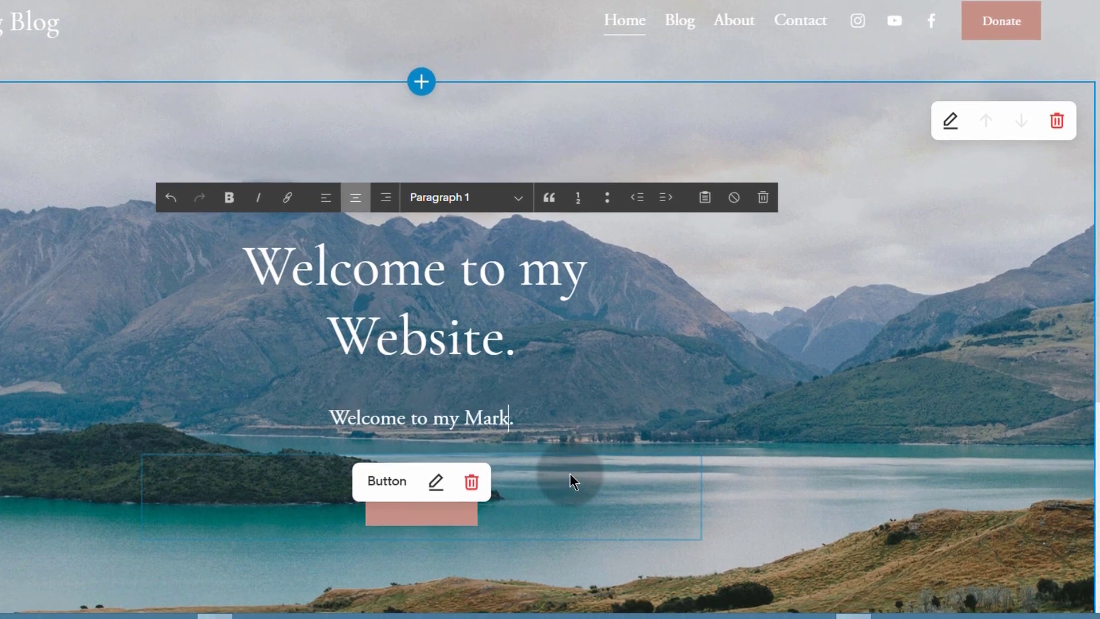
pyautogui.write('weekly.')
pyautogui.click(410, 478)
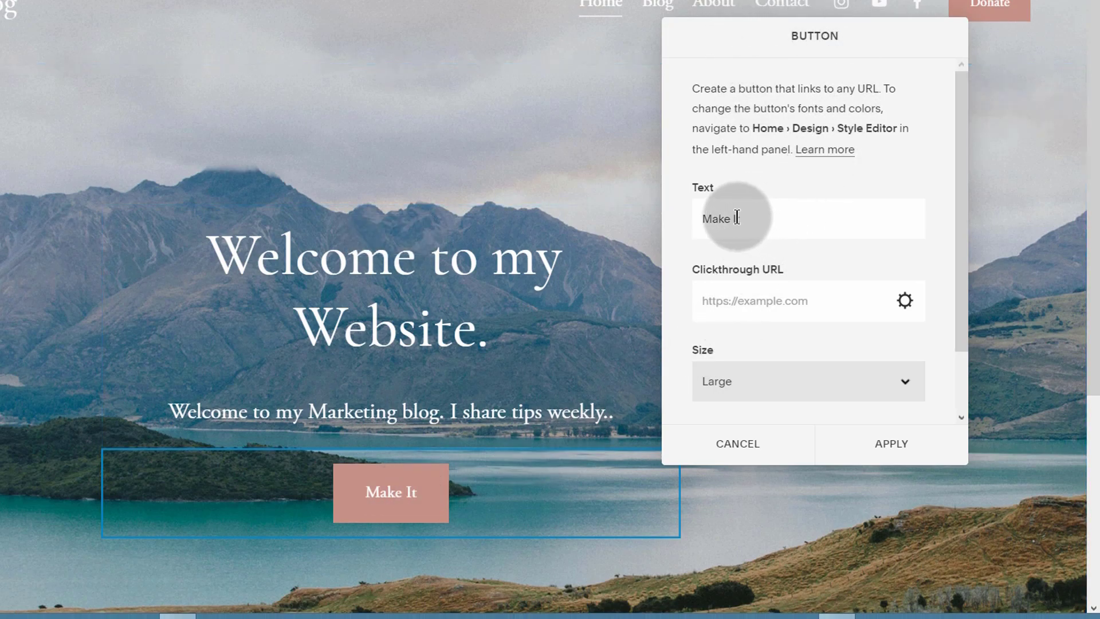
pyautogui.moveTo(747, 219); pyautogui.dragTo(694, 216)
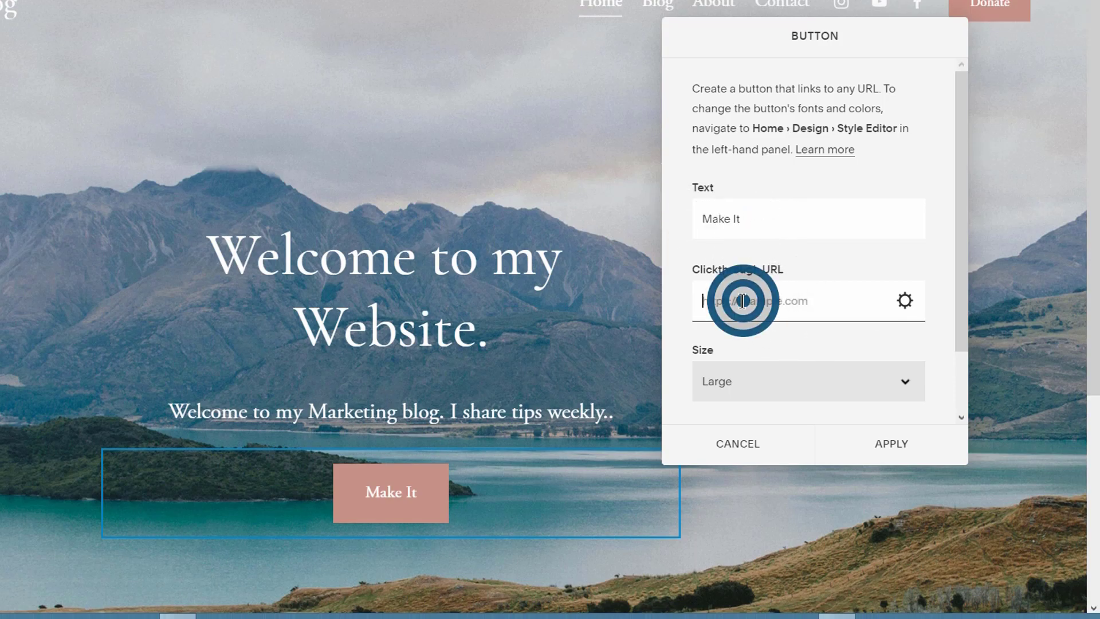
pyautogui.scroll(-2, 771, 336)
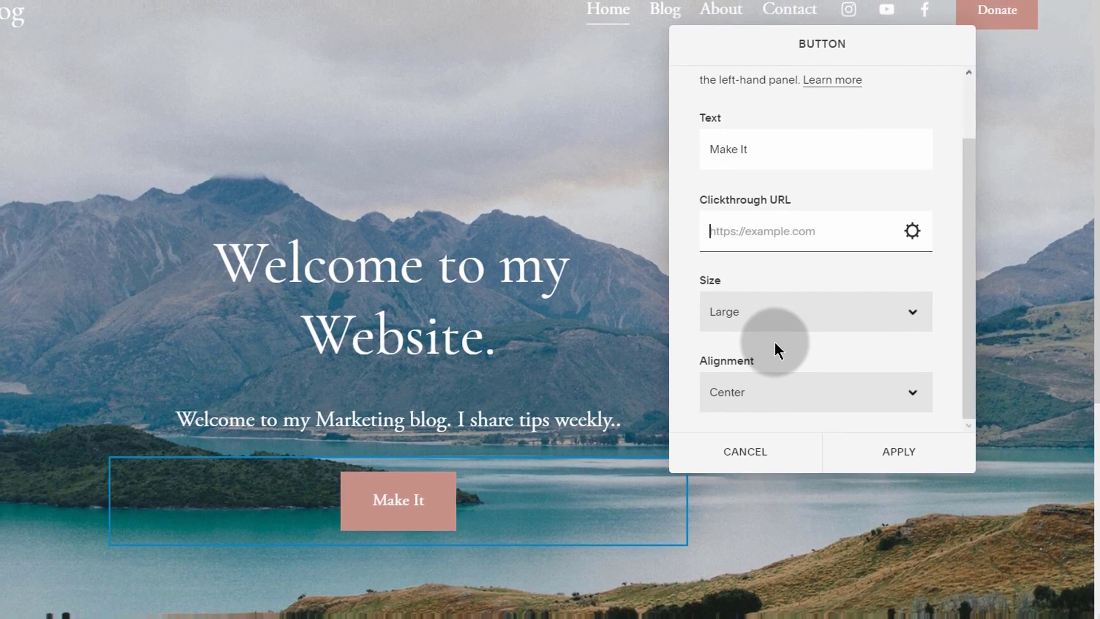
pyautogui.click(766, 315)
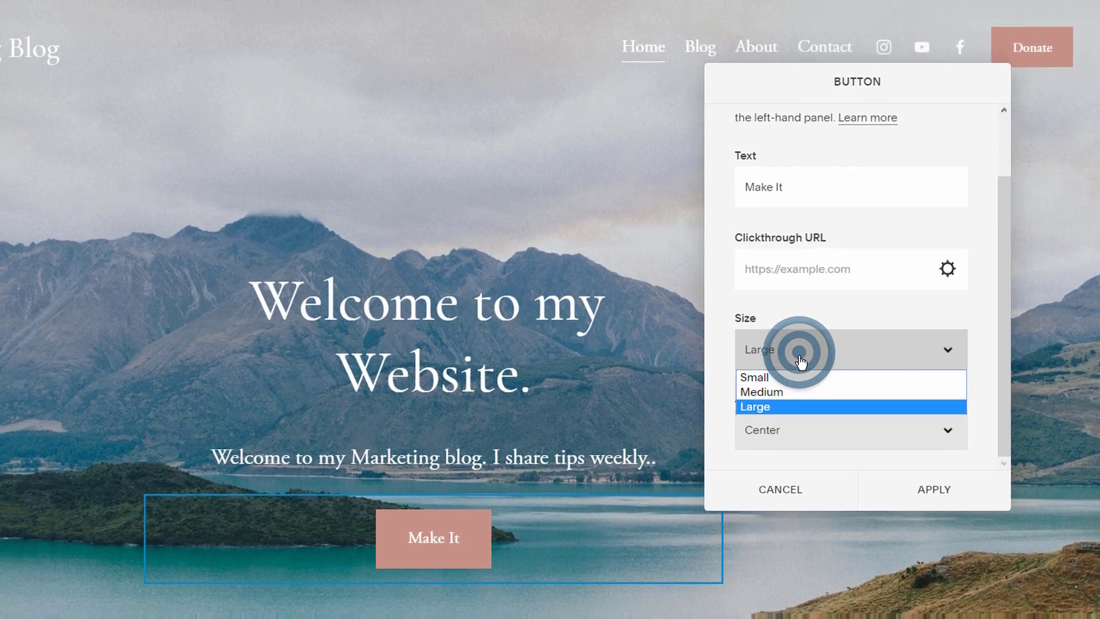
pyautogui.click(785, 393)
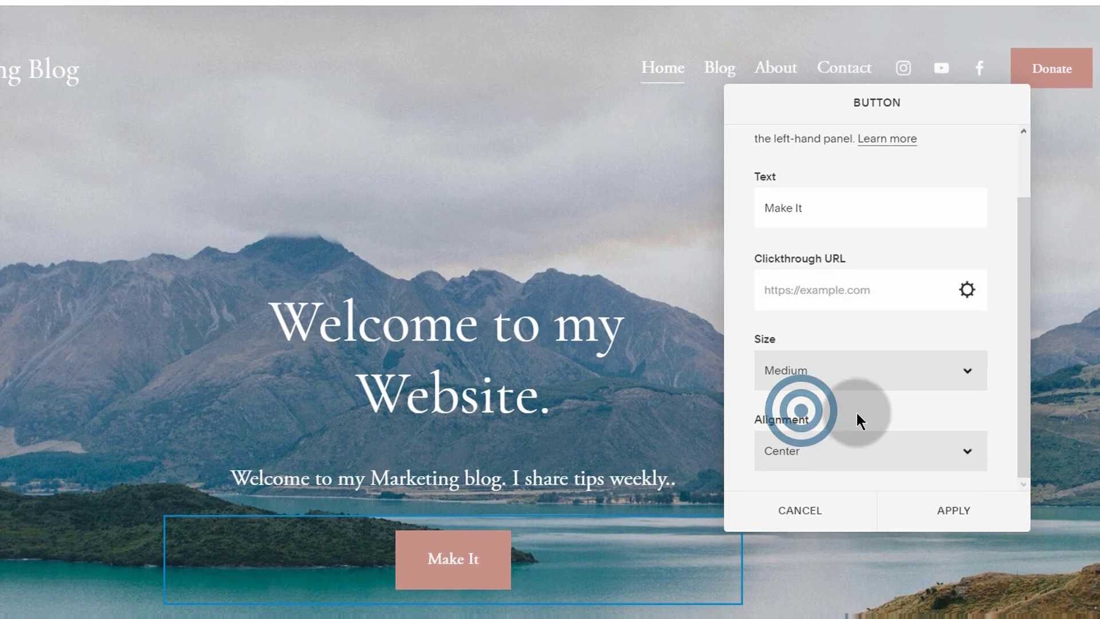
# Step: Give the hero button a # link and the label 'Learn More About Me', then apply
pyautogui.click(968, 291)
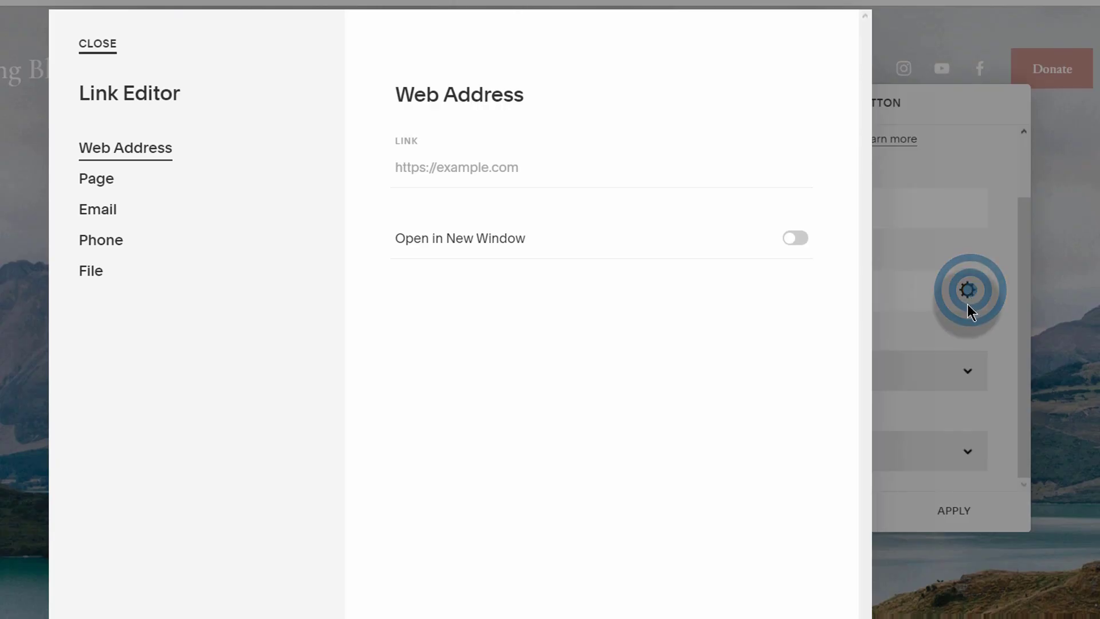
pyautogui.click(98, 177)
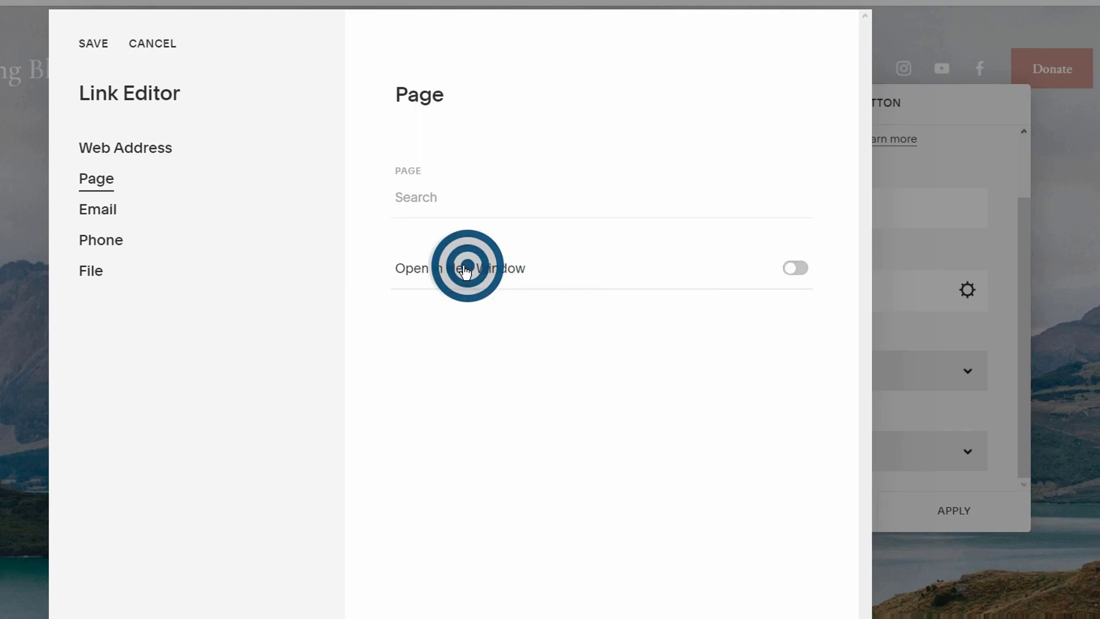
pyautogui.click(163, 46)
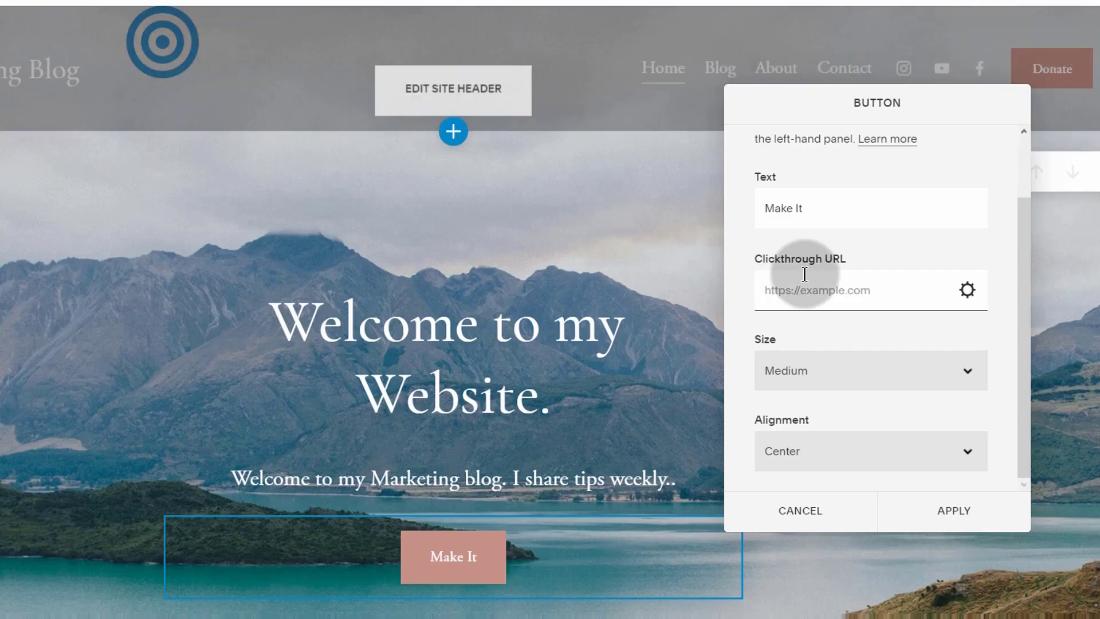
pyautogui.click(781, 289)
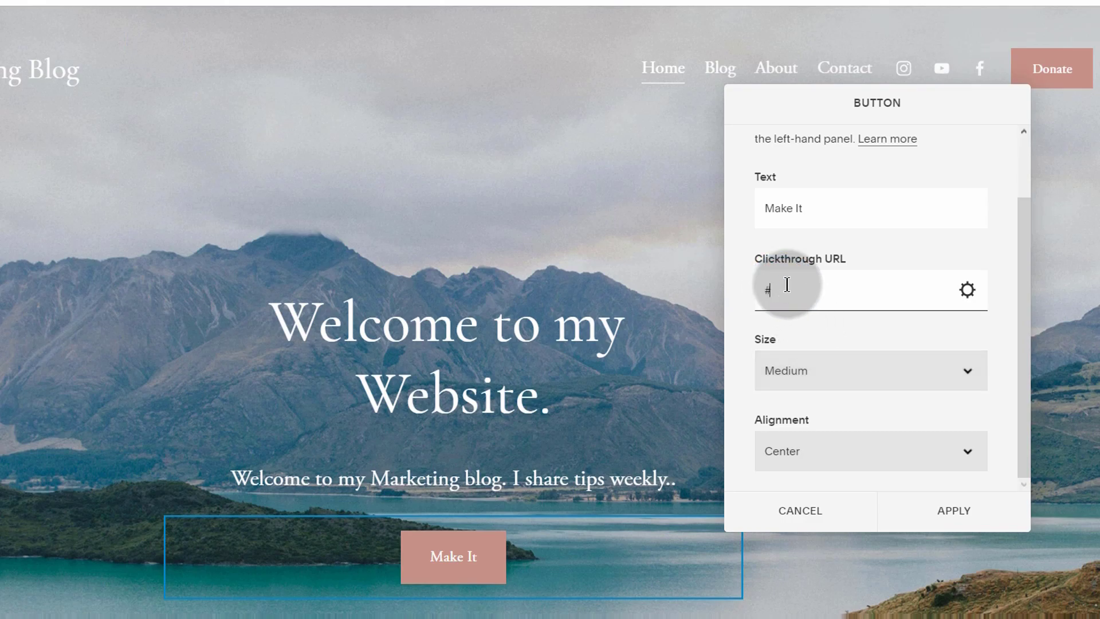
pyautogui.click(822, 205)
pyautogui.doubleClick(823, 205)
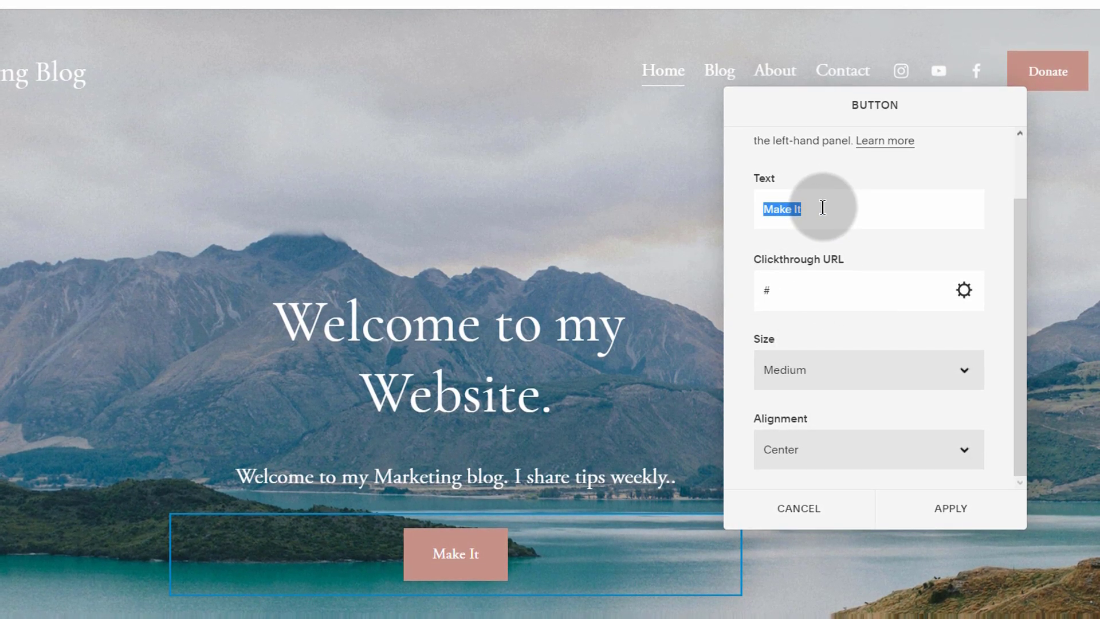
pyautogui.write('Learn')
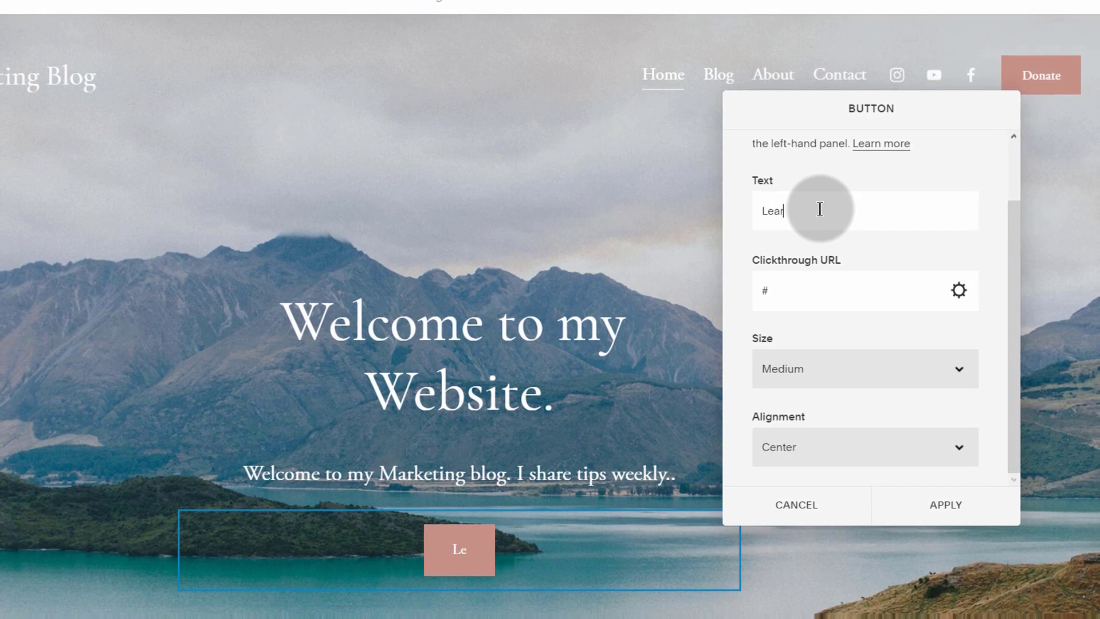
pyautogui.write(' More Abo')
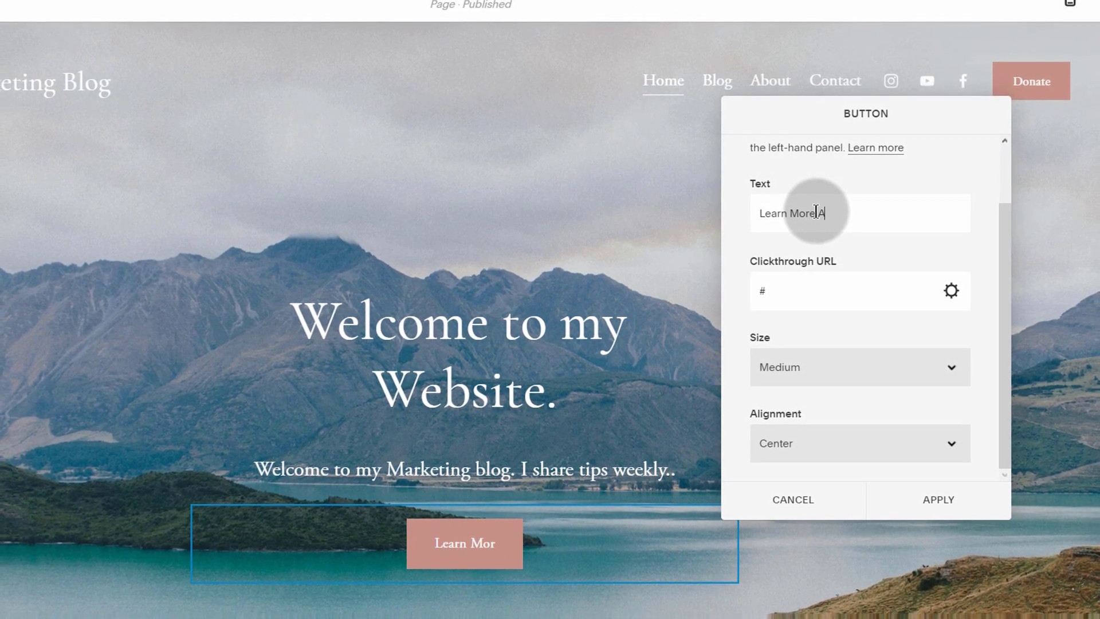
pyautogui.write('ut Me')
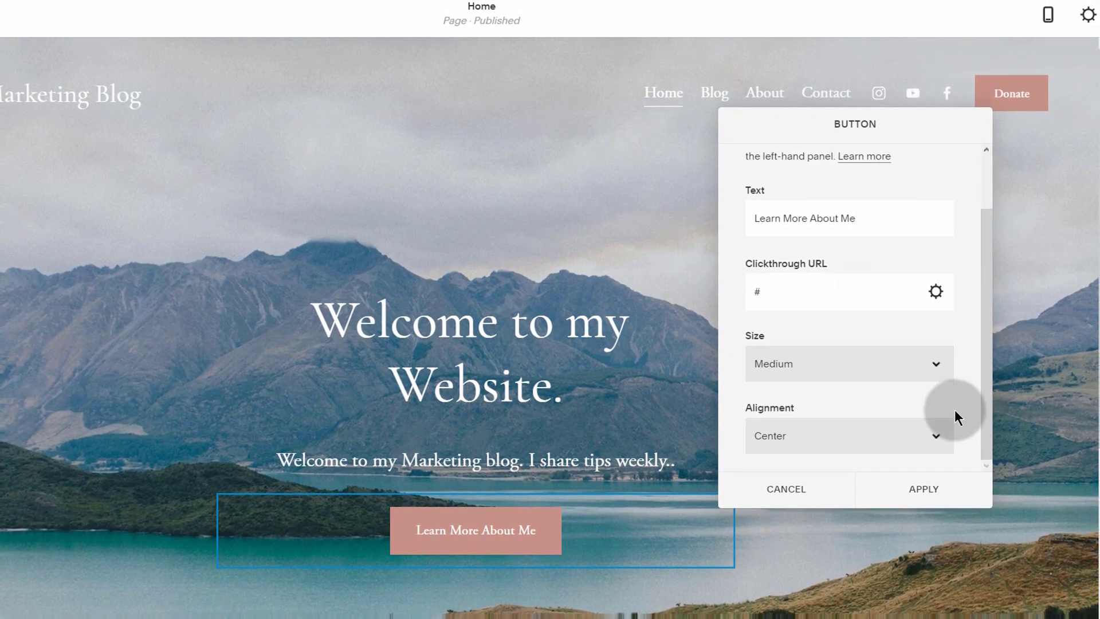
pyautogui.click(924, 490)
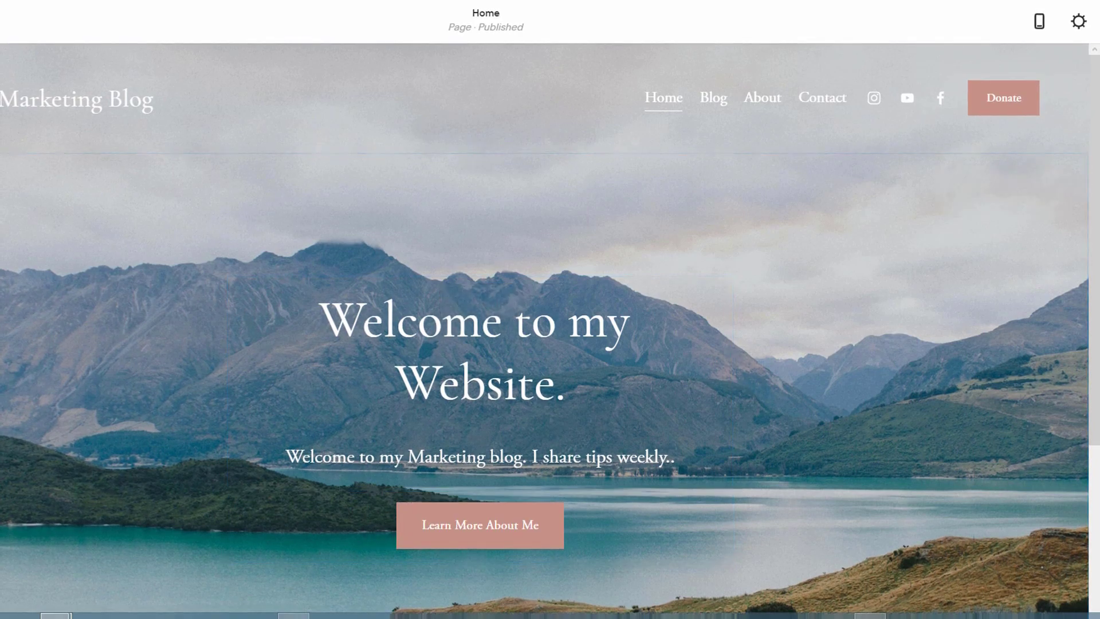
# Step: Adjust the hero section's content width, trying L and a custom 50 before choosing M
pyautogui.moveTo(324, 303); pyautogui.dragTo(534, 379)
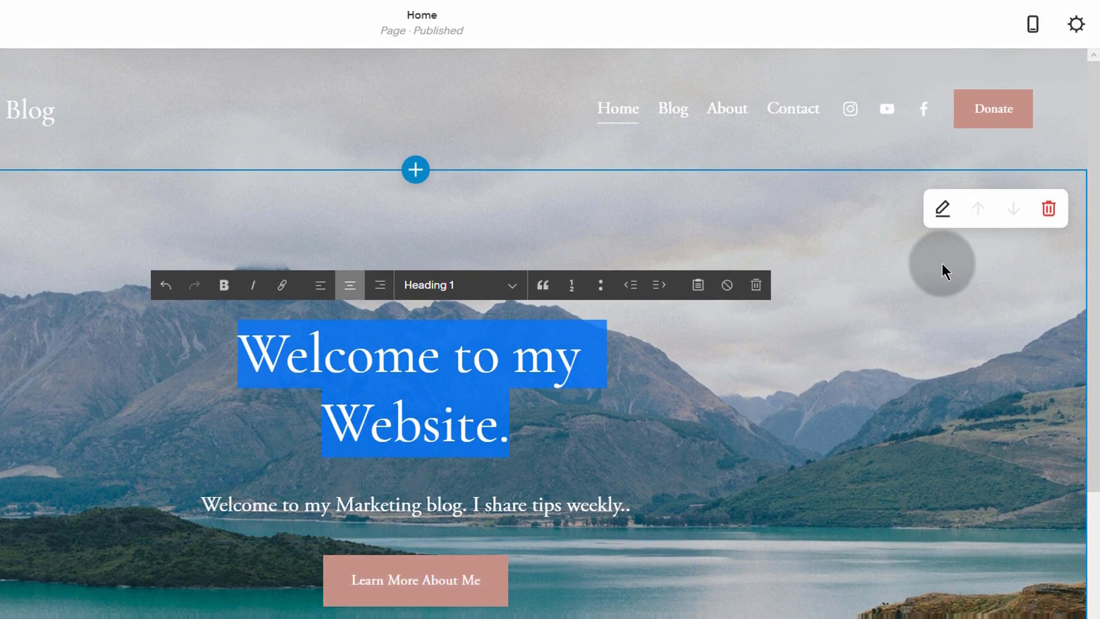
pyautogui.click(943, 208)
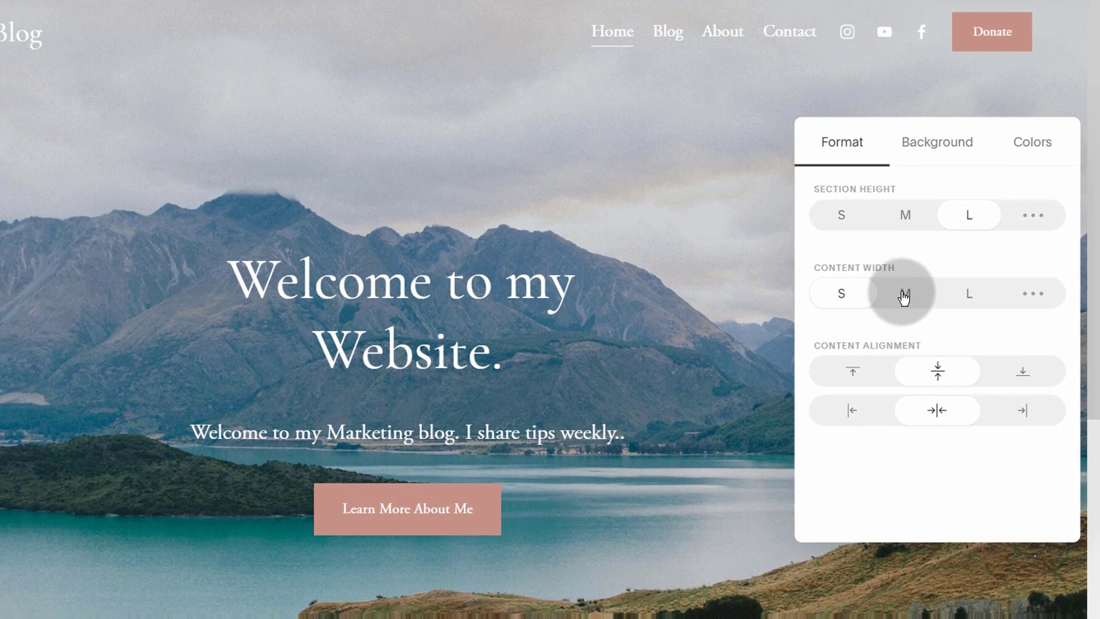
pyautogui.click(904, 295)
pyautogui.click(974, 297)
pyautogui.click(1033, 294)
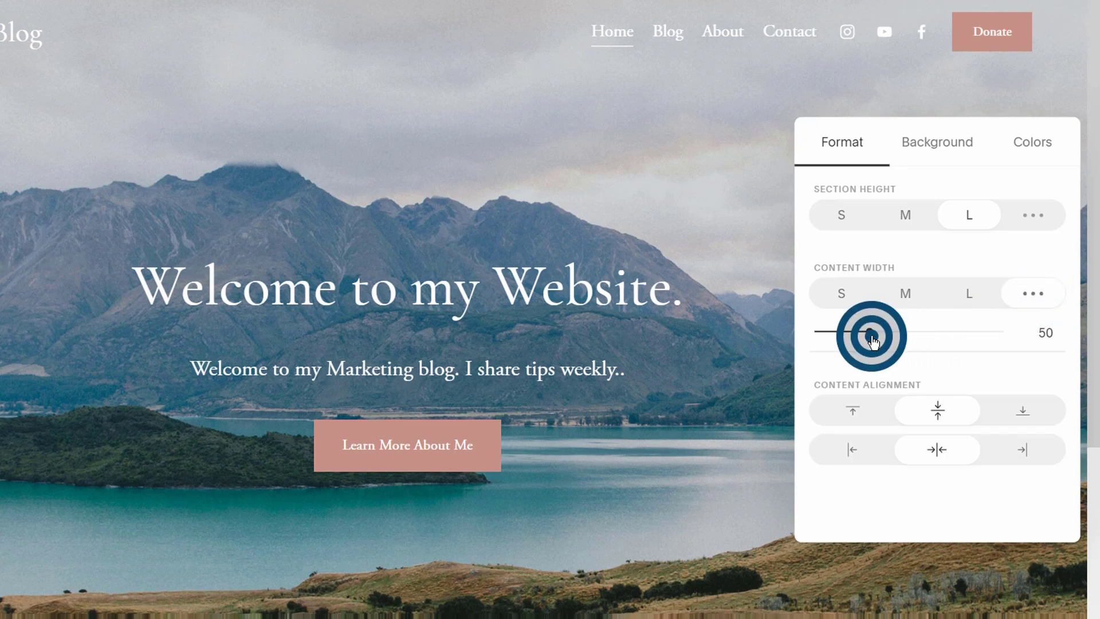
pyautogui.moveTo(873, 338); pyautogui.dragTo(869, 339)
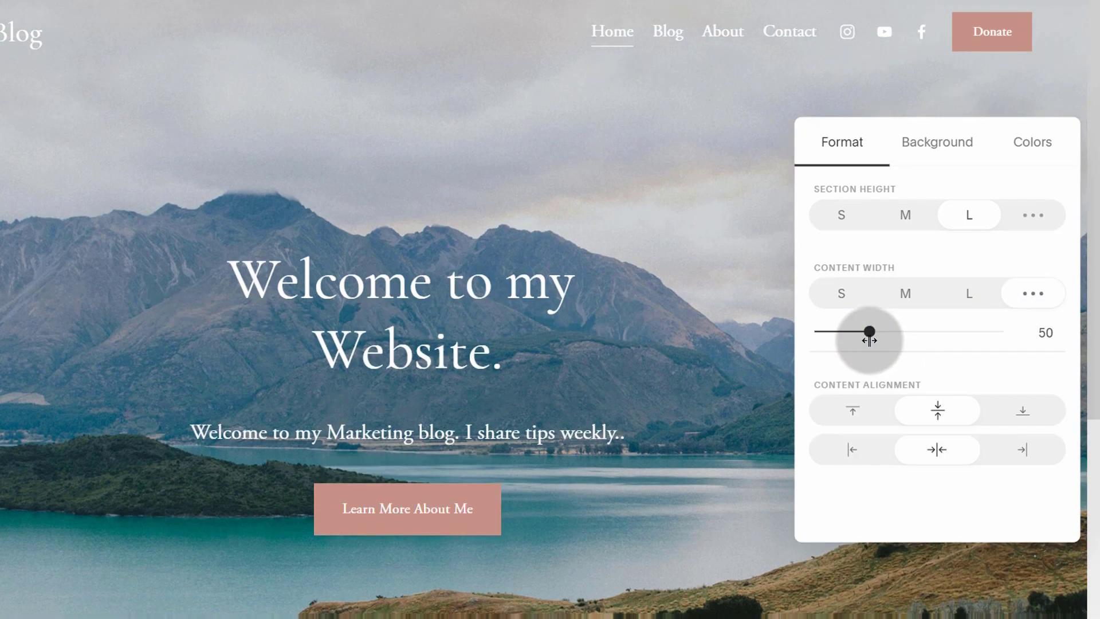
pyautogui.click(912, 297)
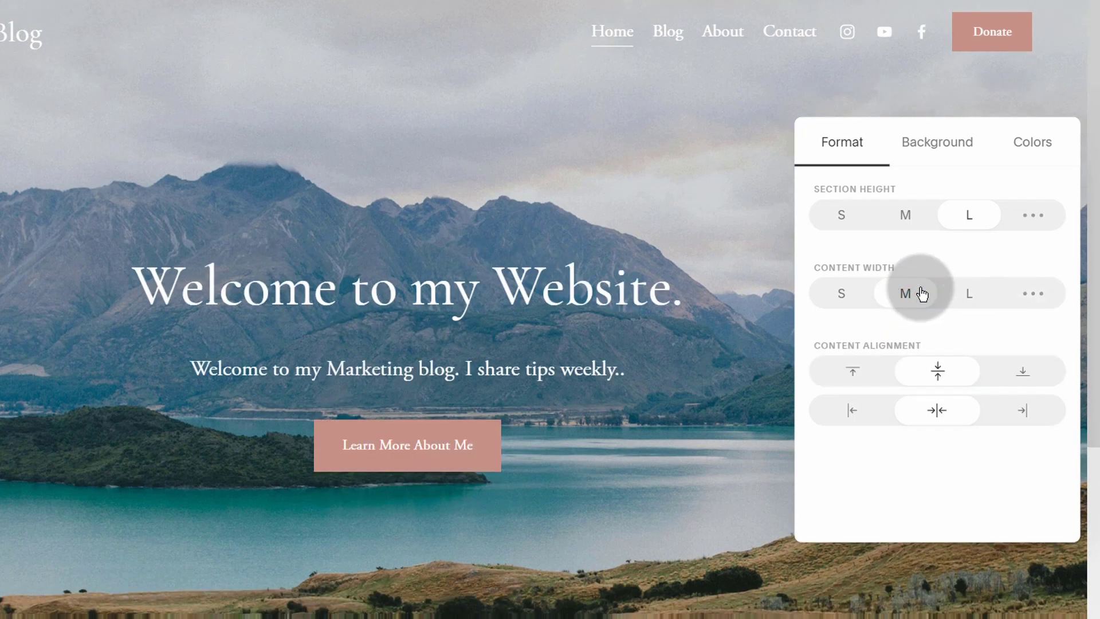
# Step: Upload a new background image for the hero section, briefly trying a video background
pyautogui.click(934, 146)
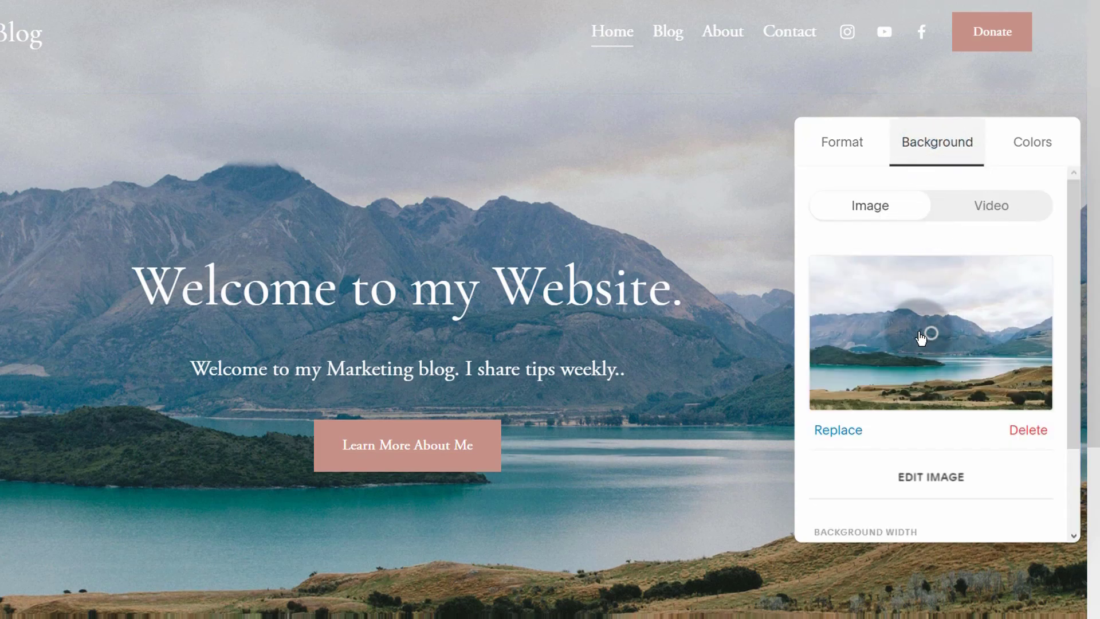
pyautogui.click(839, 431)
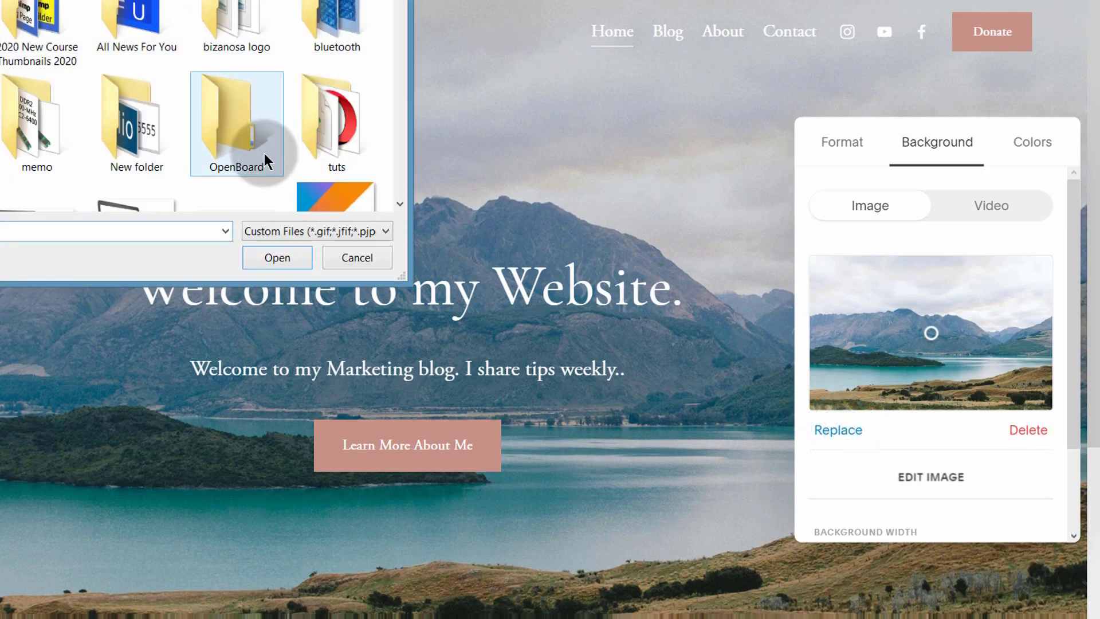
pyautogui.moveTo(401, 1); pyautogui.dragTo(415, 88)
pyautogui.press('Return')
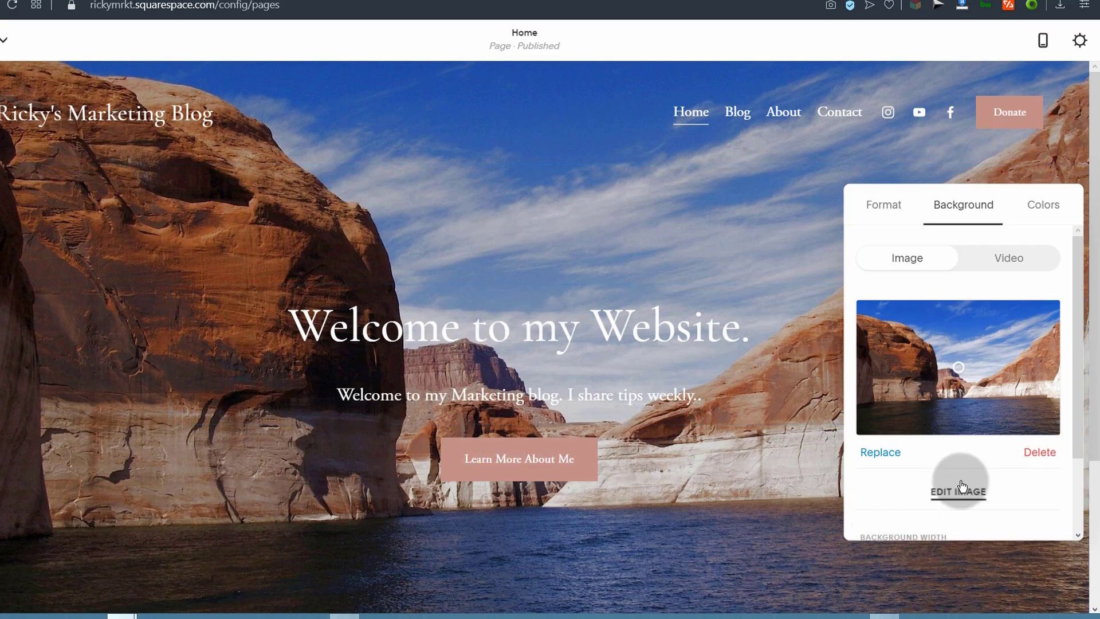
pyautogui.click(1012, 265)
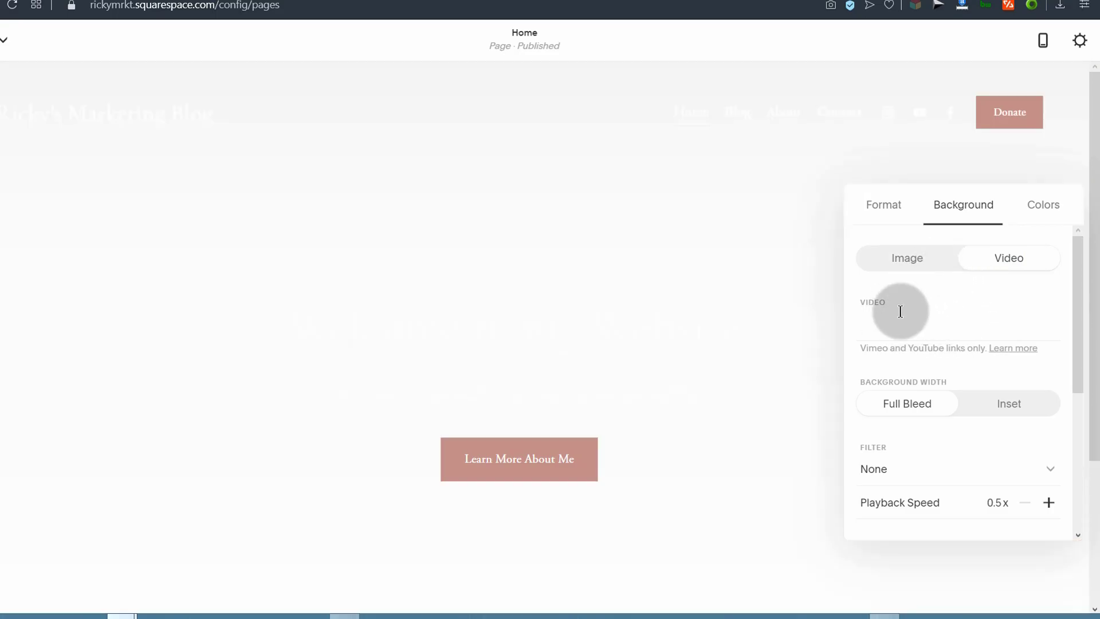
pyautogui.click(916, 259)
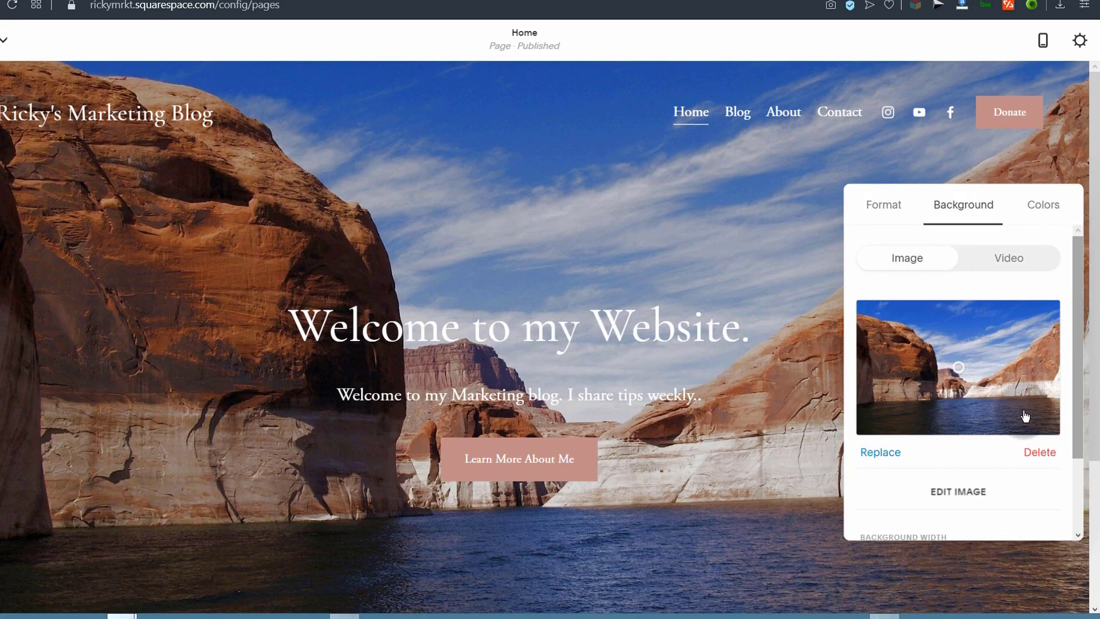
# Step: Browse the section's colour themes, then close the settings and scroll toward the footer
pyautogui.click(1042, 215)
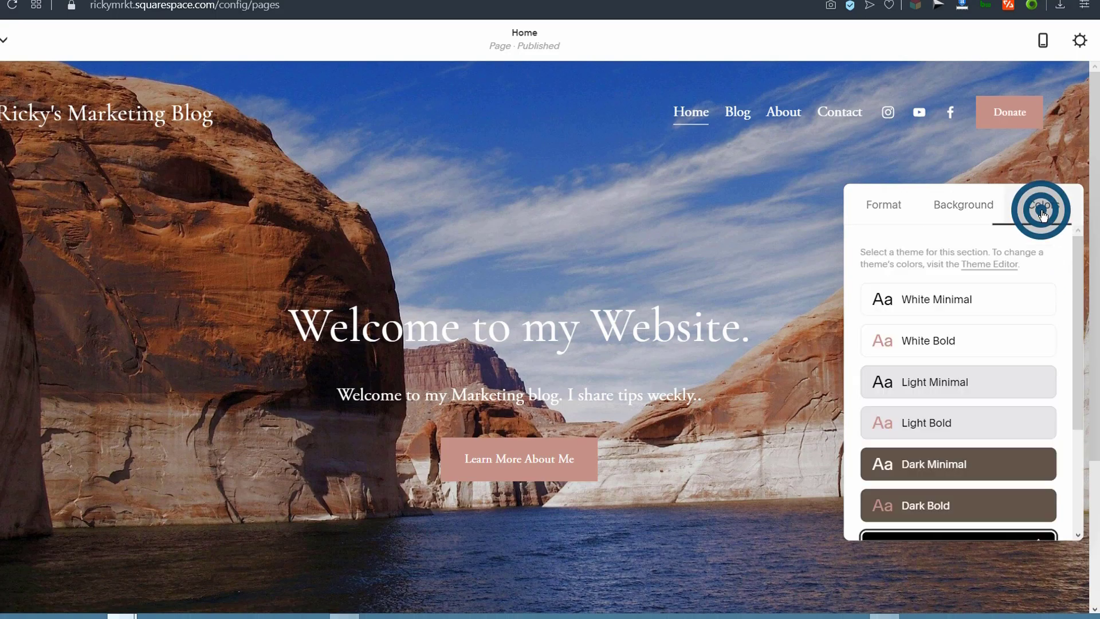
pyautogui.scroll(-3, 946, 385)
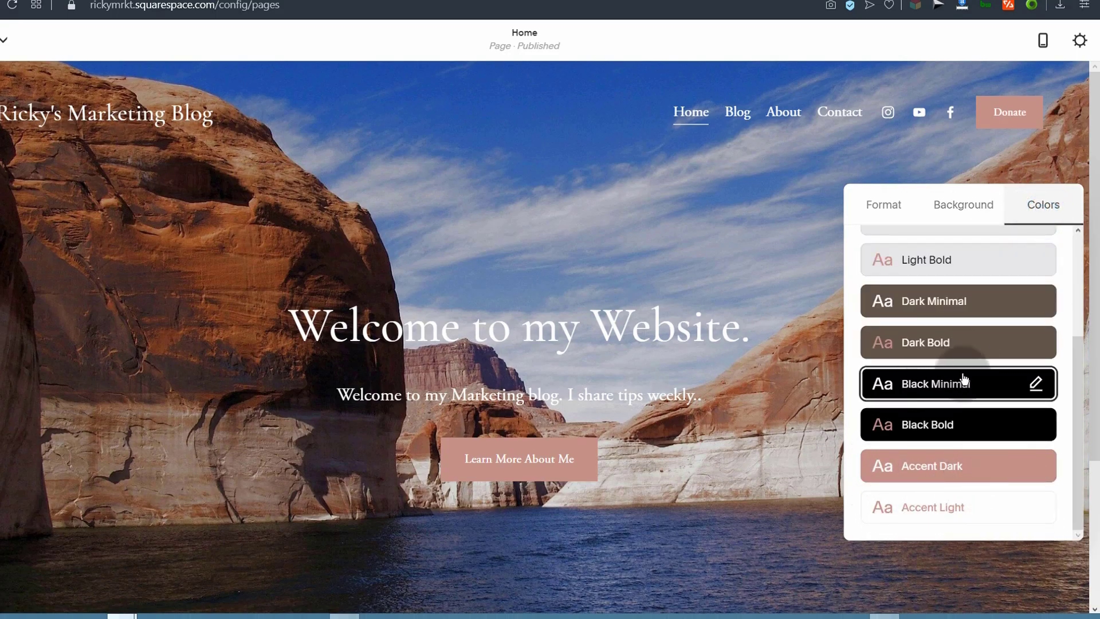
pyautogui.scroll(5, 932, 489)
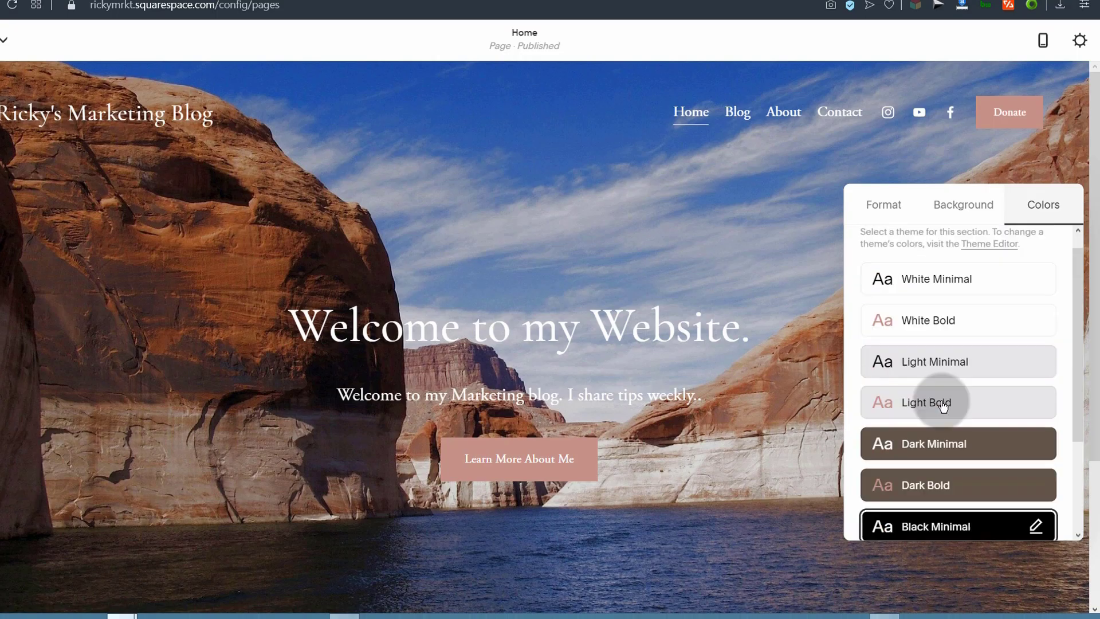
pyautogui.click(819, 183)
pyautogui.scroll(-1, 376, 401)
pyautogui.scroll(-3, 376, 401)
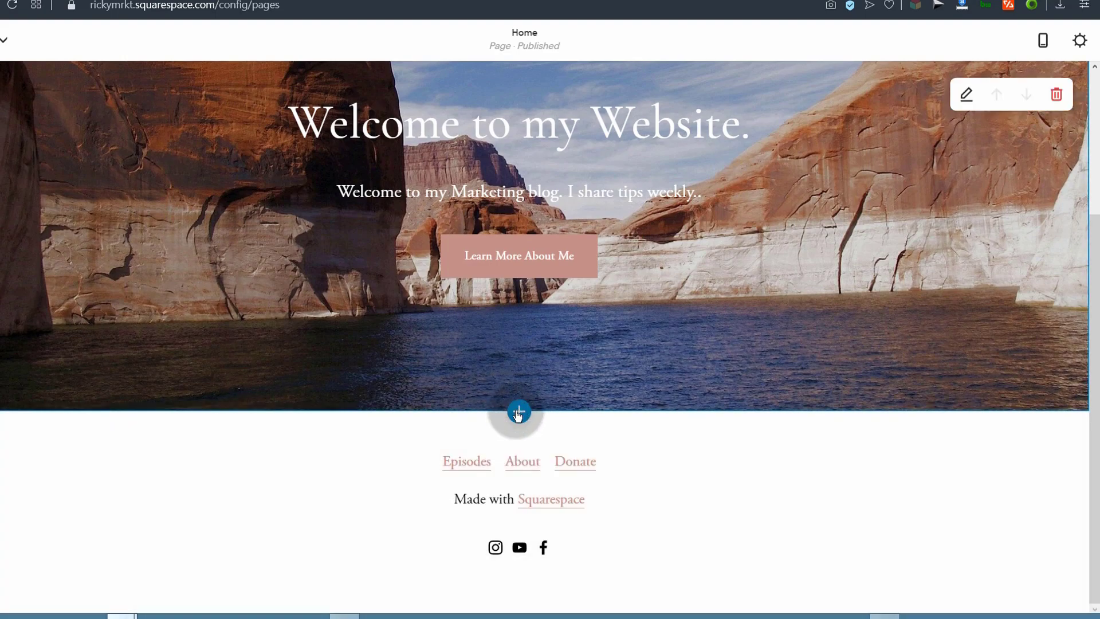
# Step: Add a blank section below the banner with a Video block, then switch to the YouTube results
pyautogui.click(518, 412)
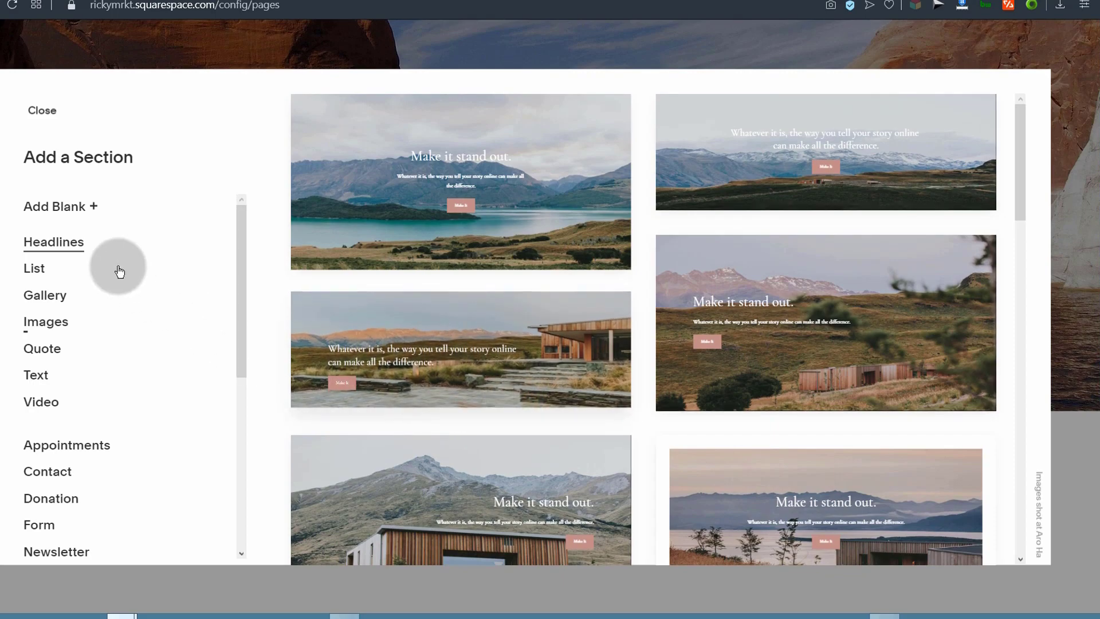
pyautogui.click(52, 209)
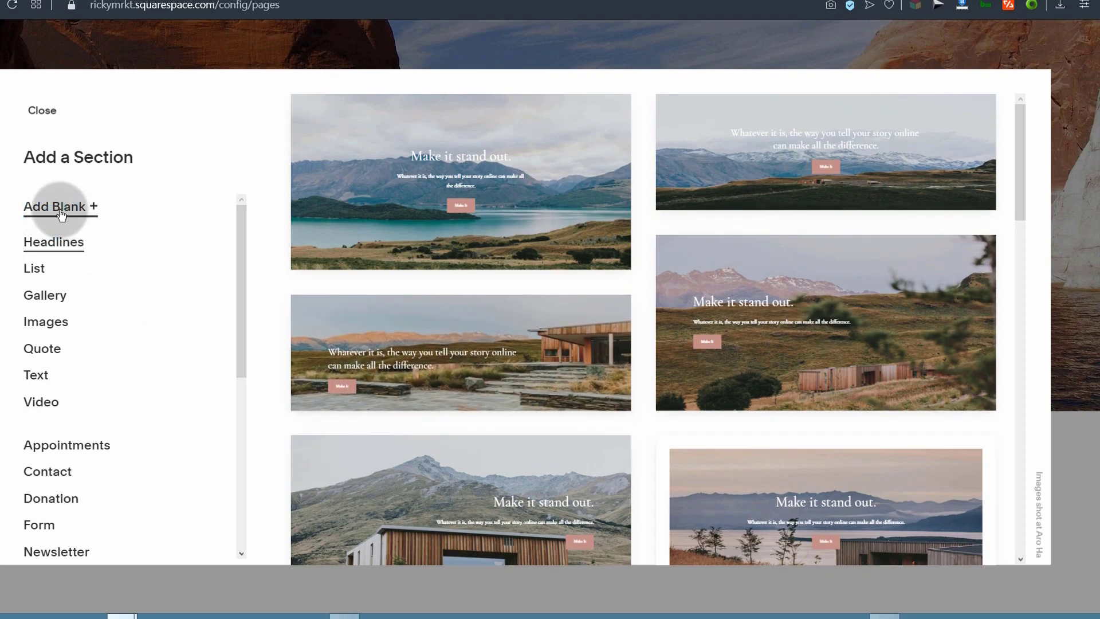
pyautogui.scroll(3, 332, 337)
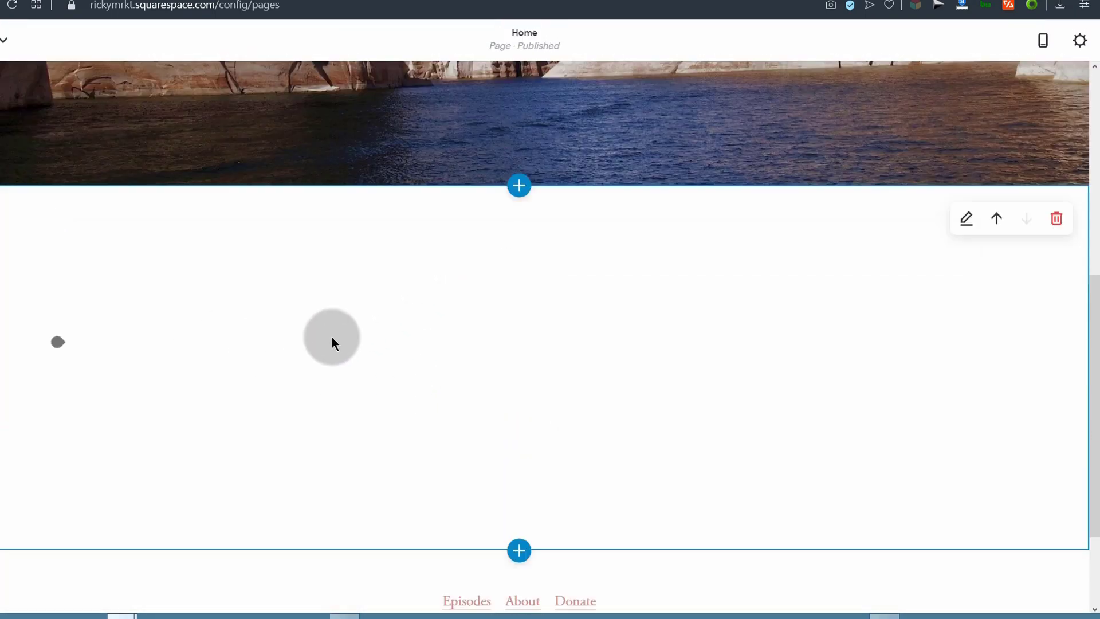
pyautogui.moveTo(63, 441)
pyautogui.mouseDown()
pyautogui.moveTo(483, 375)
pyautogui.moveTo(482, 238)
pyautogui.moveTo(28, 449)
pyautogui.moveTo(56, 451)
pyautogui.mouseUp()
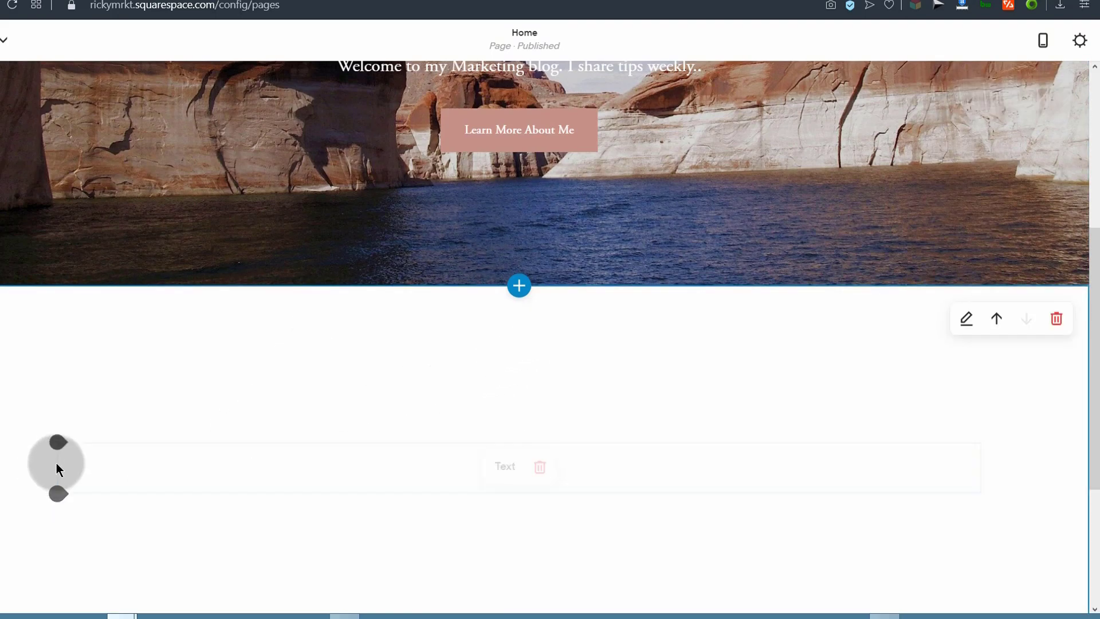
pyautogui.click(56, 445)
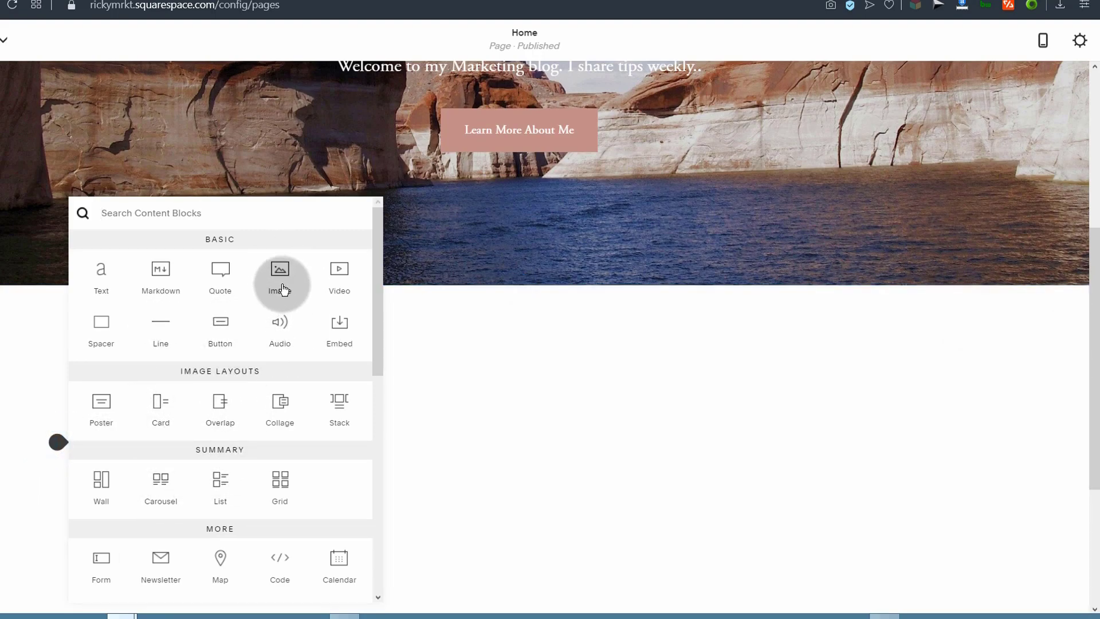
pyautogui.click(339, 272)
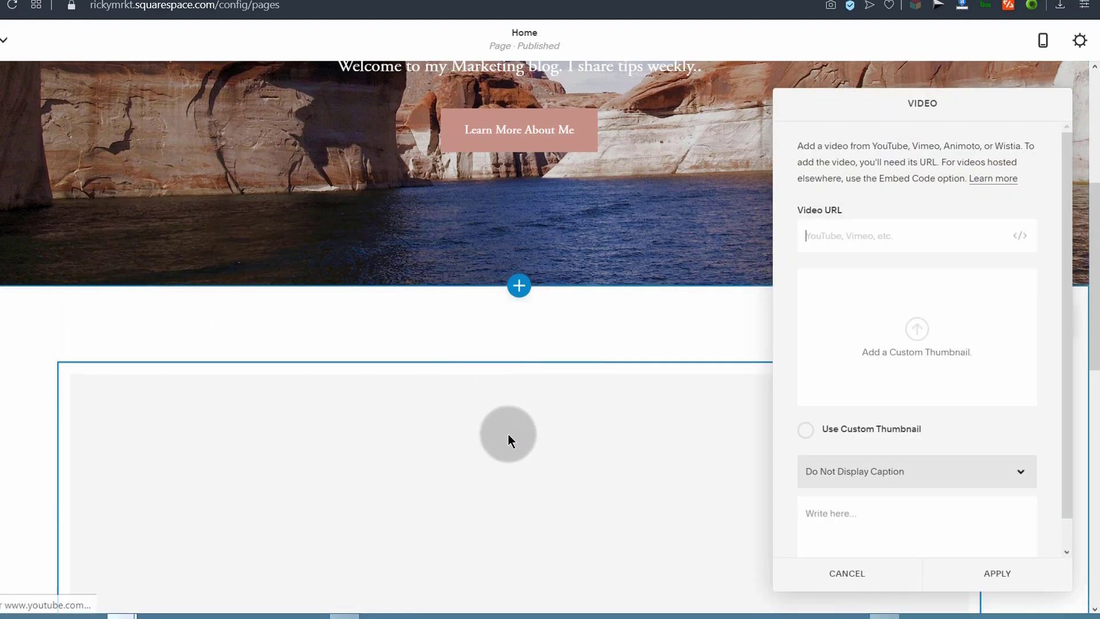
pyautogui.scroll(-3, 596, 424)
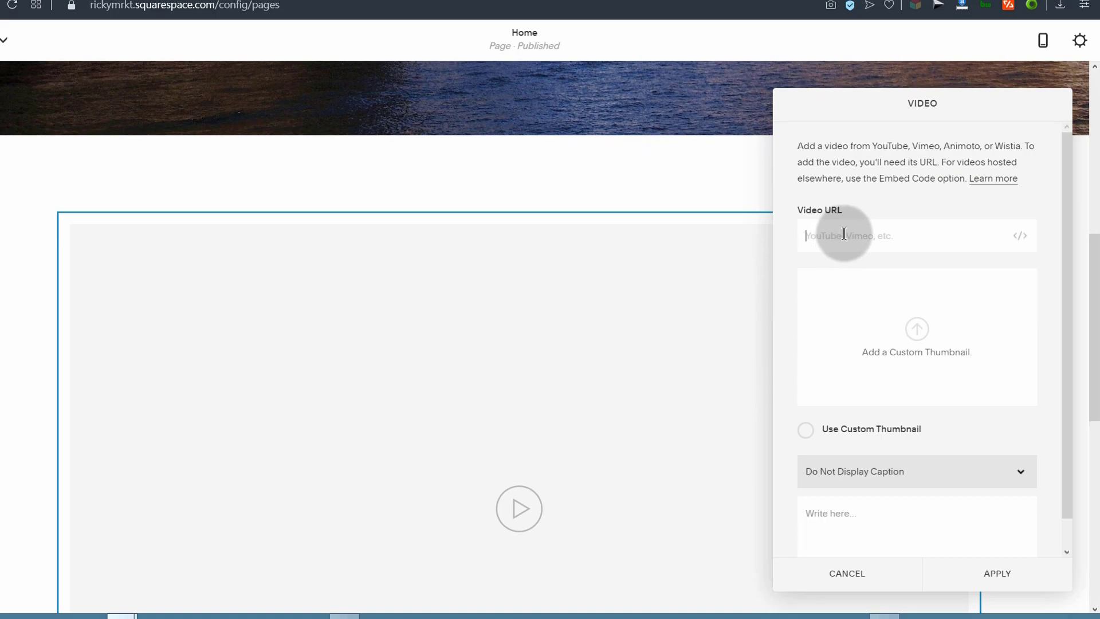
pyautogui.hotkey('ctrl', 'Tab')
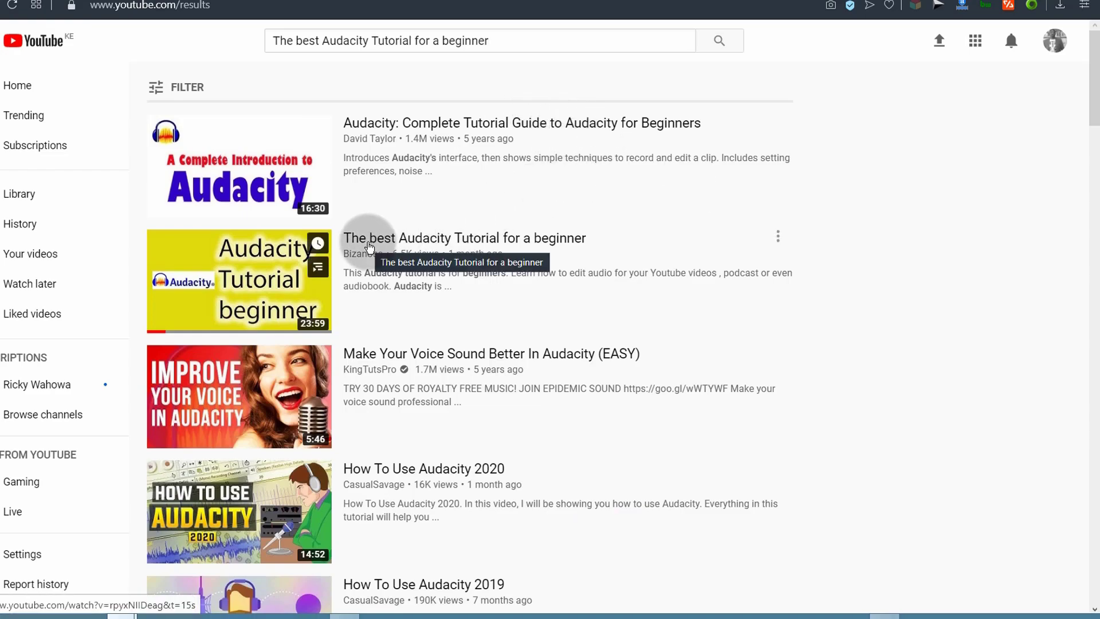
# Step: Copy the youtu.be share link of 'The best Audacity Tutorial for a beginner' video
pyautogui.click(371, 242)
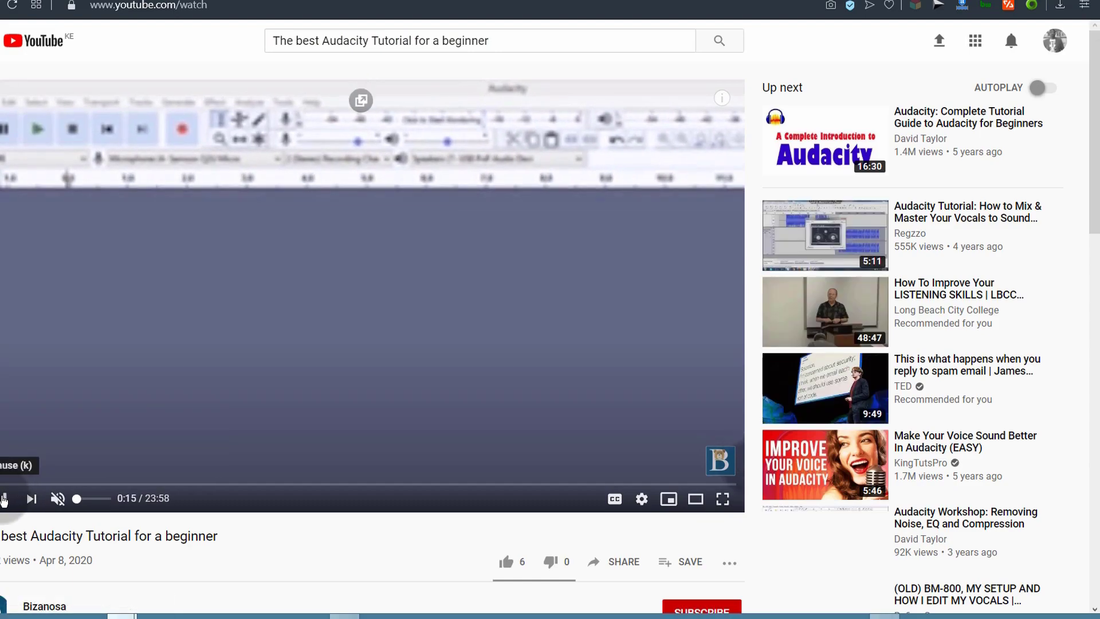
pyautogui.scroll(-4, 408, 491)
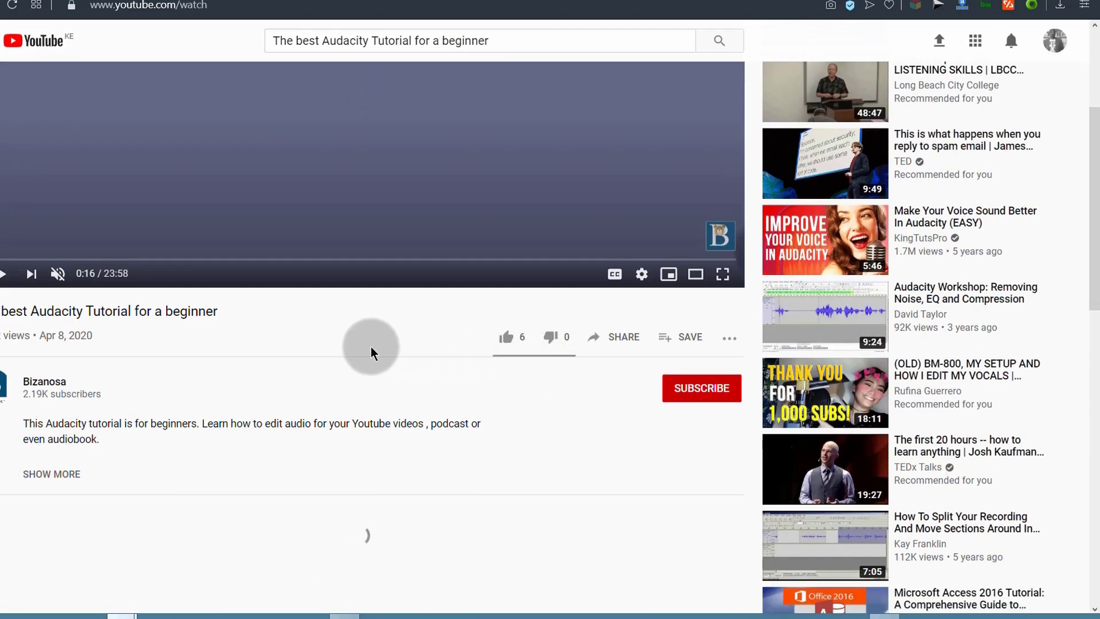
pyautogui.click(619, 343)
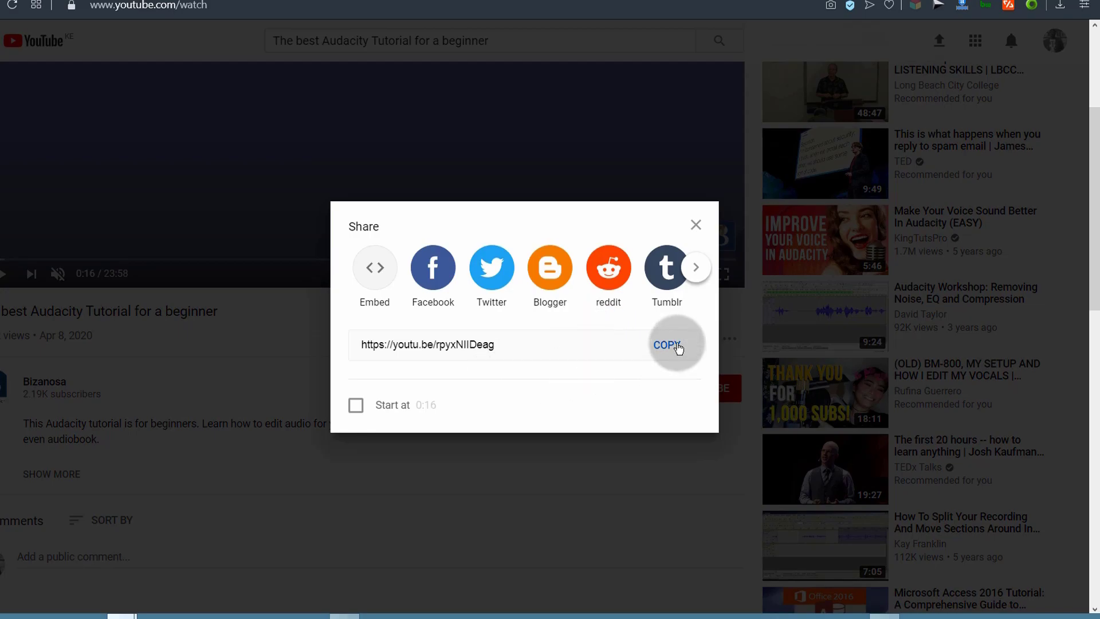
pyautogui.click(677, 343)
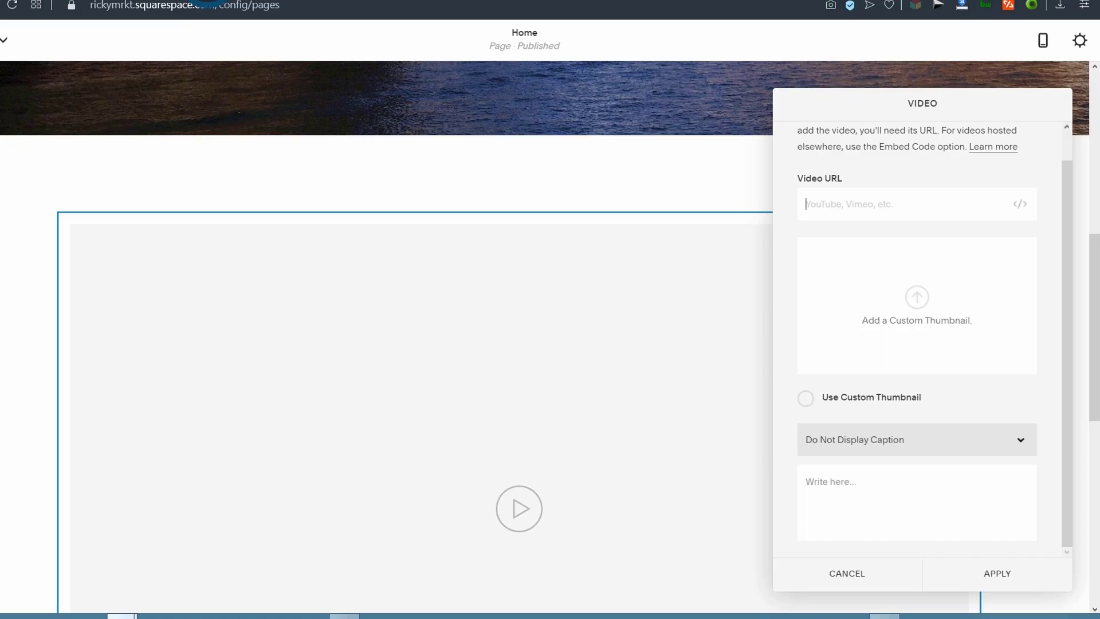
# Step: Paste the youtu.be link for 'The best Audacity Tutorial for a beginner' into the video block and apply it
pyautogui.click(840, 200)
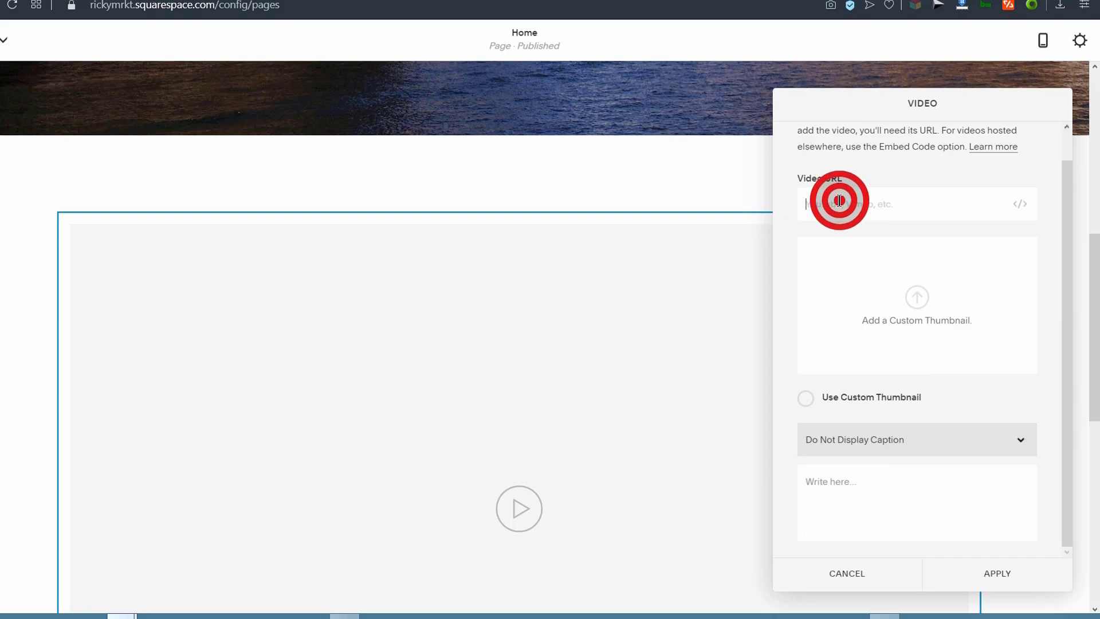
pyautogui.rightClick(840, 201)
pyautogui.click(874, 287)
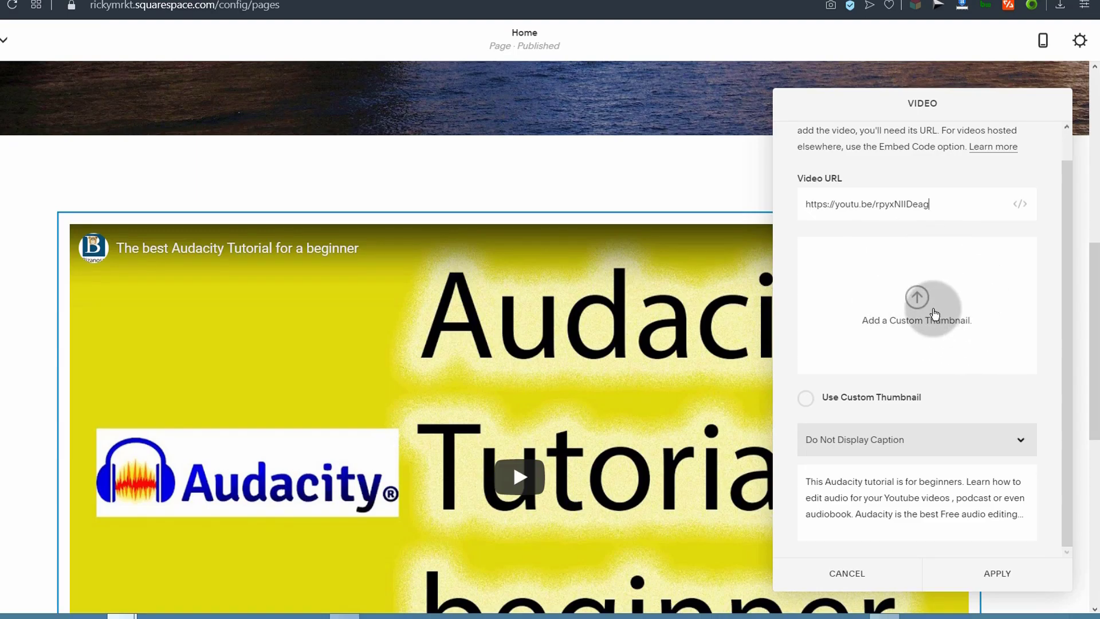
pyautogui.click(997, 573)
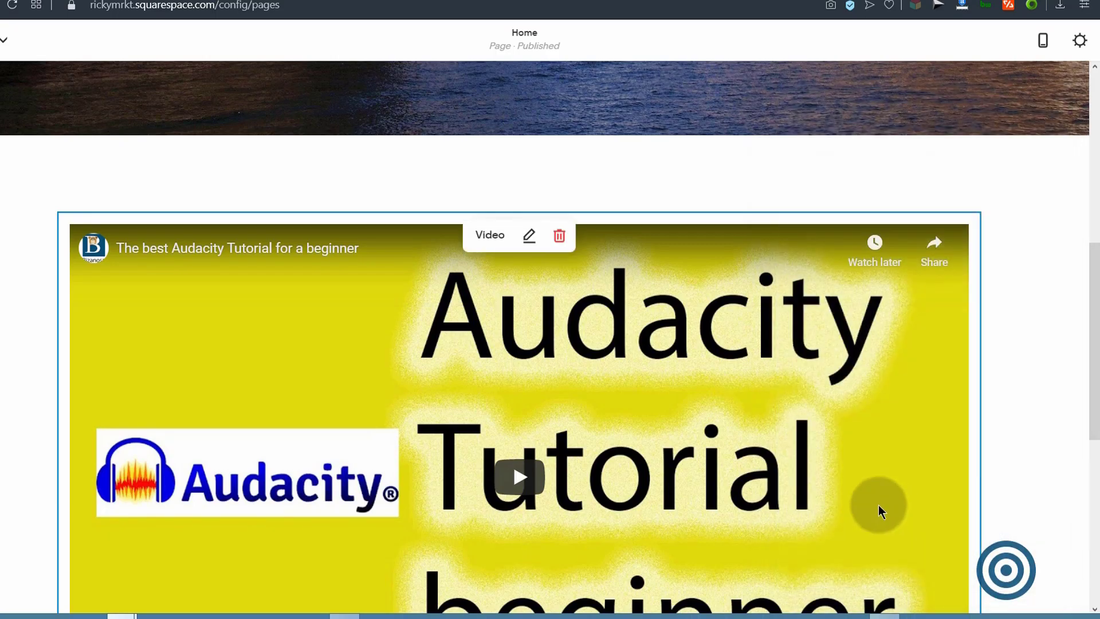
pyautogui.scroll(-5, 648, 415)
pyautogui.scroll(6, 491, 373)
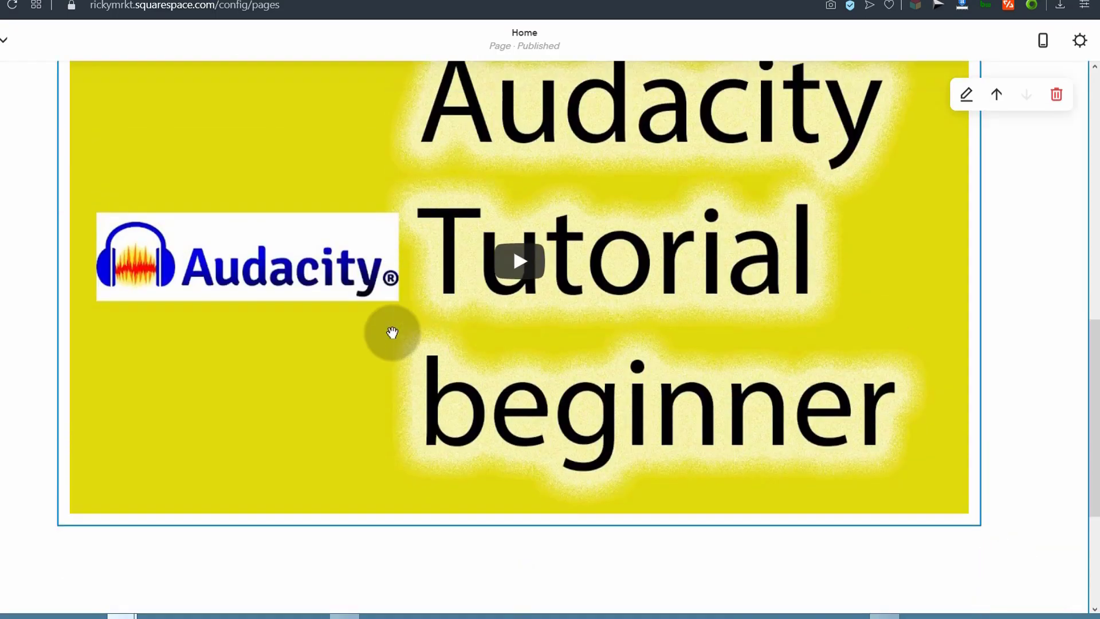
pyautogui.scroll(-4, 533, 547)
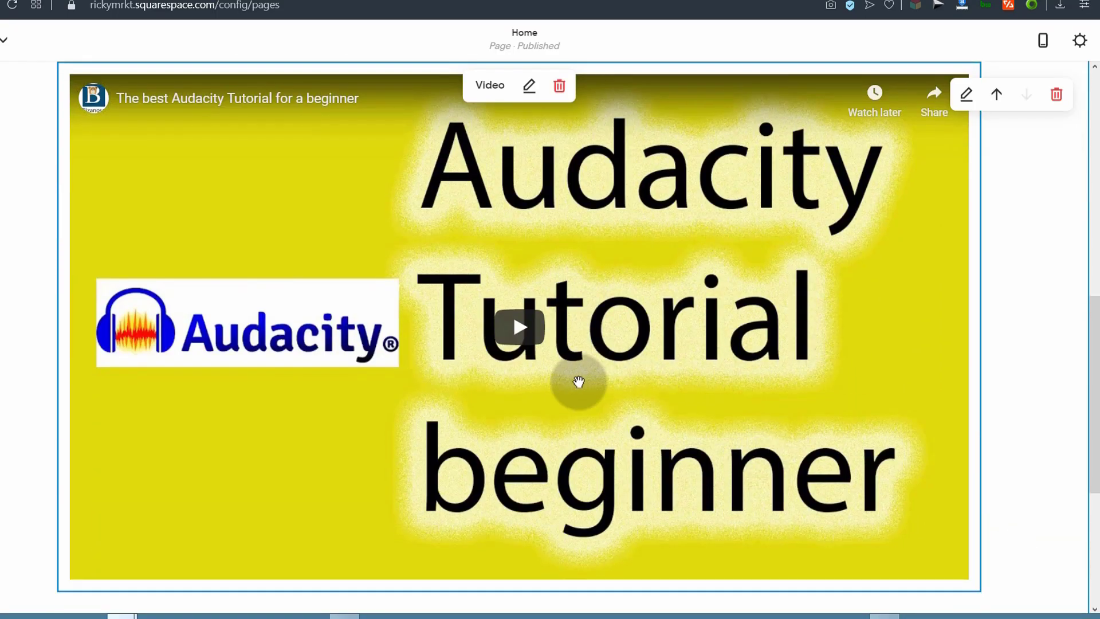
pyautogui.scroll(4, 436, 286)
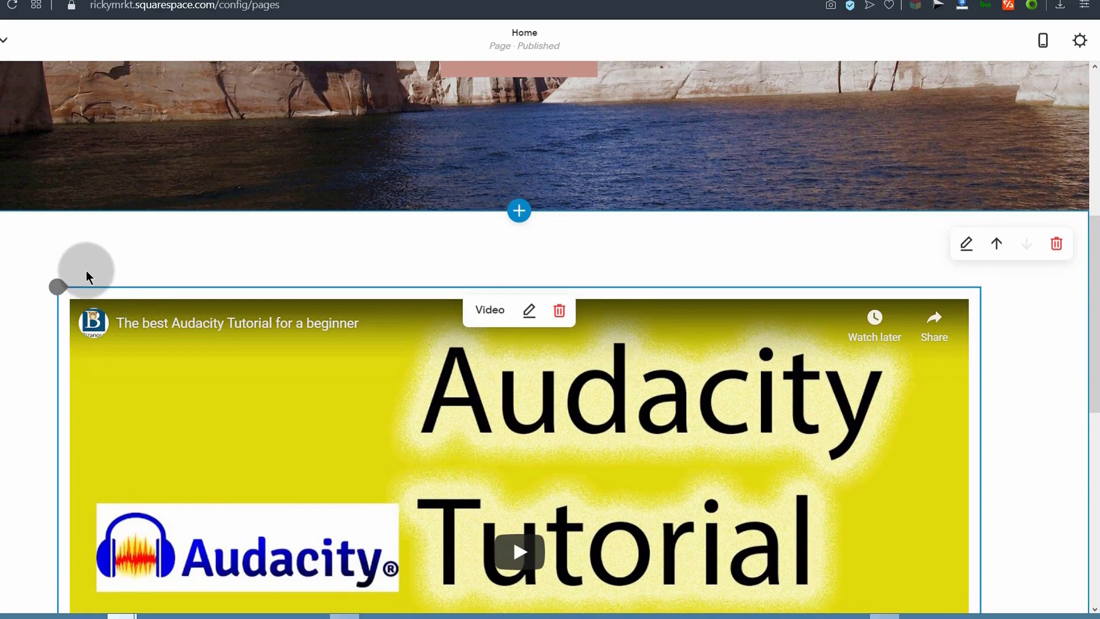
# Step: Insert a text block above the video and make its line a bold Heading 2
pyautogui.click(58, 286)
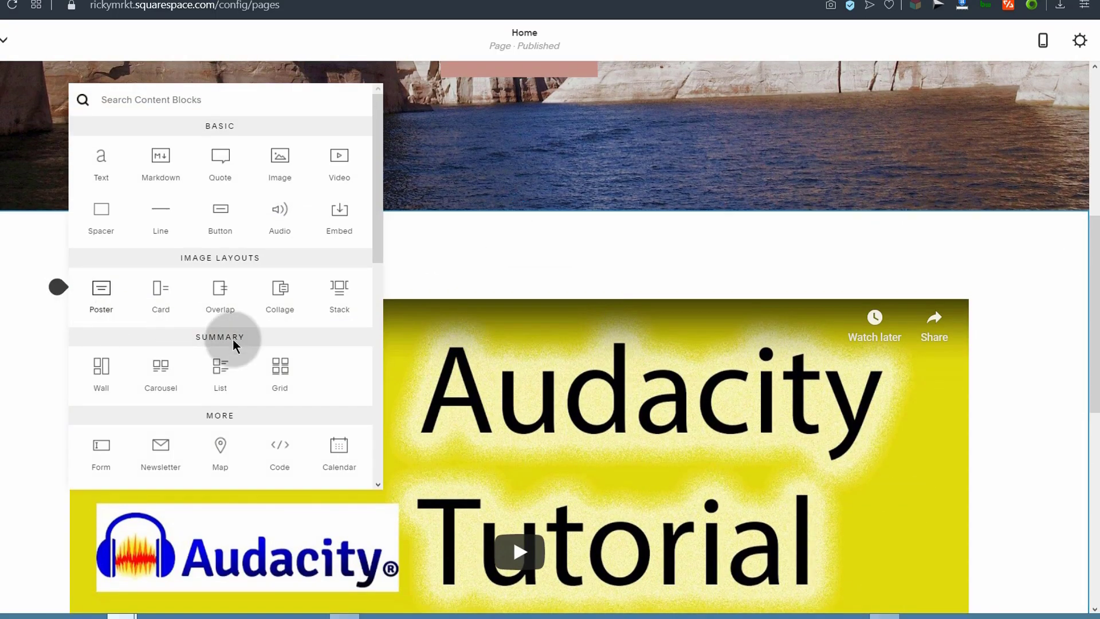
pyautogui.click(99, 158)
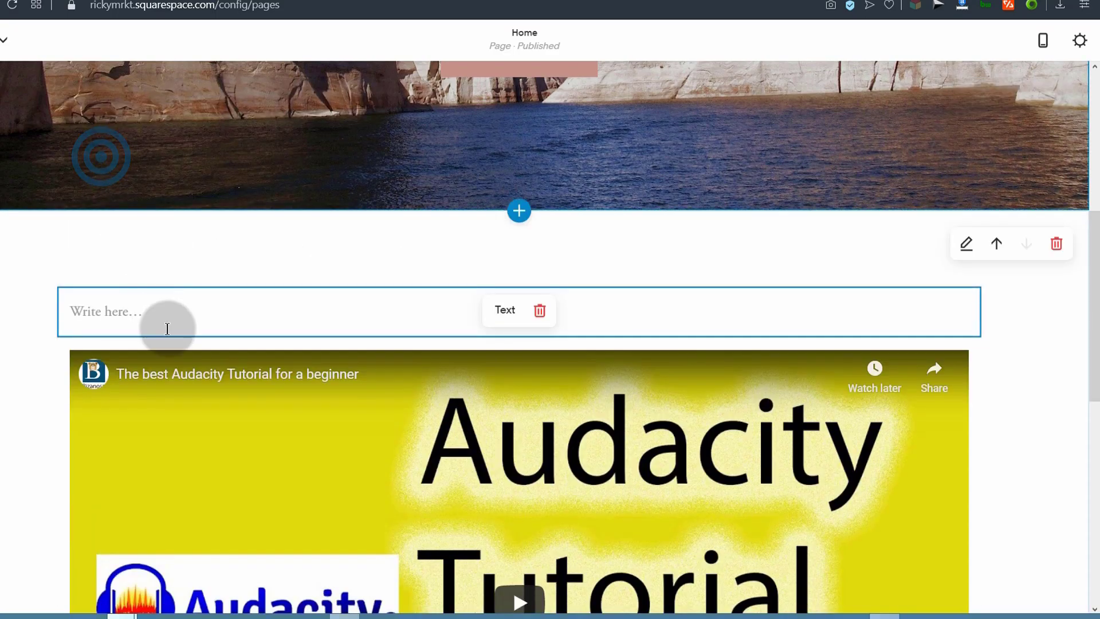
pyautogui.click(143, 310)
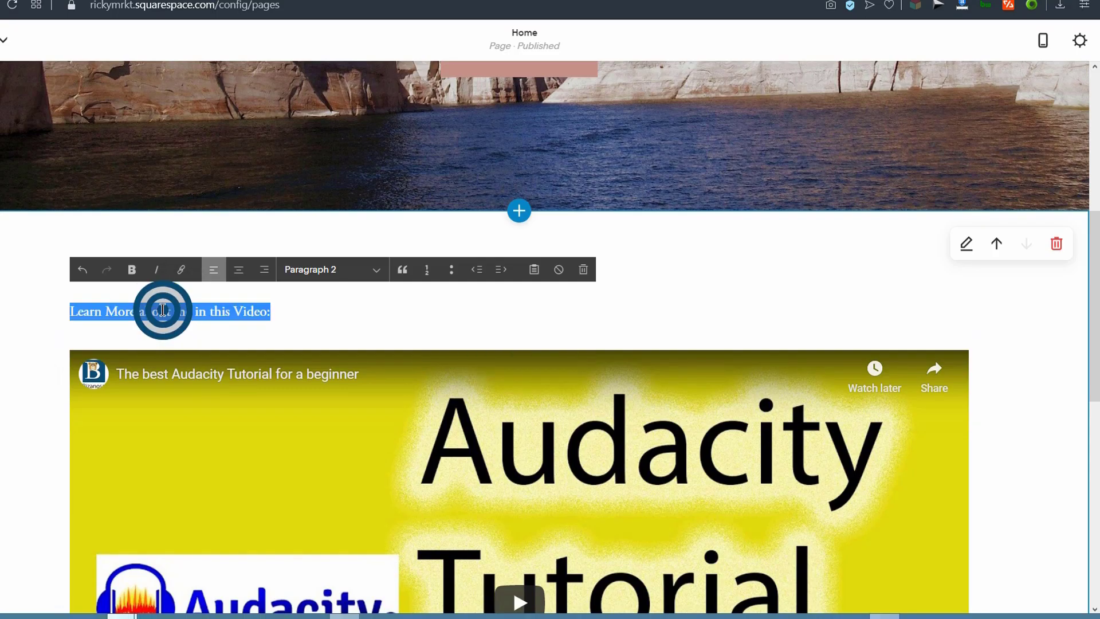
pyautogui.click(376, 275)
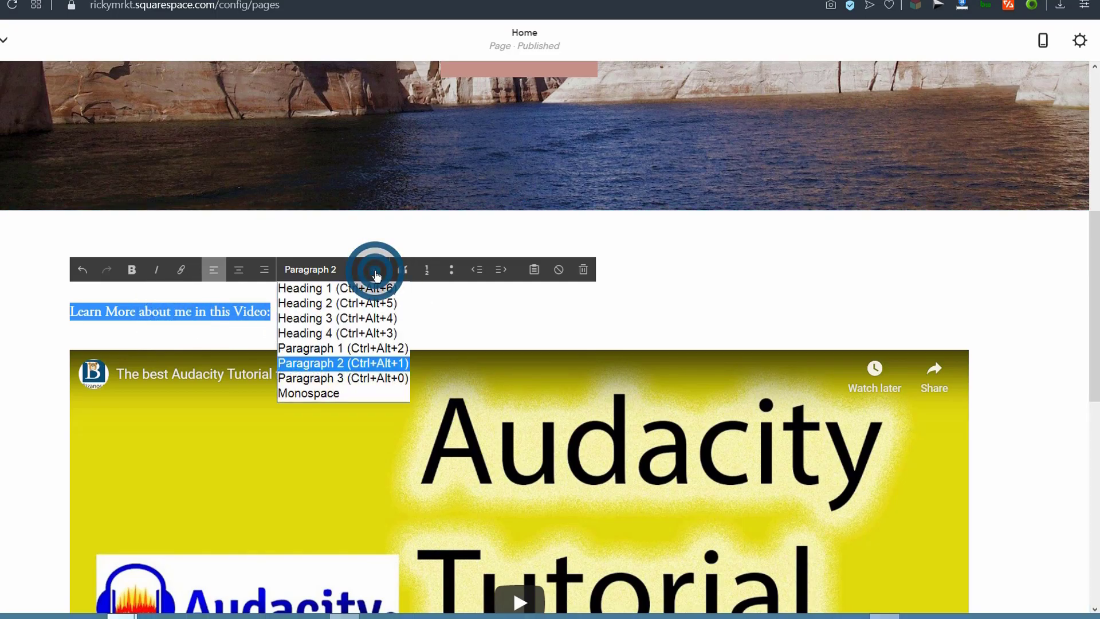
pyautogui.click(304, 304)
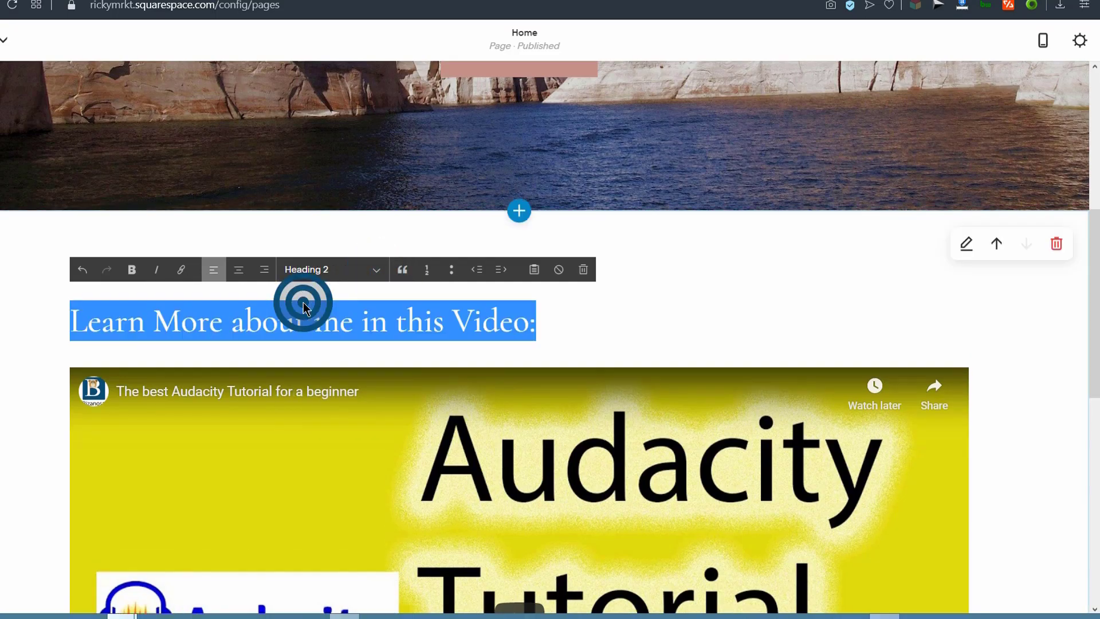
pyautogui.click(250, 325)
pyautogui.tripleClick(155, 324)
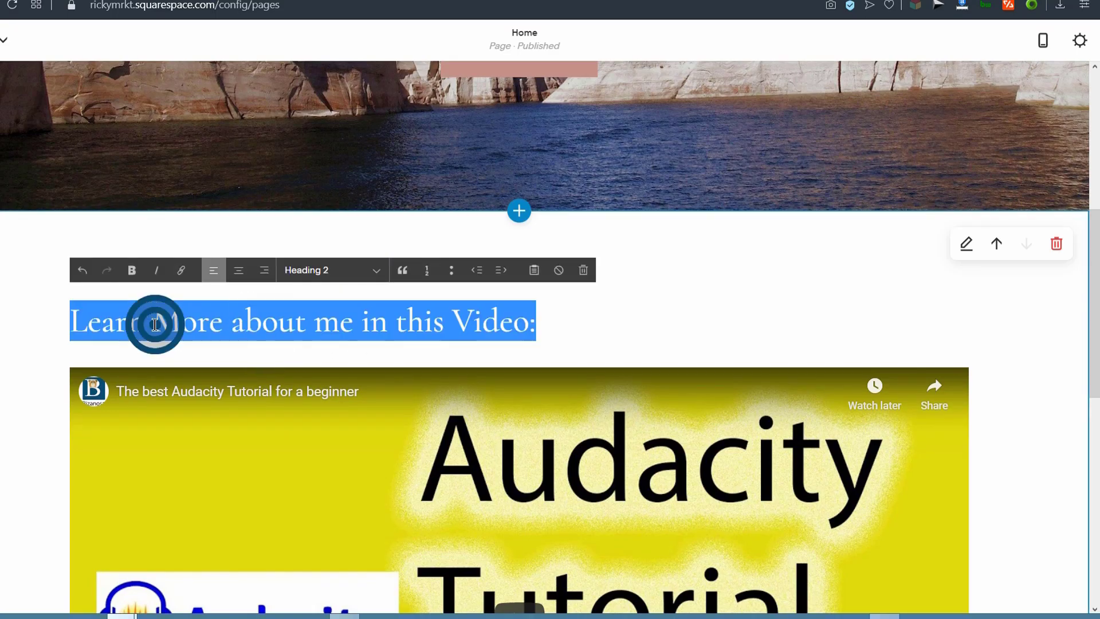
pyautogui.click(131, 274)
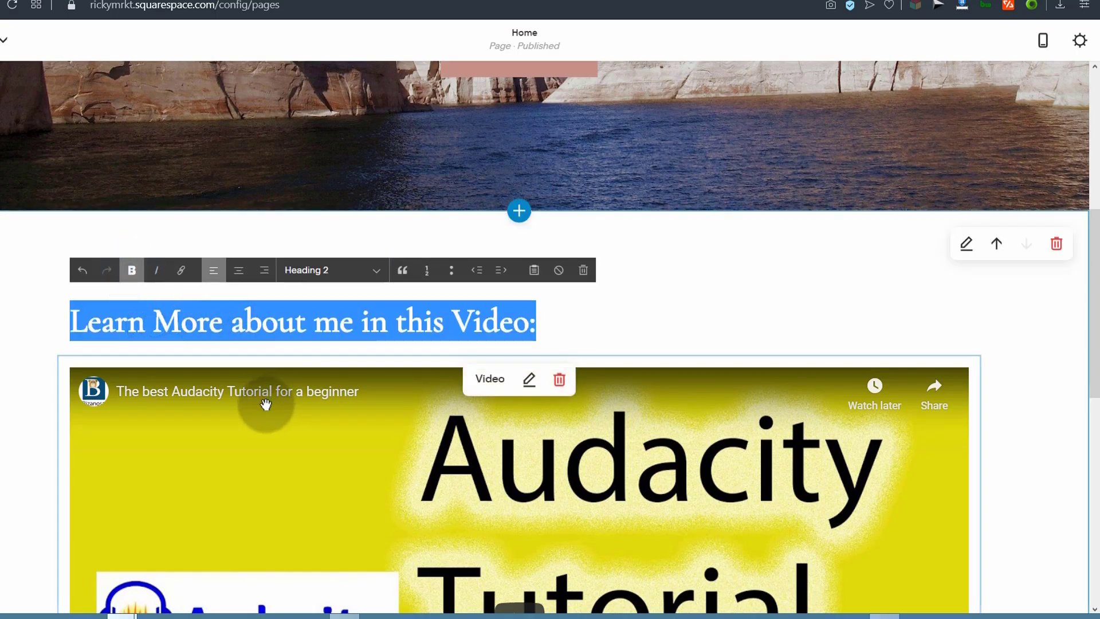
pyautogui.click(17, 376)
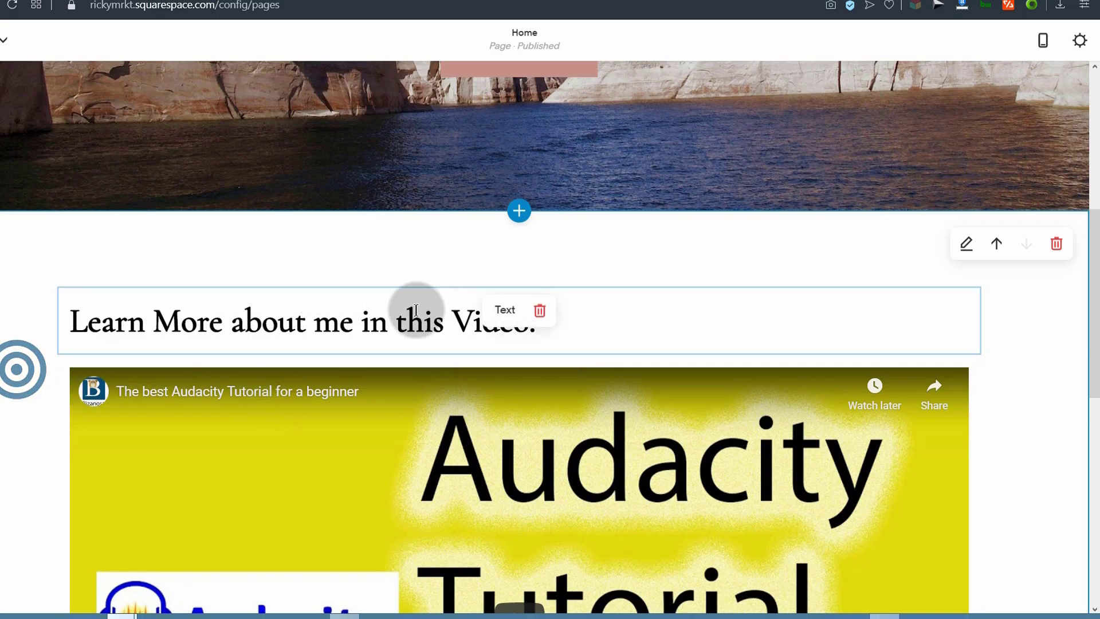
# Step: Center the 'Learn More about me in this Video:' heading
pyautogui.scroll(-5, 393, 300)
pyautogui.scroll(4, 369, 241)
pyautogui.click(345, 255)
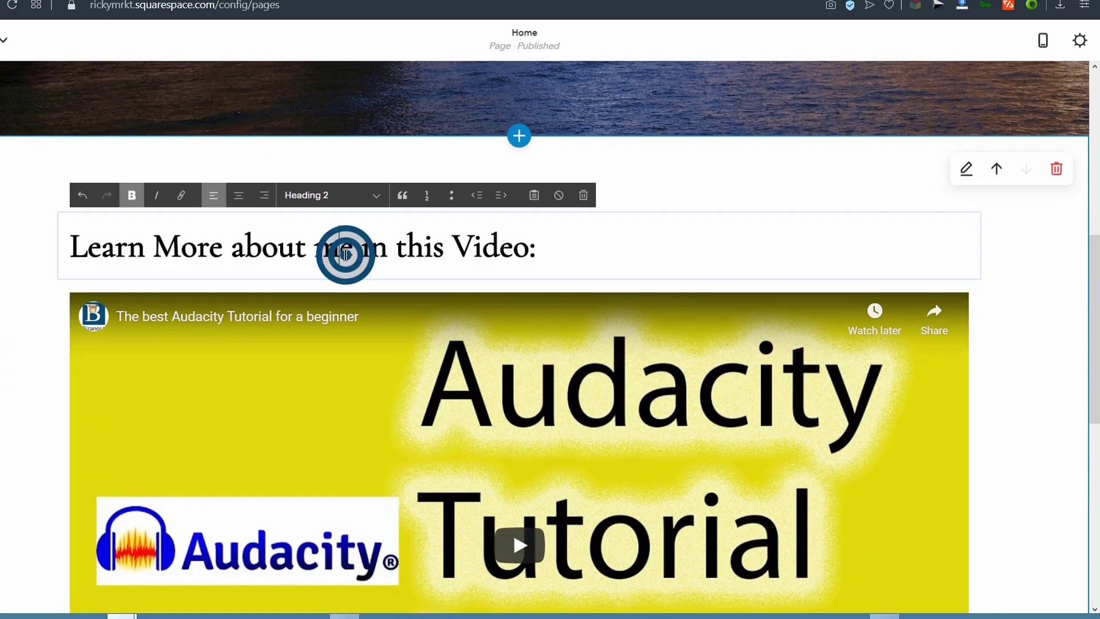
pyautogui.click(239, 195)
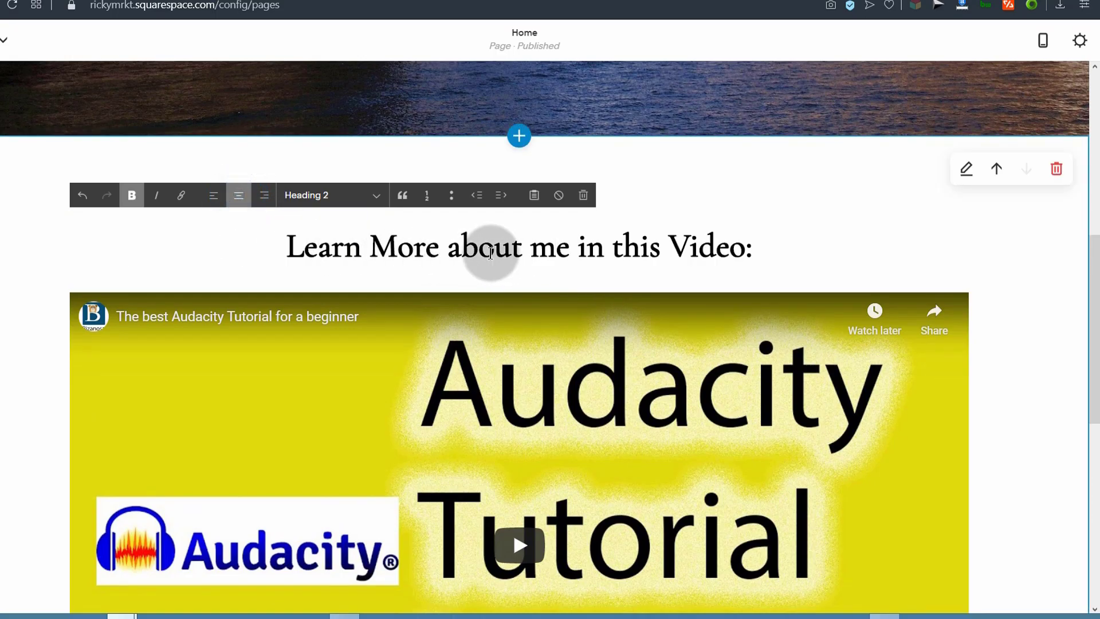
pyautogui.scroll(-9, 373, 395)
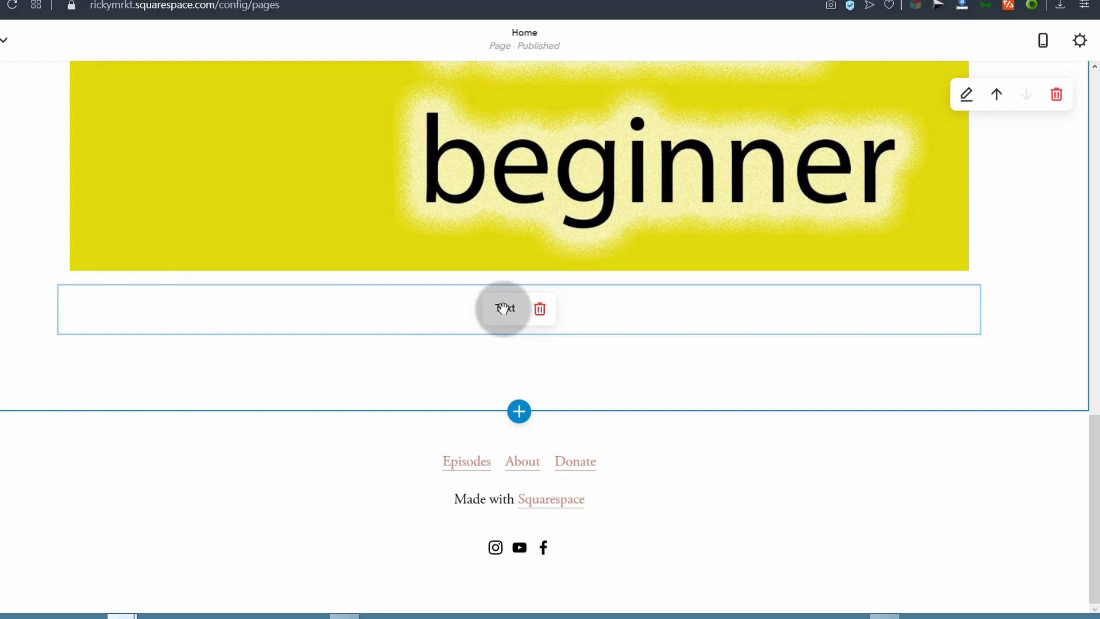
# Step: Add a text block below the video reading 'My Latest Posts', styled as a bold, centred Heading 2
pyautogui.click(503, 308)
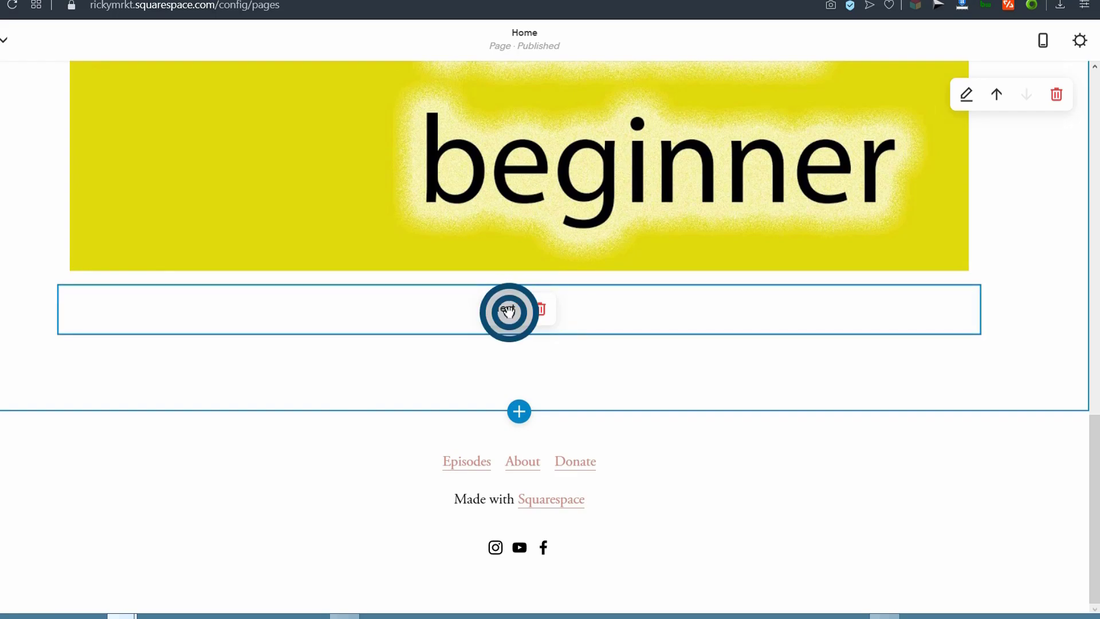
pyautogui.click(60, 285)
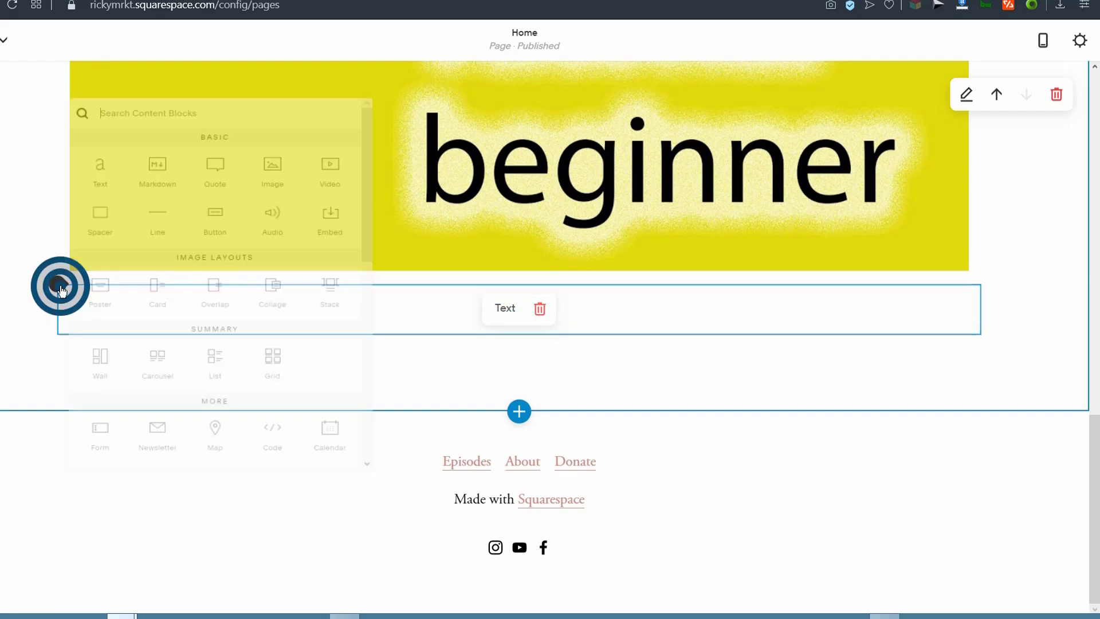
pyautogui.click(100, 169)
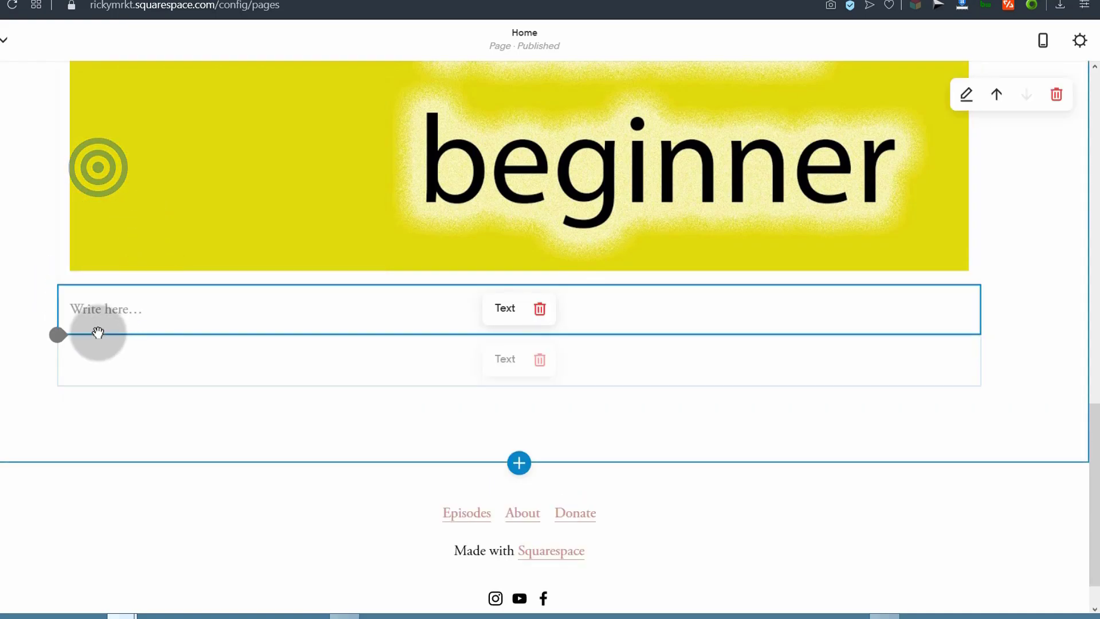
pyautogui.click(95, 309)
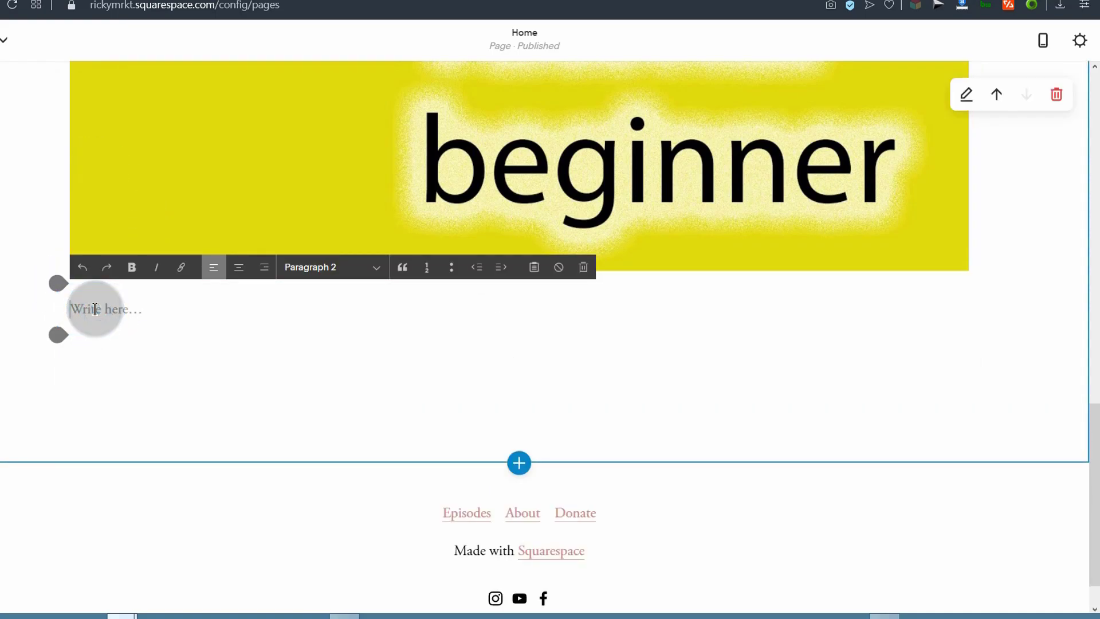
pyautogui.write('My Latest Posts')
pyautogui.tripleClick(111, 311)
pyautogui.click(376, 268)
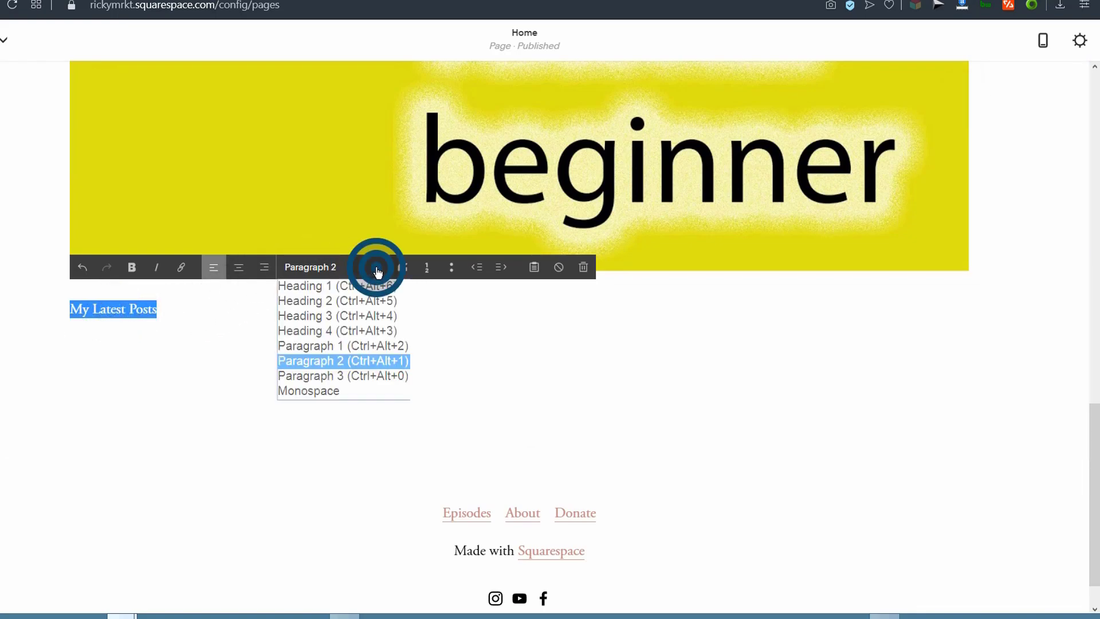
pyautogui.click(339, 299)
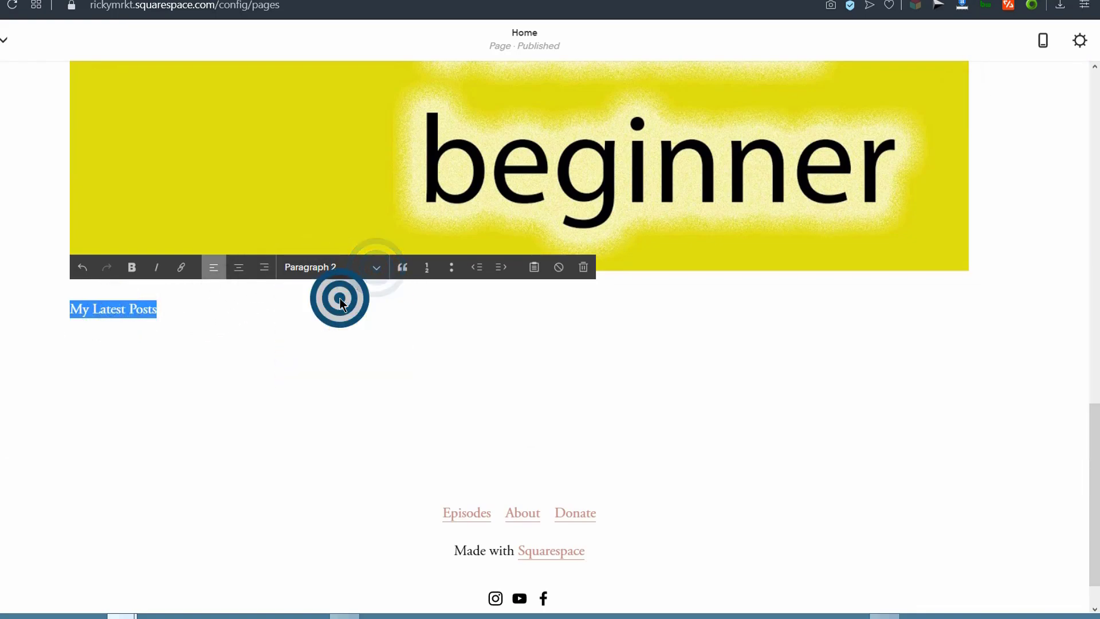
pyautogui.click(132, 268)
pyautogui.click(284, 321)
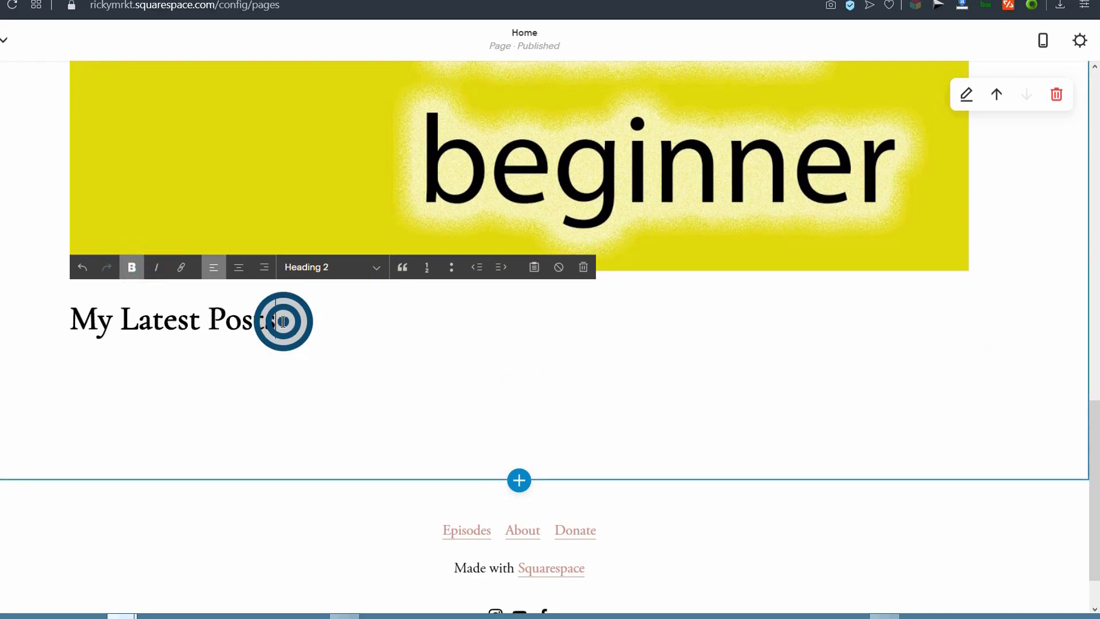
pyautogui.click(239, 267)
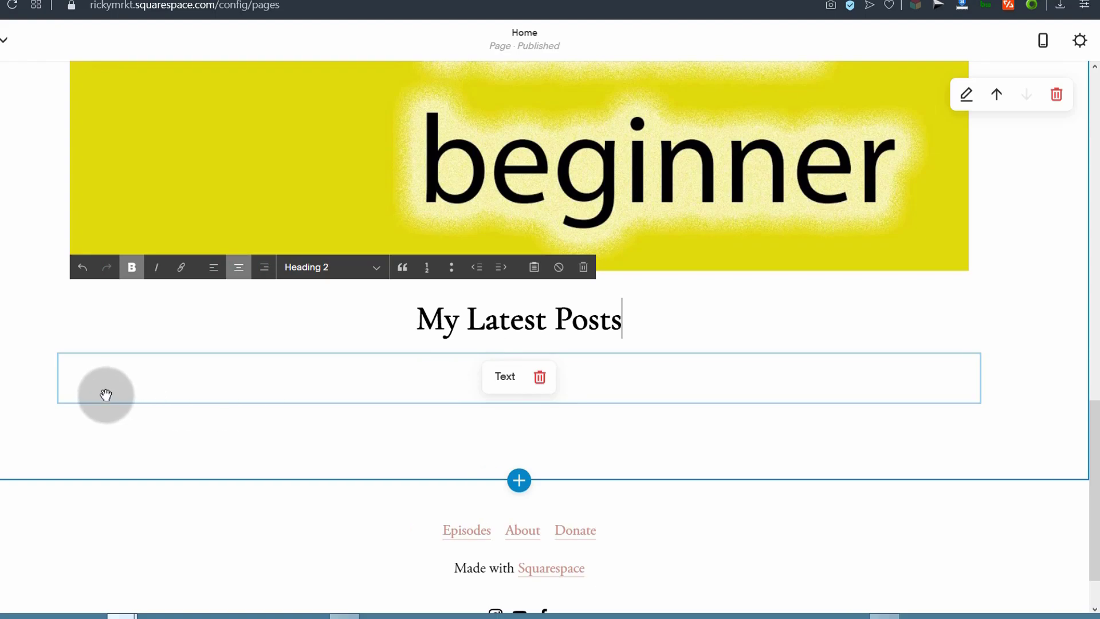
# Step: Insert a Summary Grid block below the heading and set it to show posts from the Blog page
pyautogui.moveTo(67, 394); pyautogui.dragTo(58, 387)
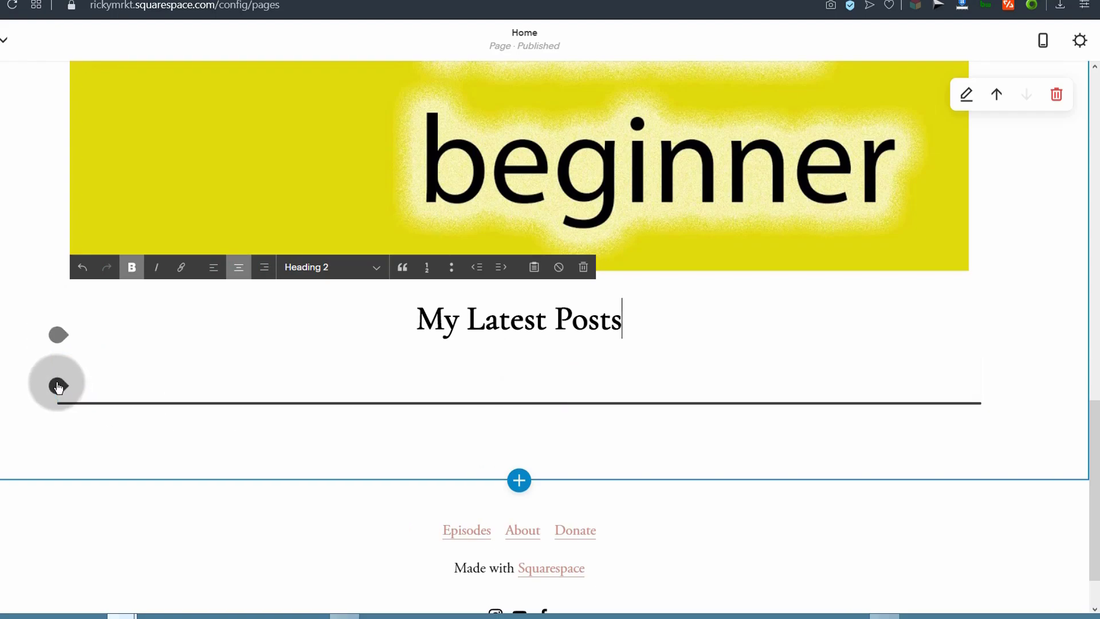
pyautogui.click(58, 388)
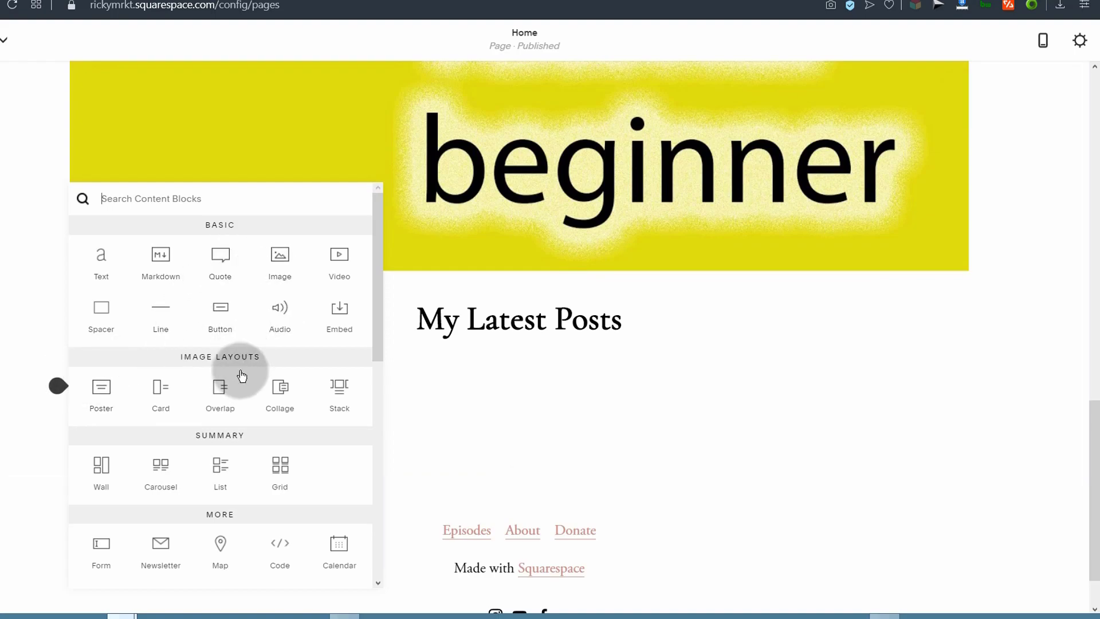
pyautogui.scroll(-4, 223, 389)
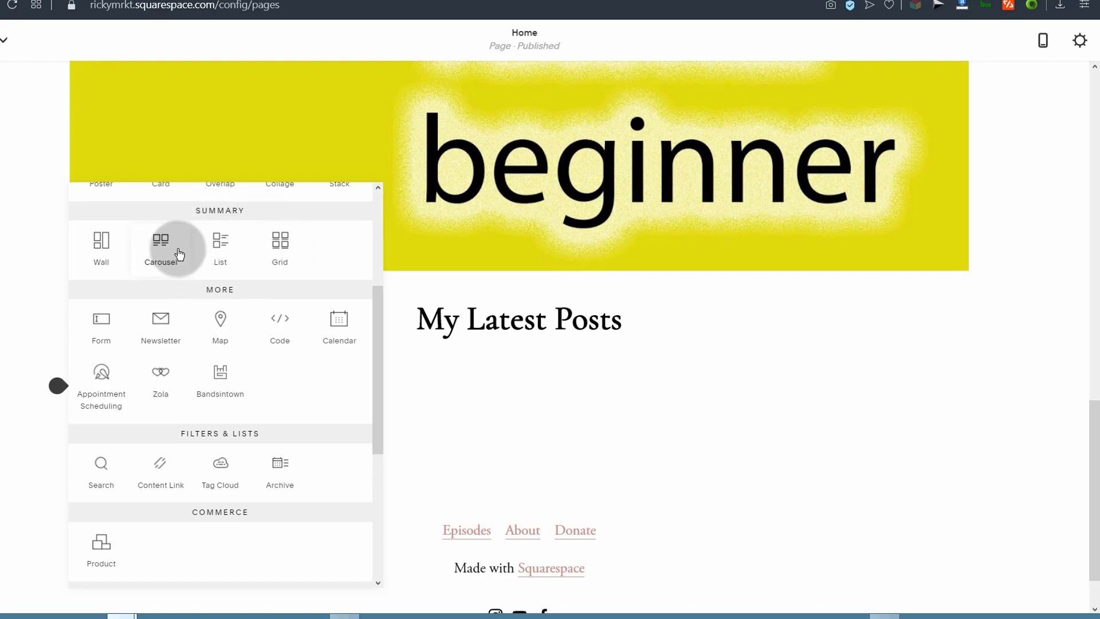
pyautogui.click(285, 248)
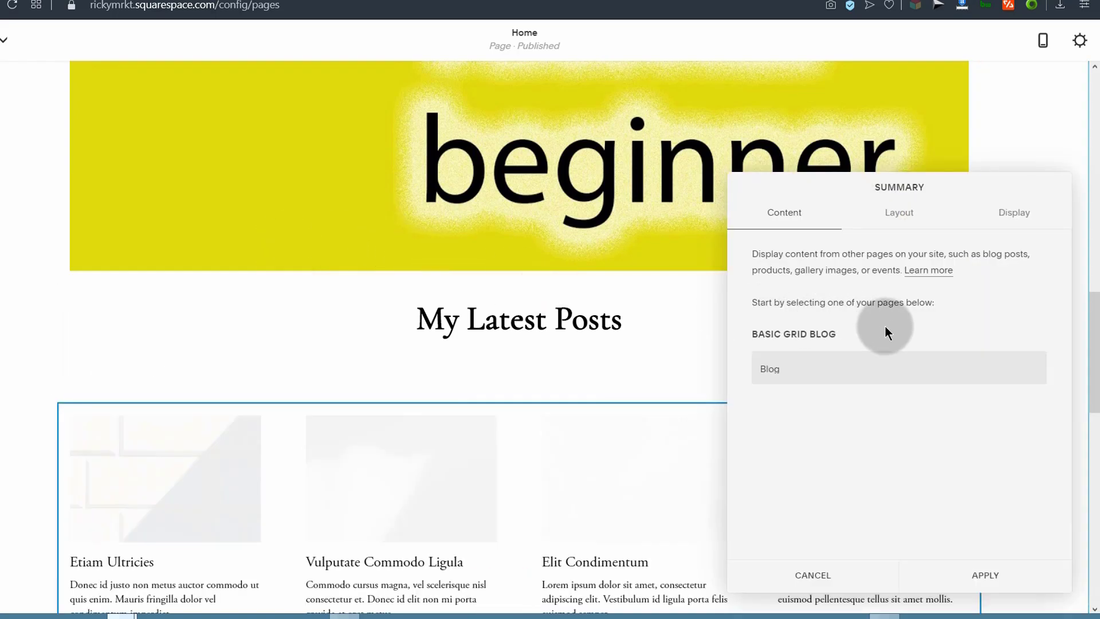
pyautogui.click(798, 369)
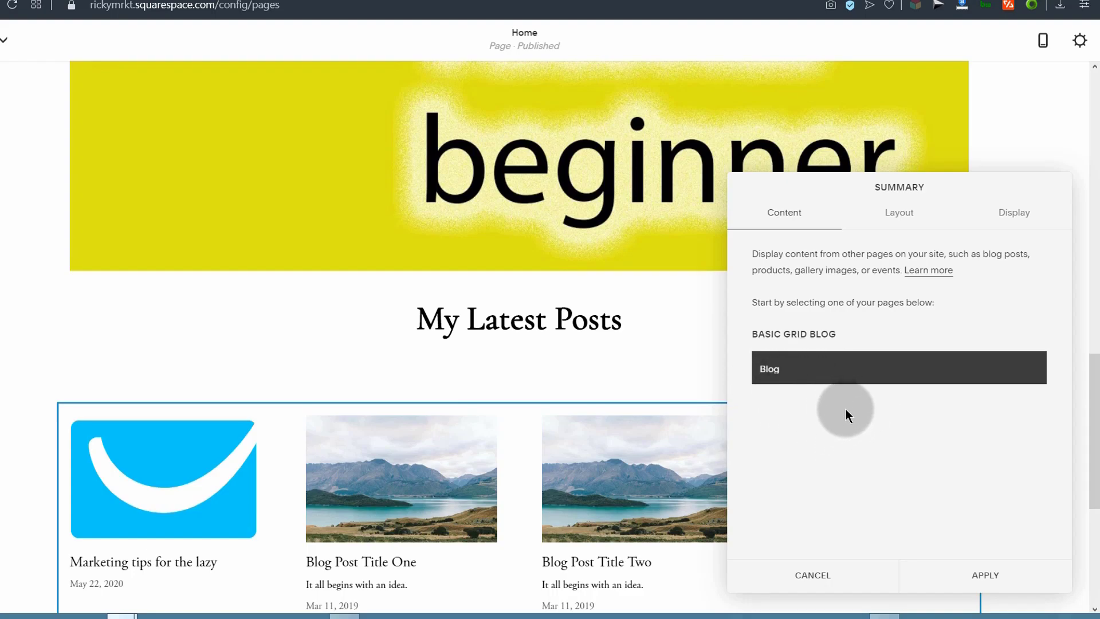
# Step: Try the List and square layouts, then keep the summary as a Grid with 3:2 Standard images
pyautogui.click(898, 214)
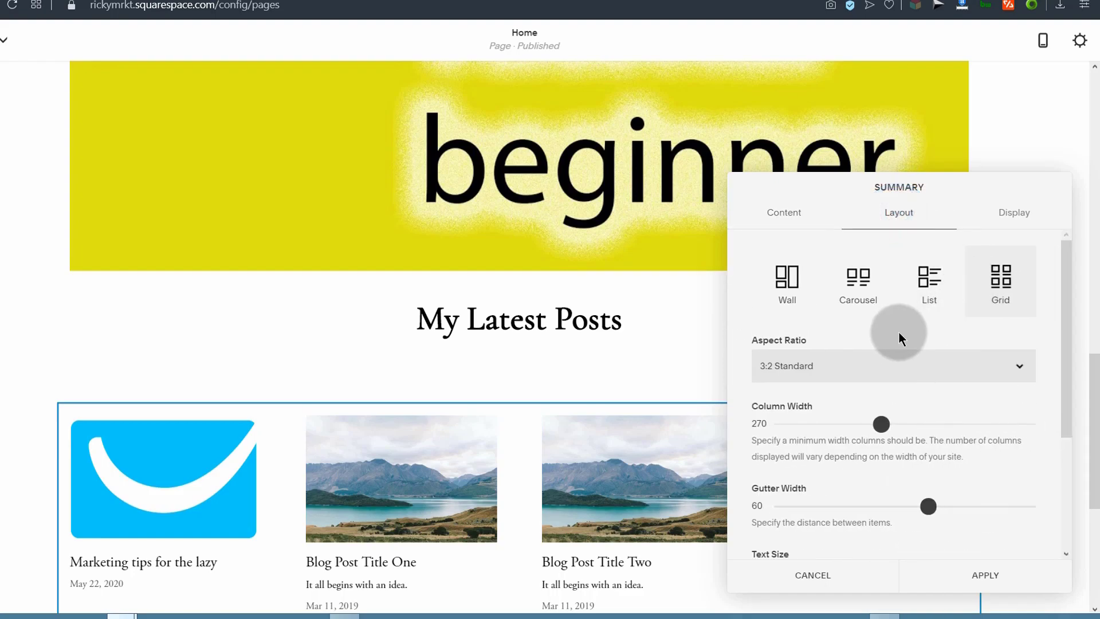
pyautogui.click(929, 278)
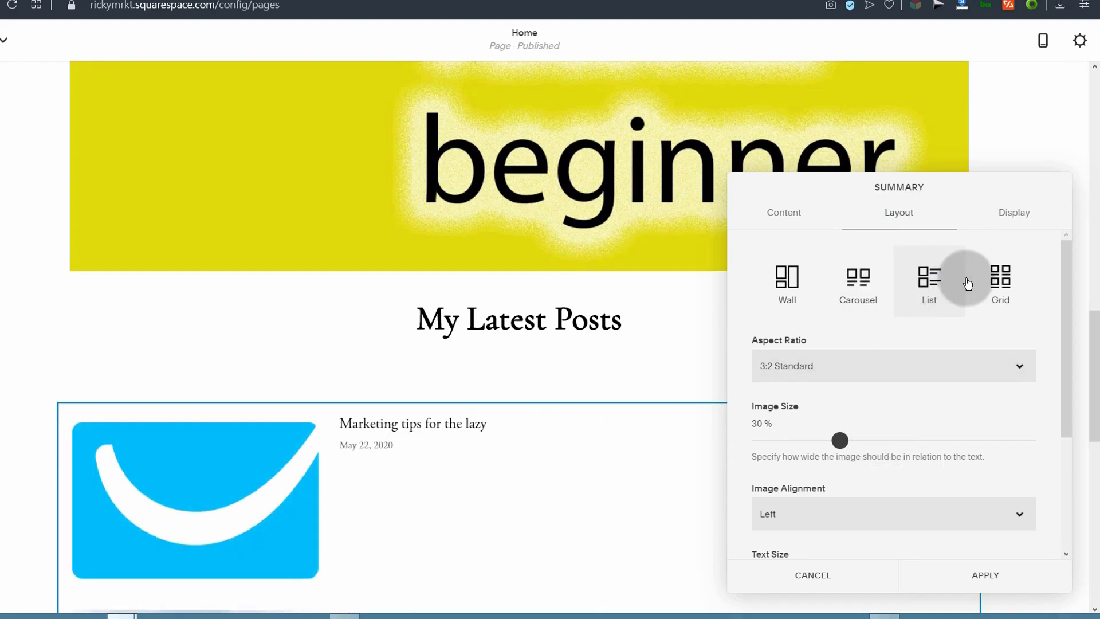
pyautogui.click(996, 280)
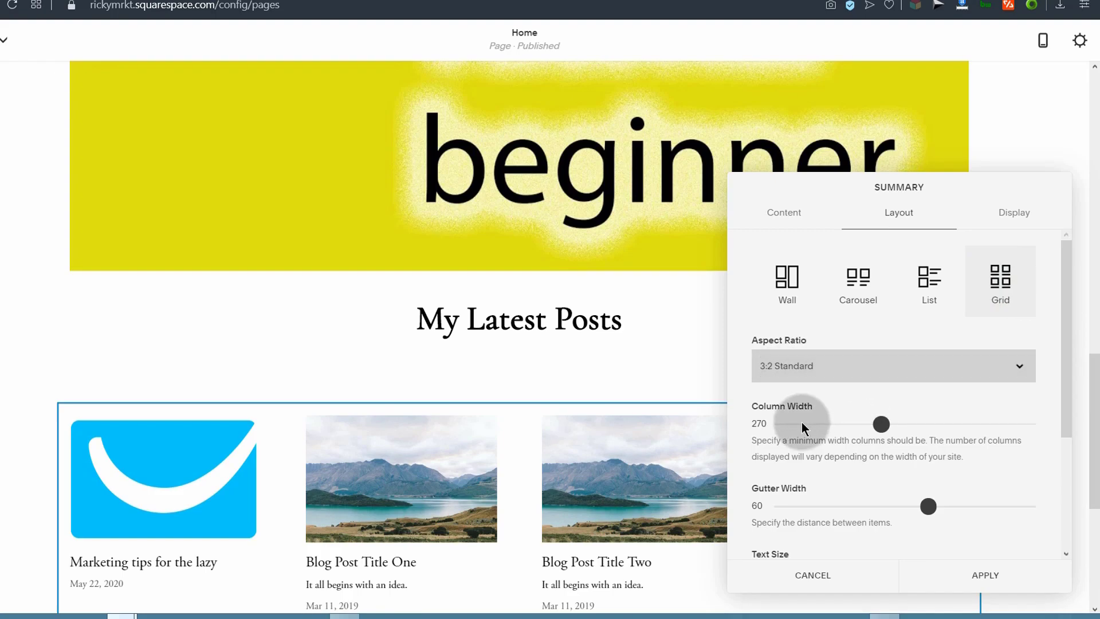
pyautogui.click(848, 364)
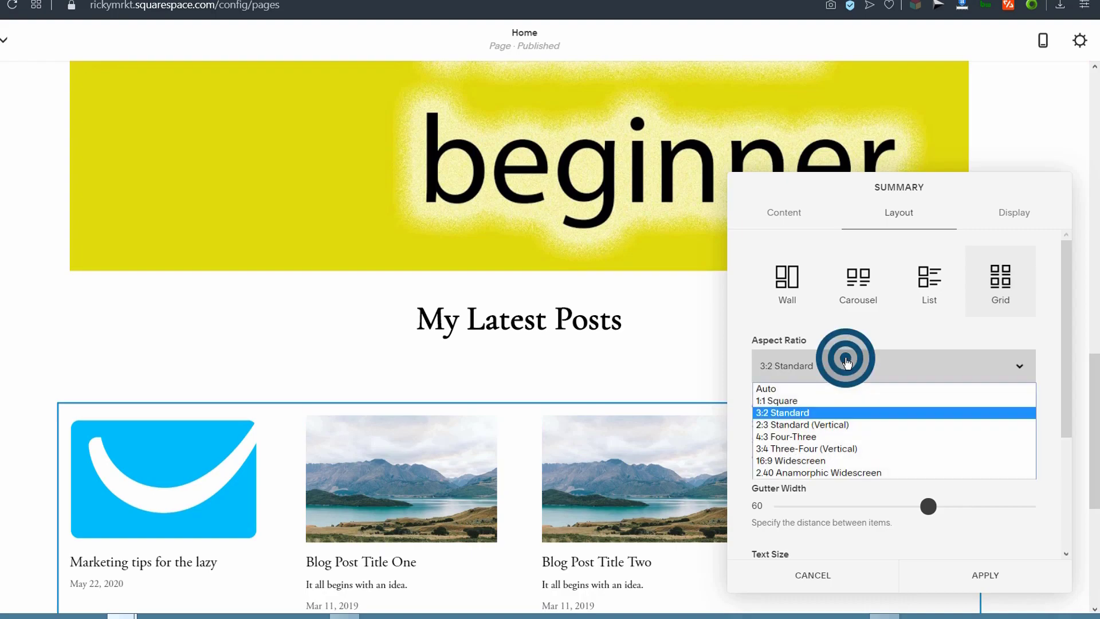
pyautogui.click(772, 401)
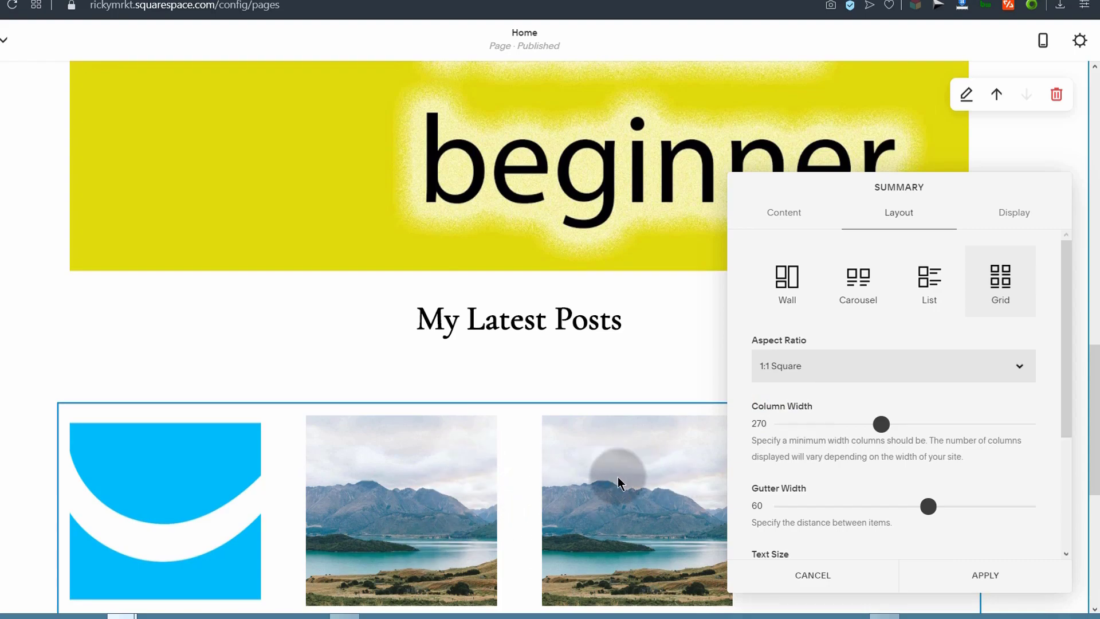
pyautogui.click(812, 365)
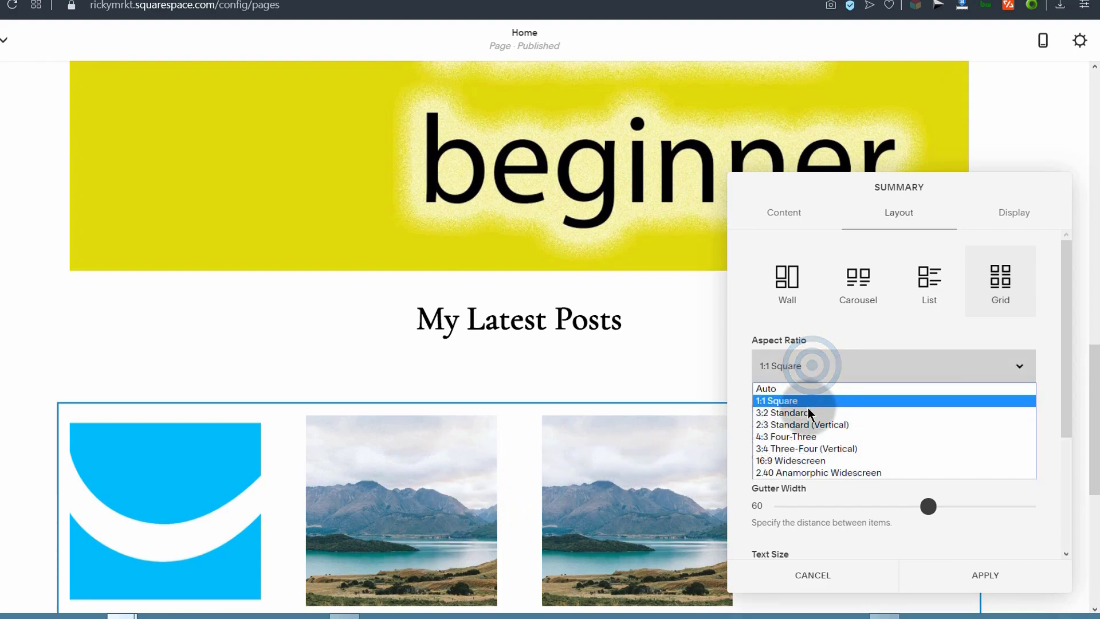
pyautogui.click(789, 411)
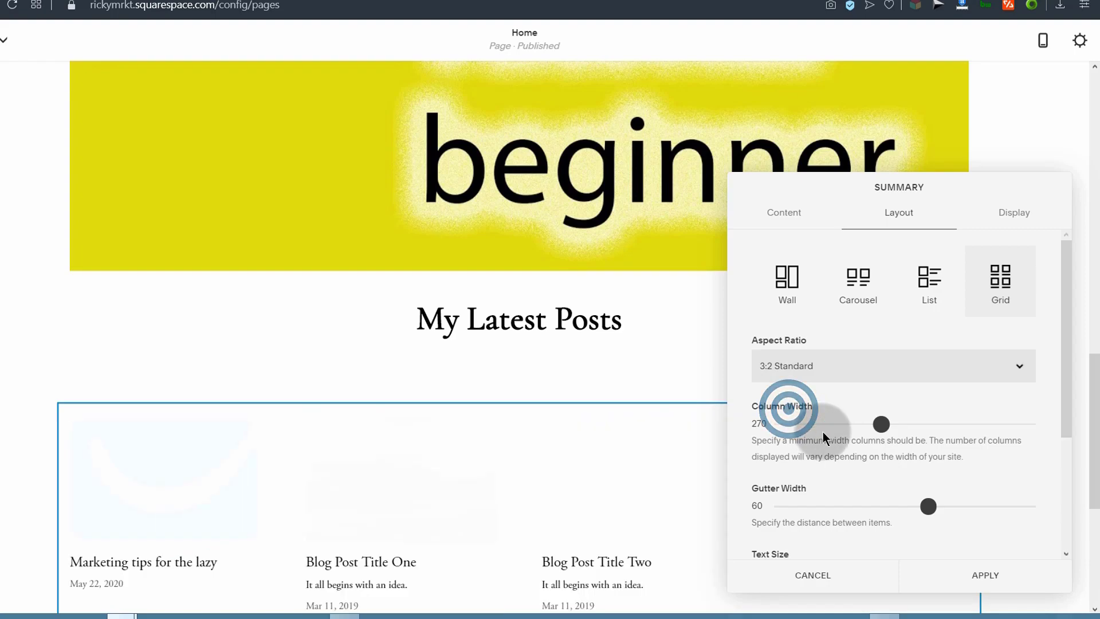
# Step: Widen the grid's column width to 348 and set the post text size to Large
pyautogui.click(890, 424)
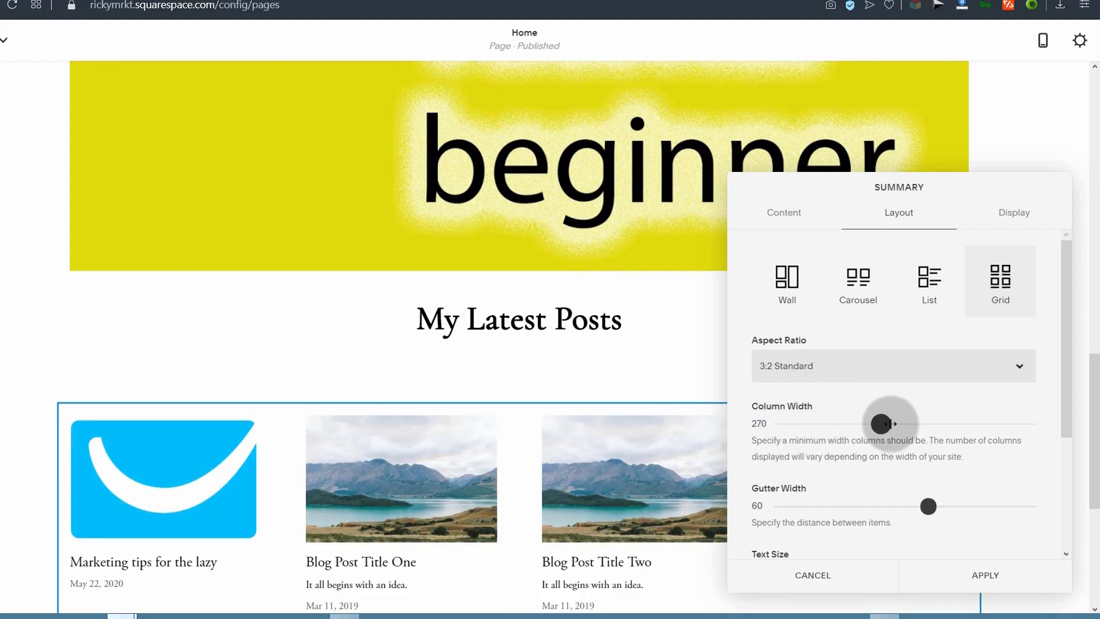
pyautogui.moveTo(890, 424); pyautogui.dragTo(923, 424)
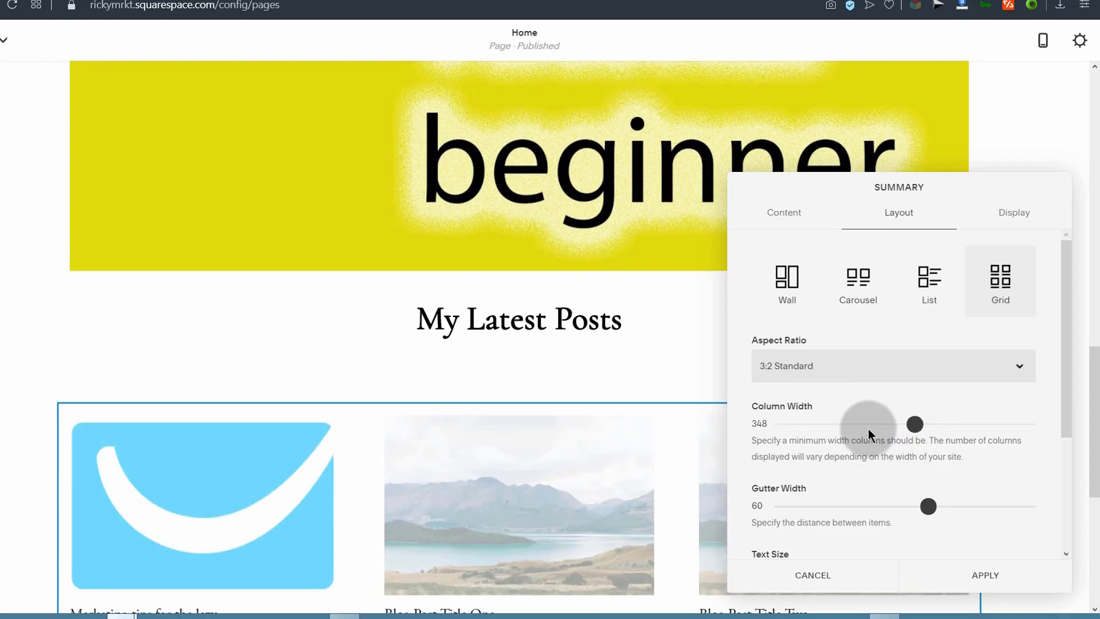
pyautogui.scroll(-3, 848, 449)
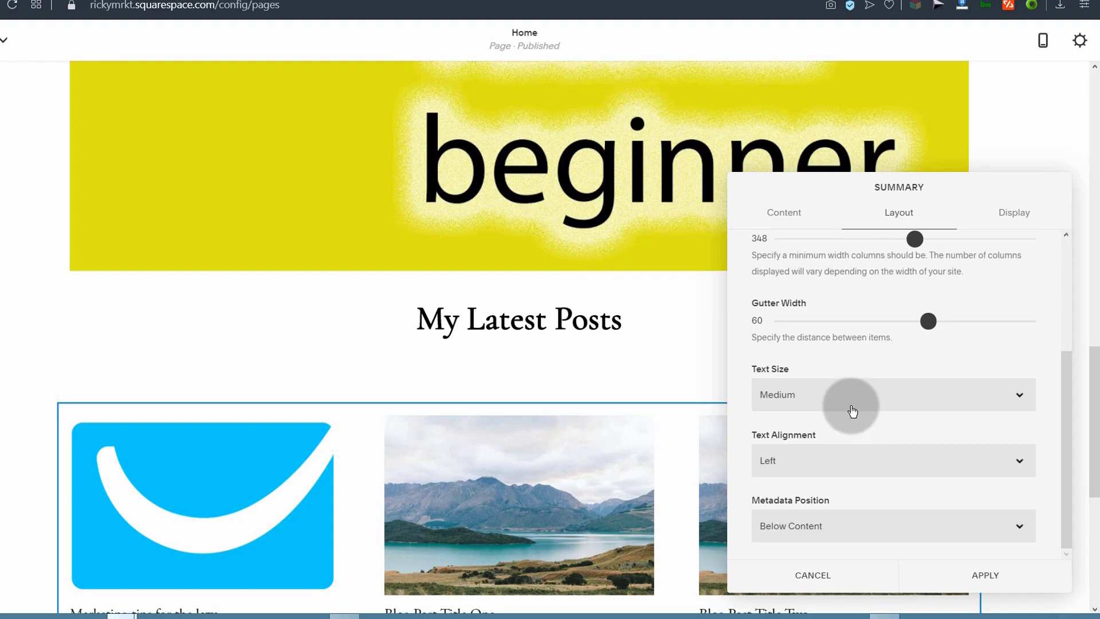
pyautogui.click(805, 395)
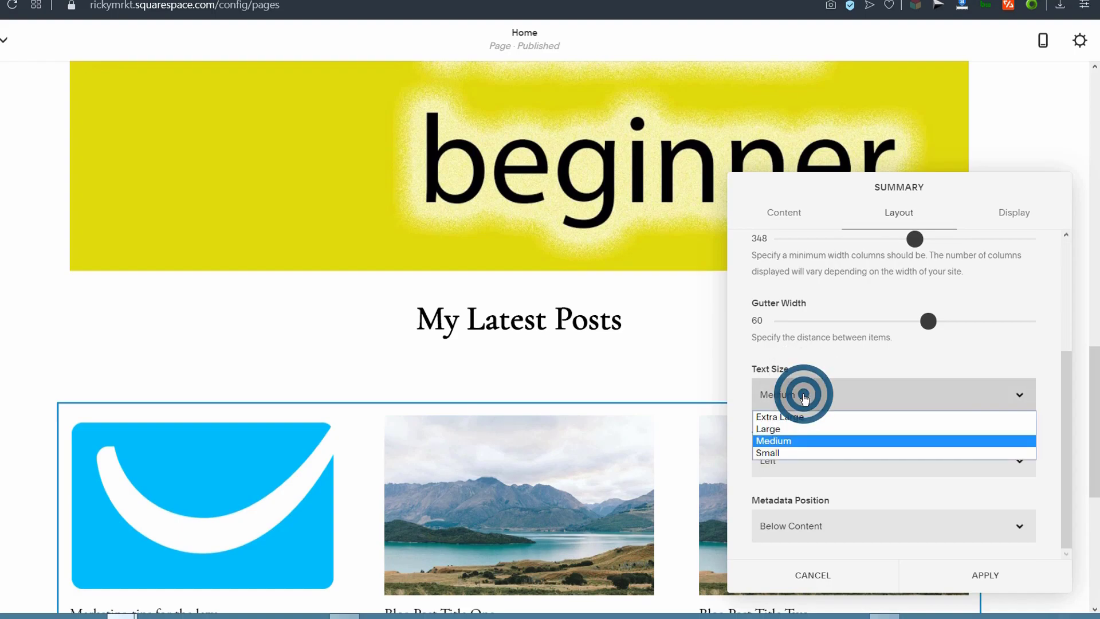
pyautogui.click(785, 433)
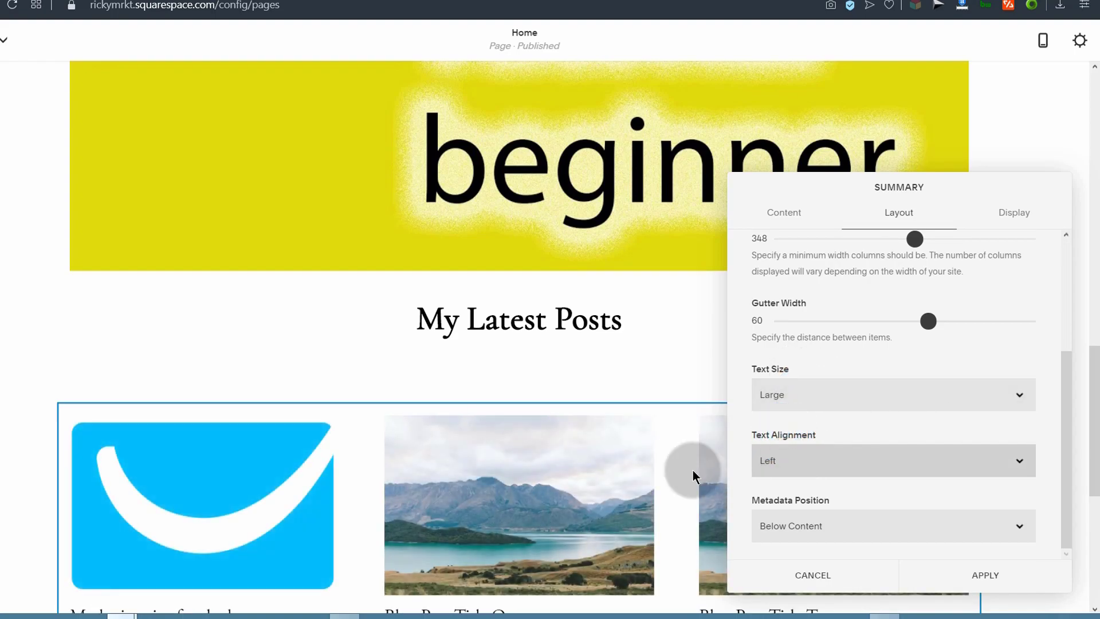
pyautogui.scroll(-5, 565, 459)
pyautogui.scroll(1, 847, 444)
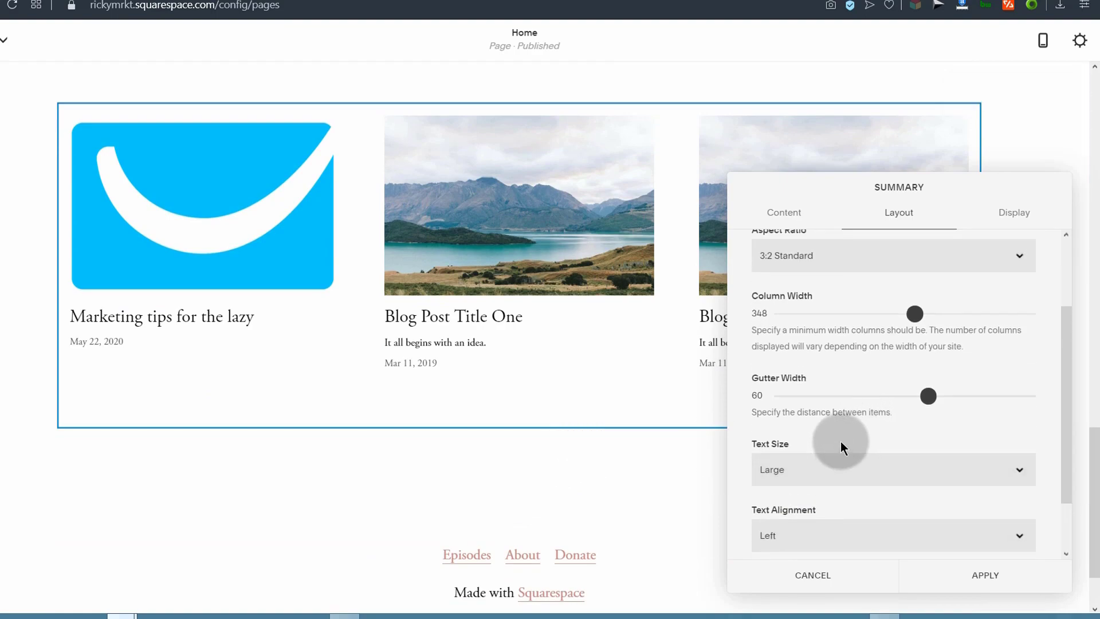
pyautogui.scroll(-1, 840, 442)
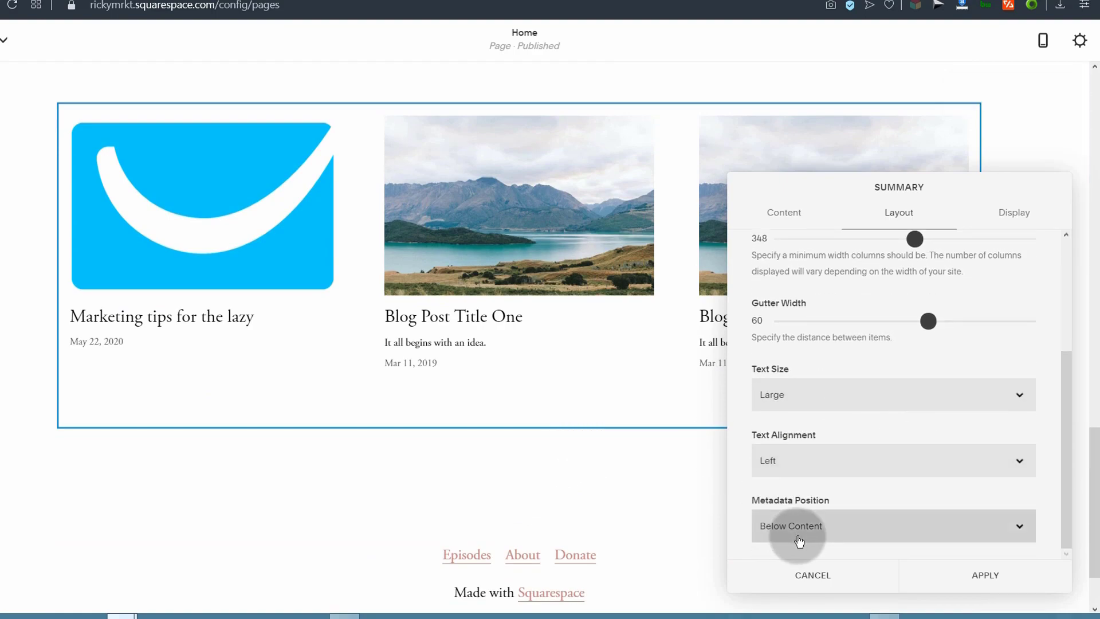
# Step: Choose Date Posted as the summary's primary metadata and apply the block settings
pyautogui.click(1011, 217)
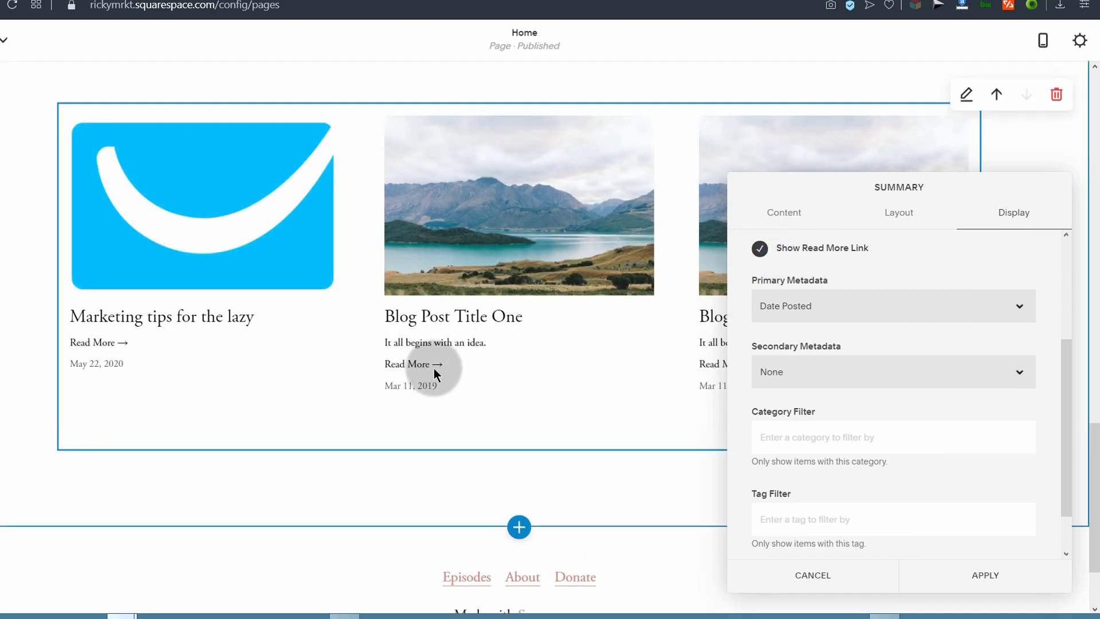
pyautogui.click(807, 311)
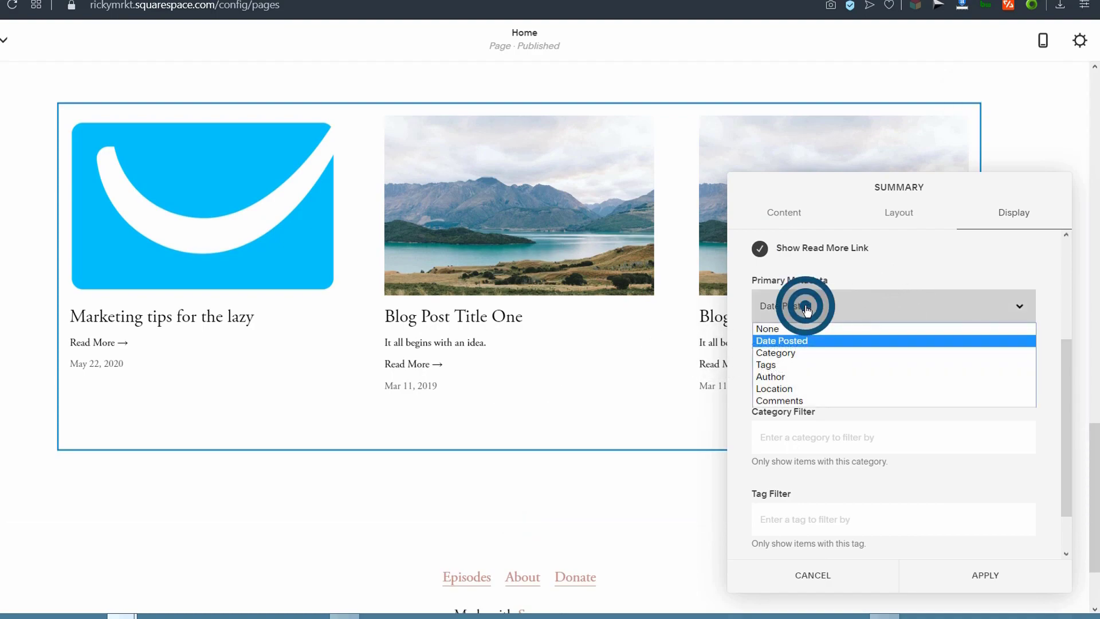
pyautogui.click(782, 340)
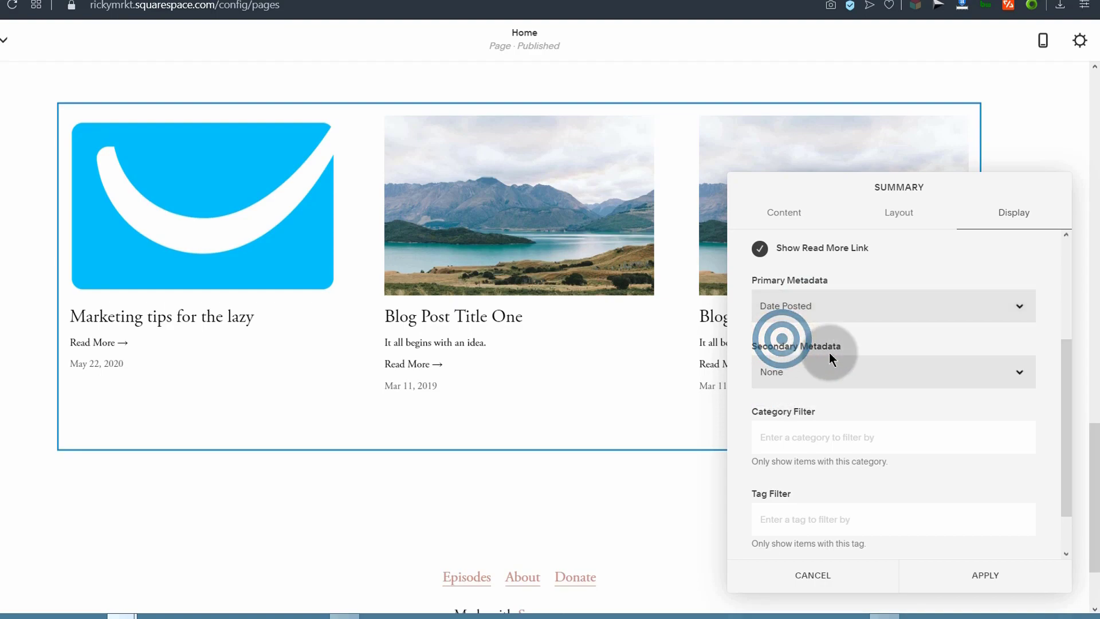
pyautogui.scroll(-1, 947, 536)
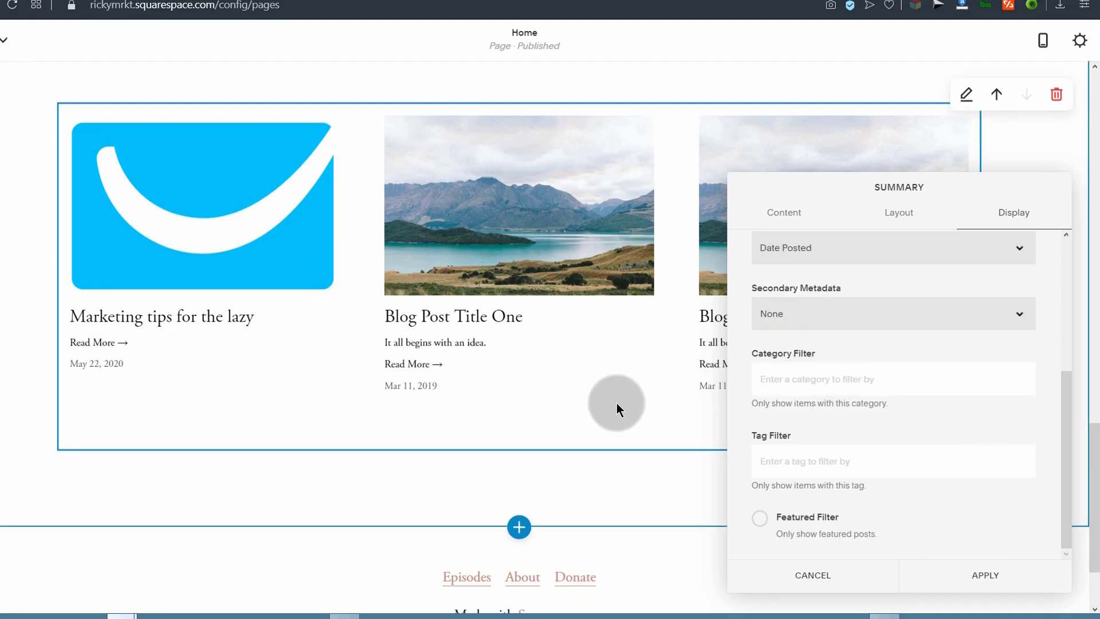
pyautogui.click(983, 573)
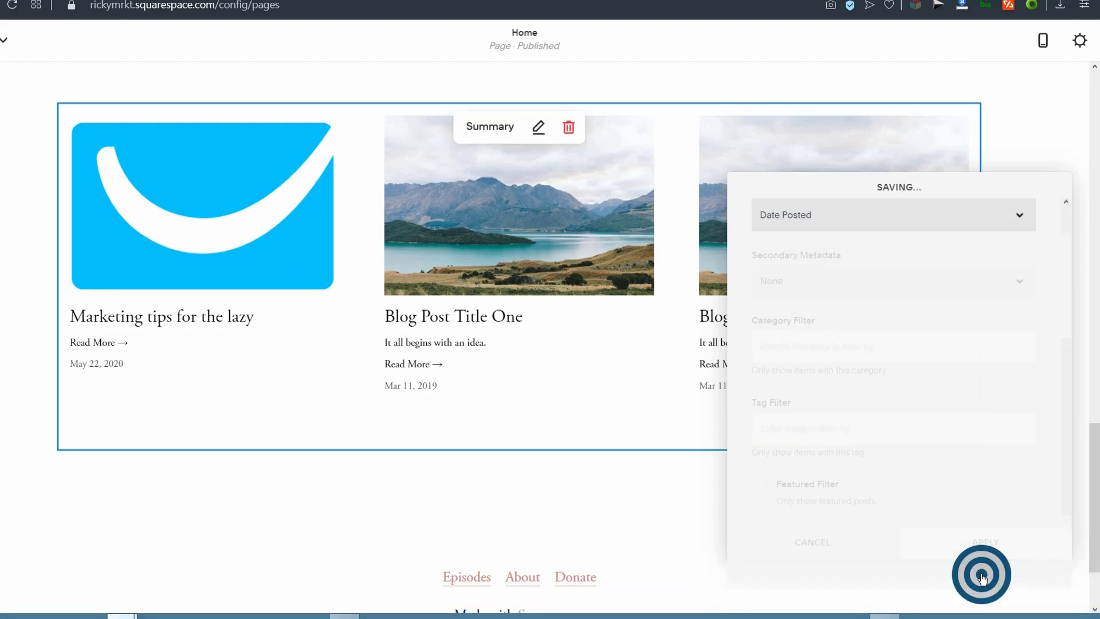
pyautogui.scroll(5, 349, 474)
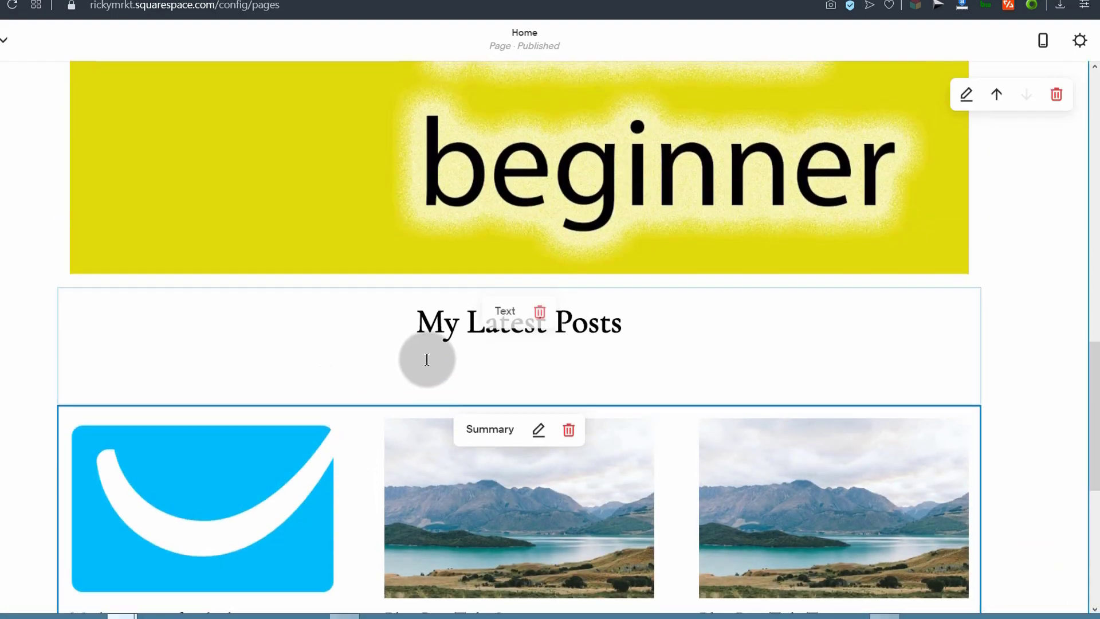
pyautogui.scroll(10, 450, 374)
pyautogui.scroll(-15, 465, 374)
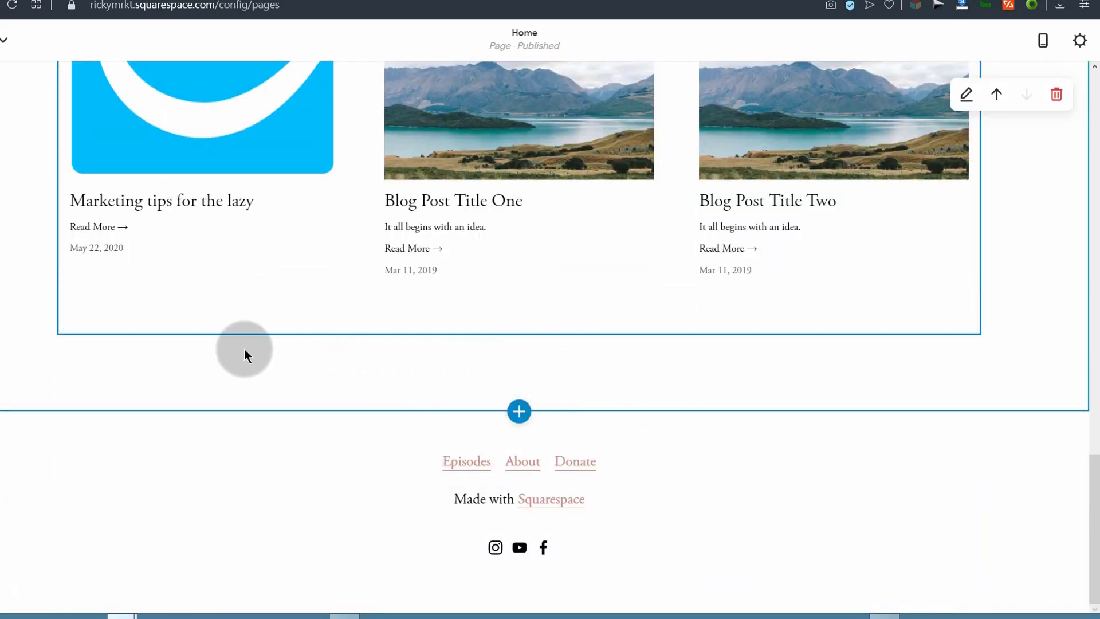
# Step: Add a button below the posts summary that links to the Contact page in a new window
pyautogui.click(59, 335)
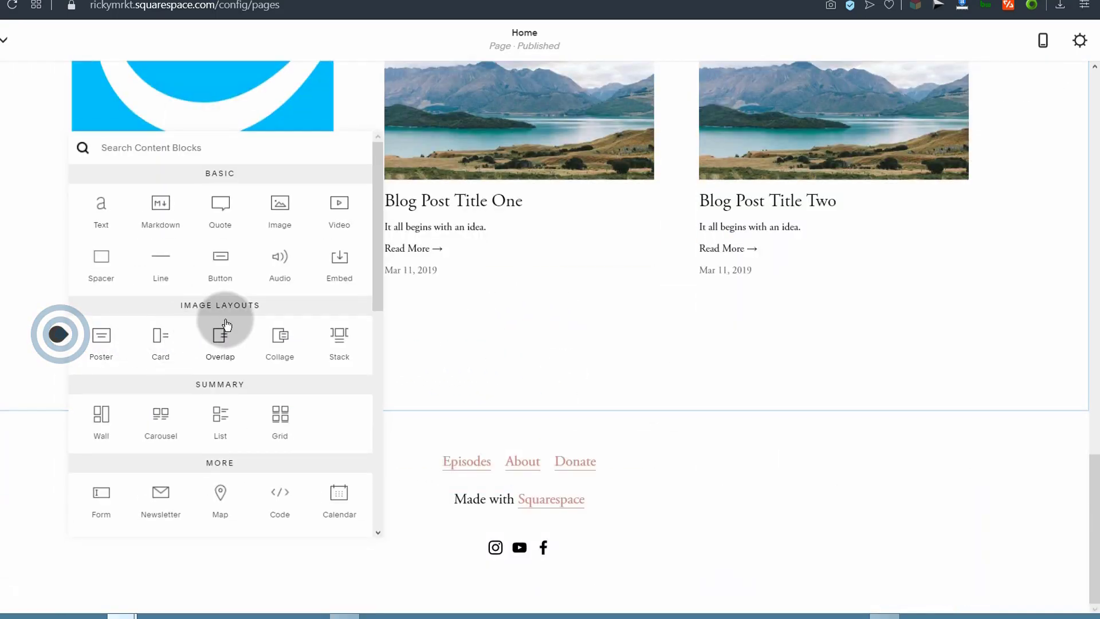
pyautogui.click(221, 264)
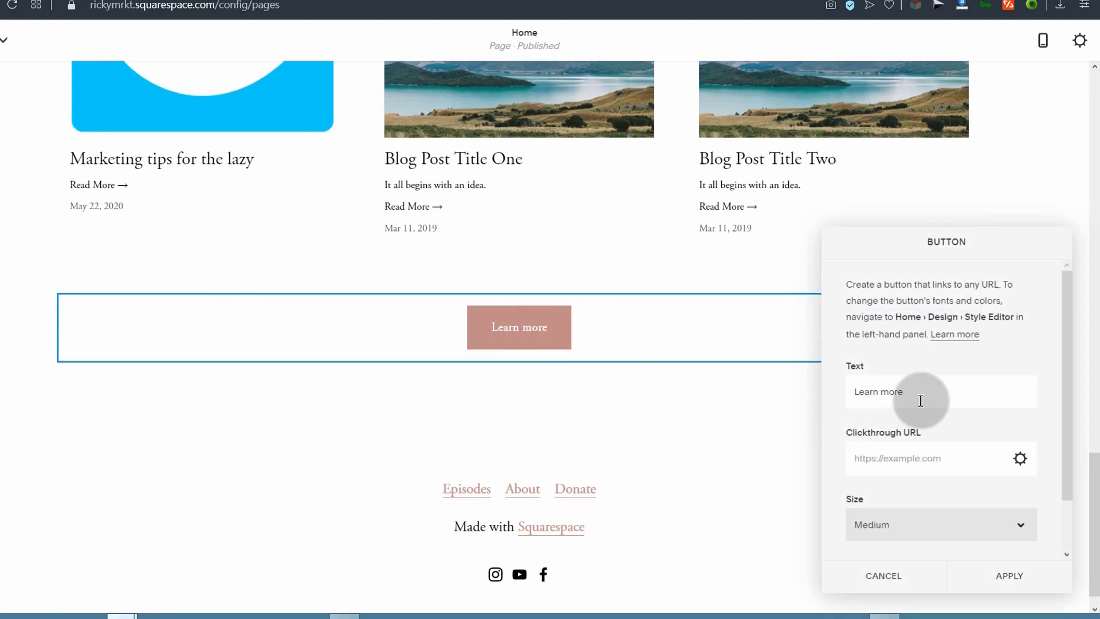
pyautogui.click(1022, 459)
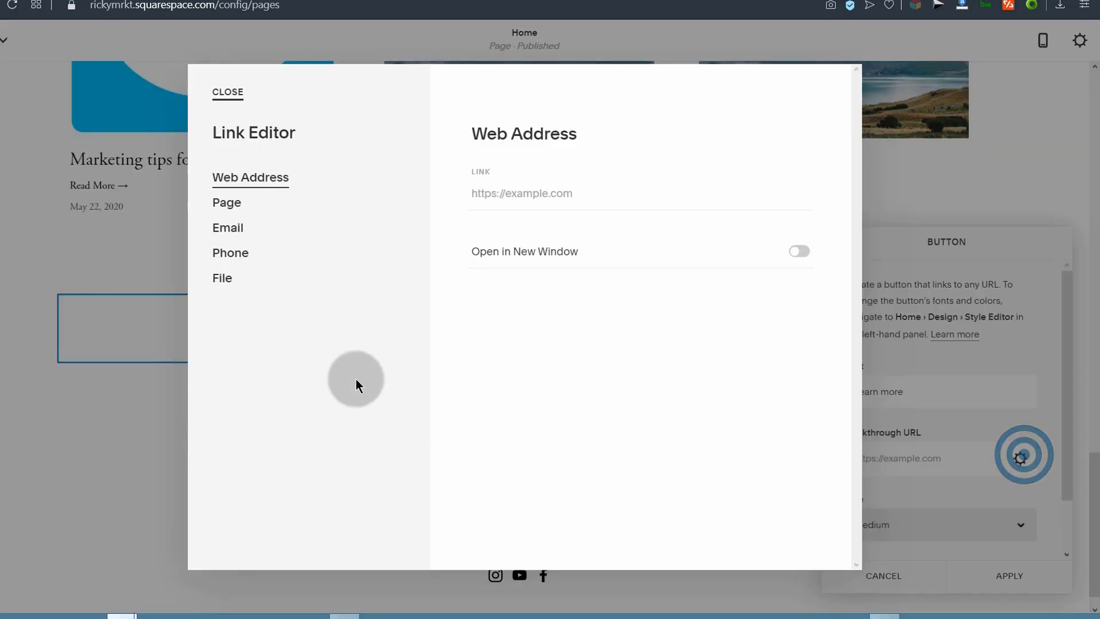
pyautogui.click(235, 204)
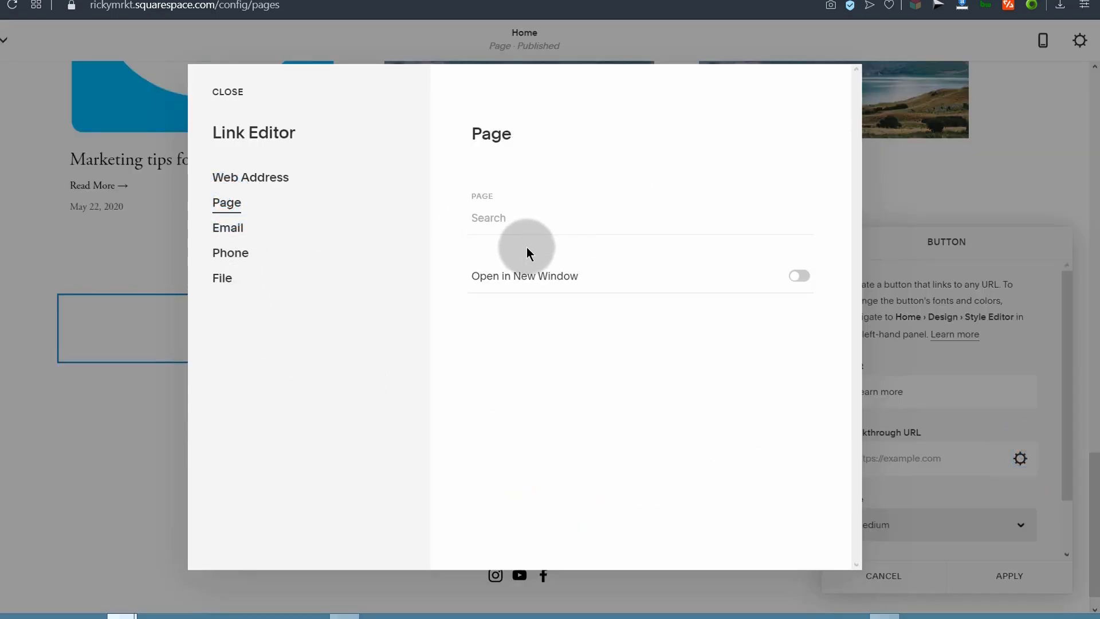
pyautogui.click(503, 216)
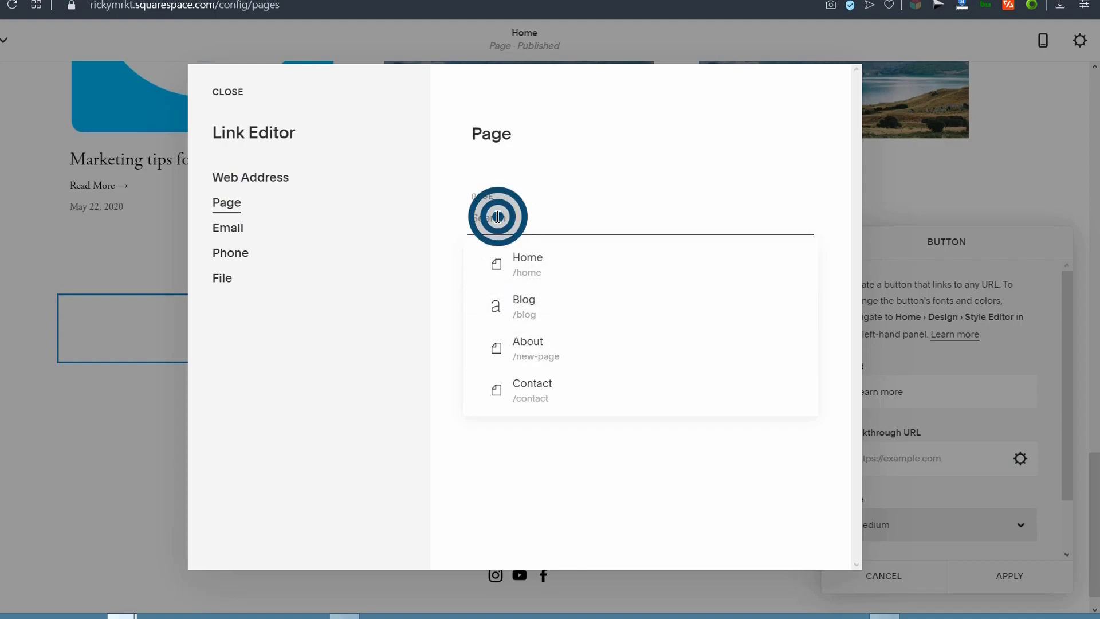
pyautogui.click(520, 388)
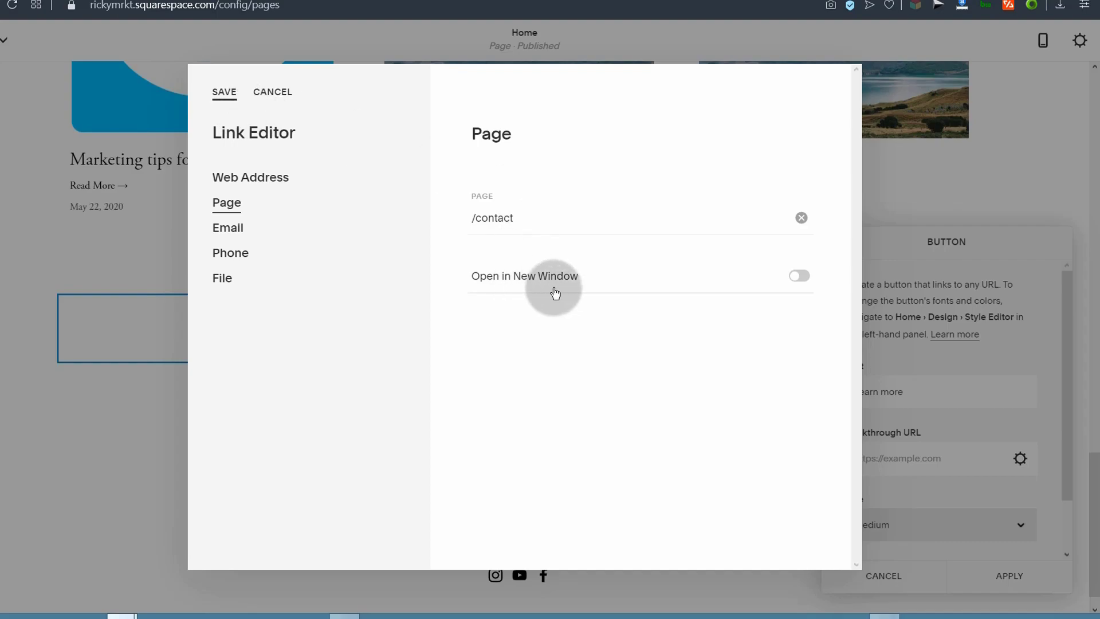
pyautogui.click(805, 276)
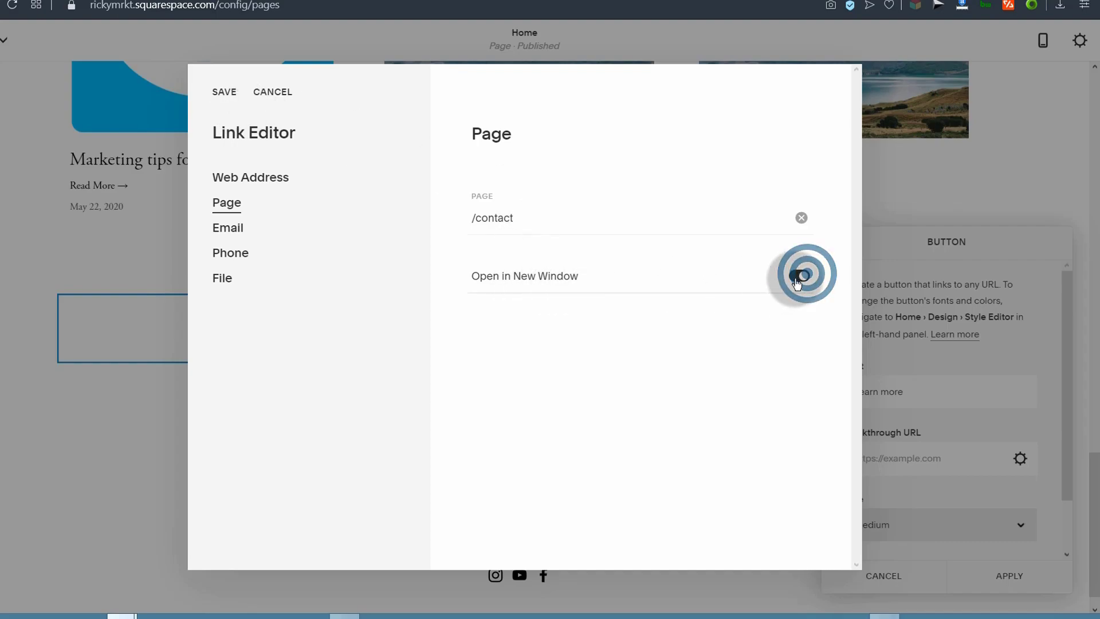
pyautogui.click(228, 92)
# Step: Change the button label to 'contact Me' and apply
pyautogui.click(533, 322)
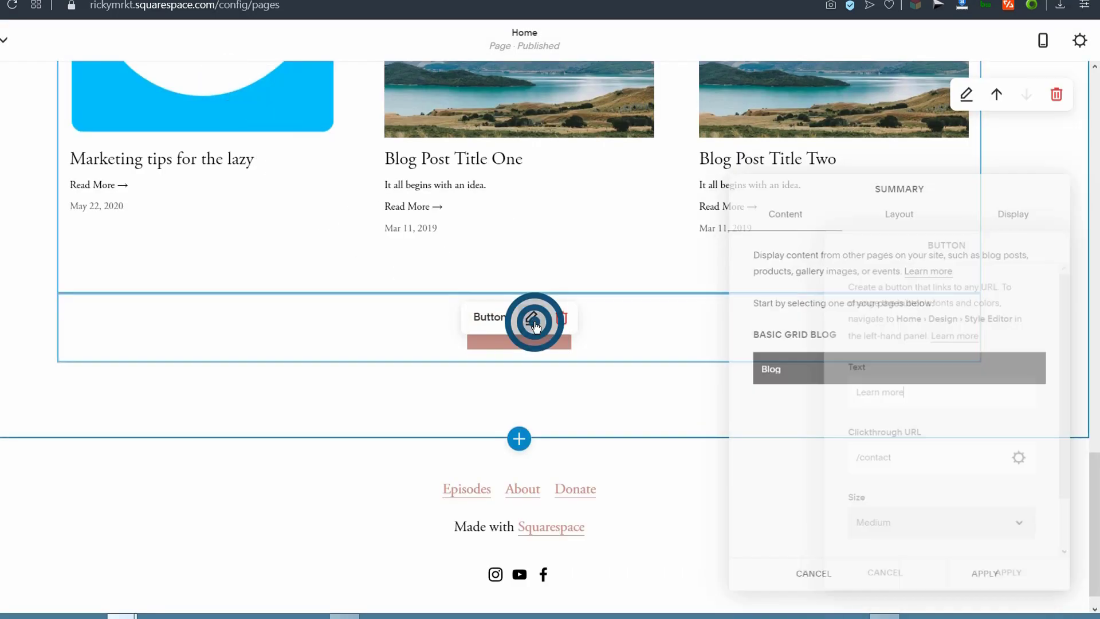
pyautogui.doubleClick(914, 391)
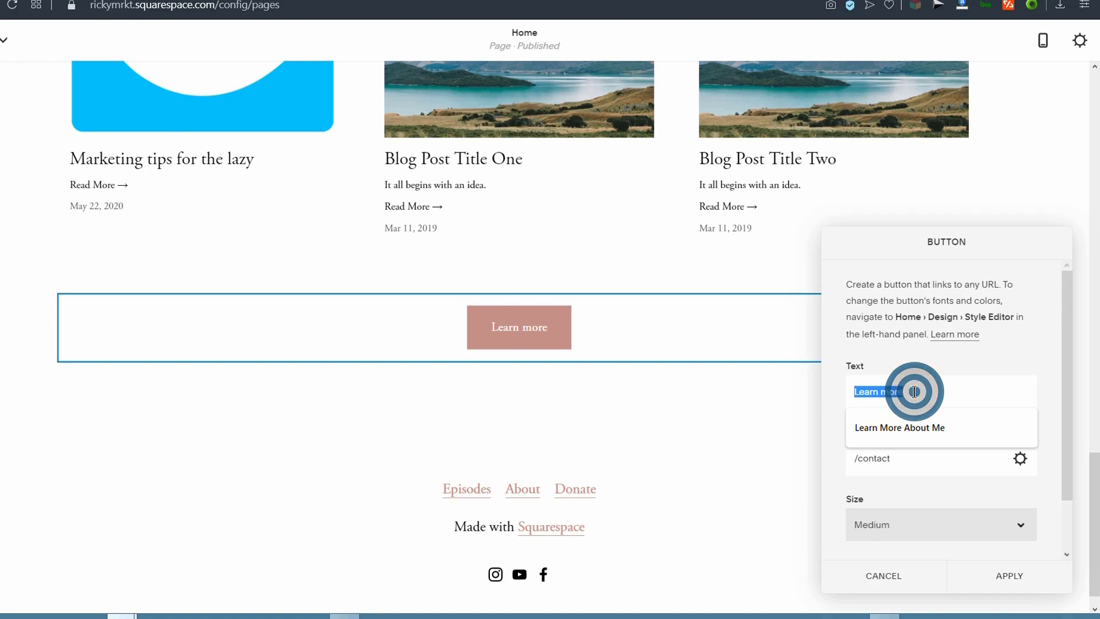
pyautogui.write('conta')
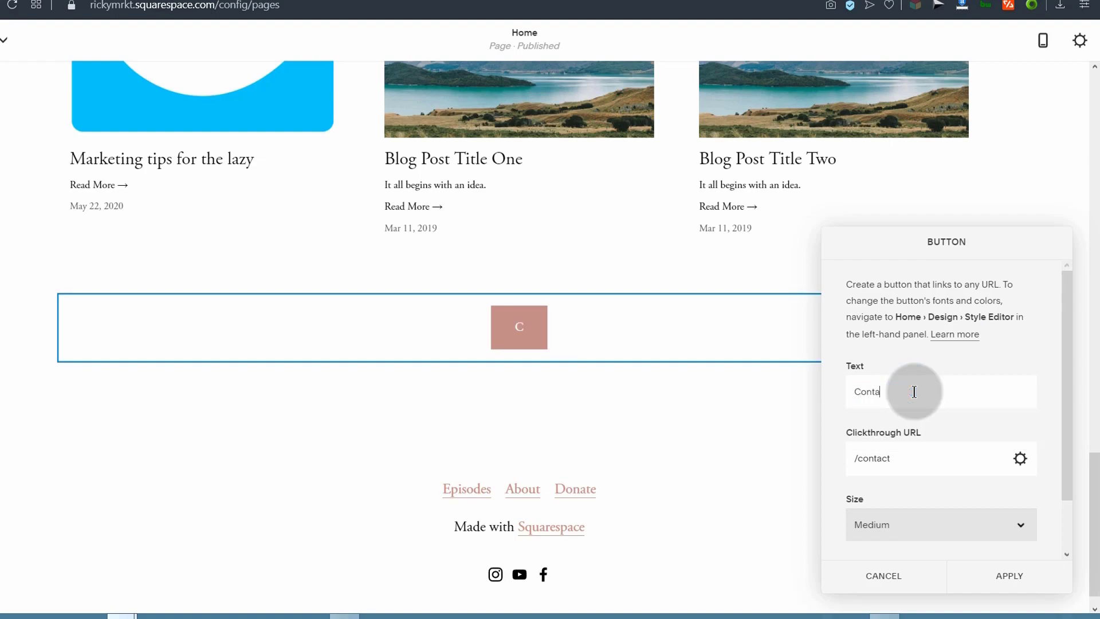
pyautogui.write('ct Me')
pyautogui.click(1011, 575)
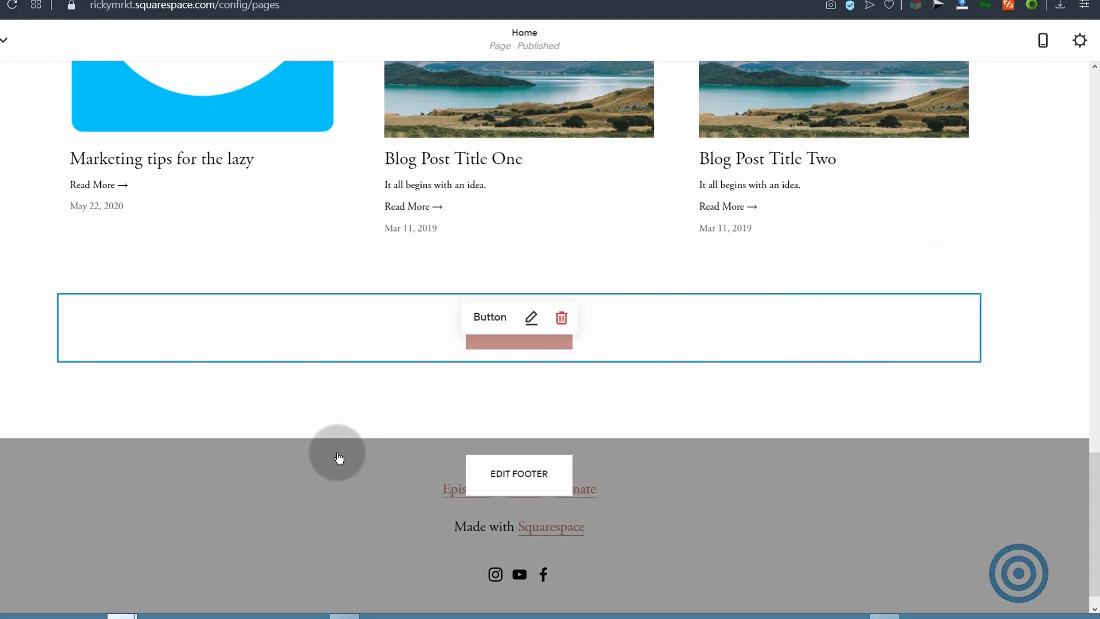
# Step: Insert a Form block with Name, Email, Subject and Message fields below the Contact Me button
pyautogui.click(58, 333)
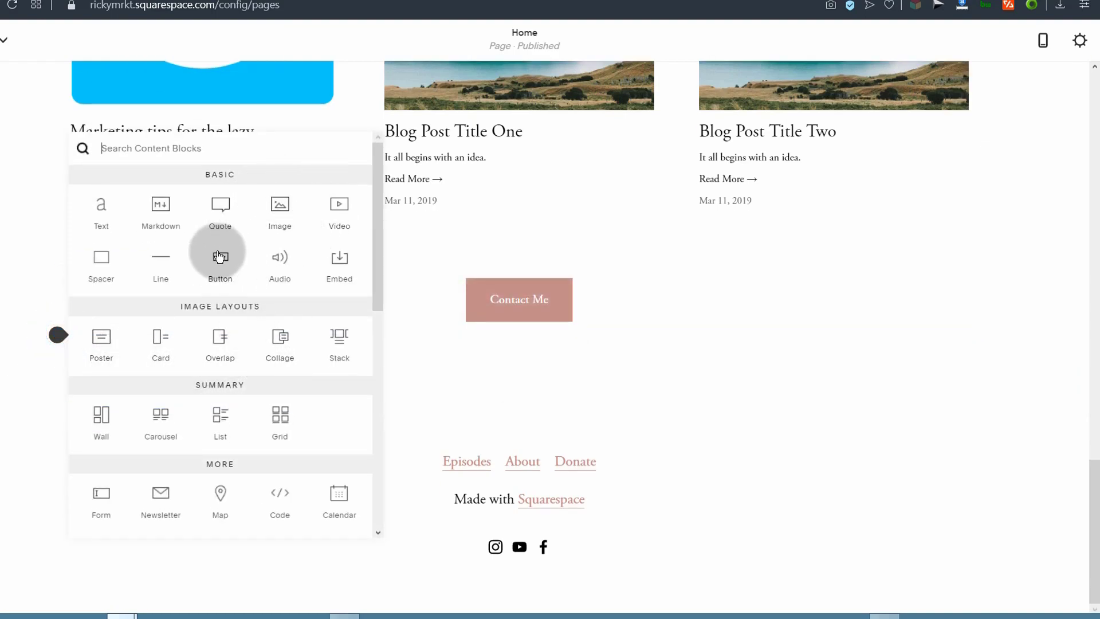
pyautogui.scroll(-4, 146, 406)
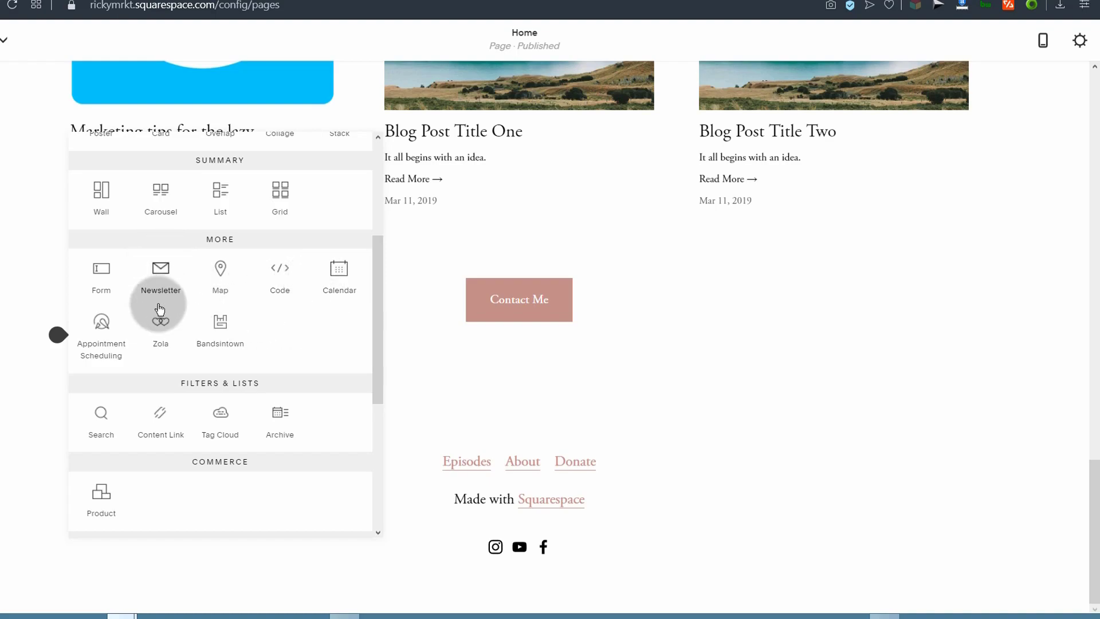
pyautogui.click(98, 277)
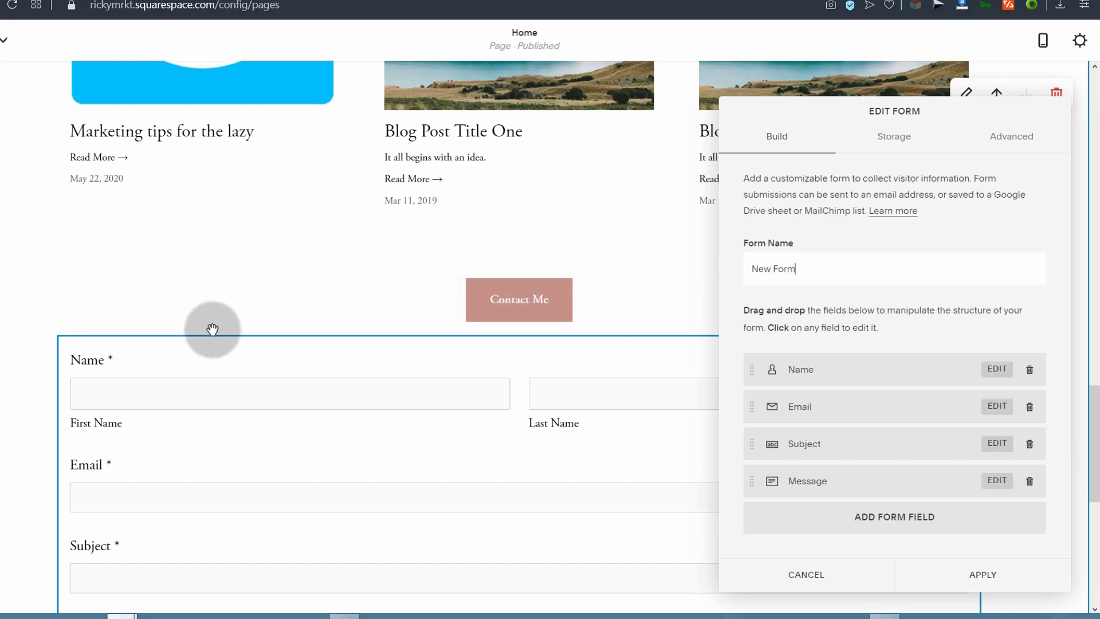
pyautogui.scroll(-4, 332, 349)
pyautogui.click(230, 139)
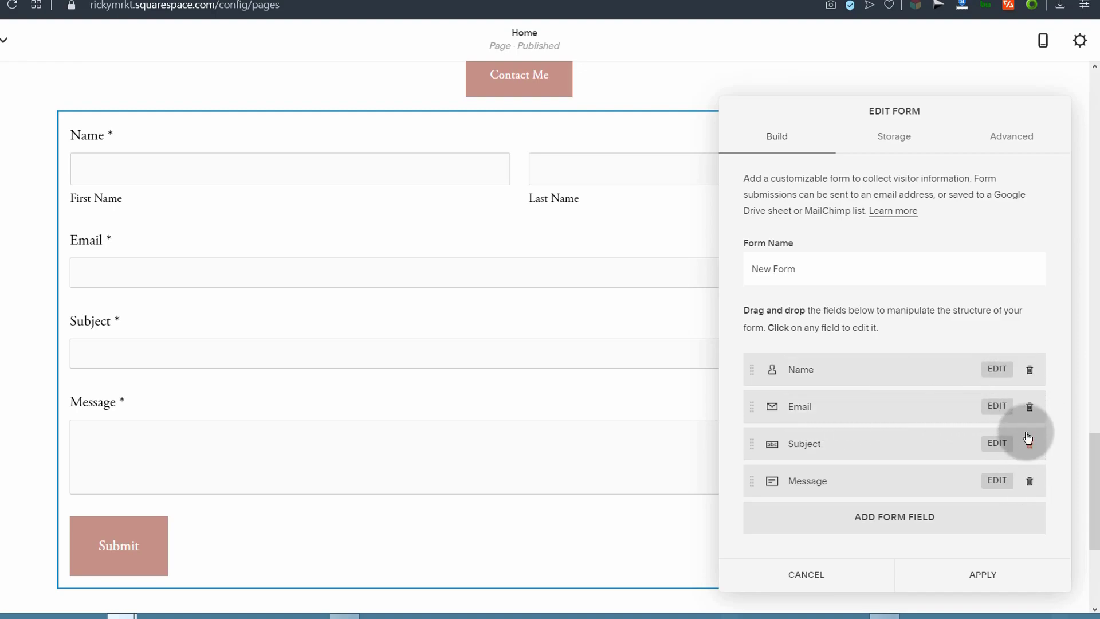
pyautogui.click(935, 258)
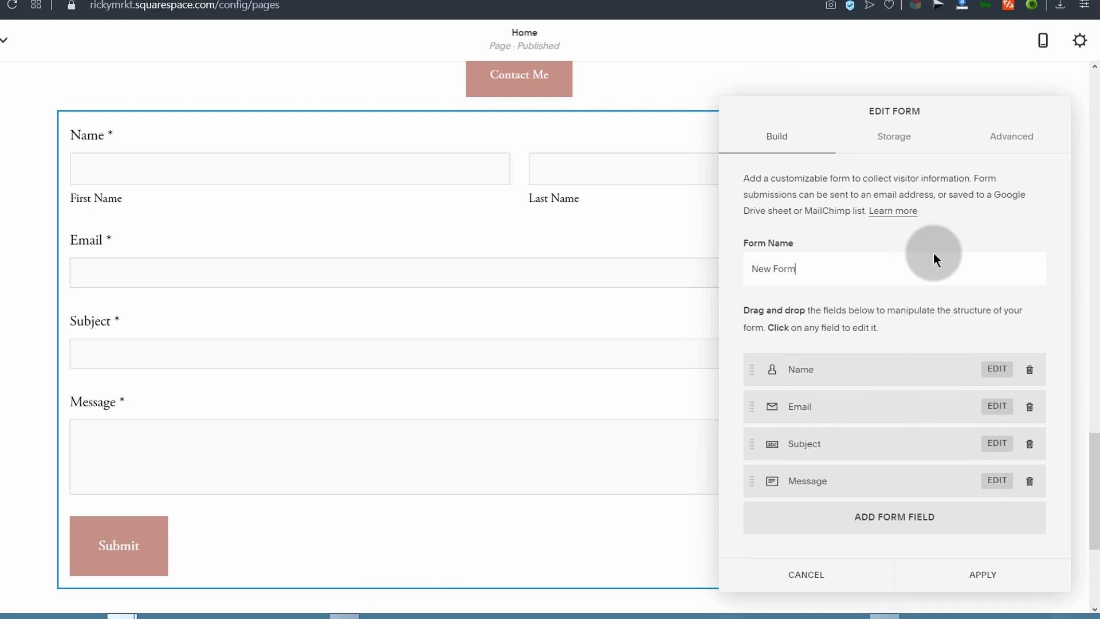
# Step: Check the form's storage options, add then remove a post-submit redirect, leaving the 'Thank you!' message
pyautogui.click(902, 141)
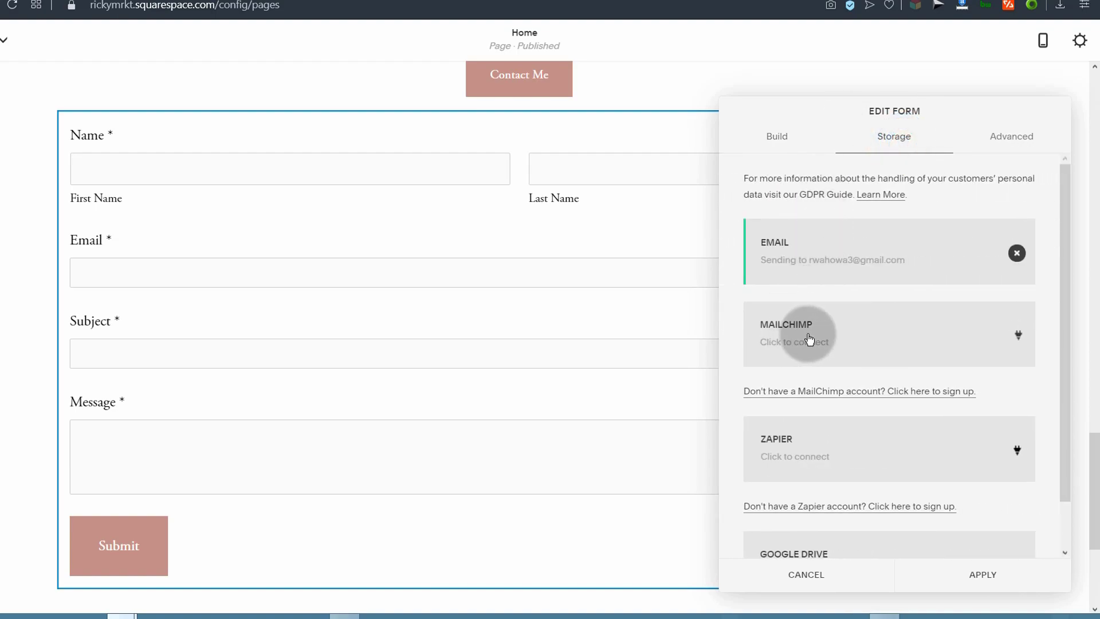
pyautogui.scroll(-1, 806, 449)
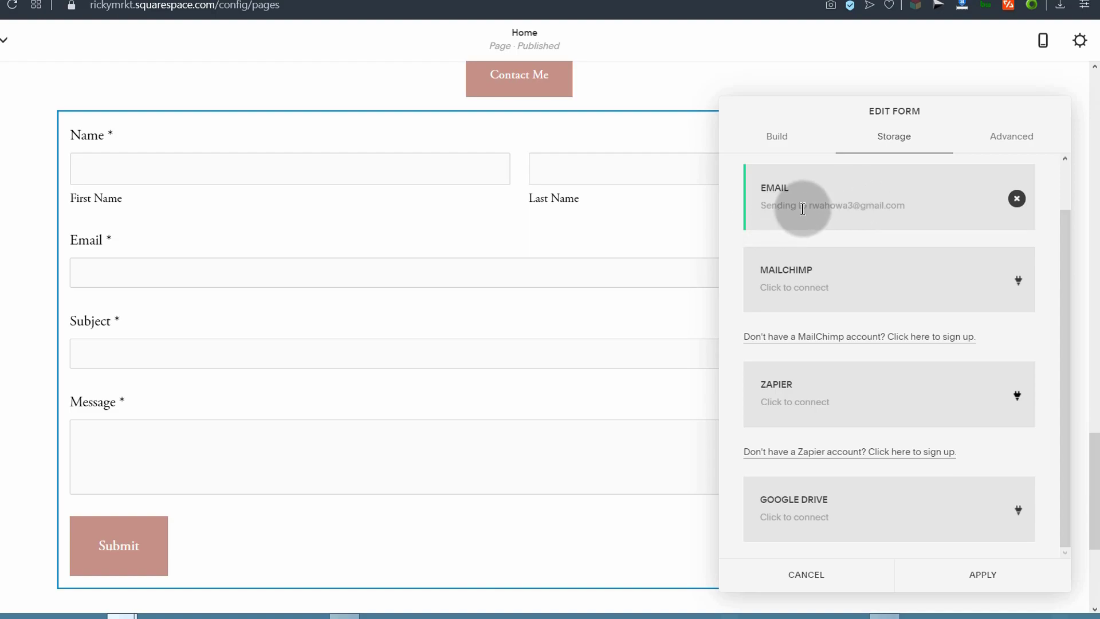
pyautogui.scroll(1, 836, 197)
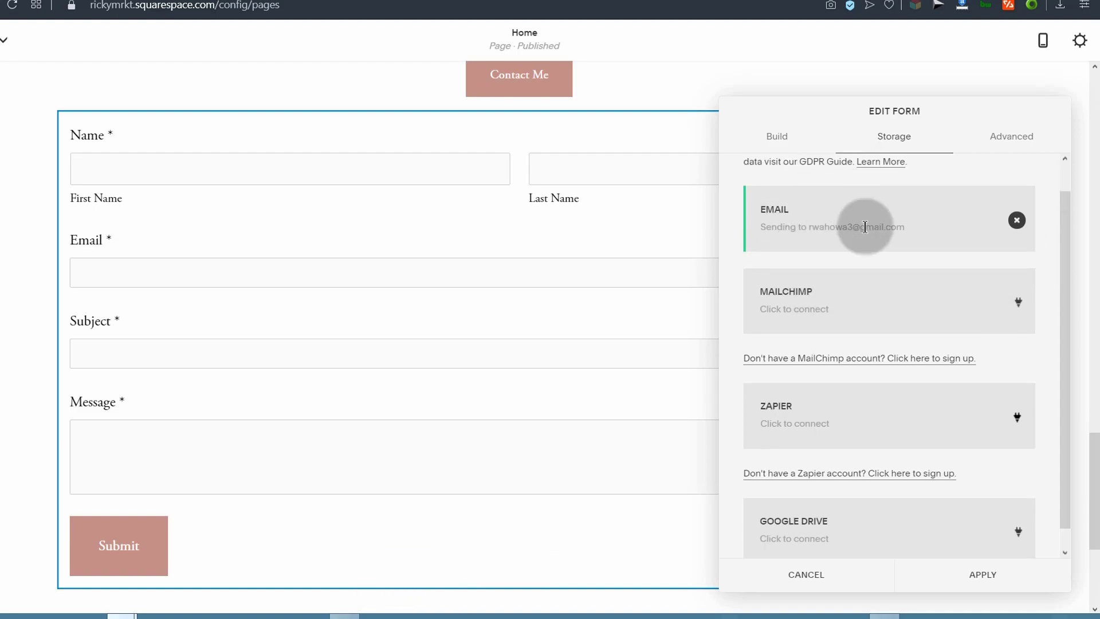
pyautogui.click(1018, 140)
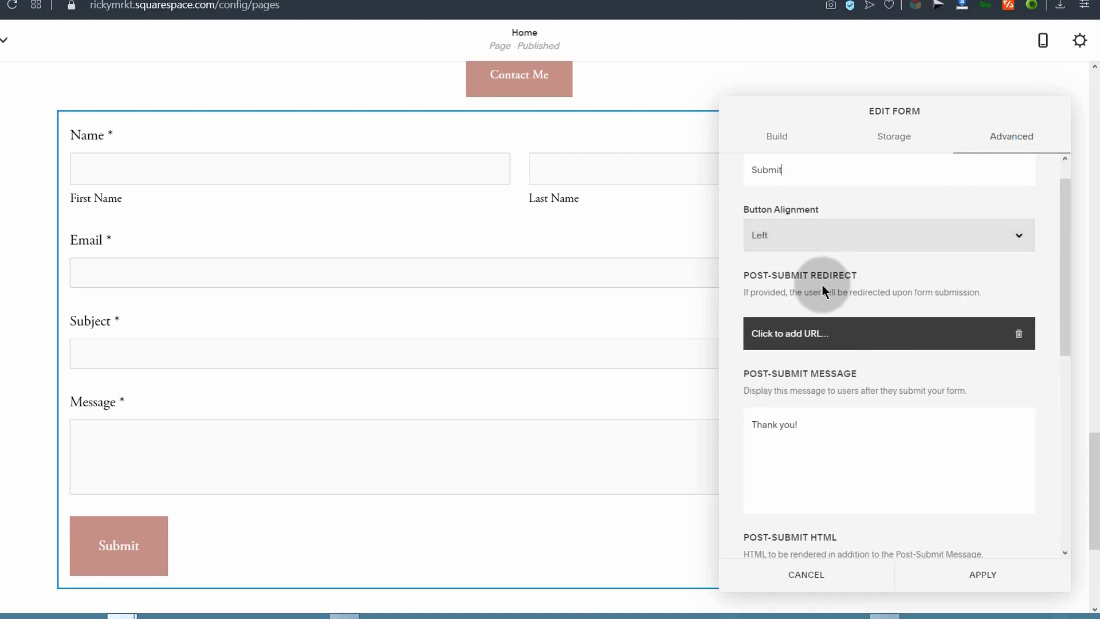
pyautogui.click(796, 335)
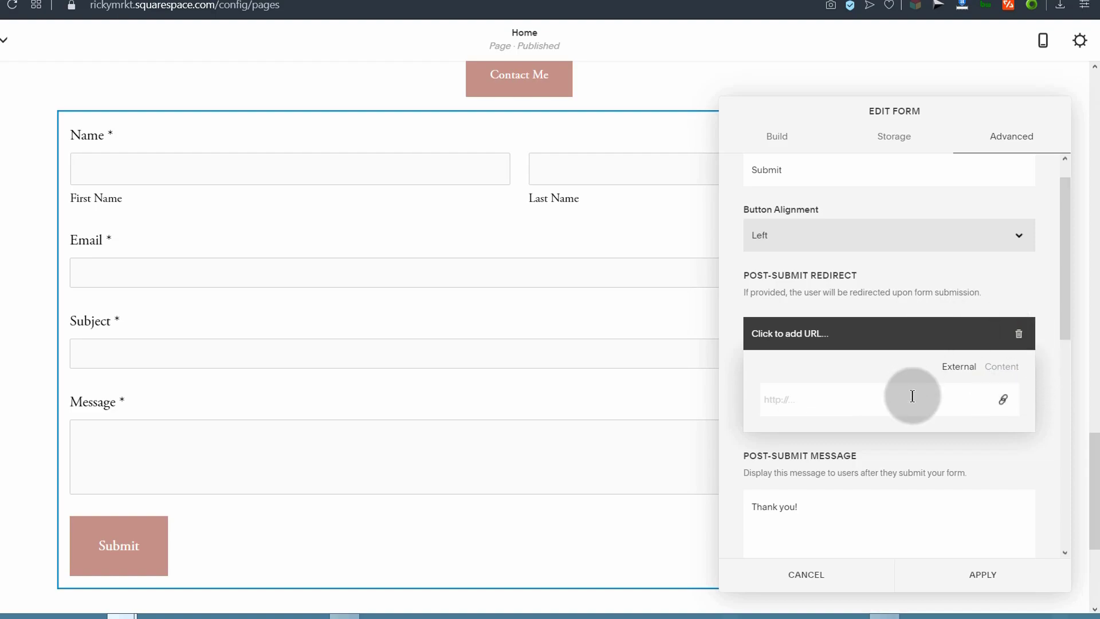
pyautogui.doubleClick(1004, 367)
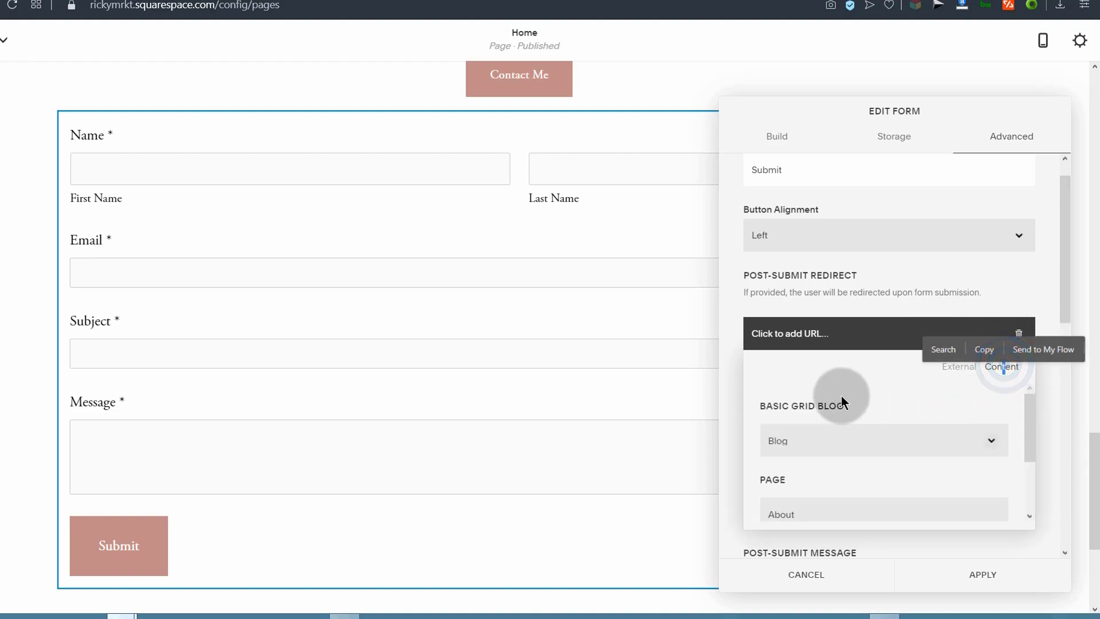
pyautogui.scroll(-2, 813, 476)
pyautogui.scroll(2, 797, 418)
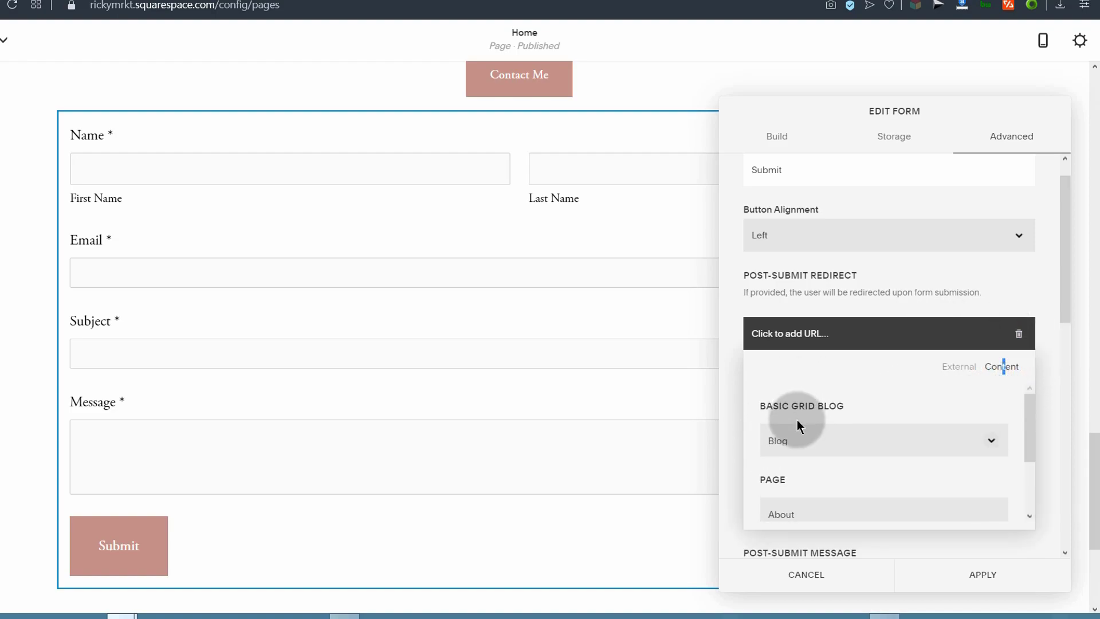
pyautogui.click(1020, 334)
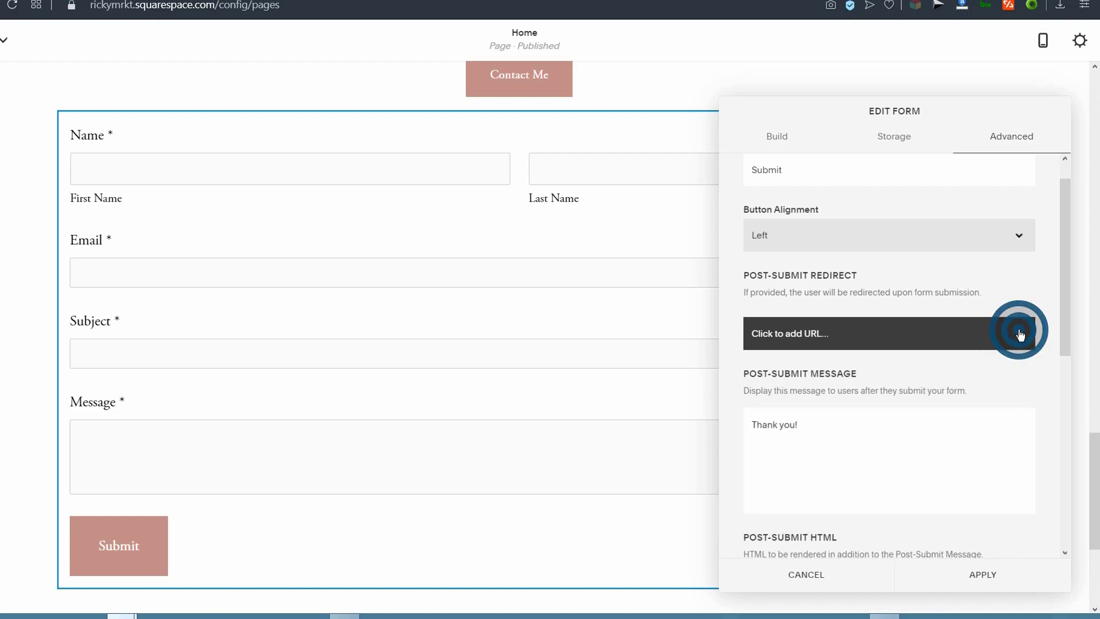
pyautogui.doubleClick(806, 432)
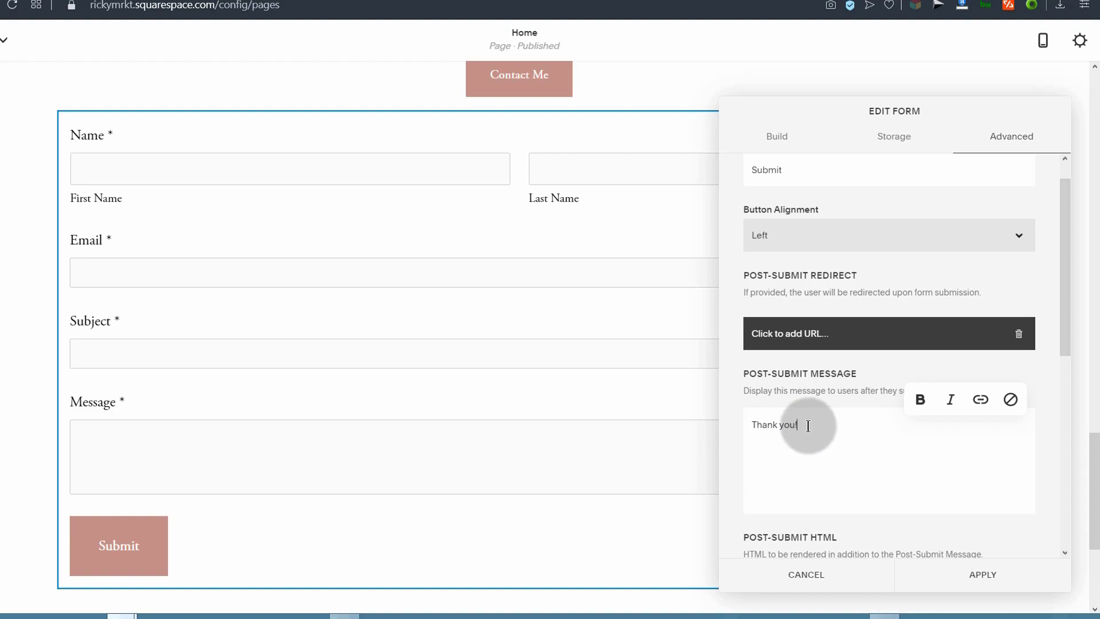
pyautogui.moveTo(806, 421); pyautogui.dragTo(757, 422)
pyautogui.click(798, 442)
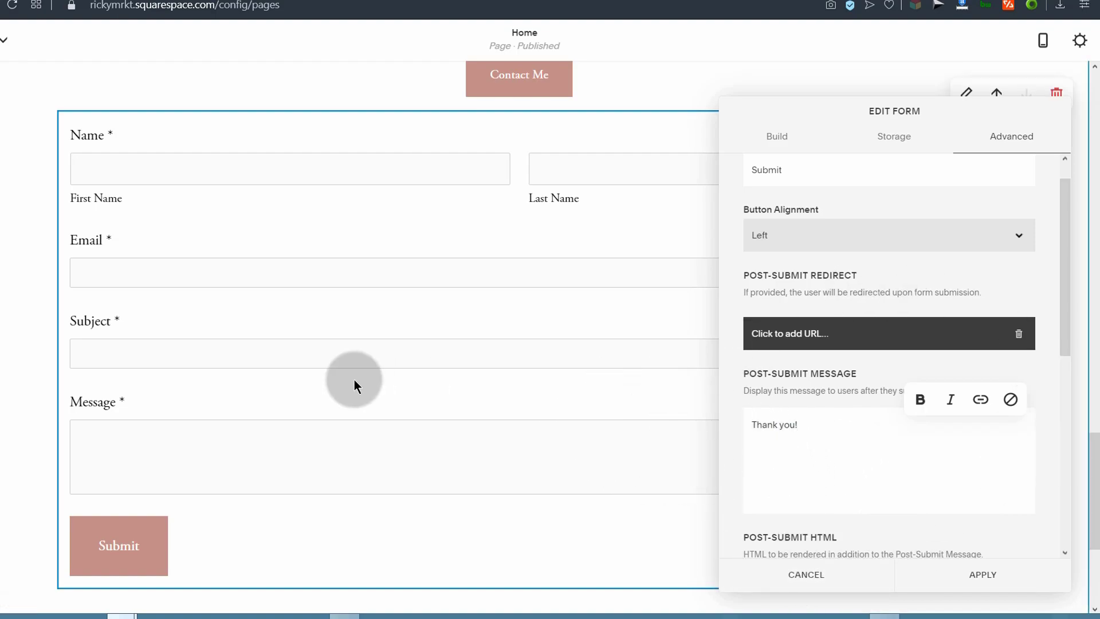
# Step: Delete the form's Subject field, keeping Name, Email and Message, then add a text block above the form
pyautogui.click(777, 139)
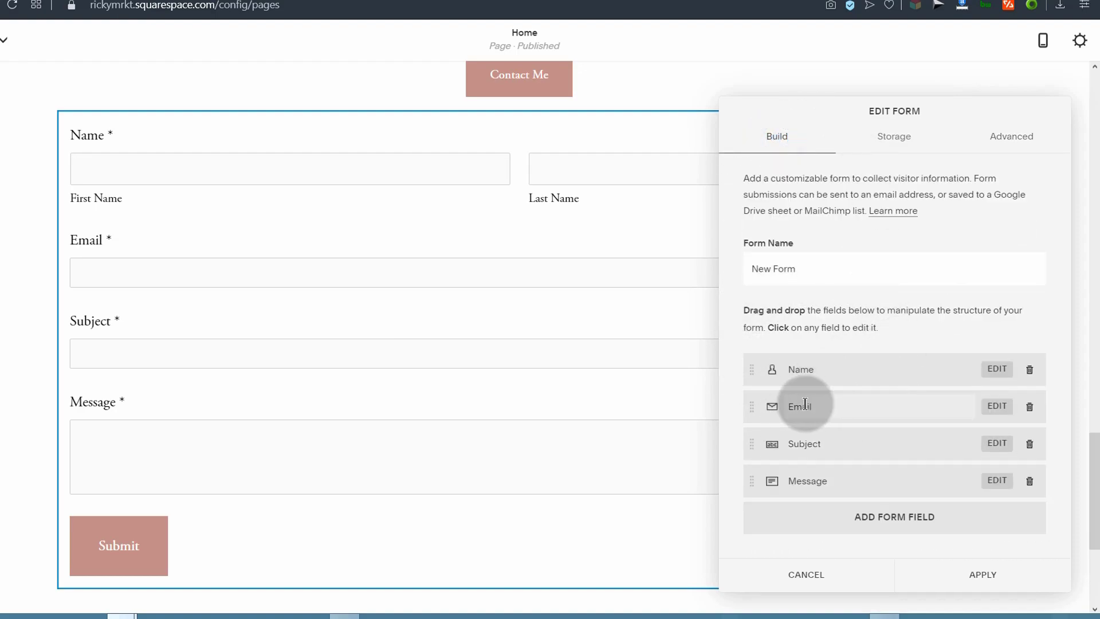
pyautogui.click(1029, 444)
pyautogui.click(1023, 477)
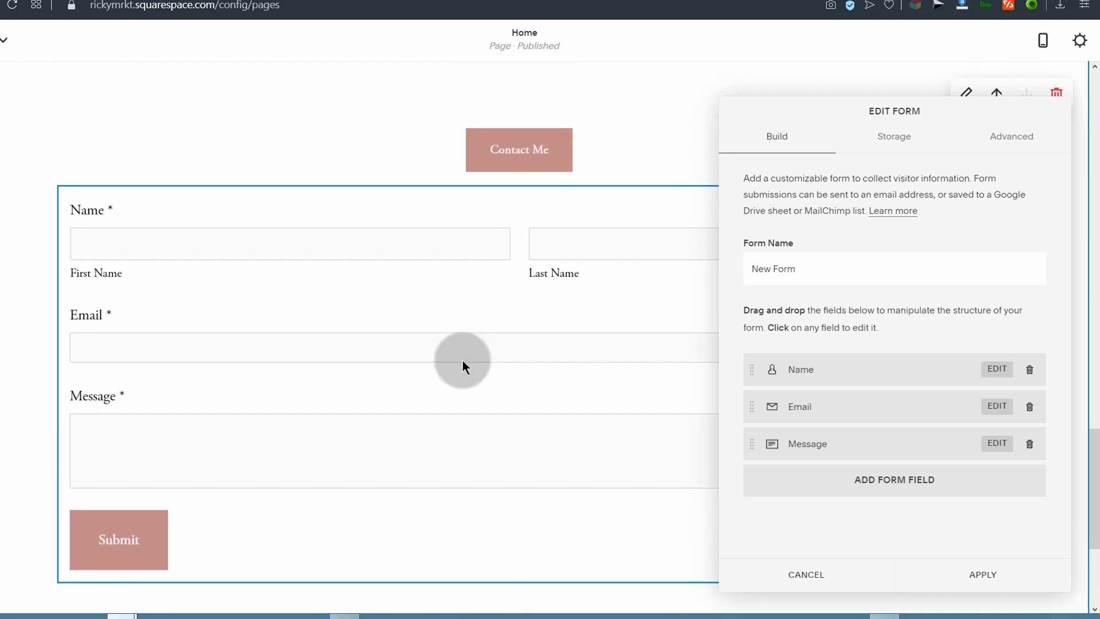
pyautogui.click(991, 574)
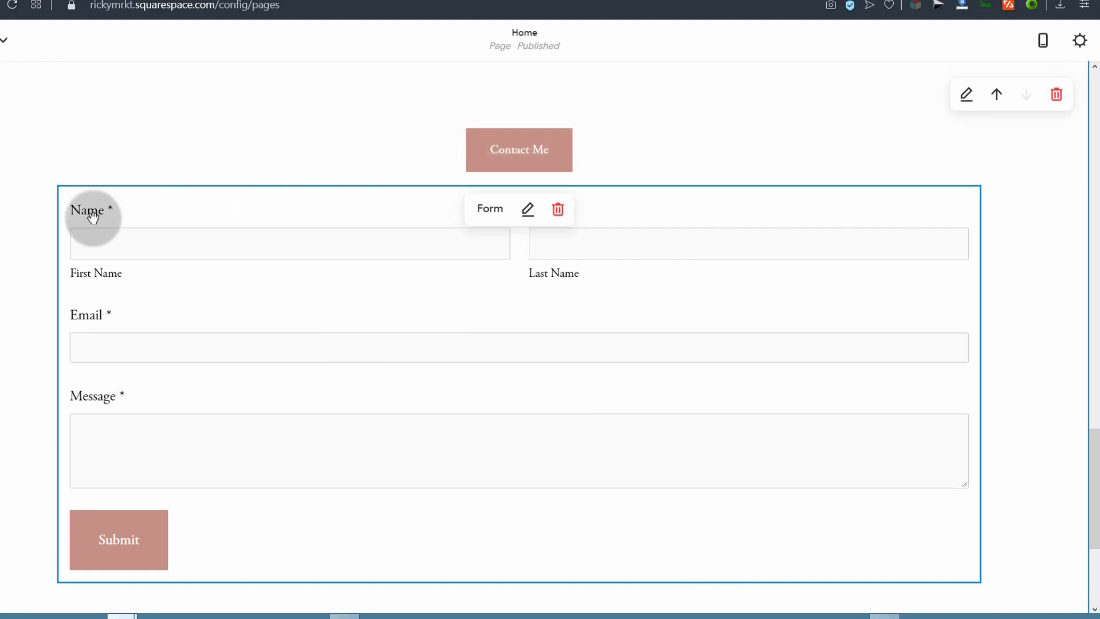
pyautogui.click(59, 184)
pyautogui.click(107, 151)
# Step: Enter 'Use this form to Message me instantly' in the text block above the contact form
pyautogui.click(124, 210)
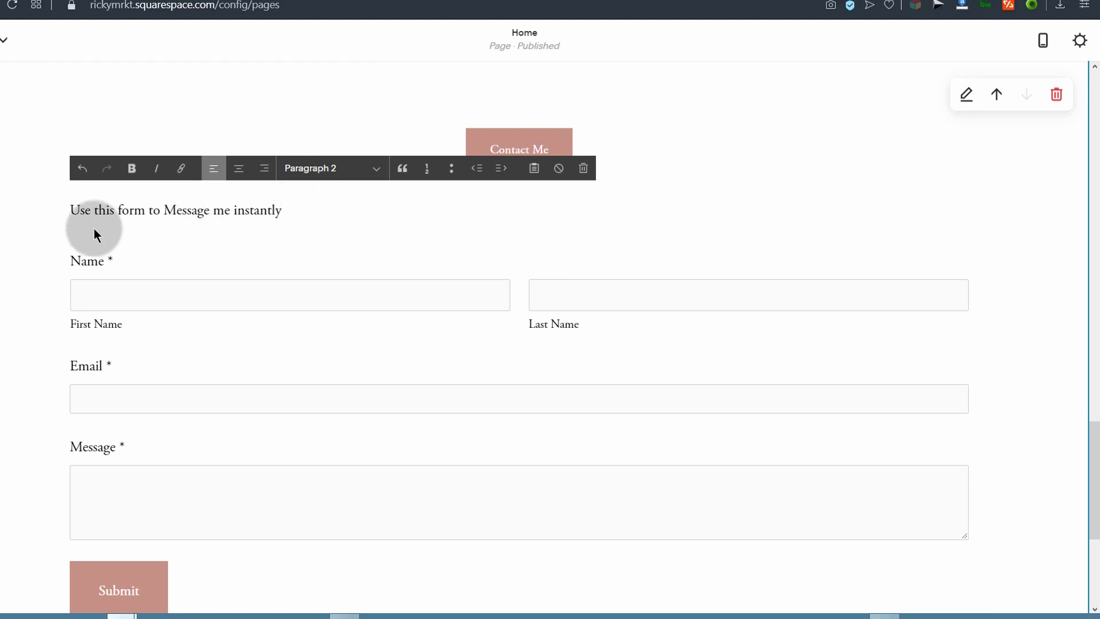
pyautogui.click(53, 226)
pyautogui.scroll(-5, 329, 292)
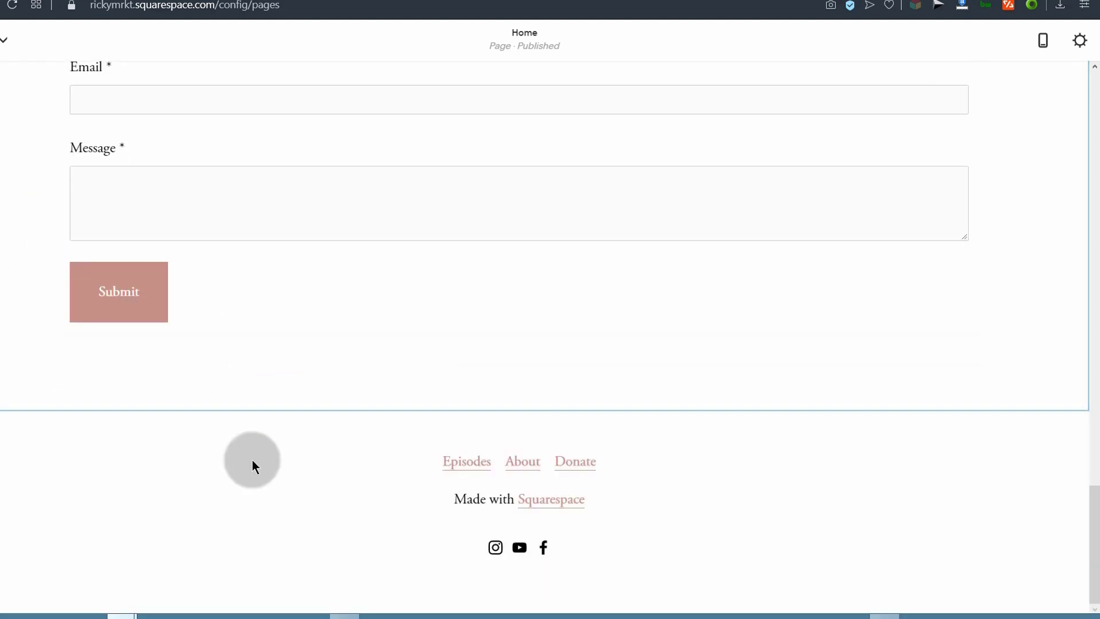
pyautogui.scroll(6, 216, 204)
pyautogui.scroll(-6, 247, 244)
pyautogui.moveTo(447, 448)
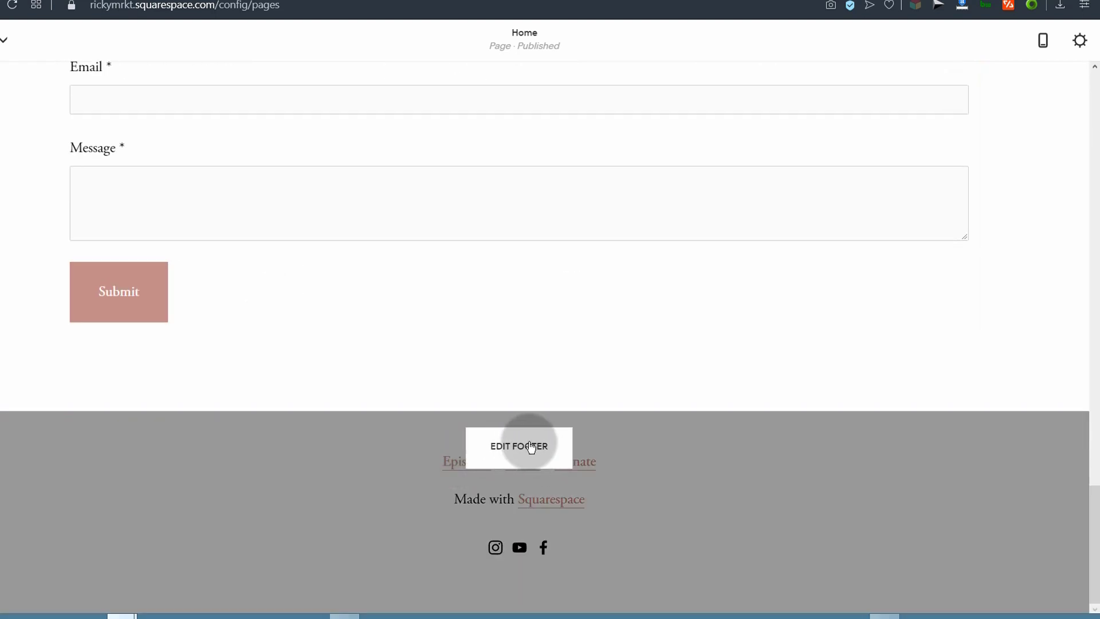
# Step: In the footer editor, check where the Episodes link points and replace its text with Blog
pyautogui.click(519, 445)
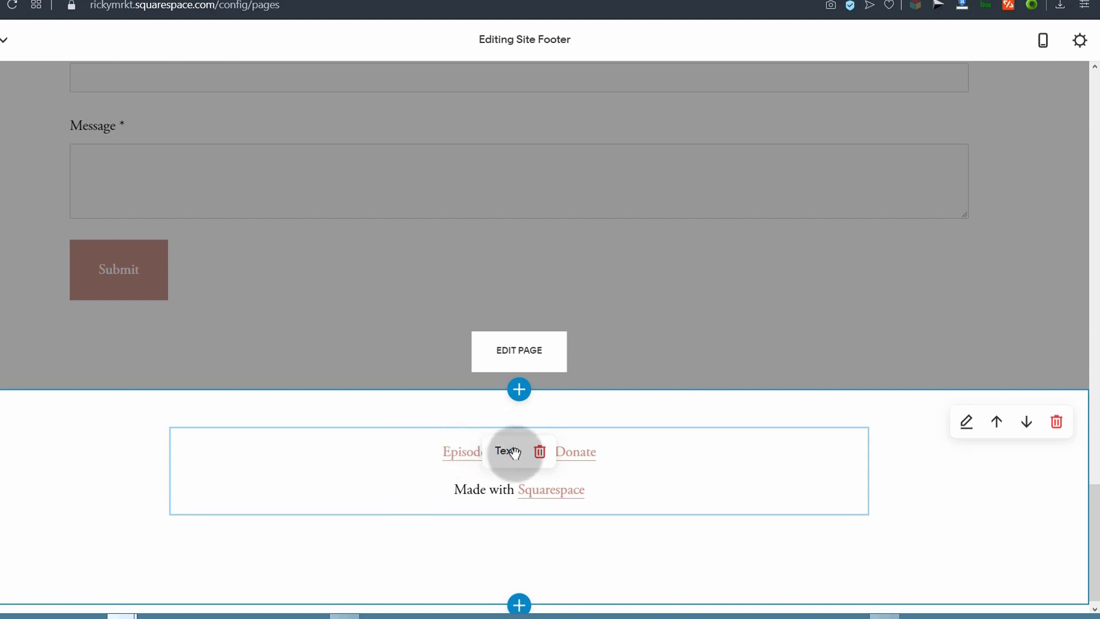
pyautogui.click(512, 452)
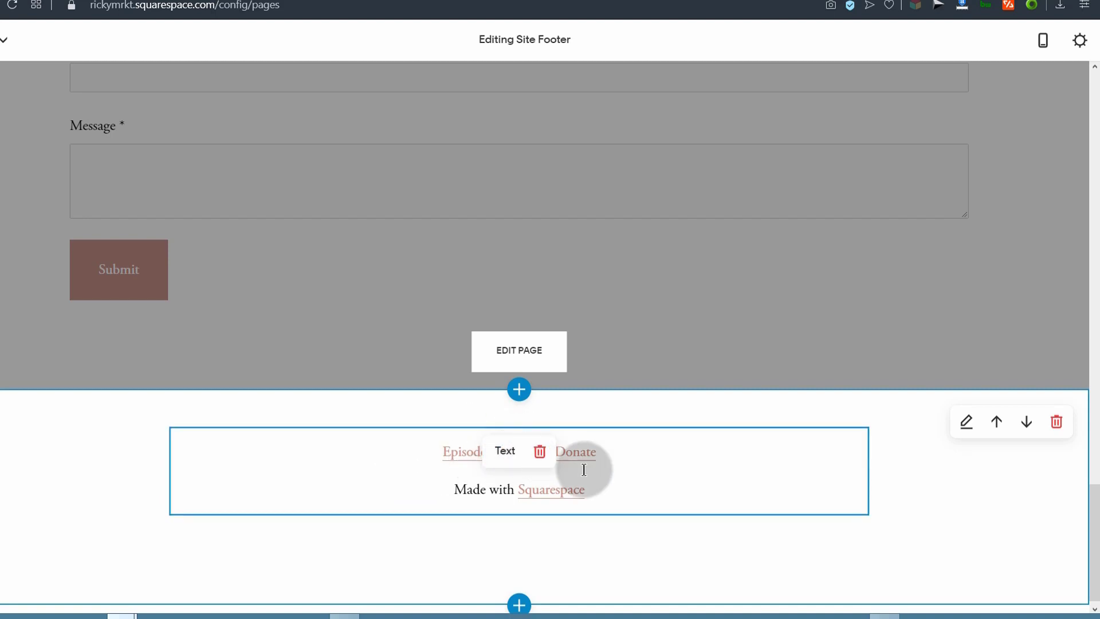
pyautogui.click(440, 453)
pyautogui.doubleClick(474, 453)
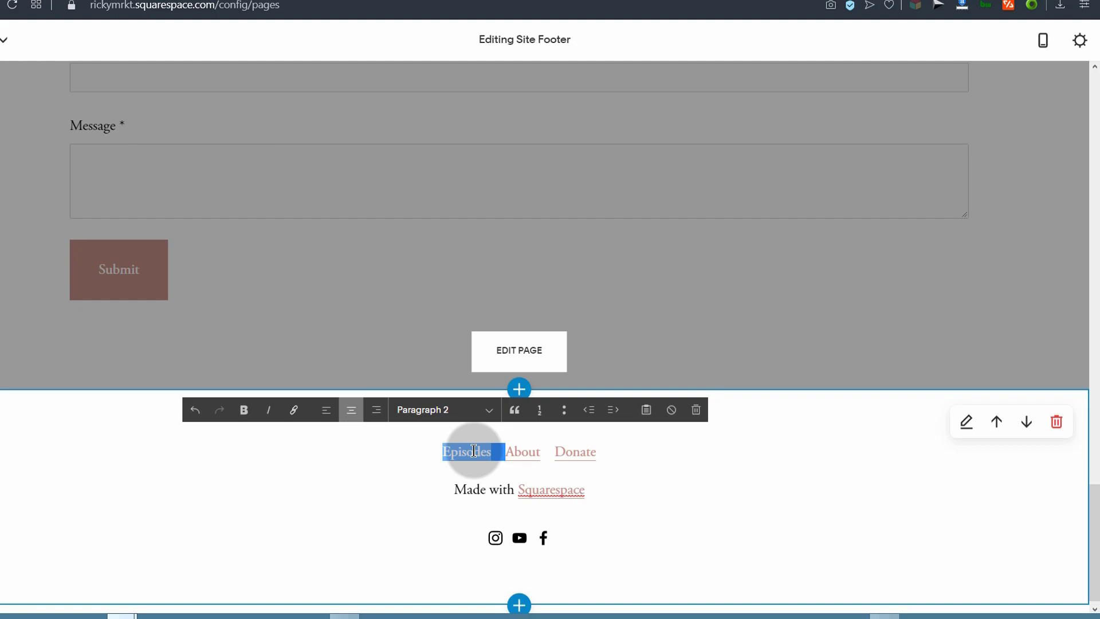
pyautogui.click(474, 451)
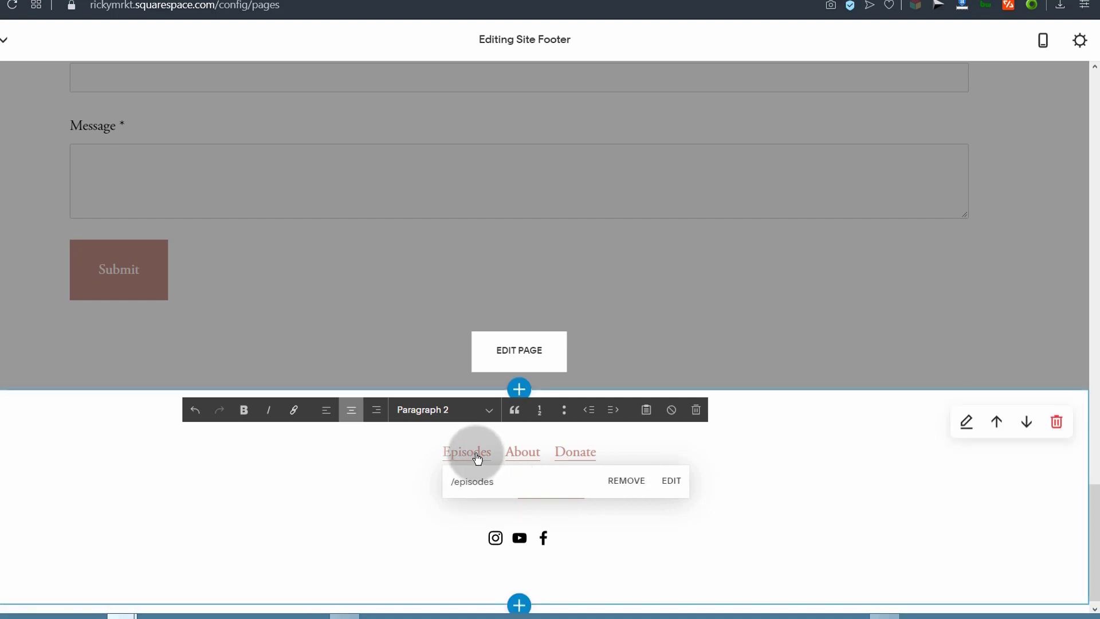
pyautogui.click(502, 488)
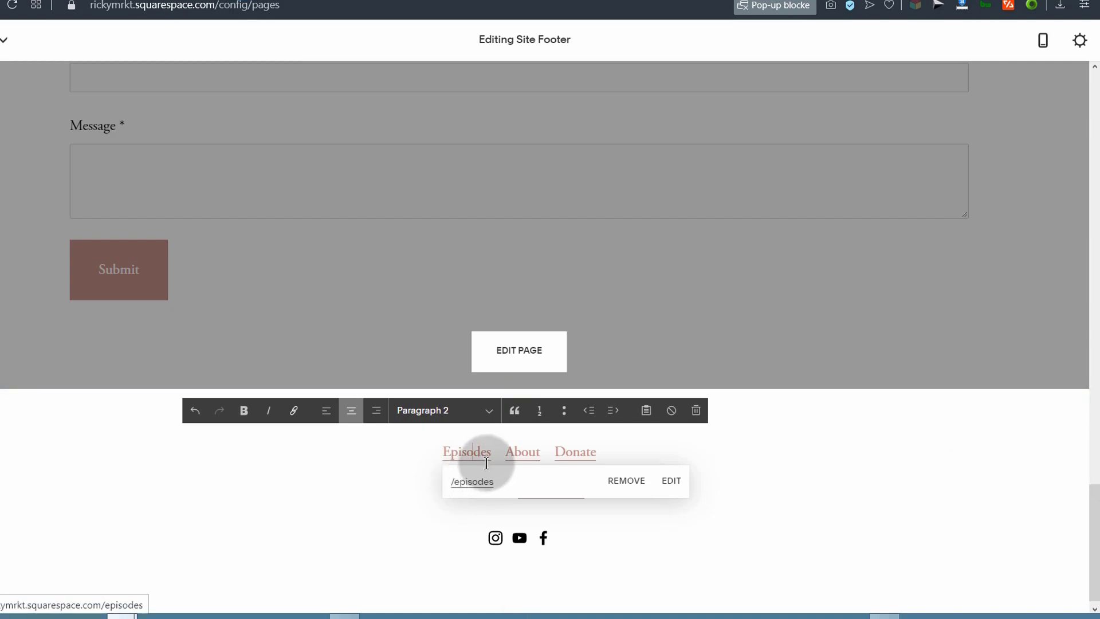
pyautogui.moveTo(493, 454); pyautogui.dragTo(460, 453)
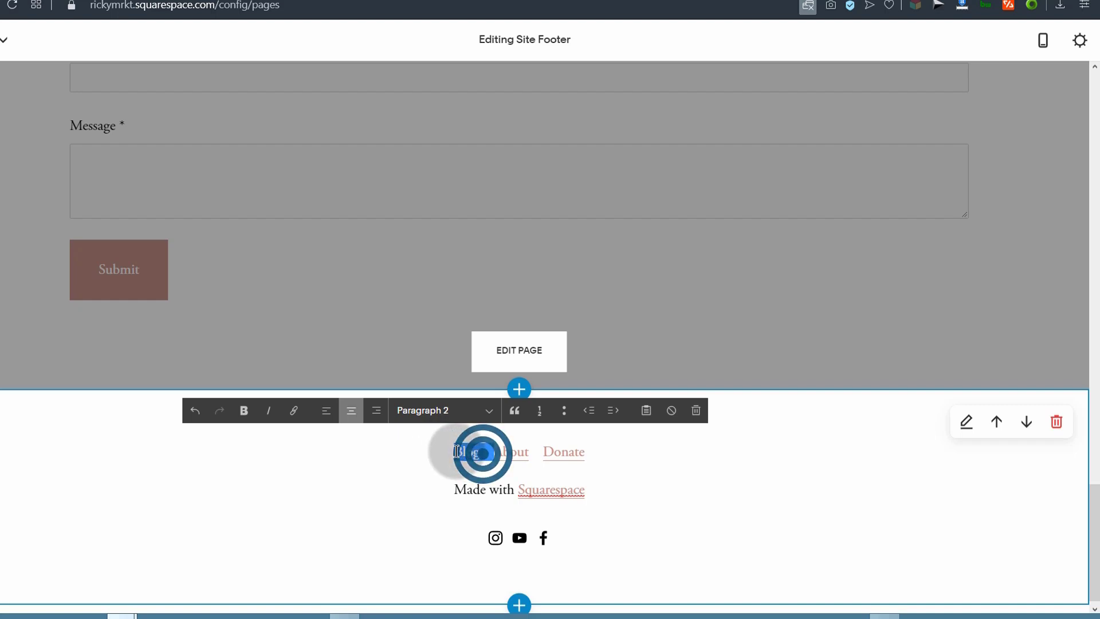
# Step: Link the footer's Blog text to the site's Blog page
pyautogui.click(294, 410)
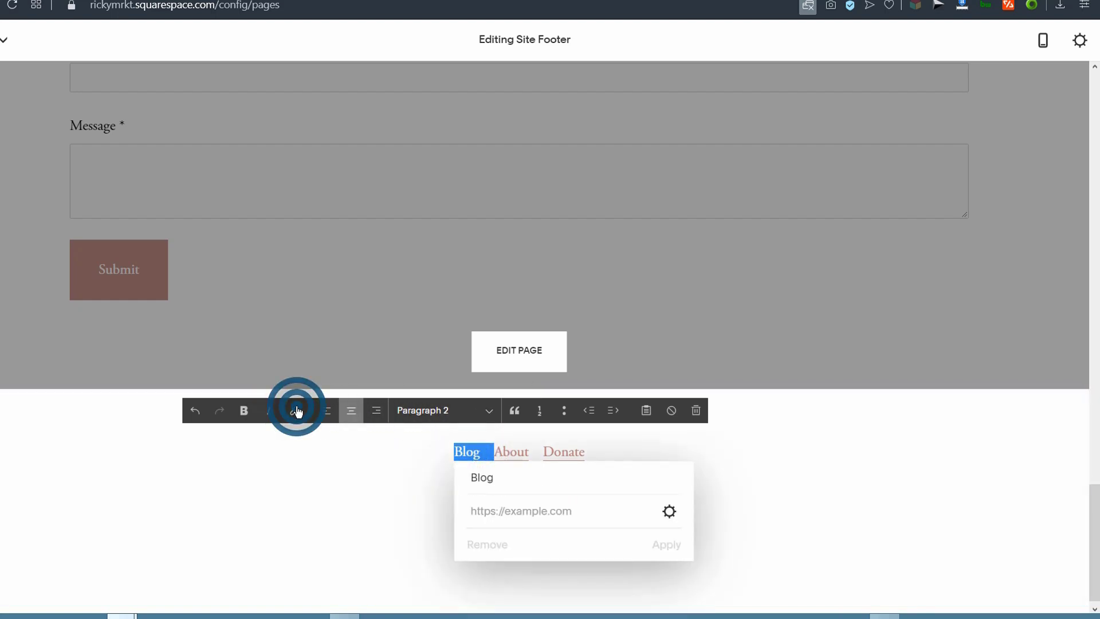
pyautogui.click(670, 511)
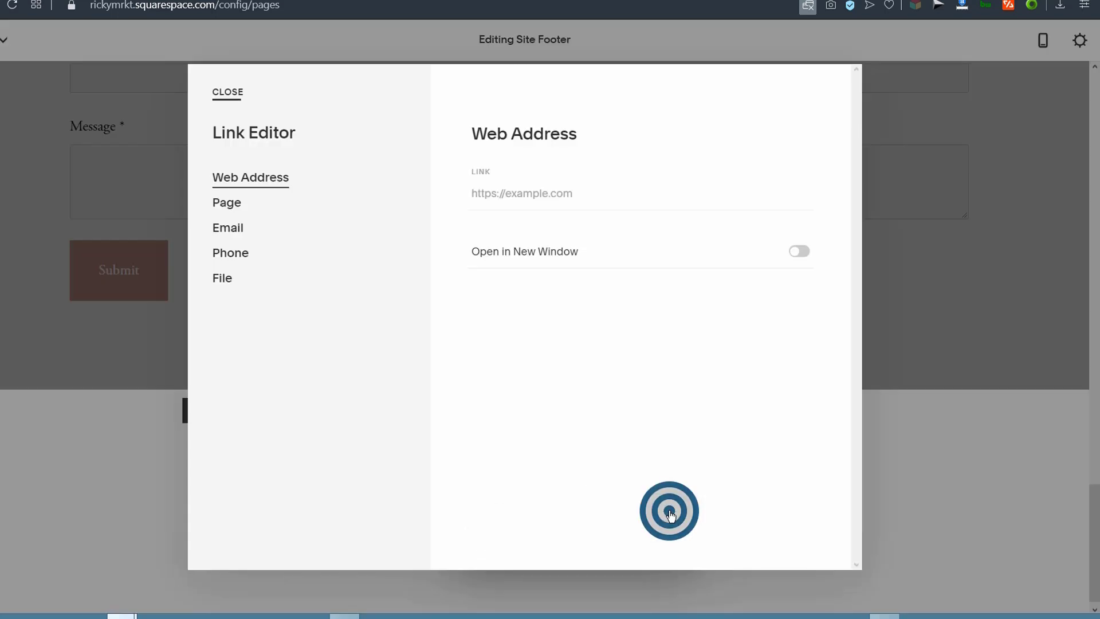
pyautogui.click(229, 203)
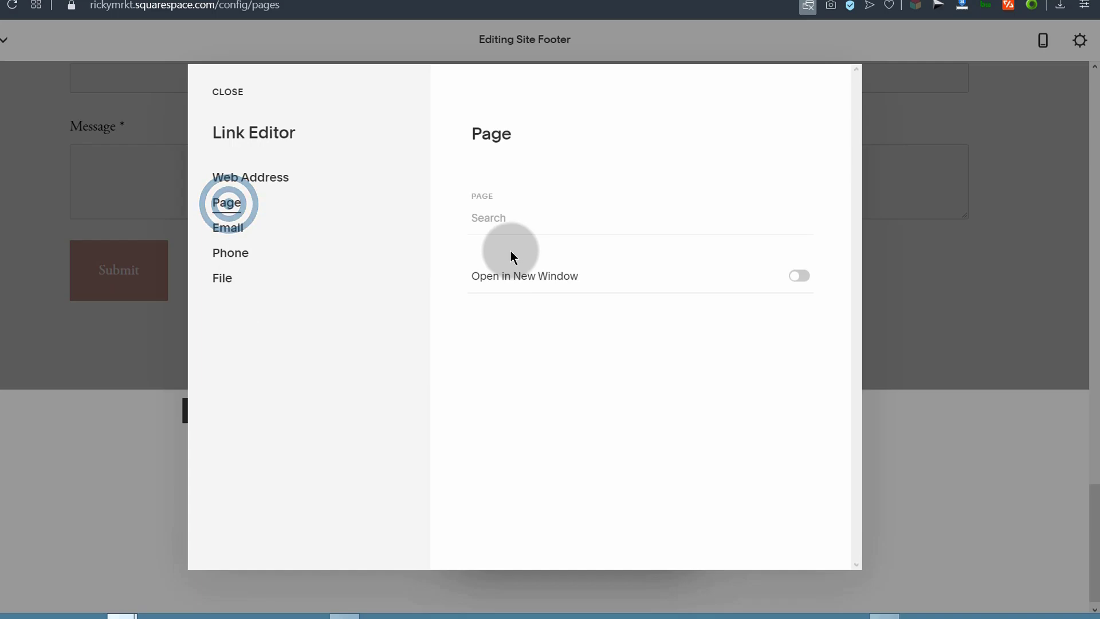
pyautogui.click(496, 215)
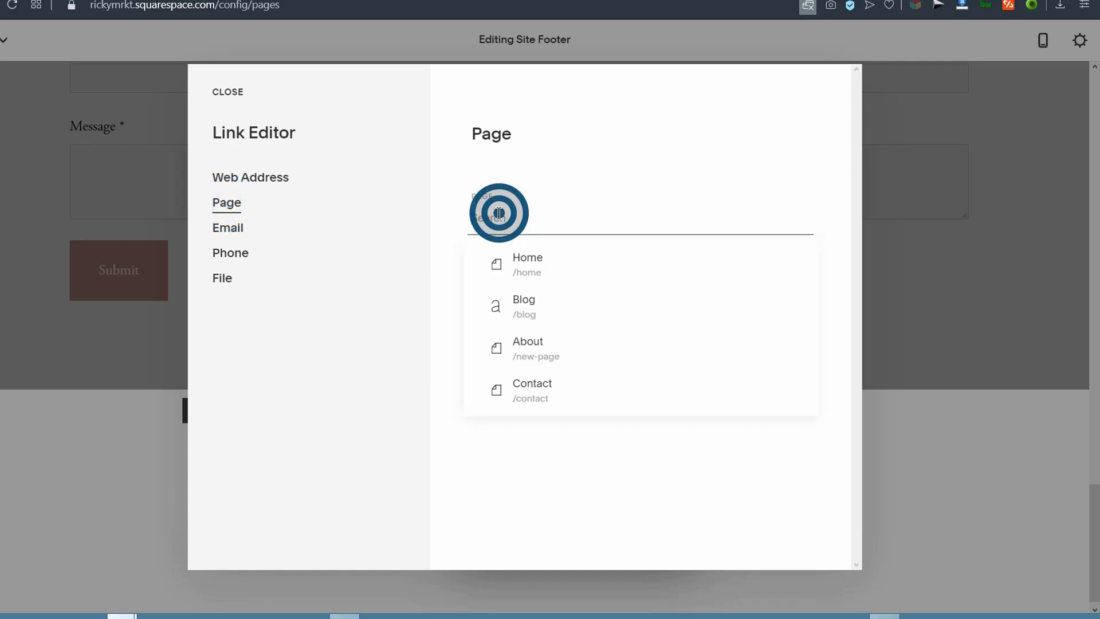
pyautogui.click(534, 306)
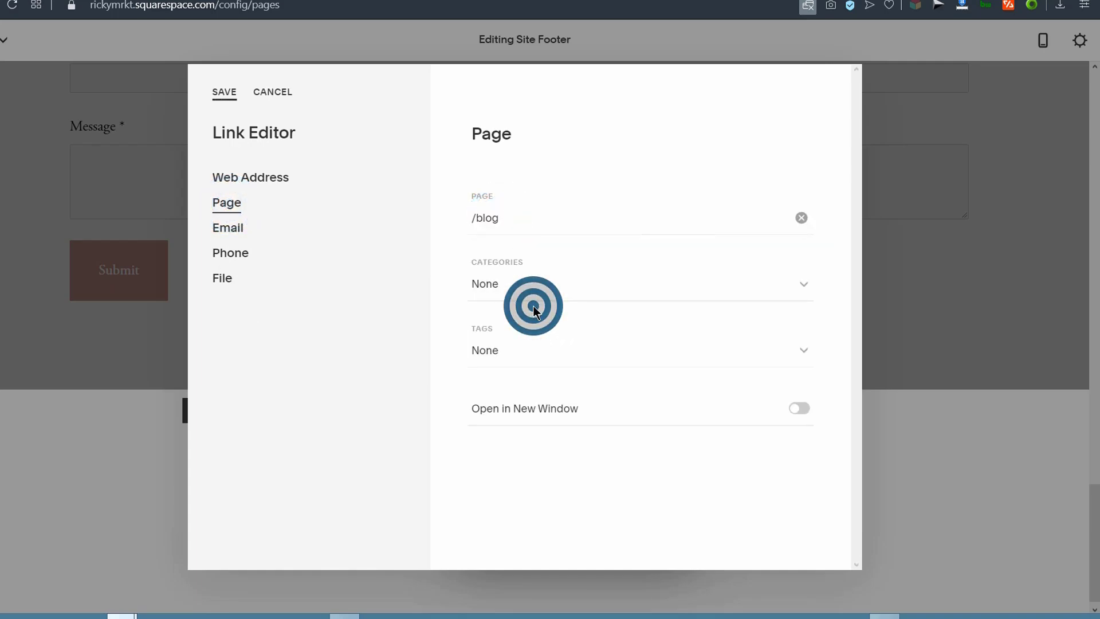
pyautogui.click(227, 93)
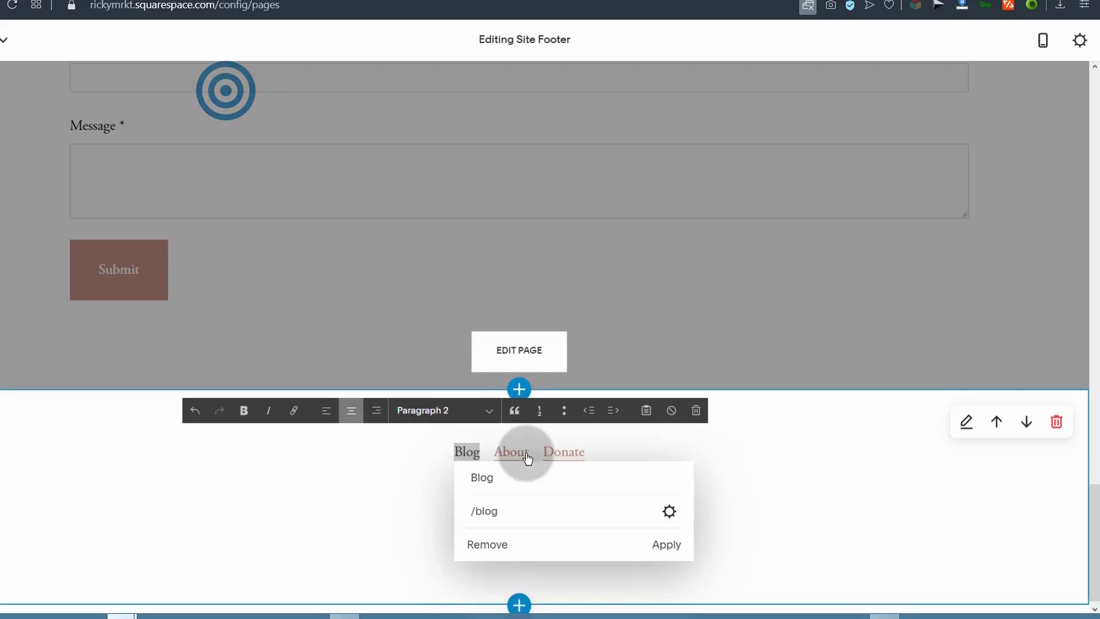
pyautogui.click(677, 546)
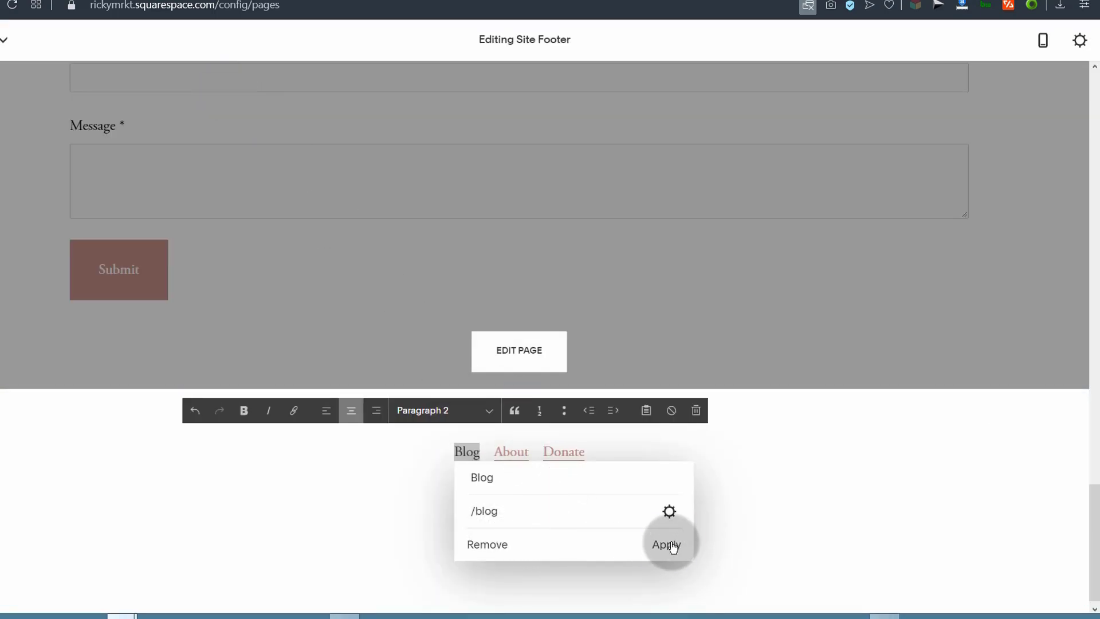
pyautogui.click(464, 457)
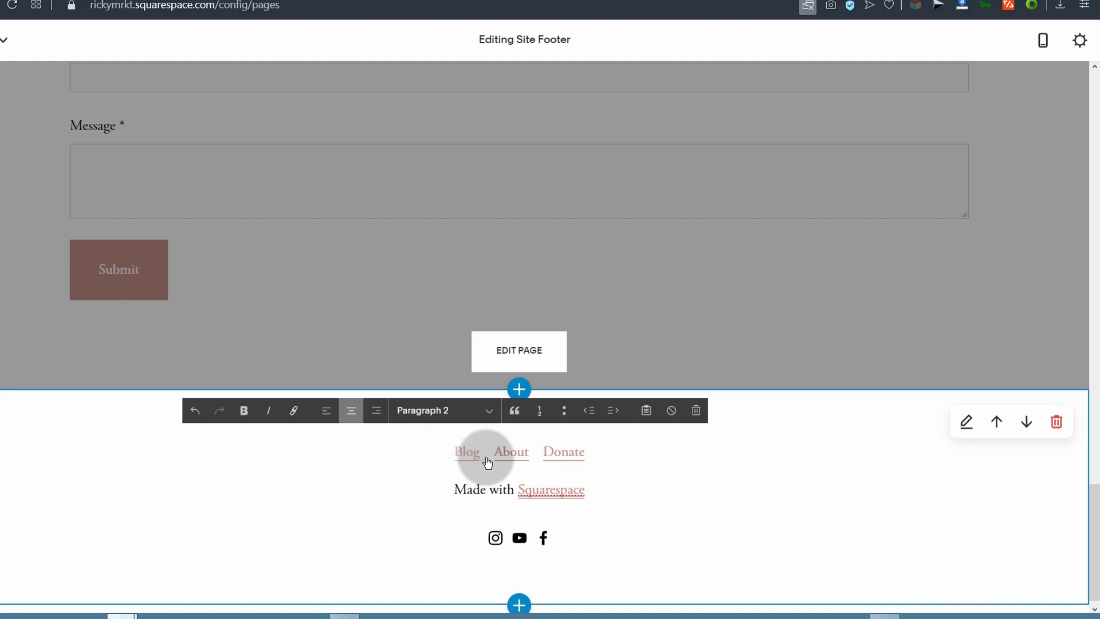
# Step: Replace the footer's Donate link text with Home
pyautogui.click(482, 479)
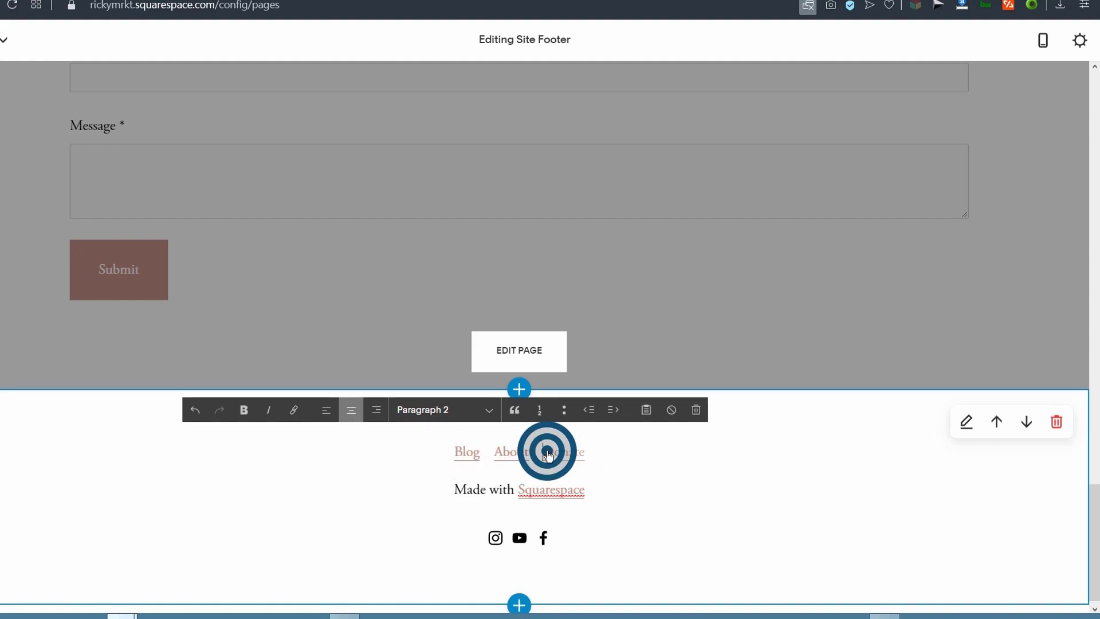
pyautogui.moveTo(548, 456); pyautogui.dragTo(562, 452)
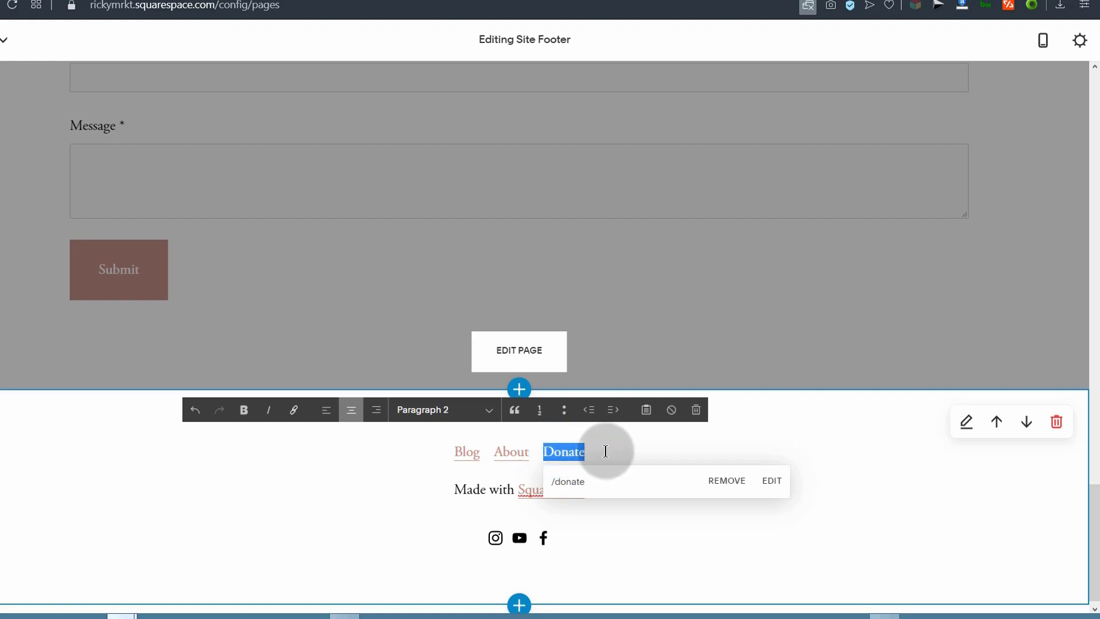
pyautogui.write('Hom')
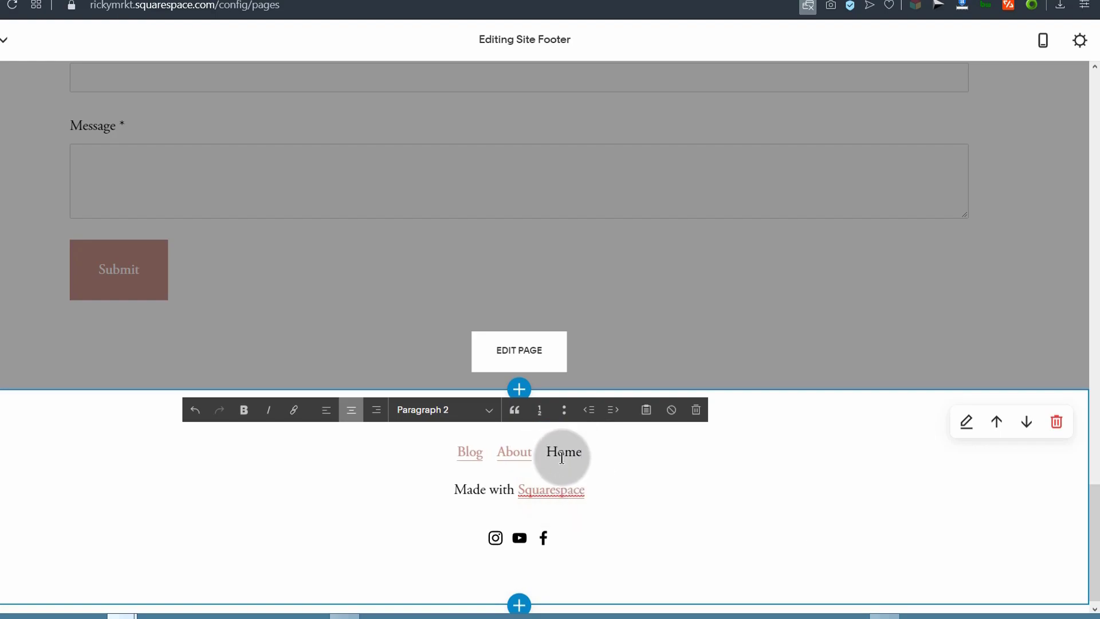
# Step: Link the footer's Home text to the site's Home page
pyautogui.click(294, 410)
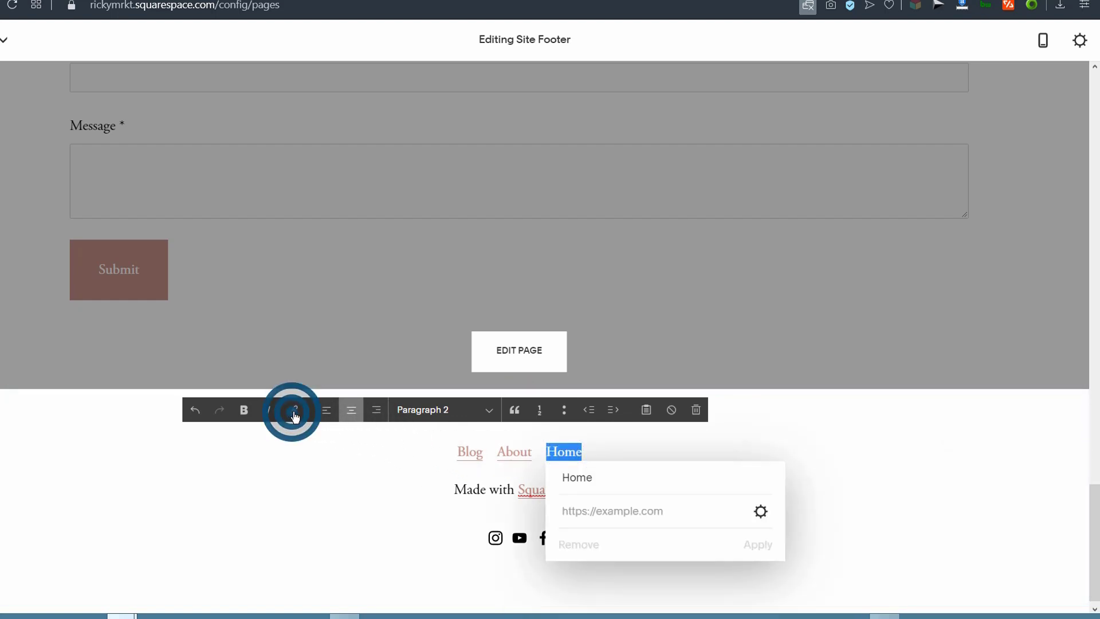
pyautogui.click(763, 512)
pyautogui.click(224, 200)
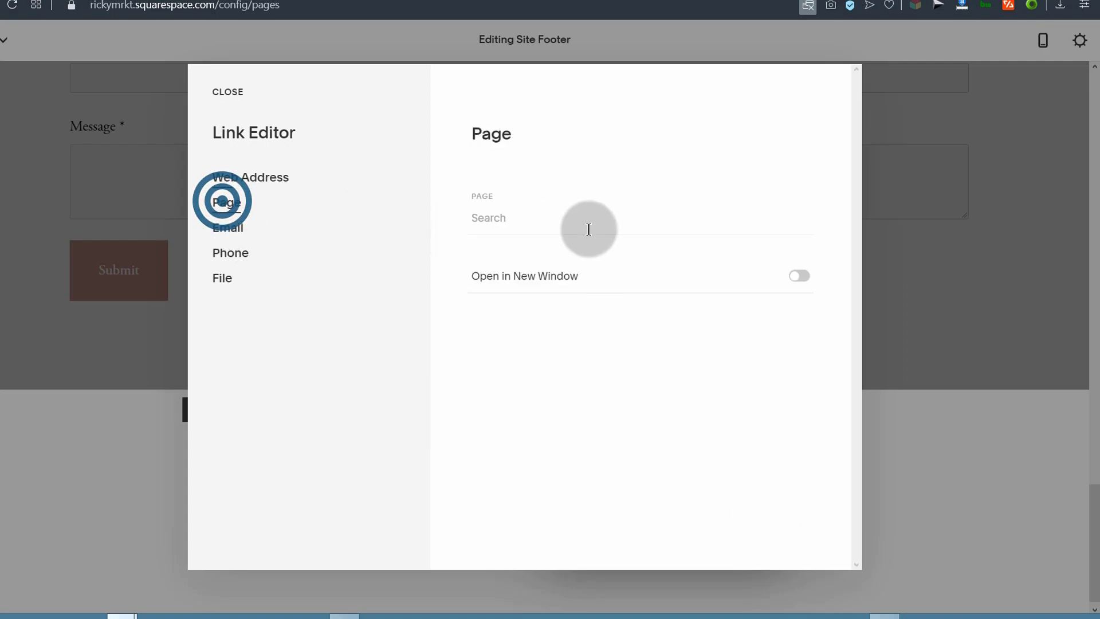
pyautogui.click(524, 223)
pyautogui.click(523, 270)
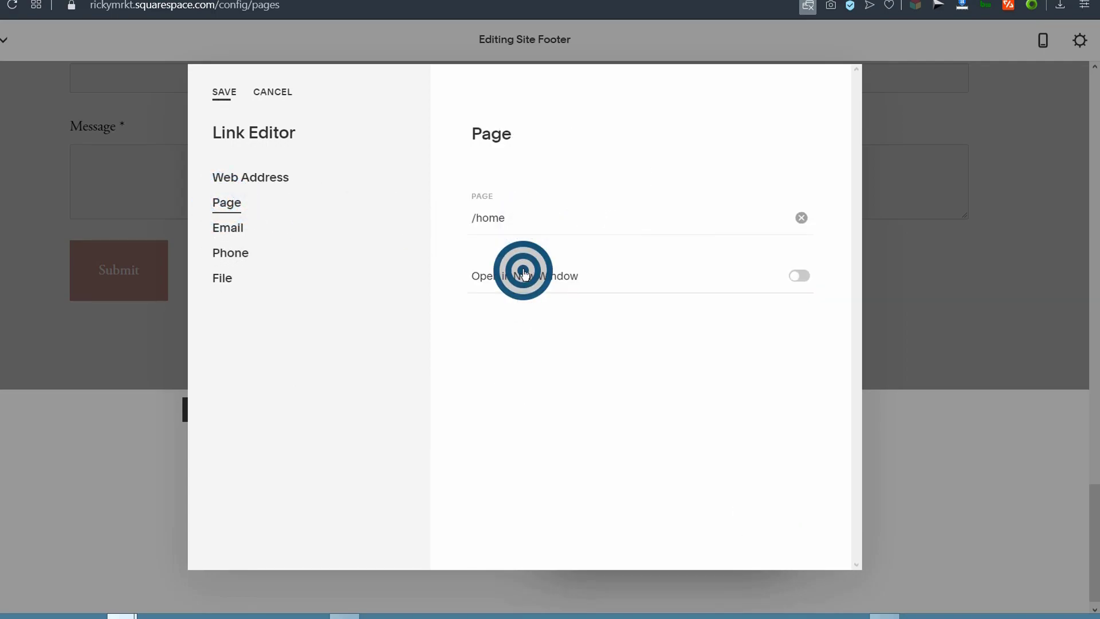
pyautogui.click(223, 92)
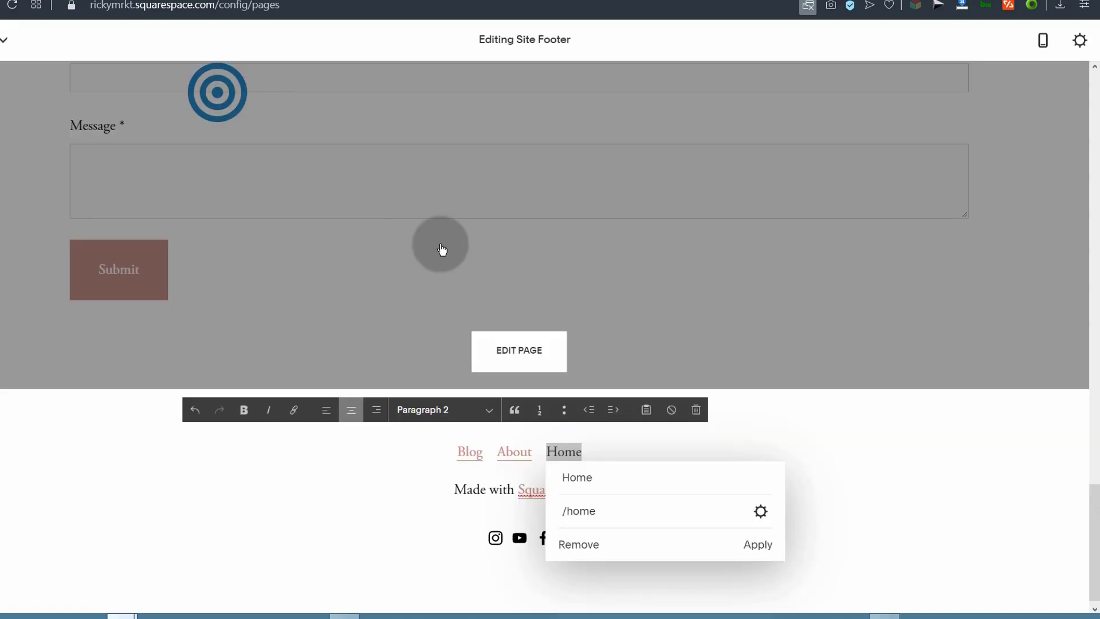
pyautogui.click(759, 545)
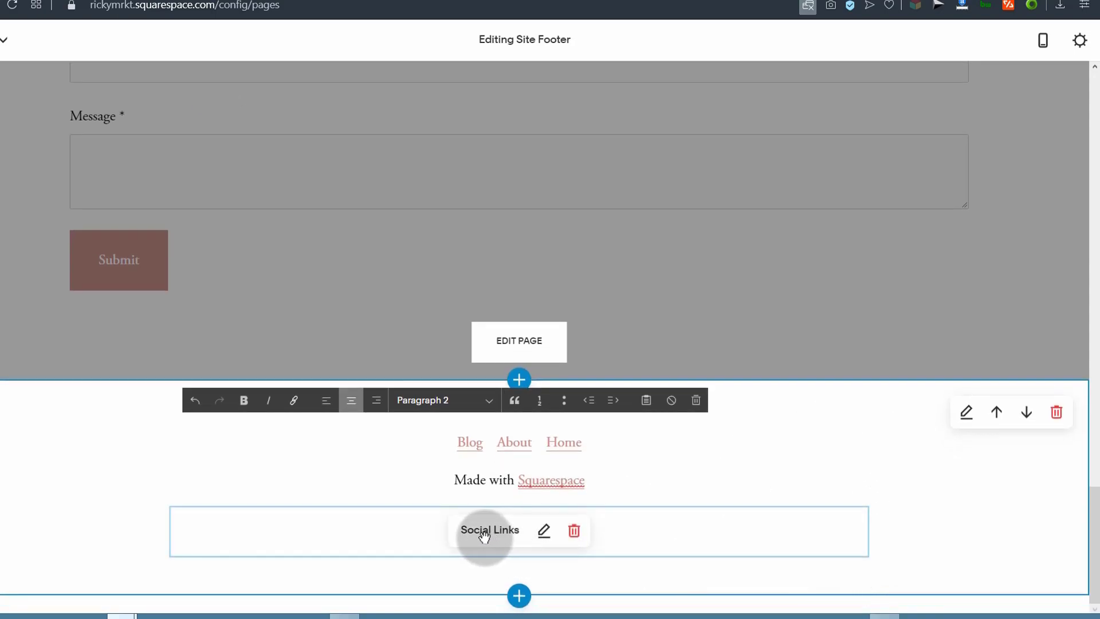
# Step: Open the footer's social links editor and cancel without changes
pyautogui.click(547, 533)
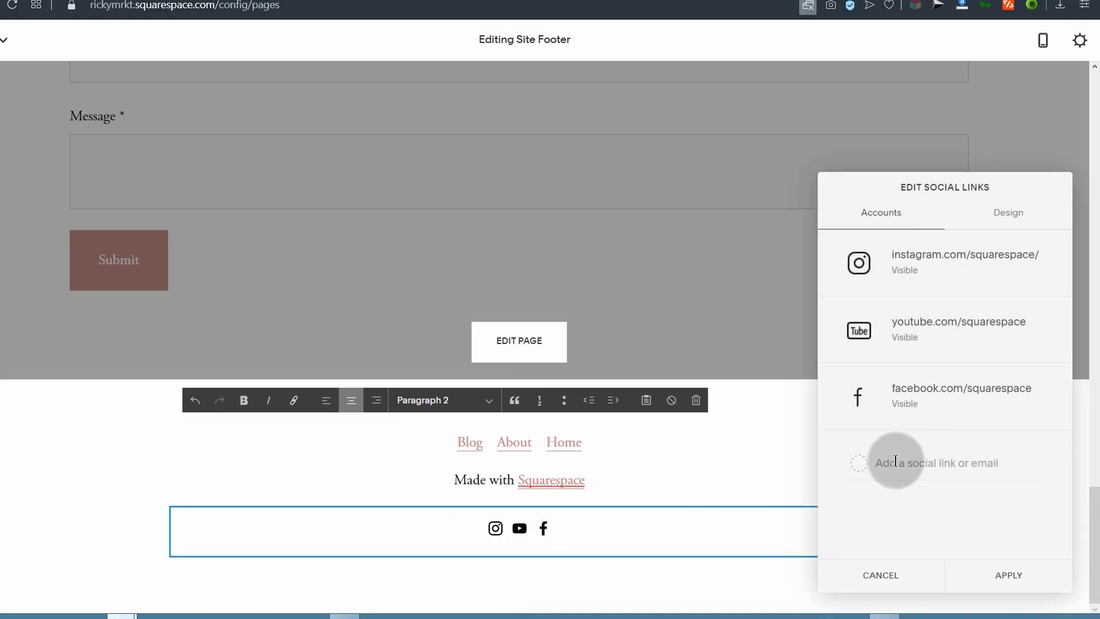
pyautogui.click(912, 578)
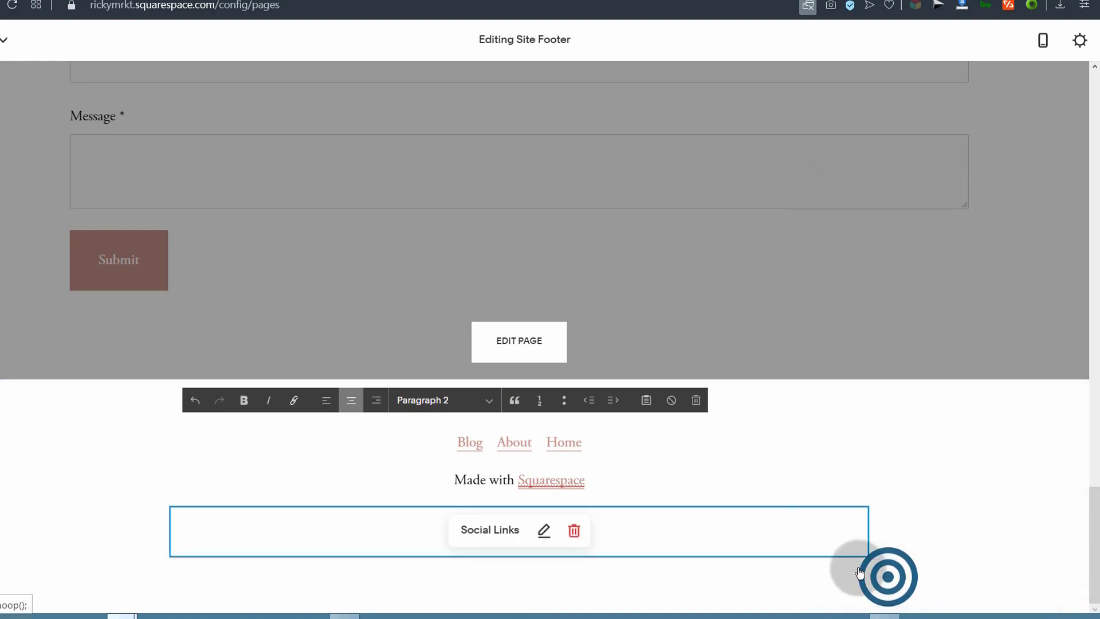
pyautogui.click(20, 437)
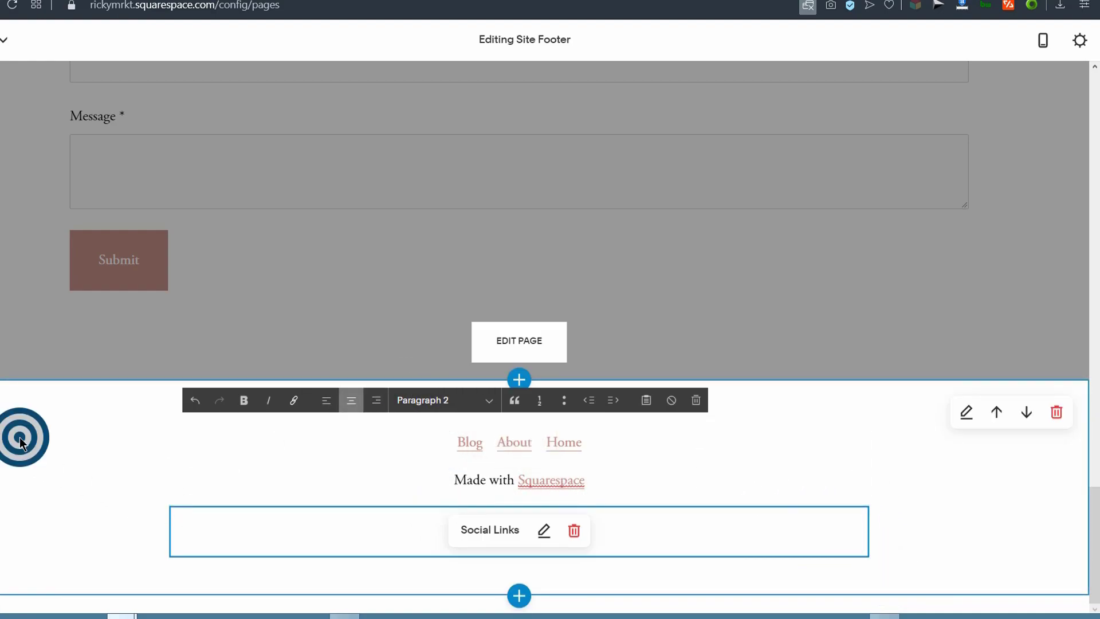
# Step: Add the Hours, Follow and Site Title footer section, then remove it again
pyautogui.click(518, 598)
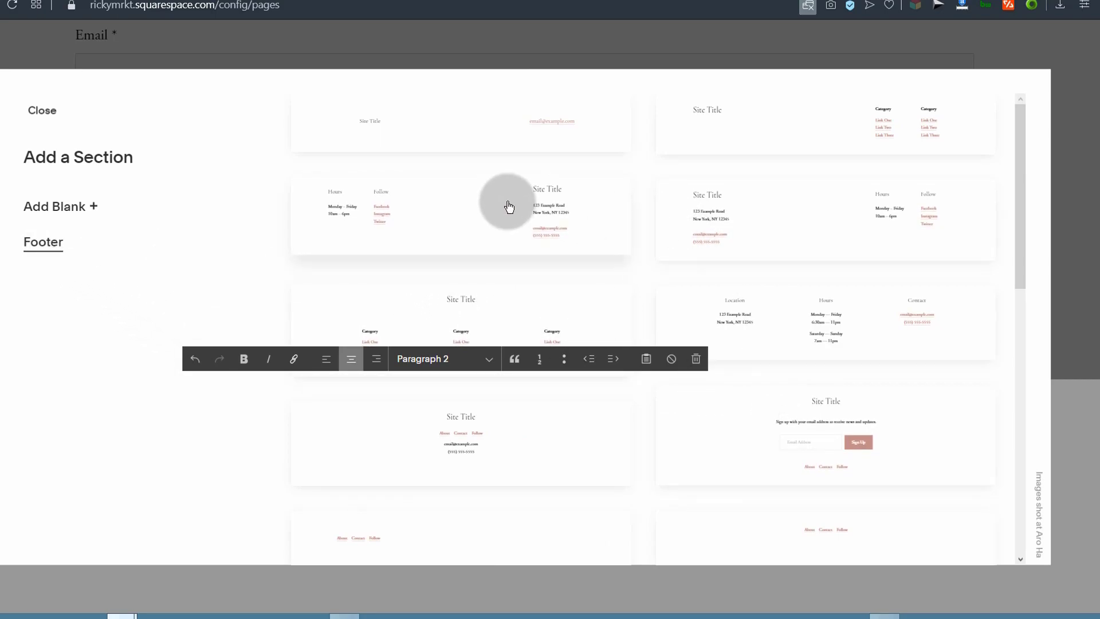
pyautogui.click(401, 205)
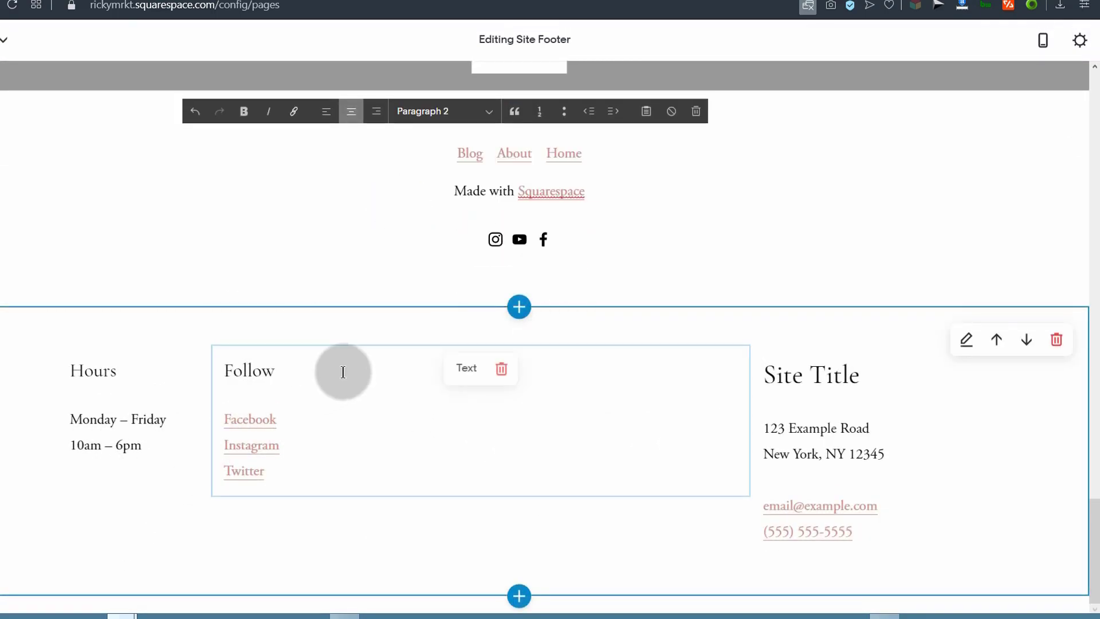
pyautogui.click(1057, 341)
pyautogui.click(573, 365)
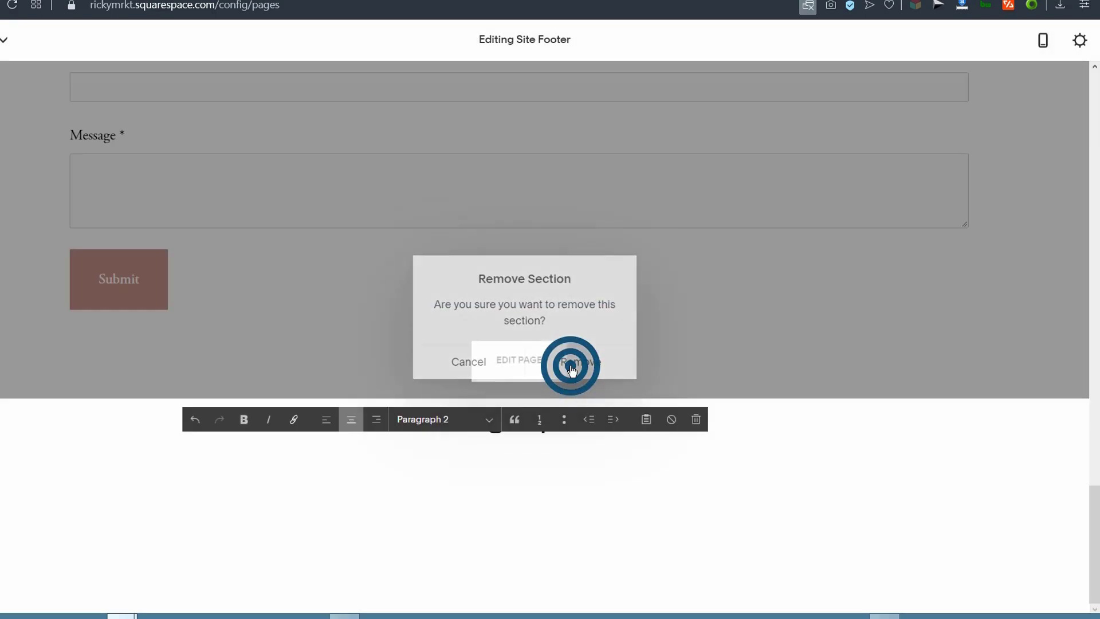
pyautogui.moveTo(530, 604)
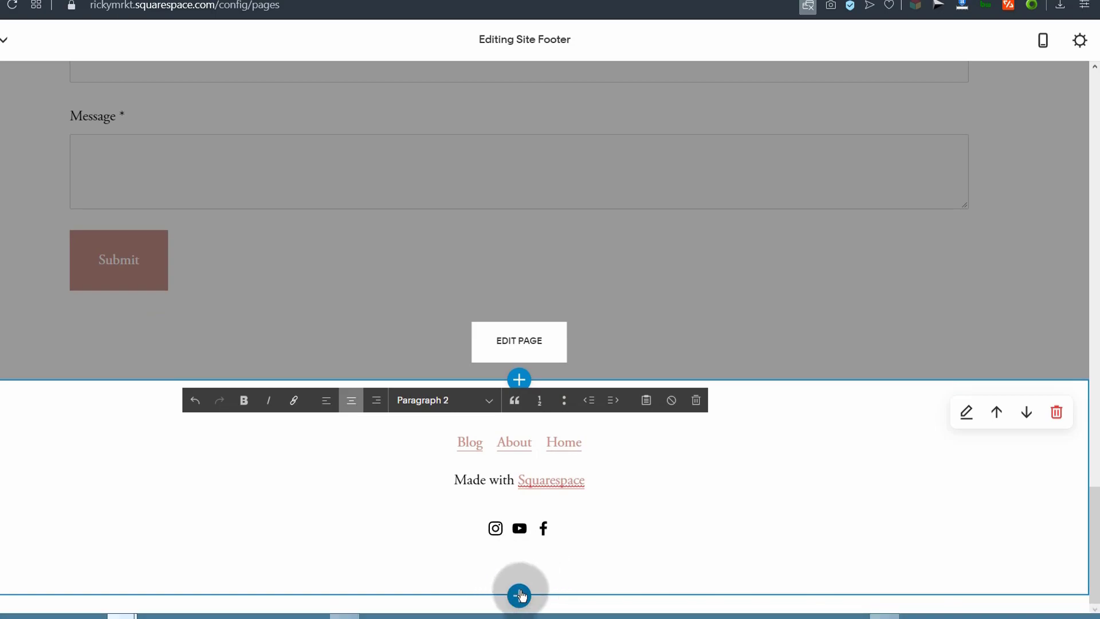
pyautogui.click(545, 551)
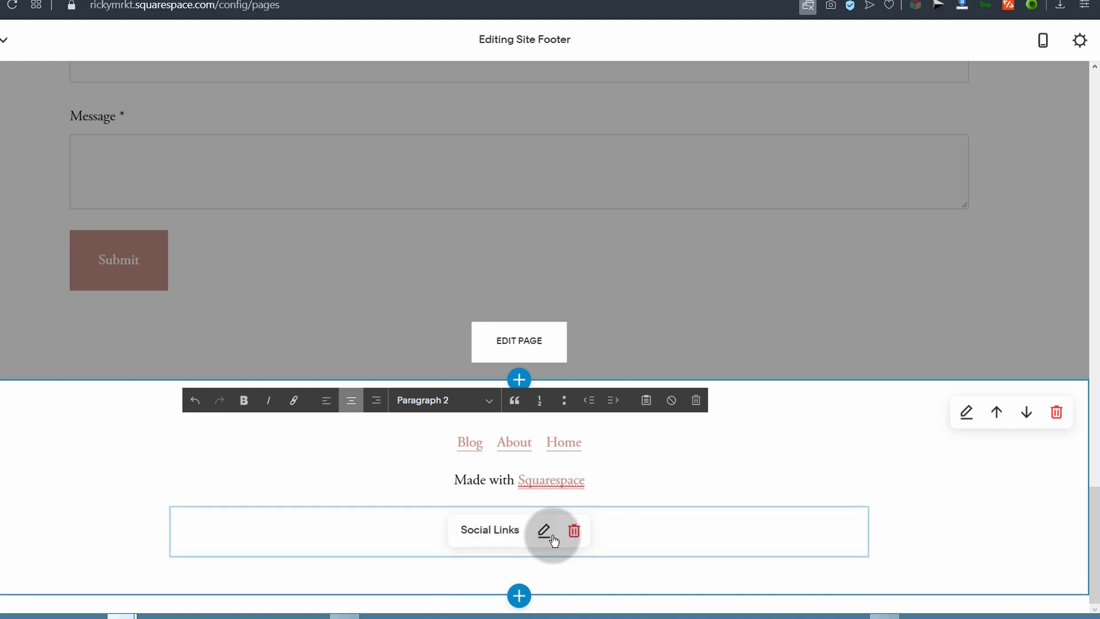
pyautogui.scroll(20, 553, 535)
pyautogui.scroll(5, 567, 553)
pyautogui.scroll(-15, 585, 565)
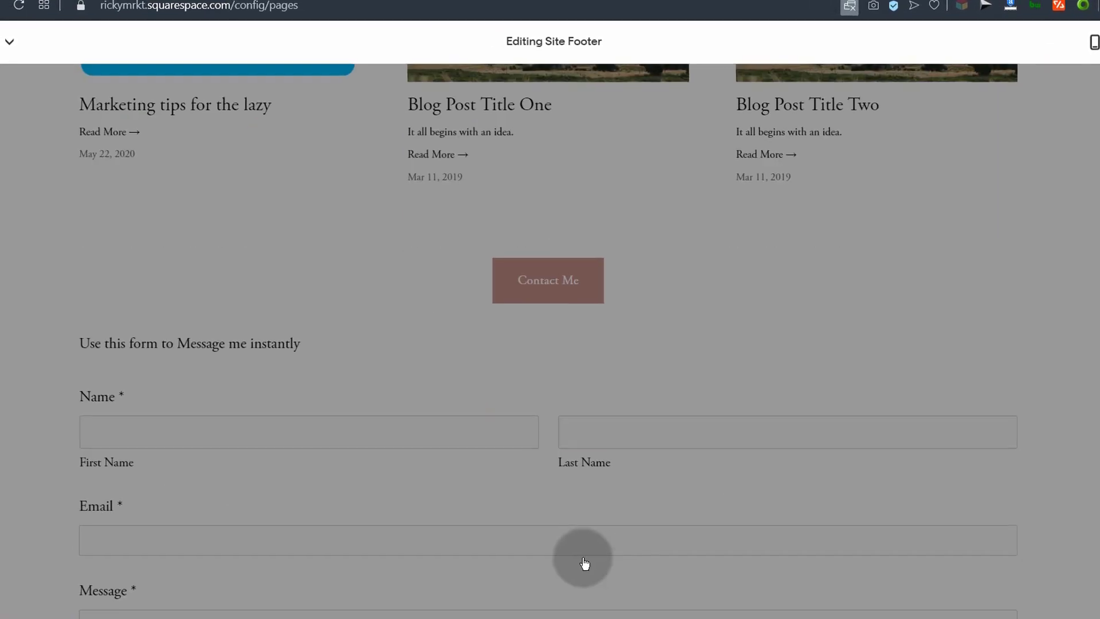
# Step: Exit footer editing and save the Home page changes
pyautogui.click(680, 304)
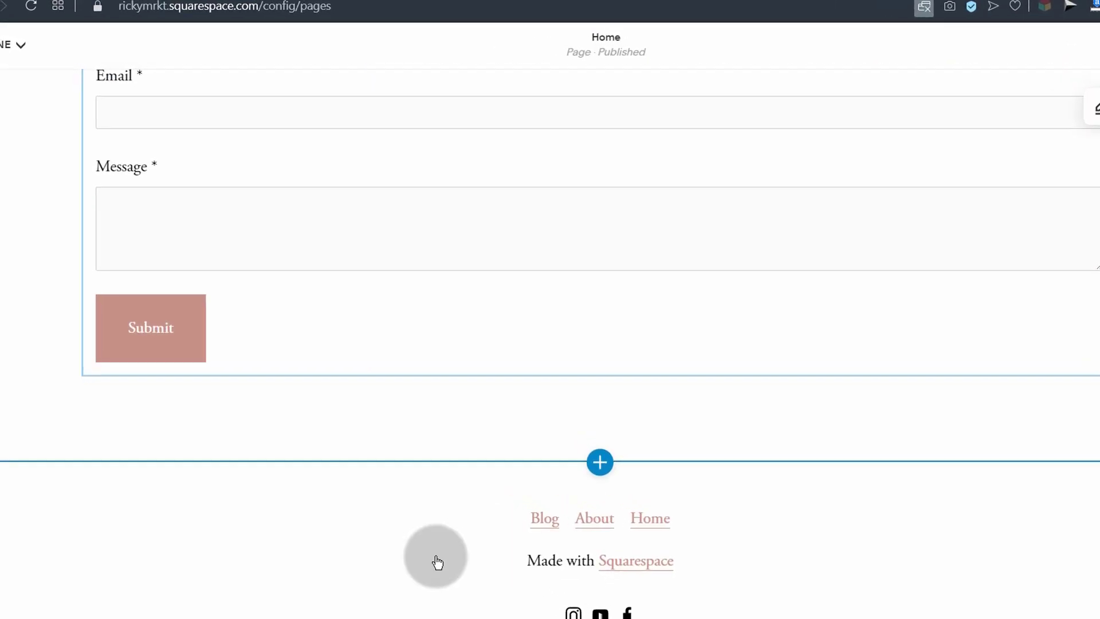
pyautogui.scroll(15, 437, 561)
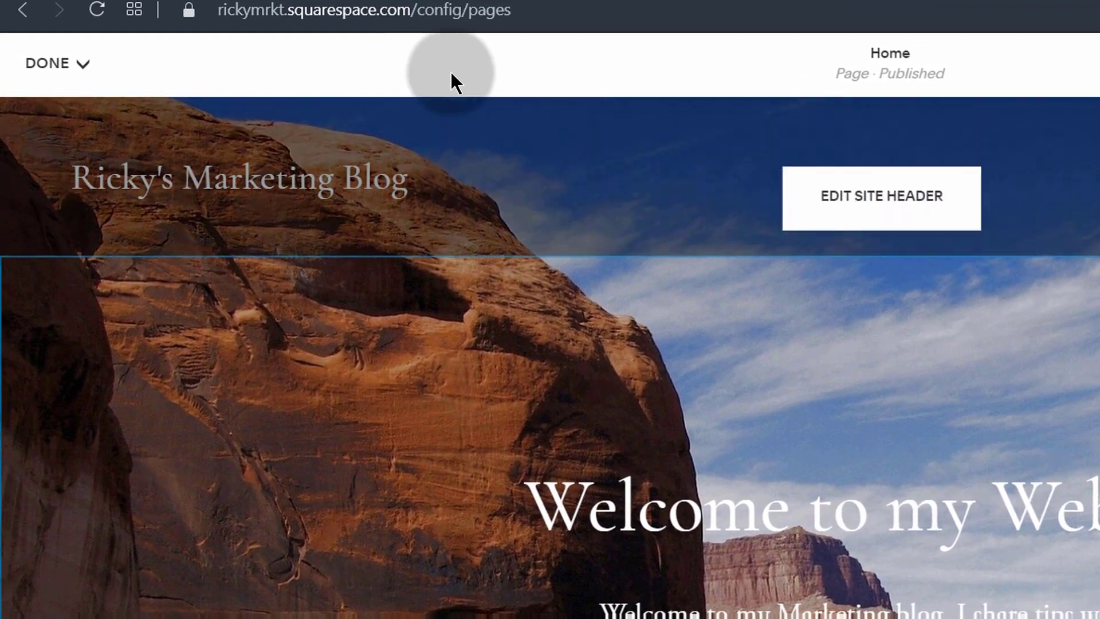
pyautogui.click(80, 64)
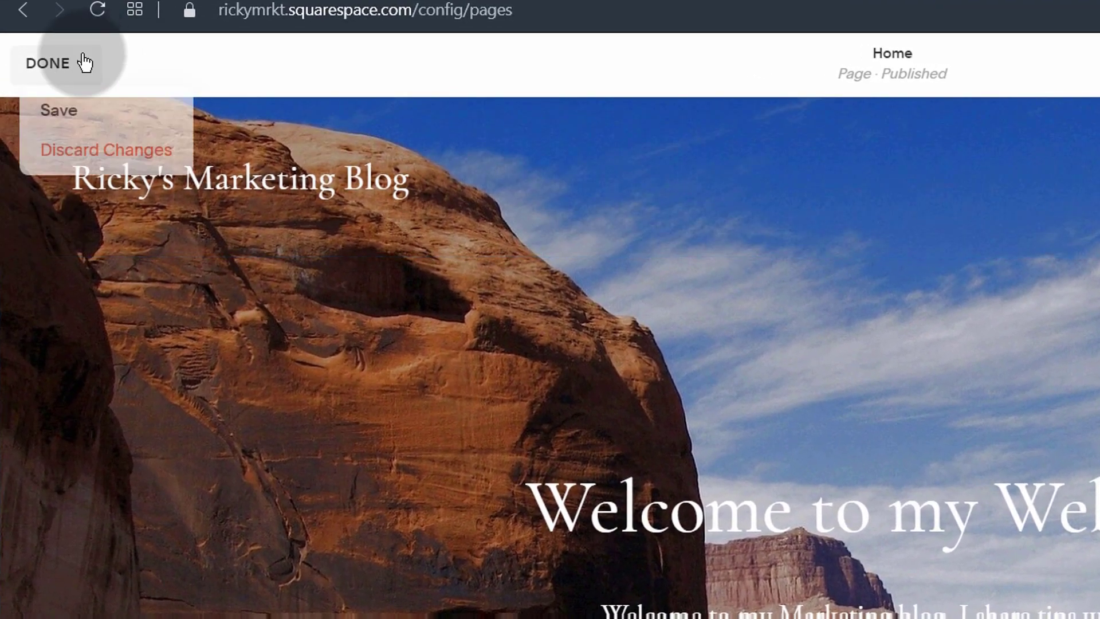
pyautogui.click(59, 110)
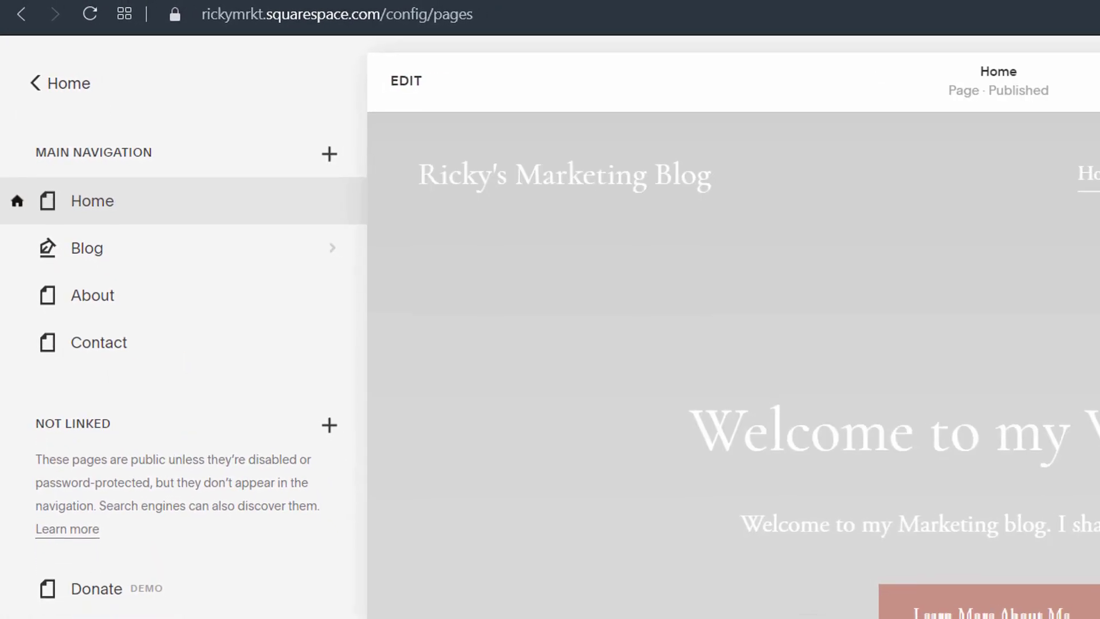
# Step: Reload the live site to confirm it shows as a Private Site, then return to the dashboard menu
pyautogui.moveTo(160, 607)
pyautogui.click(302, 594)
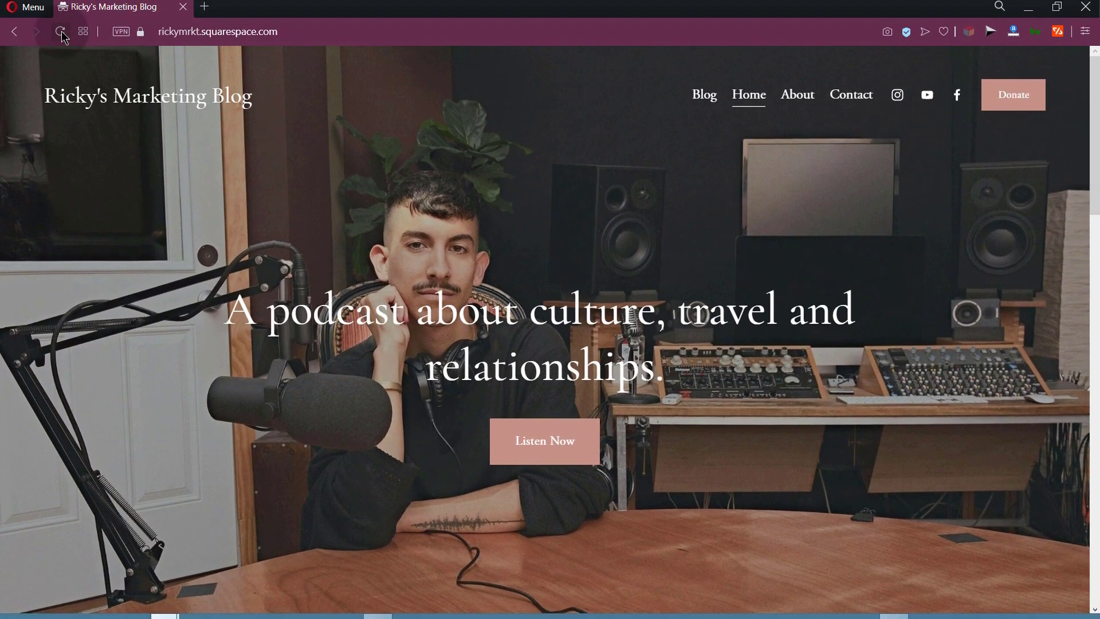
pyautogui.click(62, 32)
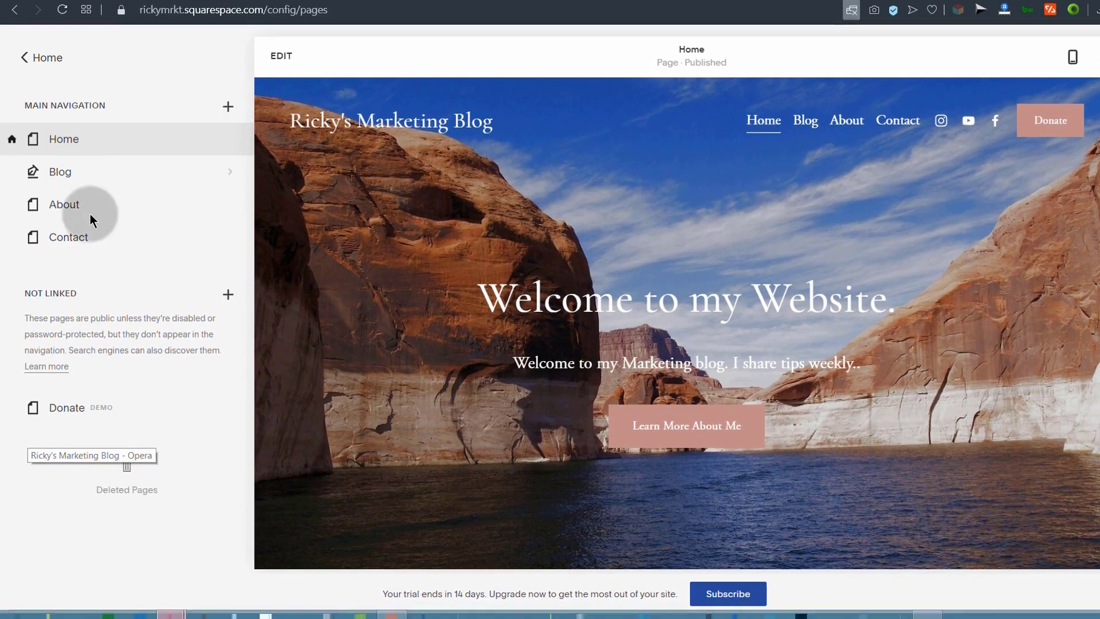
pyautogui.click(36, 57)
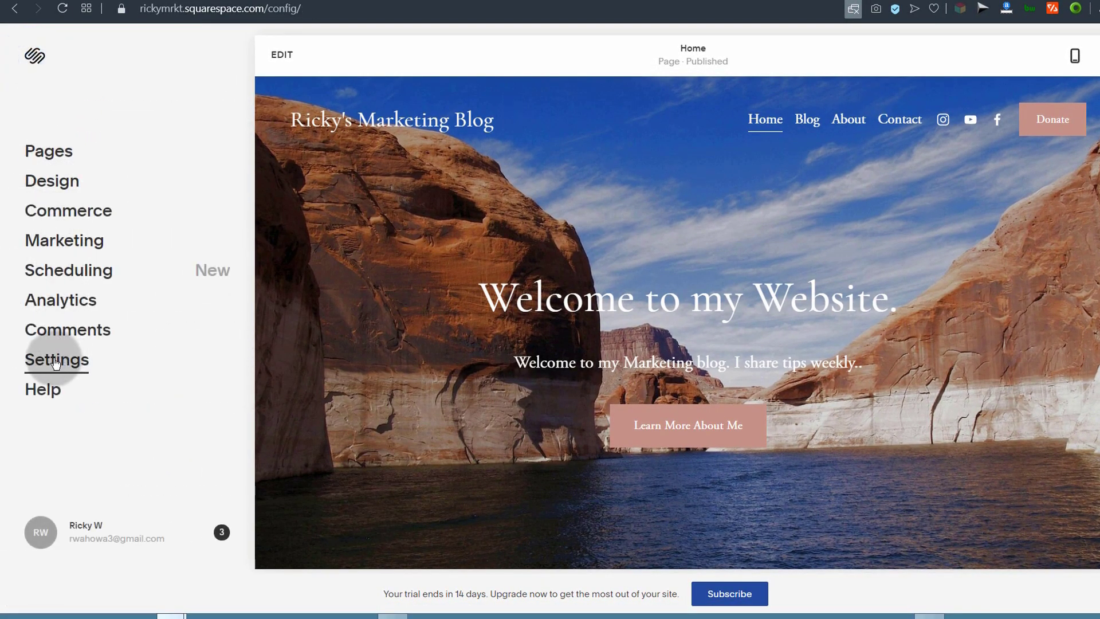
# Step: Set Site Availability to Password Protected with a site password and save it
pyautogui.click(54, 362)
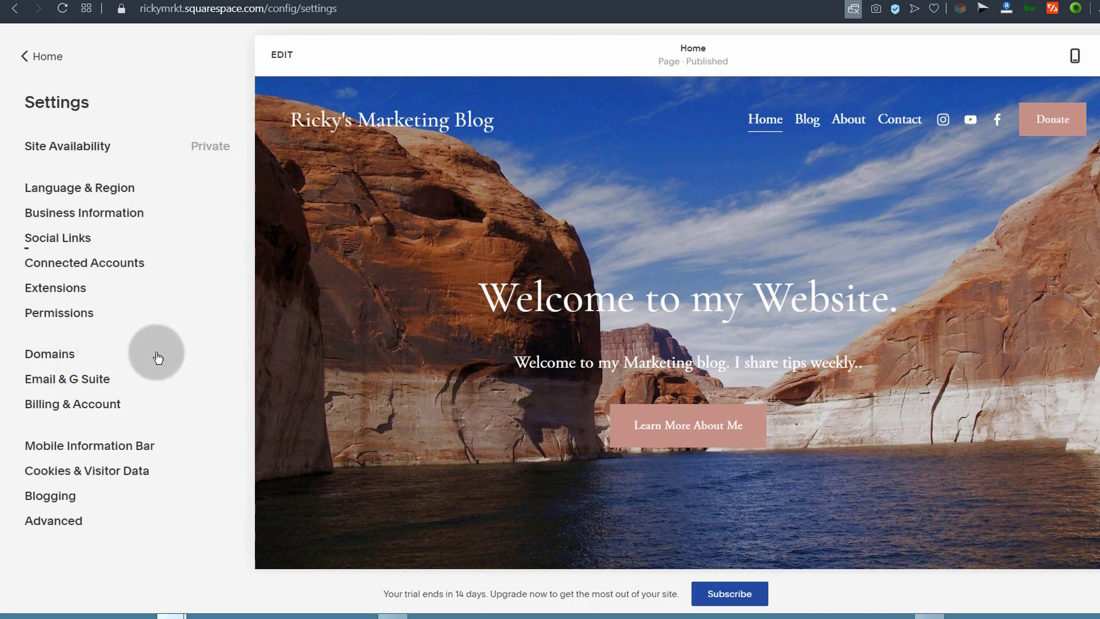
pyautogui.click(50, 147)
pyautogui.click(52, 264)
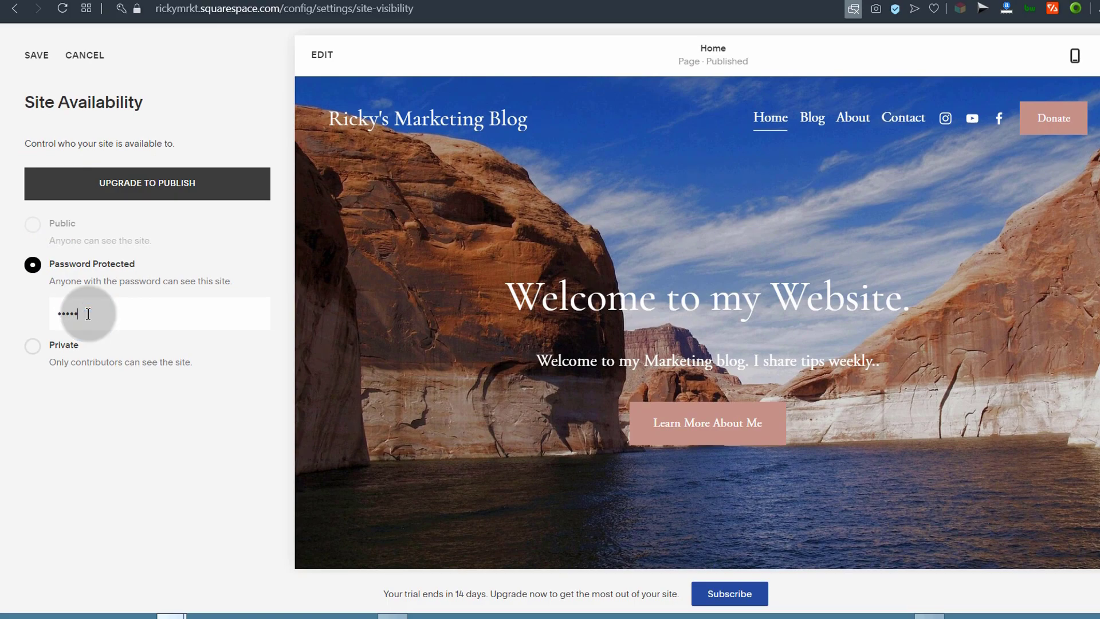
pyautogui.click(23, 55)
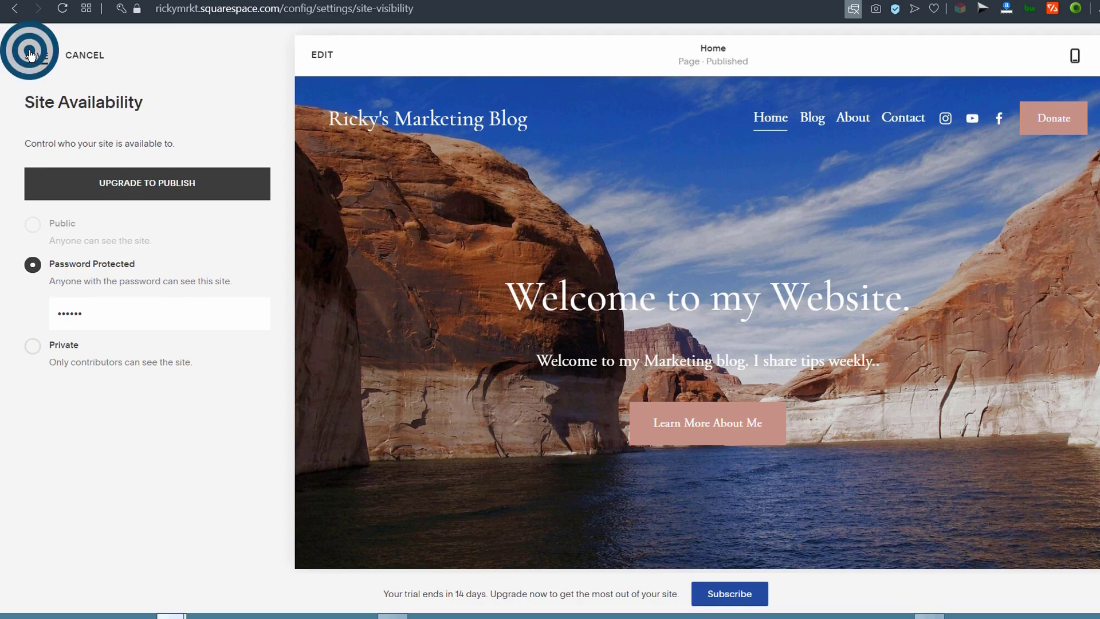
pyautogui.moveTo(238, 606)
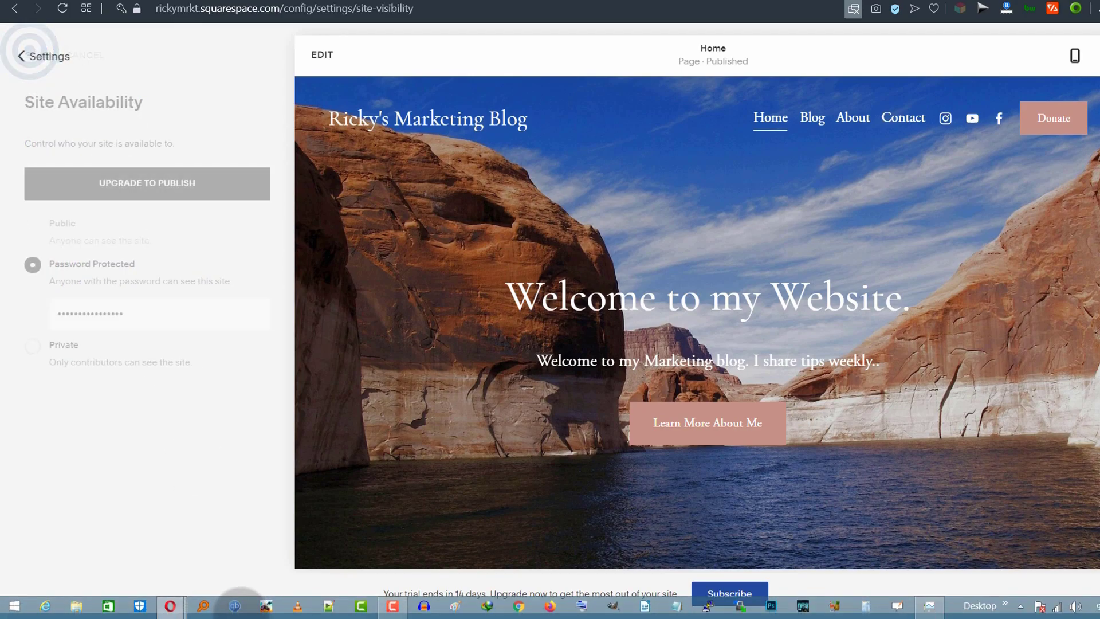
pyautogui.click(173, 606)
pyautogui.click(248, 536)
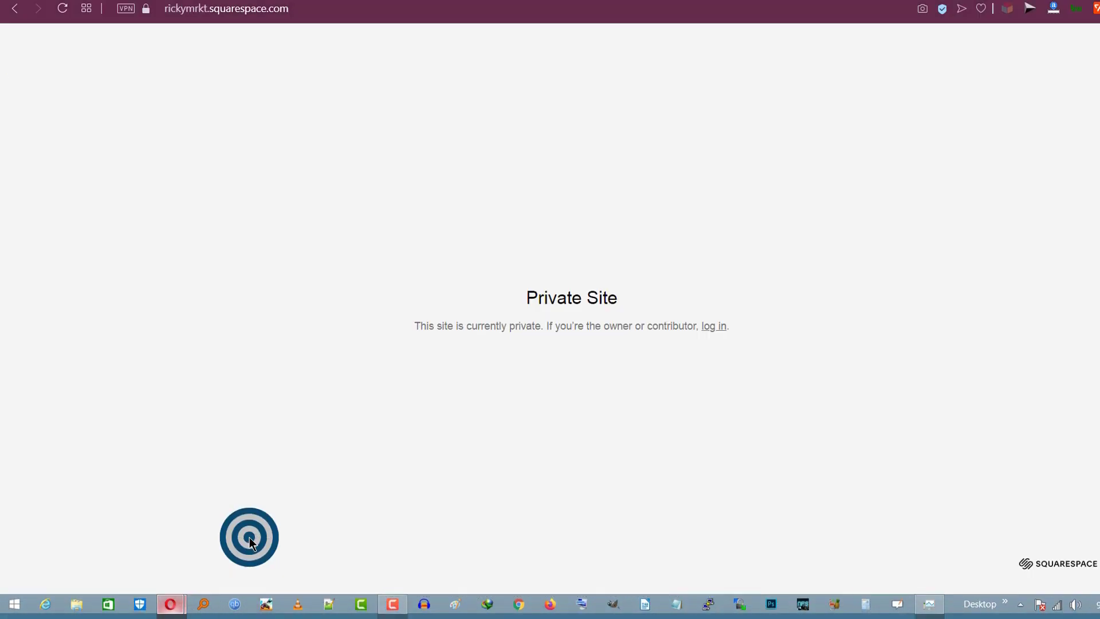
pyautogui.click(62, 8)
pyautogui.click(487, 331)
pyautogui.click(521, 372)
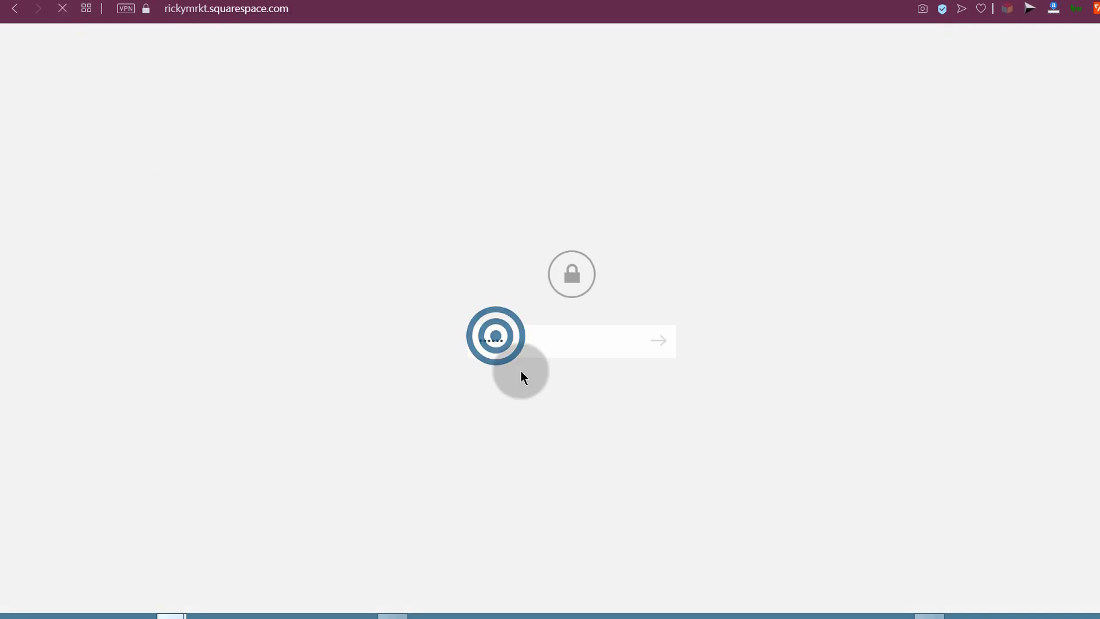
pyautogui.press('Return')
pyautogui.scroll(-10, 375, 323)
pyautogui.scroll(10, 325, 280)
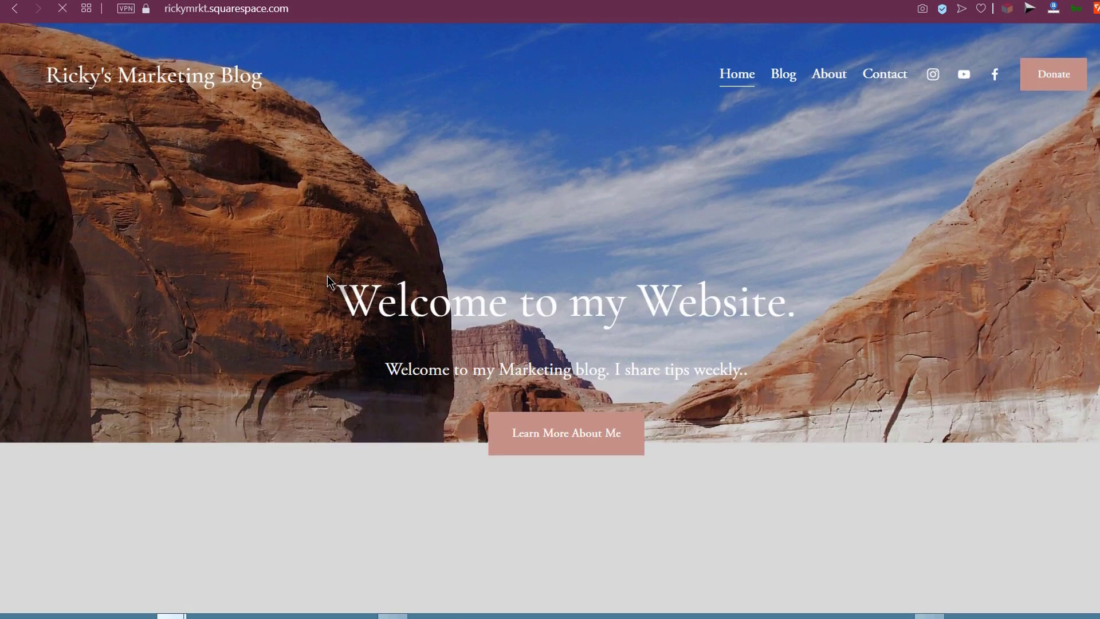
pyautogui.scroll(-12, 329, 276)
pyautogui.scroll(-5, 334, 276)
pyautogui.scroll(12, 335, 277)
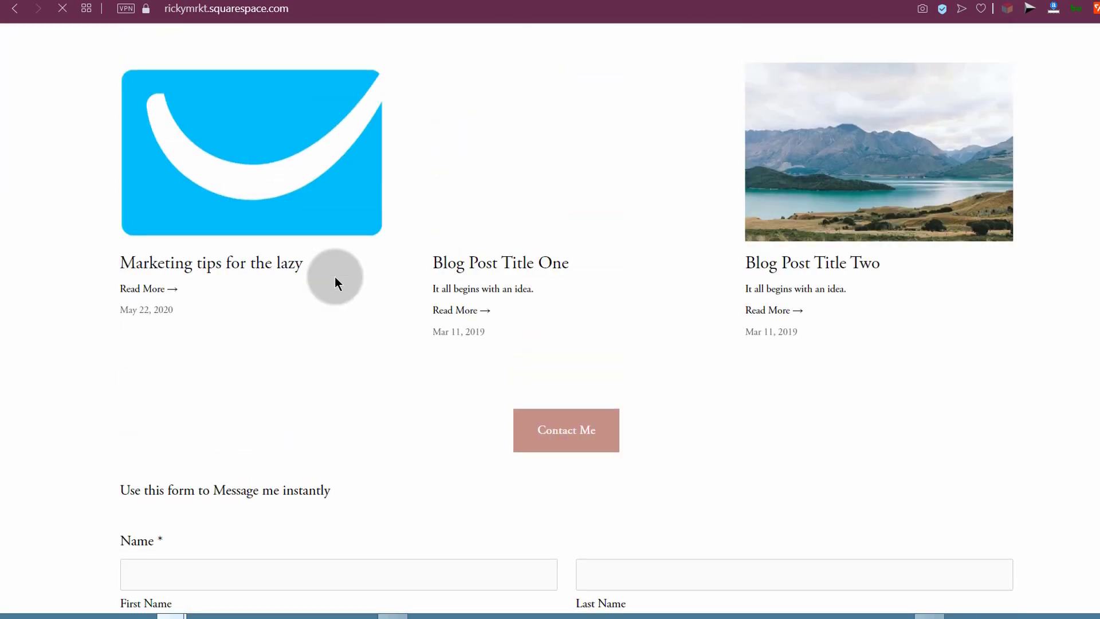
pyautogui.scroll(2, 335, 277)
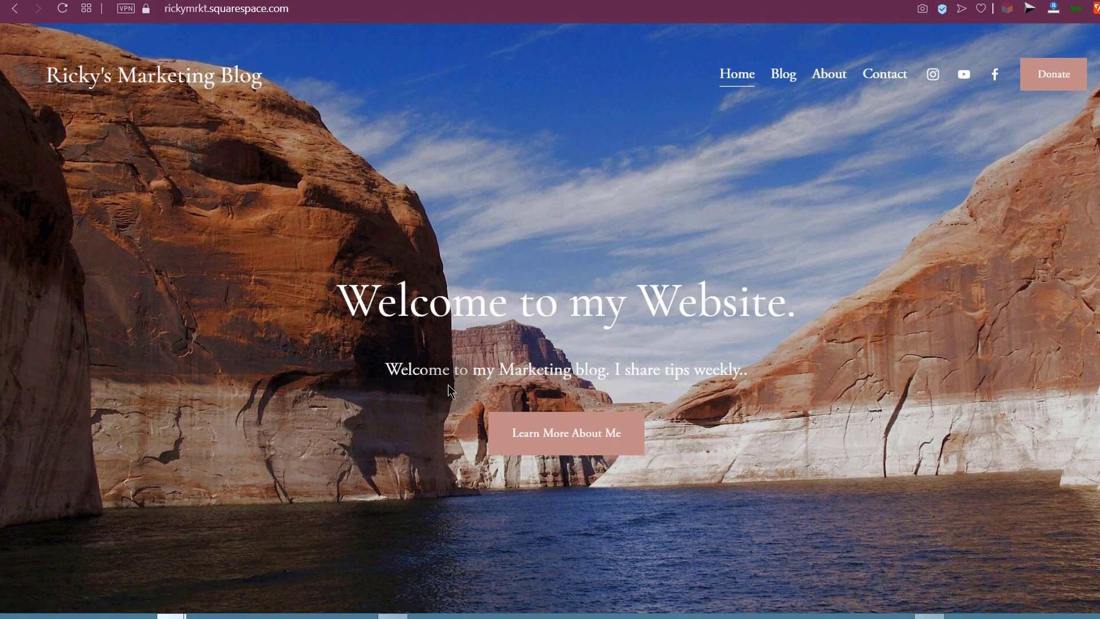
pyautogui.scroll(-15, 327, 424)
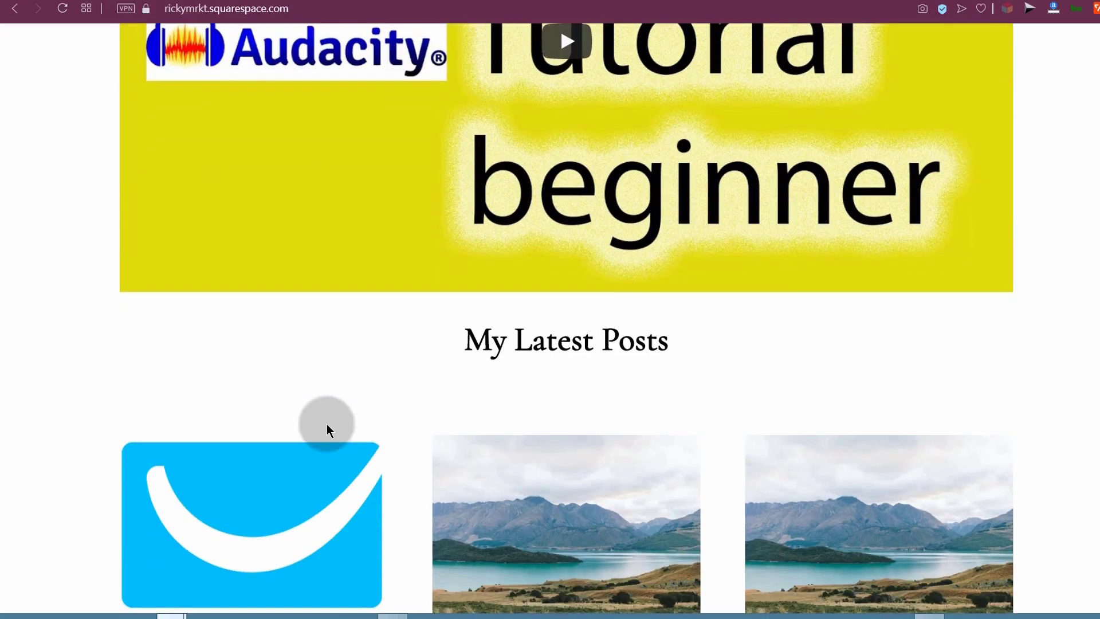
pyautogui.scroll(-15, 326, 424)
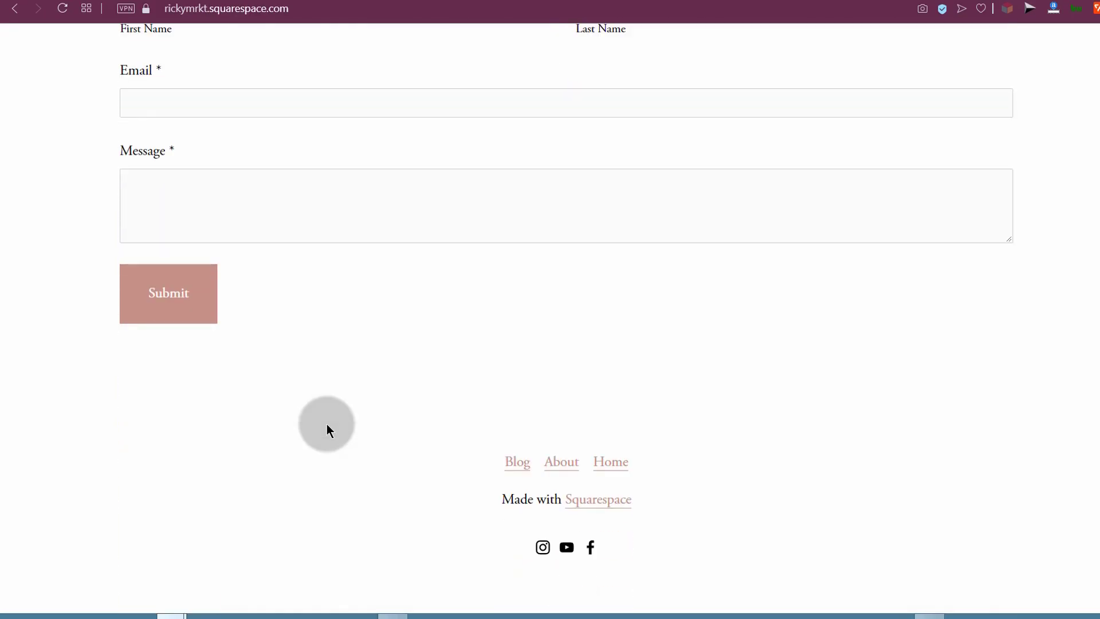
pyautogui.scroll(20, 327, 424)
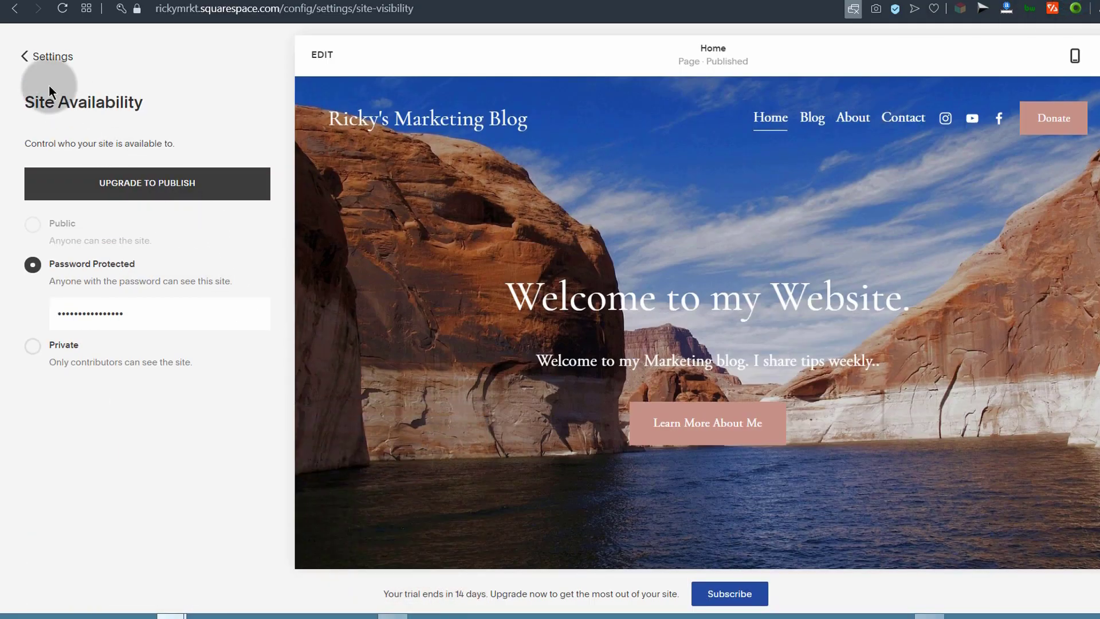
# Step: Go from Settings back to the Pages list and preview About, then Contact
pyautogui.click(20, 58)
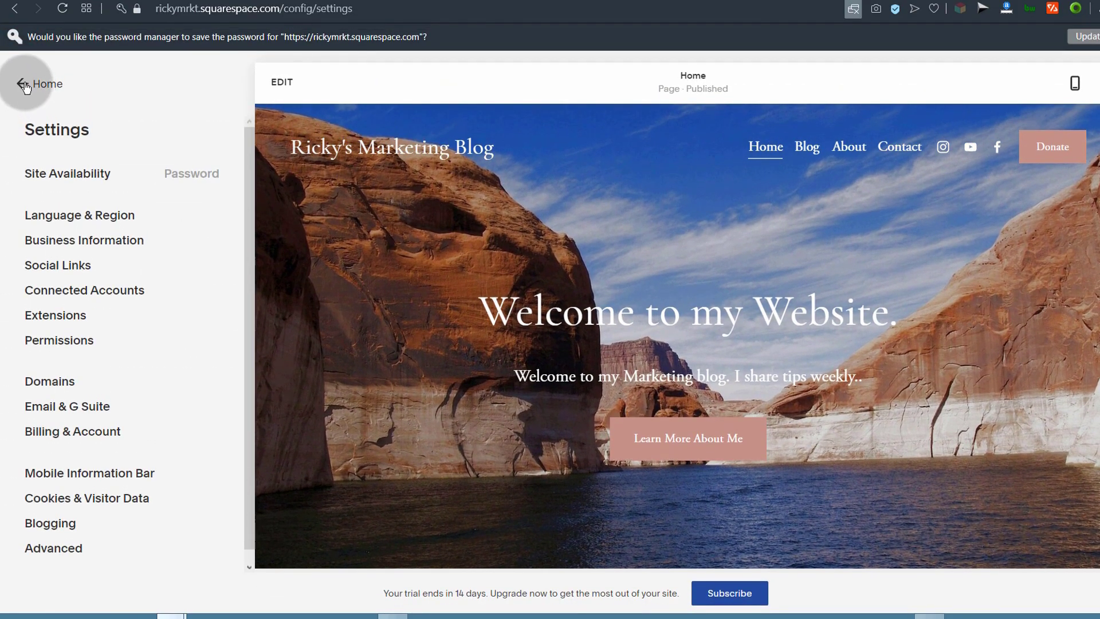
pyautogui.click(25, 85)
pyautogui.click(62, 188)
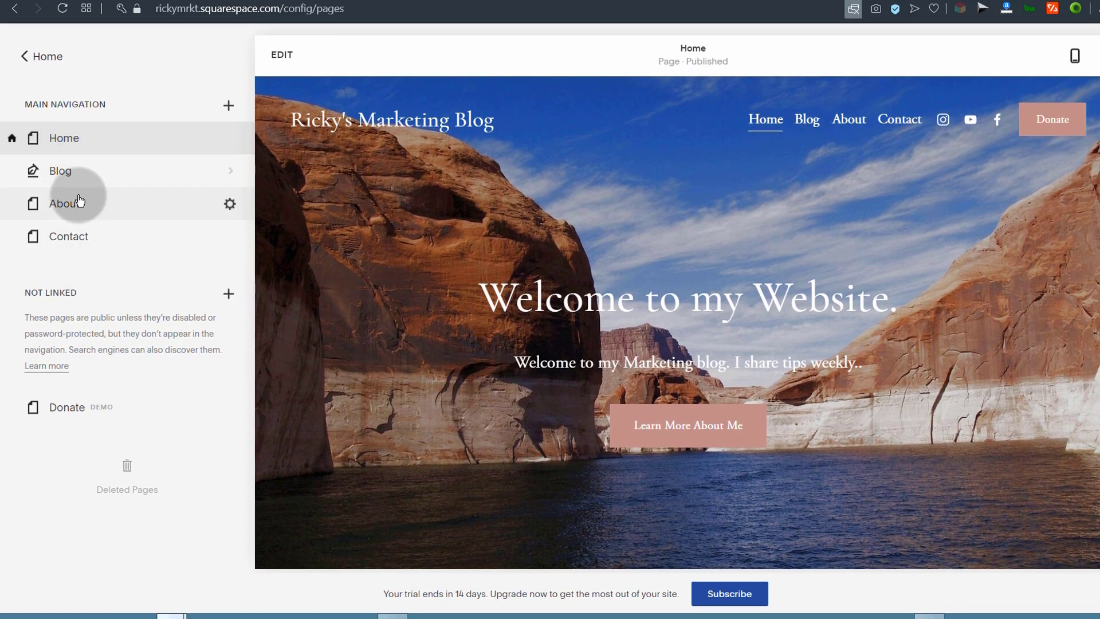
pyautogui.click(65, 205)
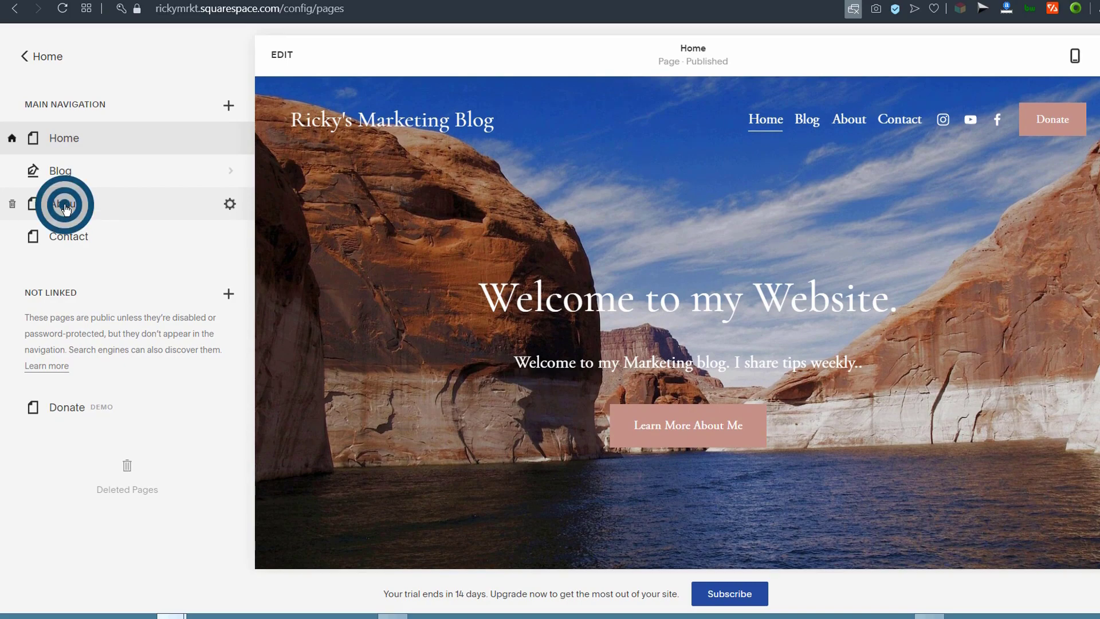
pyautogui.click(81, 241)
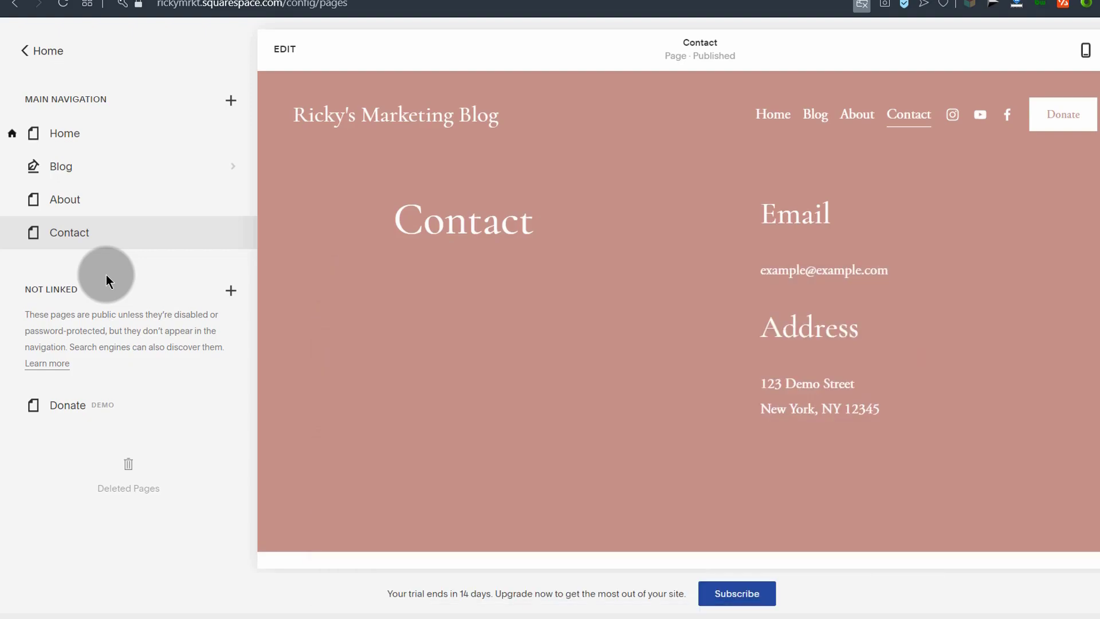
# Step: Open the Home page settings, review its SEO tab, and close them
pyautogui.moveTo(69, 142)
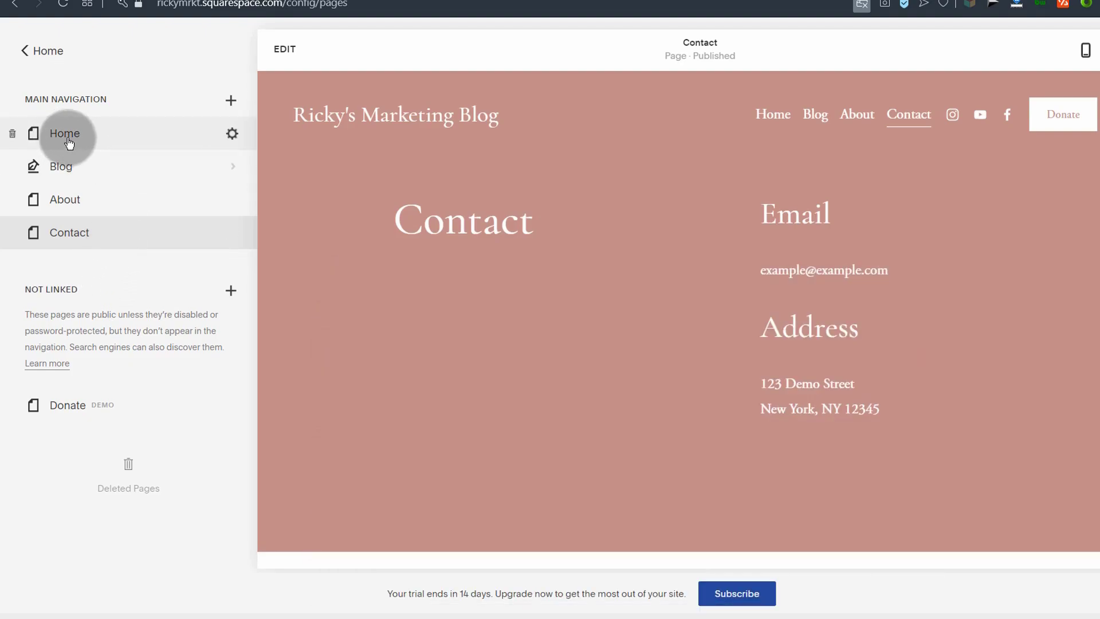
pyautogui.click(231, 135)
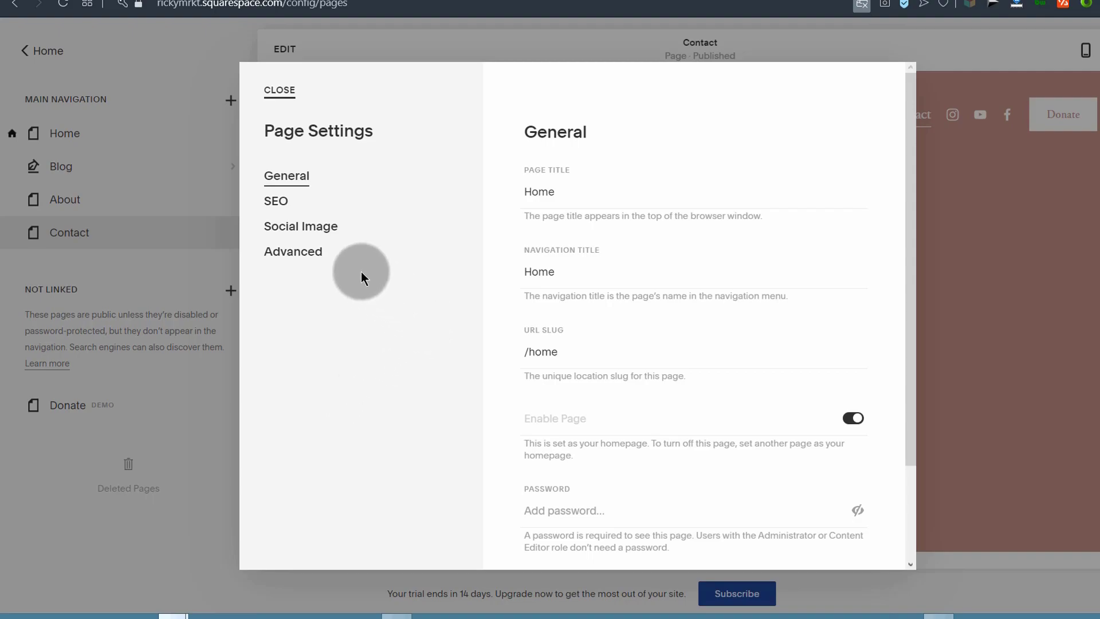
pyautogui.click(276, 202)
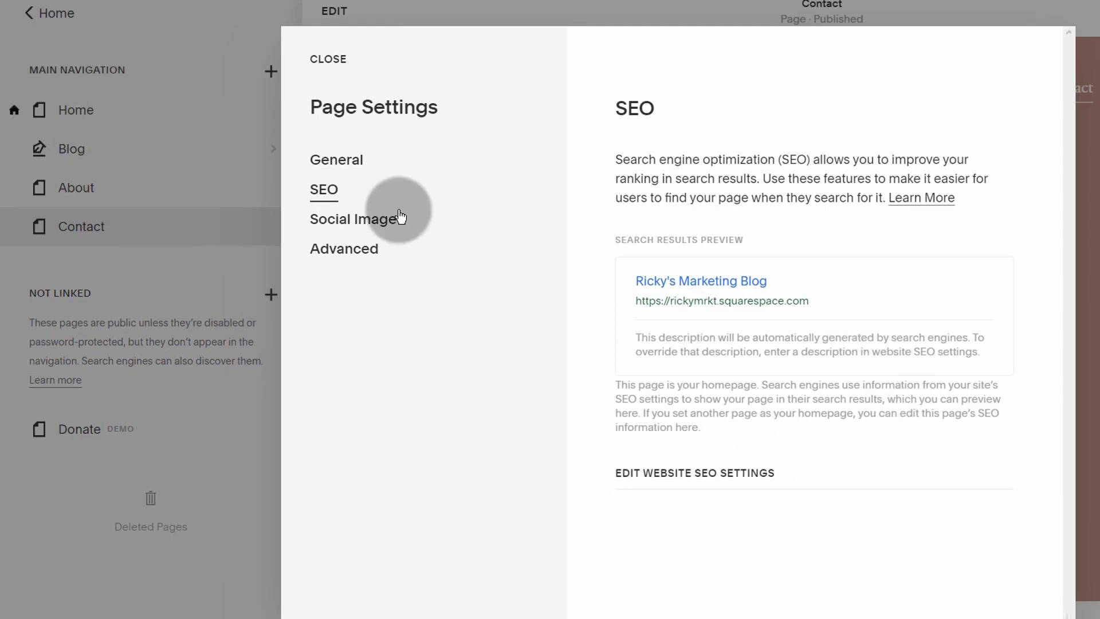
pyautogui.click(328, 54)
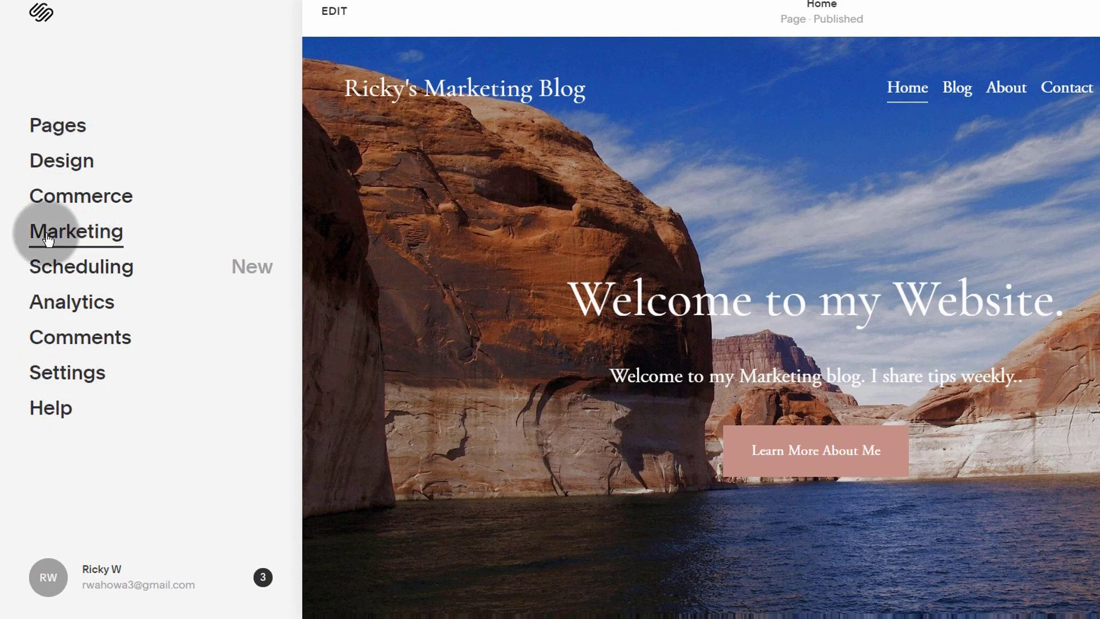
# Step: In Marketing > SEO, insert '%p - ' before %s in the SEO Title Format and save
pyautogui.click(72, 229)
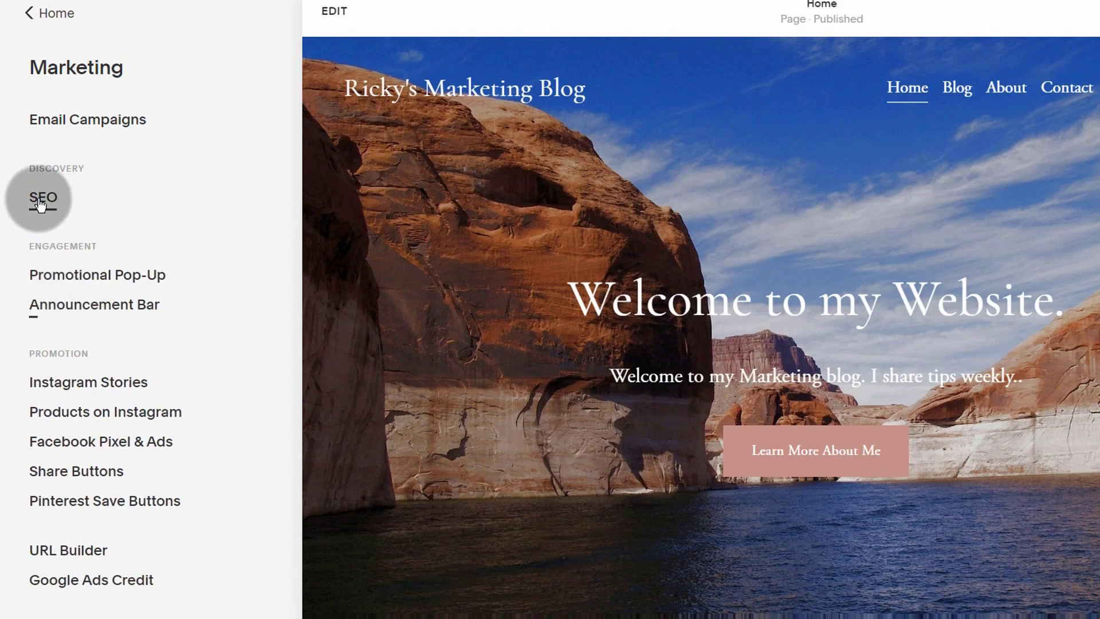
pyautogui.click(39, 204)
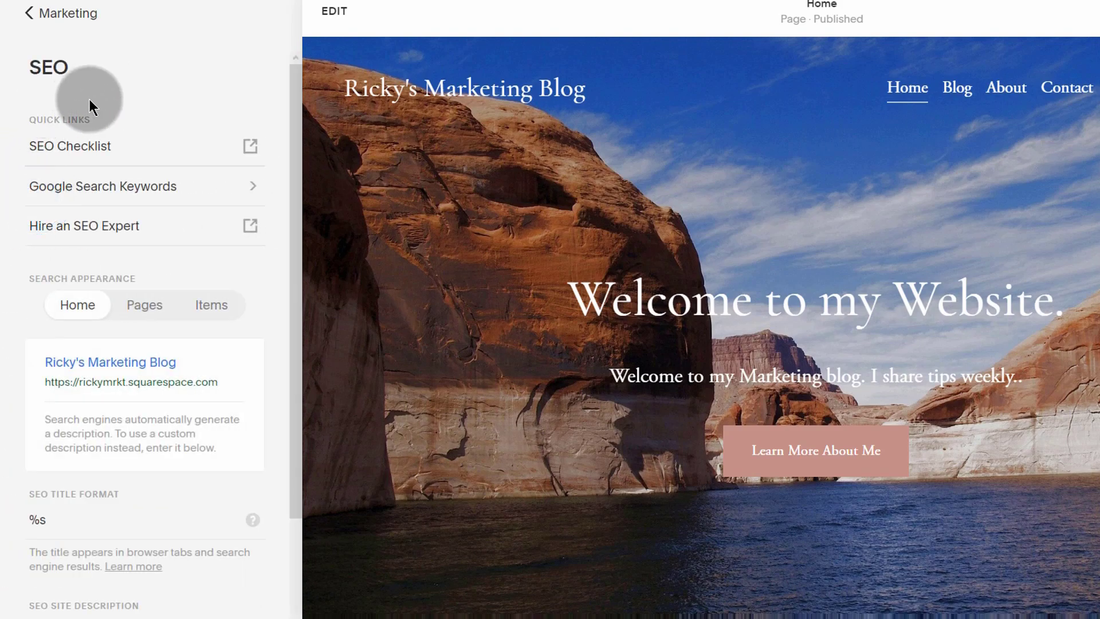
pyautogui.scroll(-2, 81, 395)
pyautogui.click(63, 398)
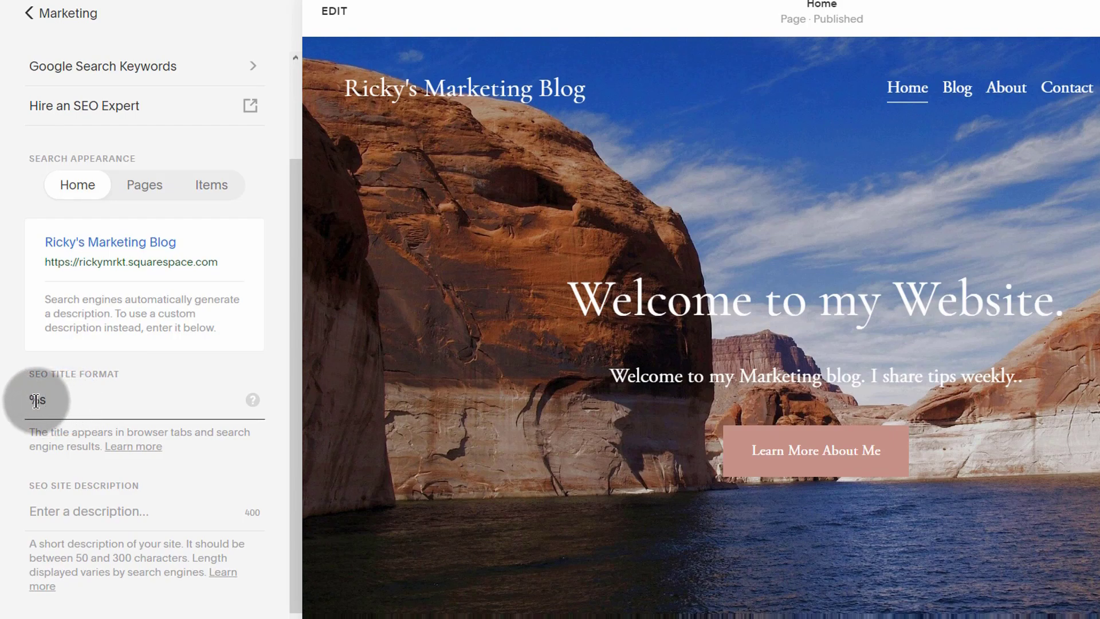
pyautogui.moveTo(252, 401)
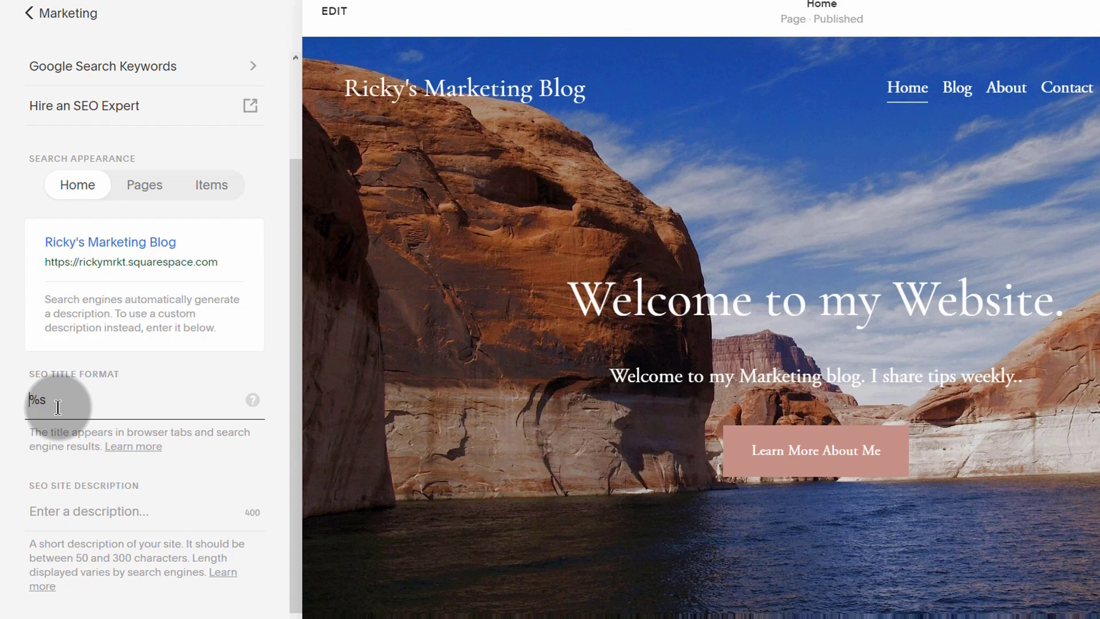
pyautogui.write('%p -')
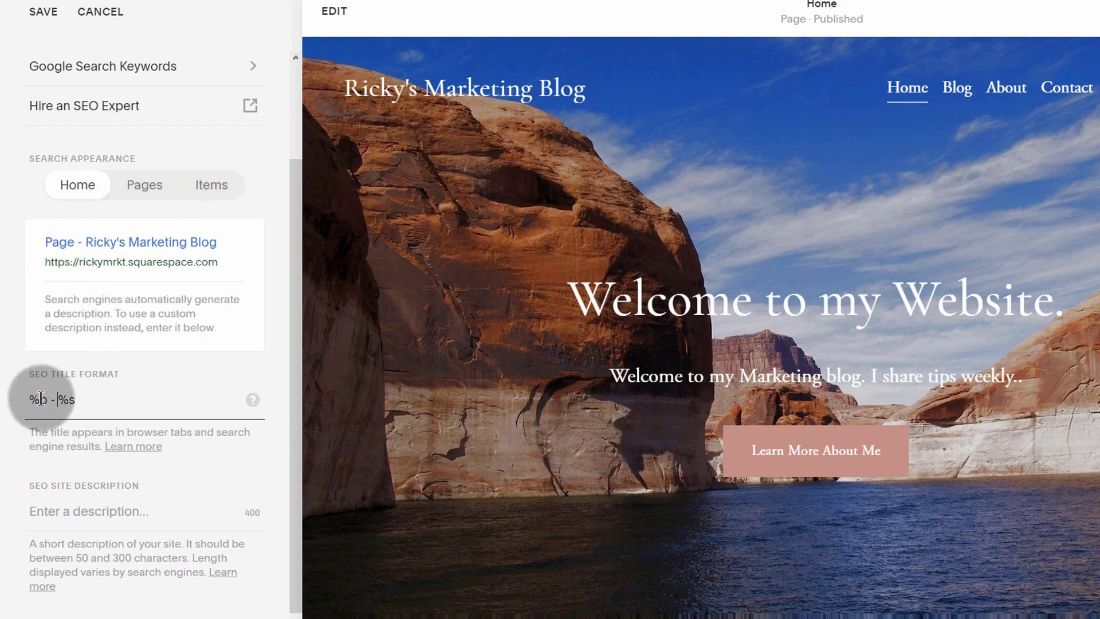
pyautogui.click(58, 400)
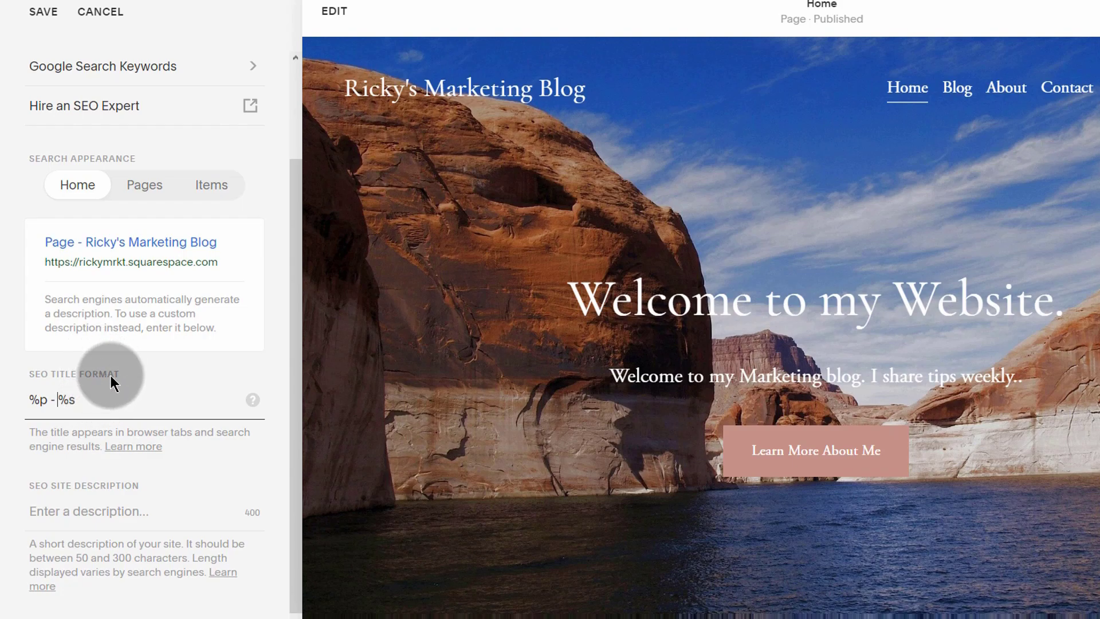
pyautogui.click(82, 515)
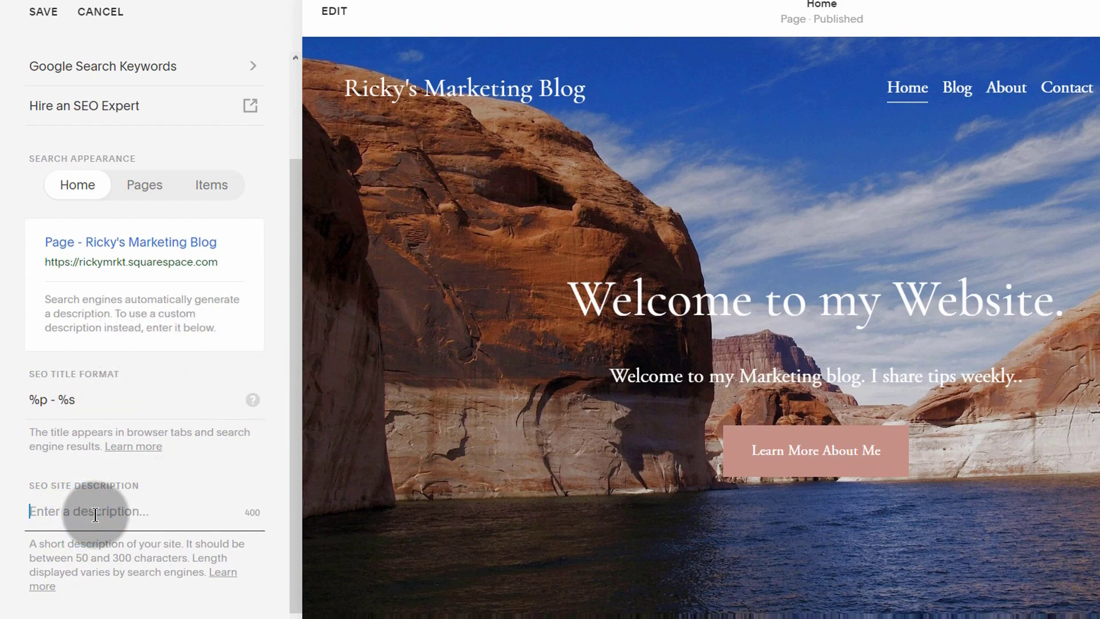
pyautogui.click(55, 510)
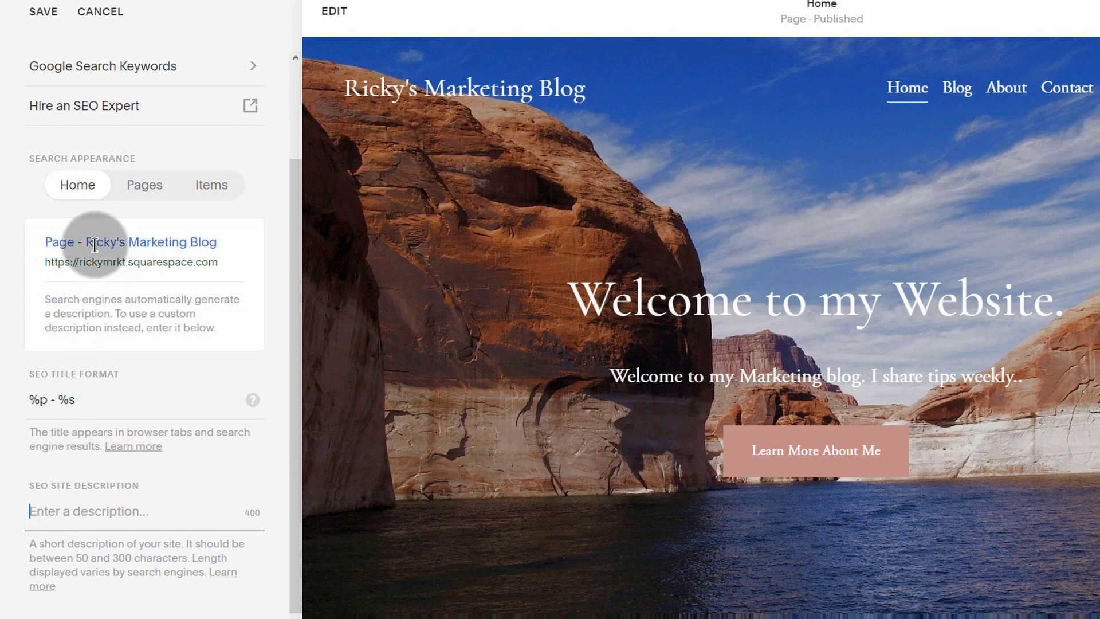
pyautogui.click(67, 511)
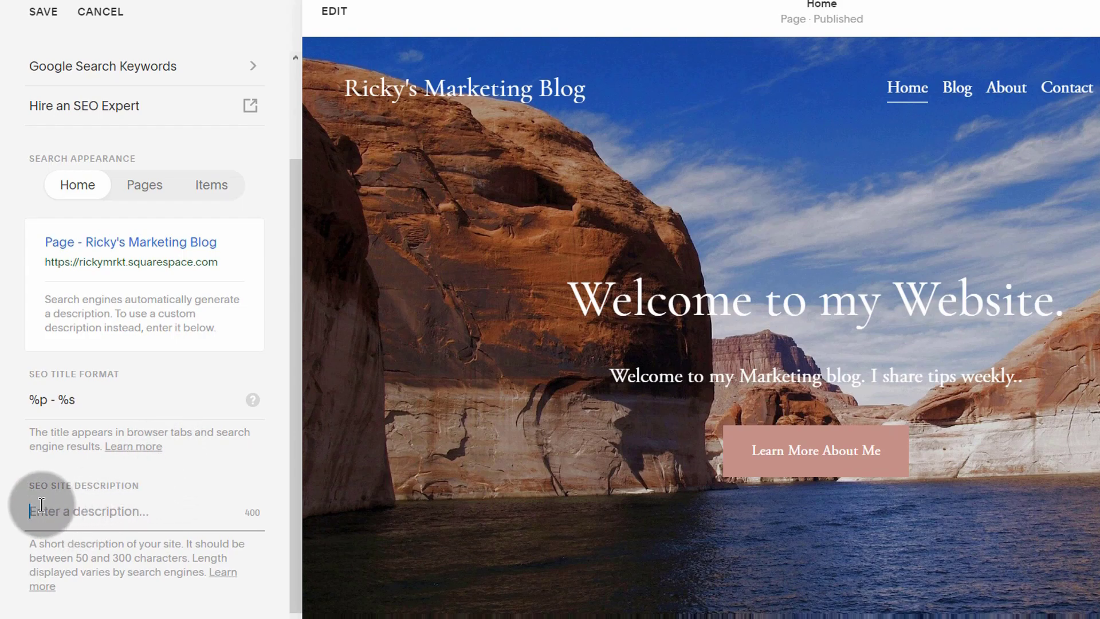
pyautogui.click(48, 13)
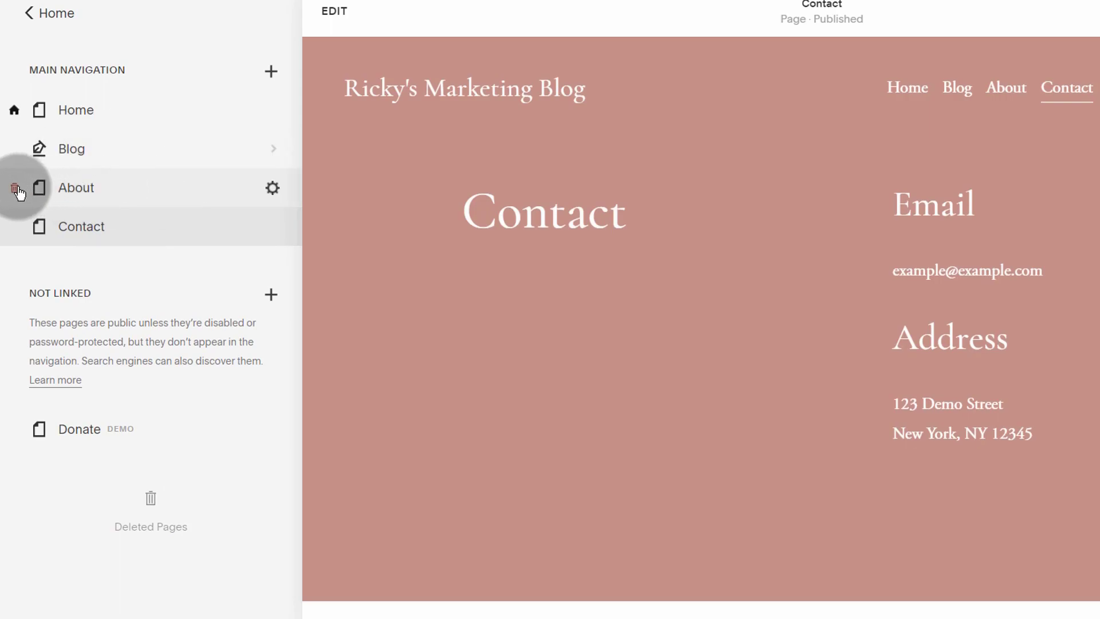
# Step: Set the About page's SEO title to 'About'
pyautogui.click(273, 189)
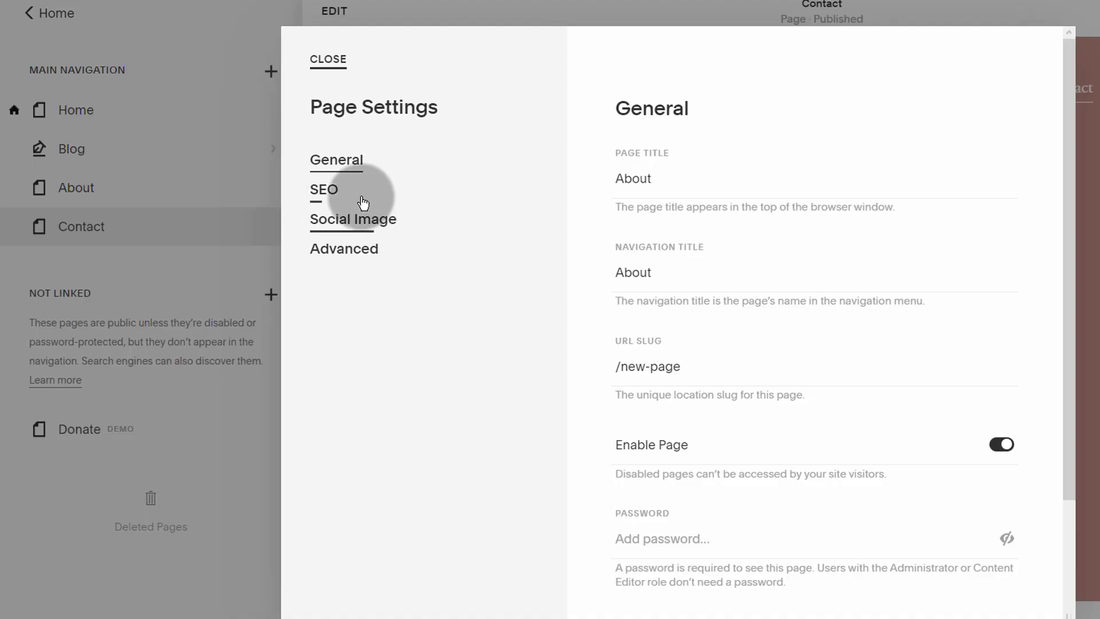
pyautogui.click(326, 191)
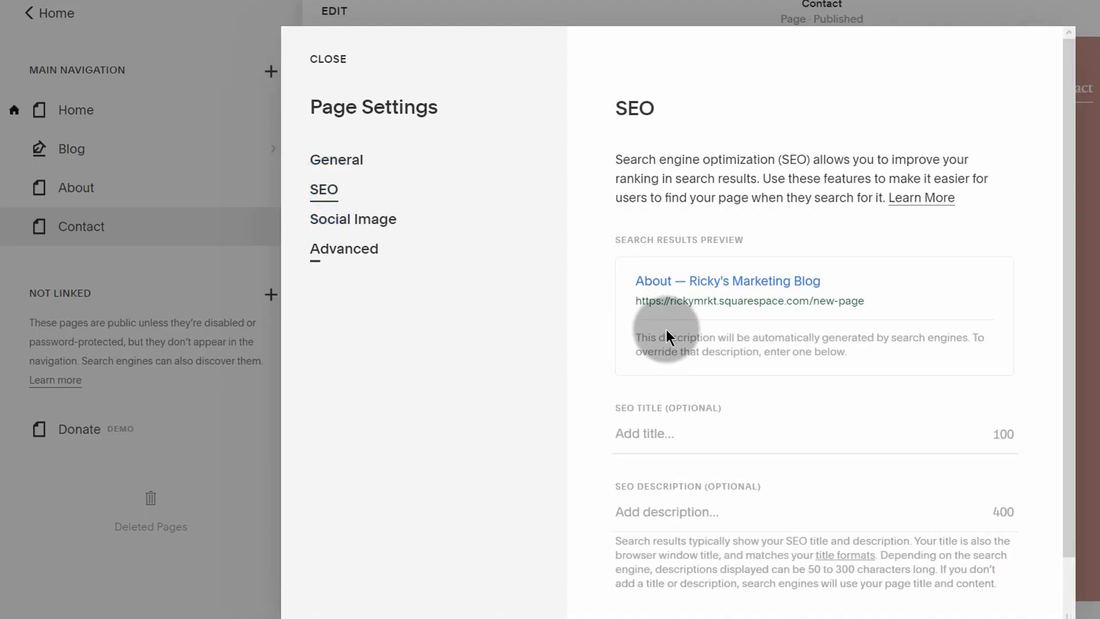
pyautogui.scroll(-1, 656, 463)
pyautogui.click(660, 374)
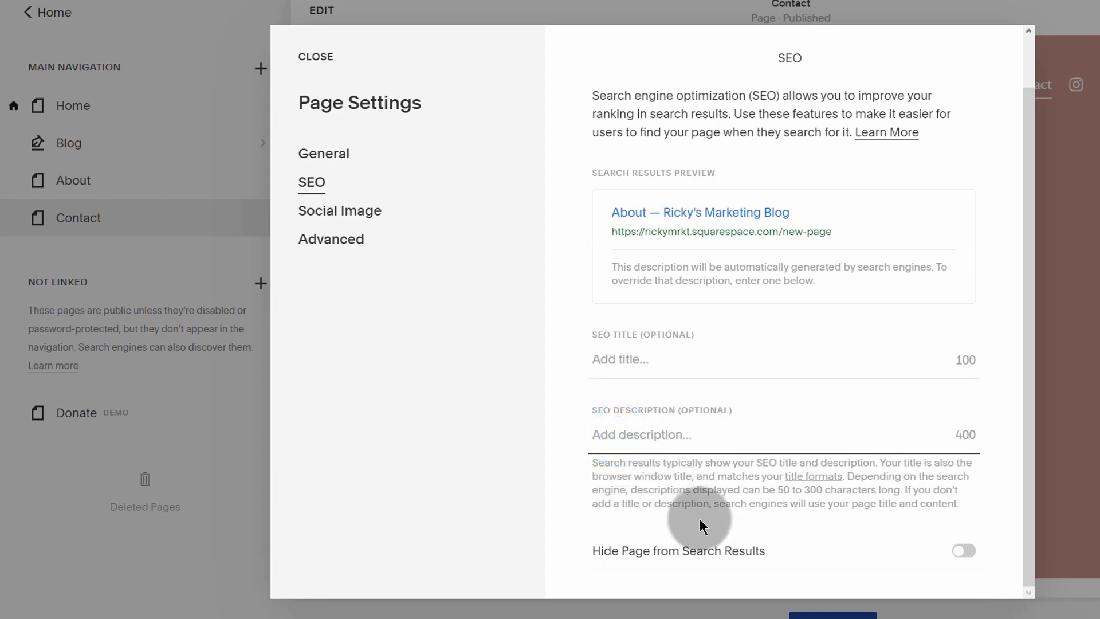
pyautogui.click(618, 359)
pyautogui.write('Ab')
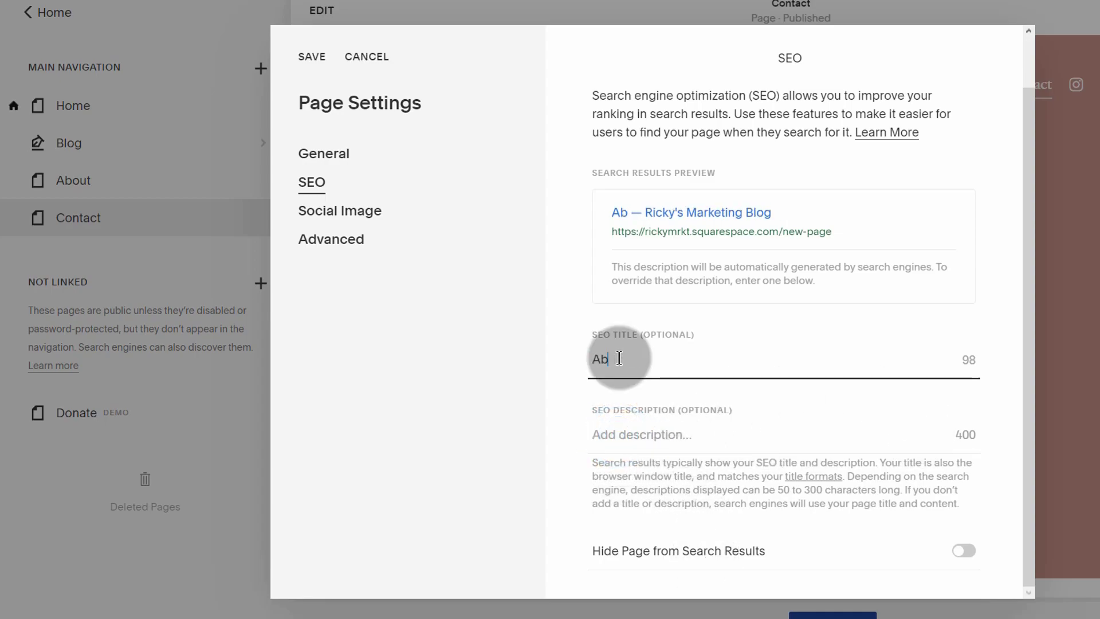
pyautogui.write('out')
pyautogui.click(642, 434)
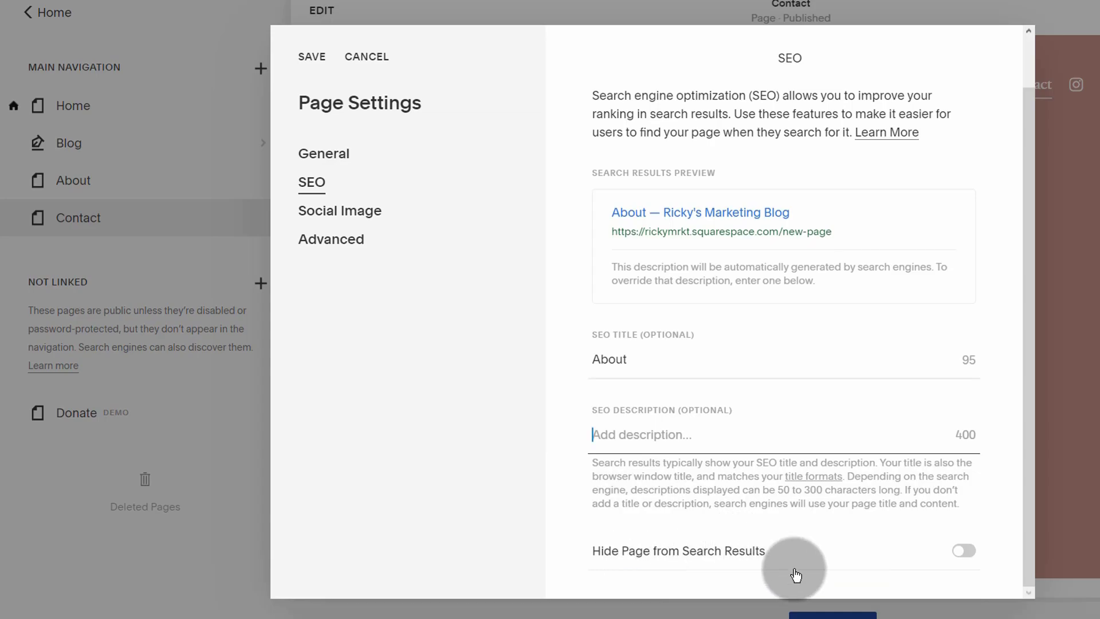
# Step: Toggle Hide Page from Search Results on and back off so About stays searchable
pyautogui.click(966, 553)
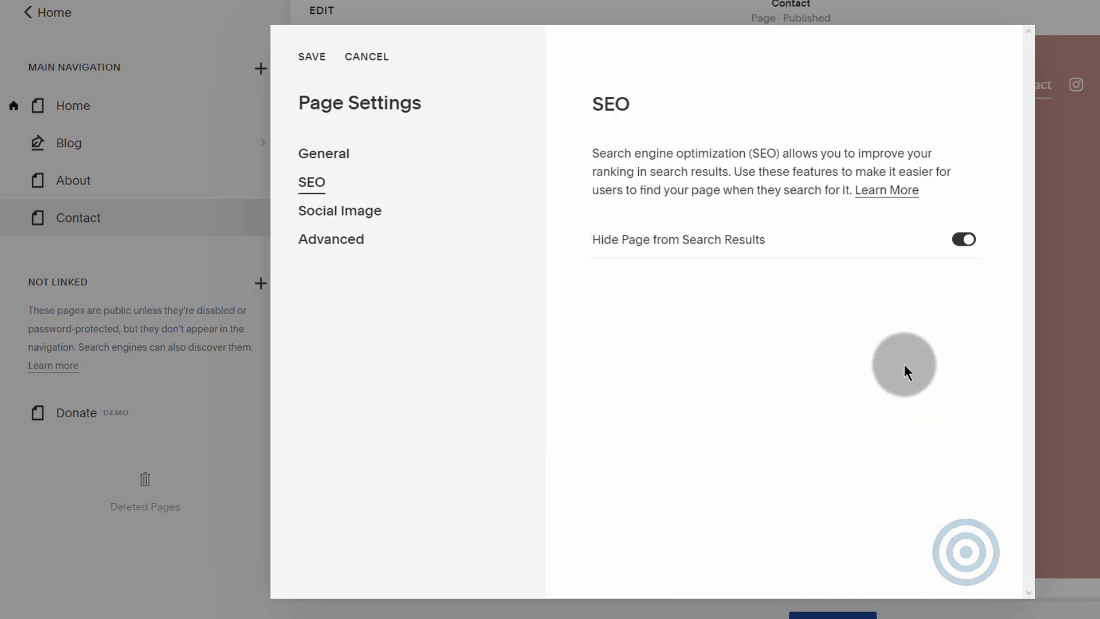
pyautogui.click(964, 237)
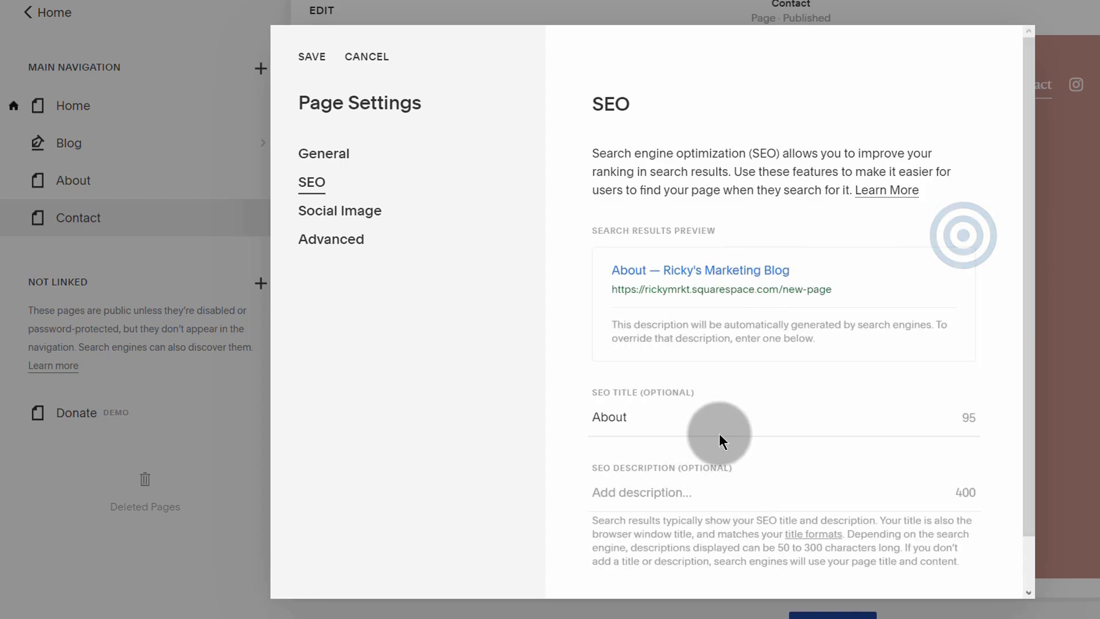
pyautogui.scroll(-1, 700, 516)
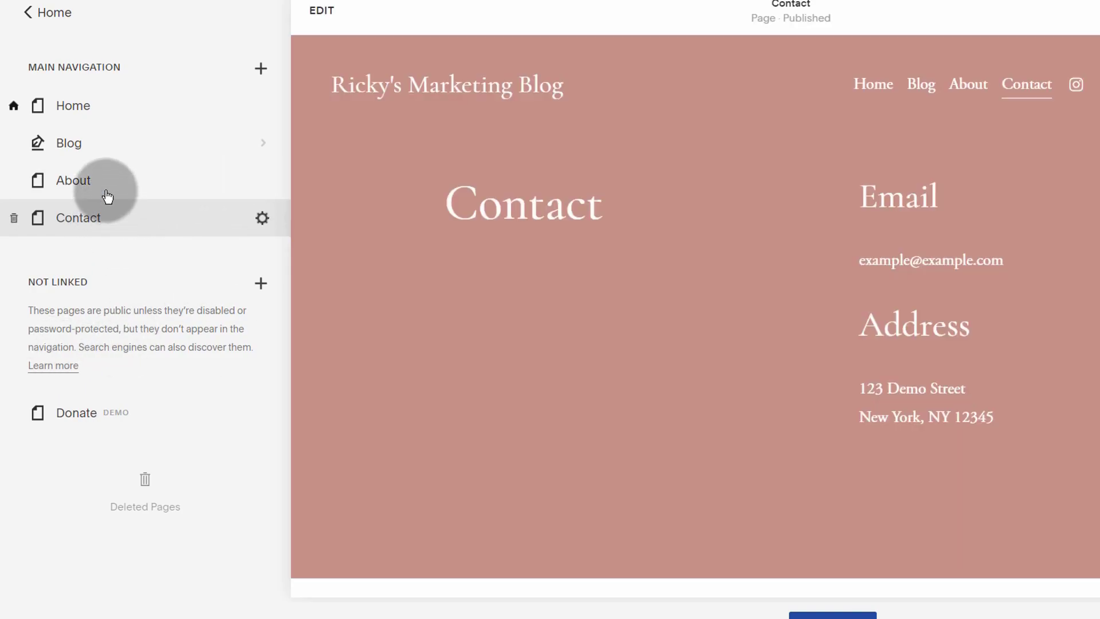
pyautogui.moveTo(123, 147)
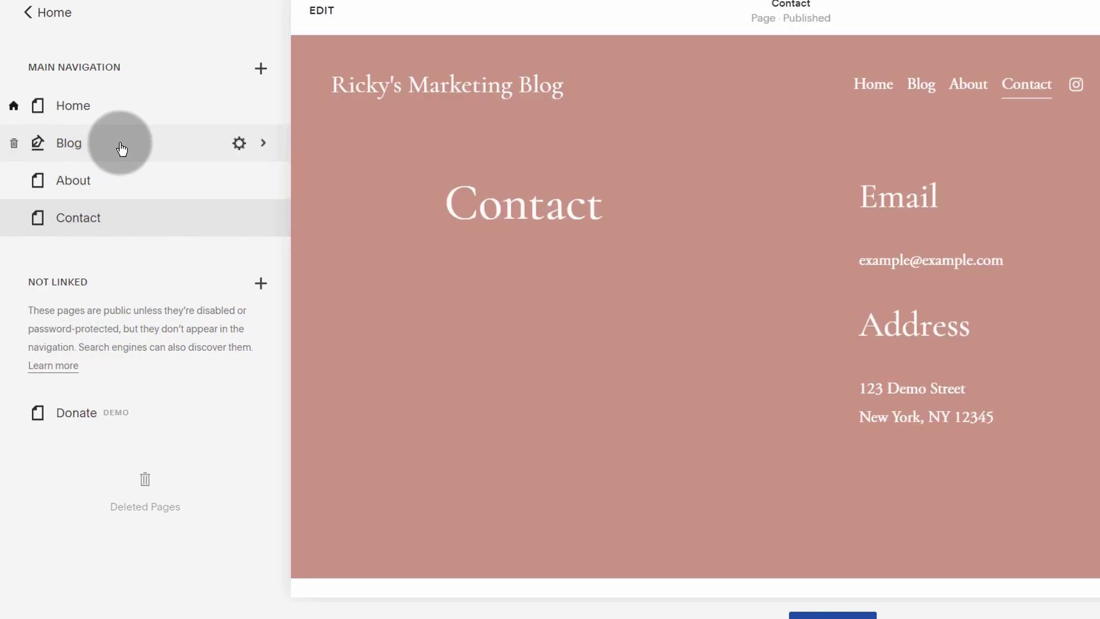
# Step: Replace the Blog's 'Blog 2' SEO title with 'Learn More about Marketing'
pyautogui.click(239, 146)
pyautogui.click(307, 188)
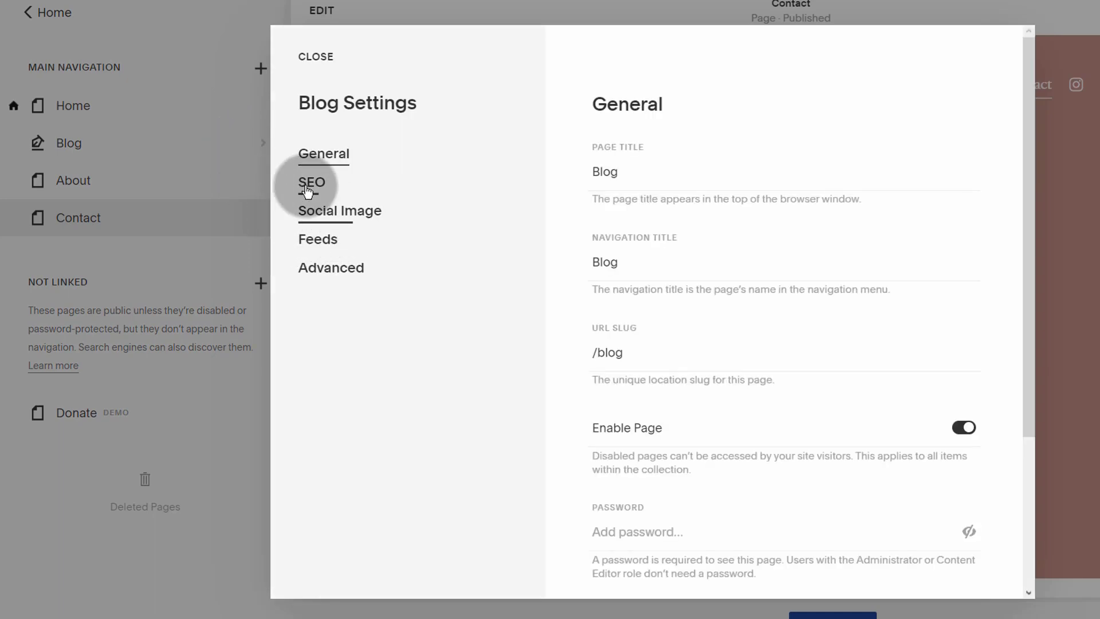
pyautogui.scroll(-3, 658, 458)
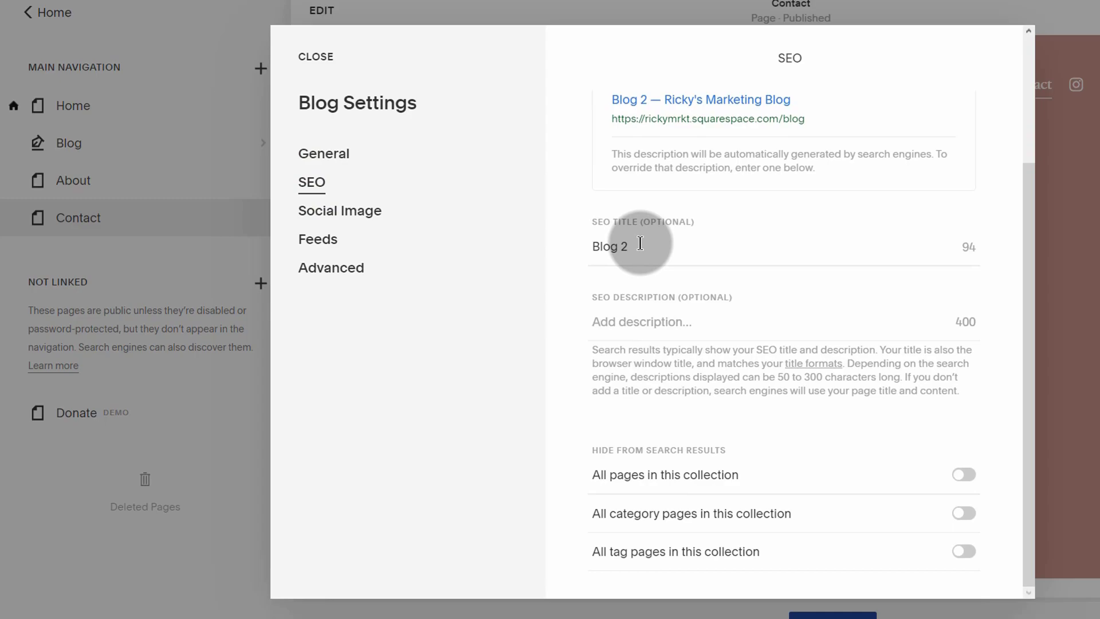
pyautogui.click(622, 247)
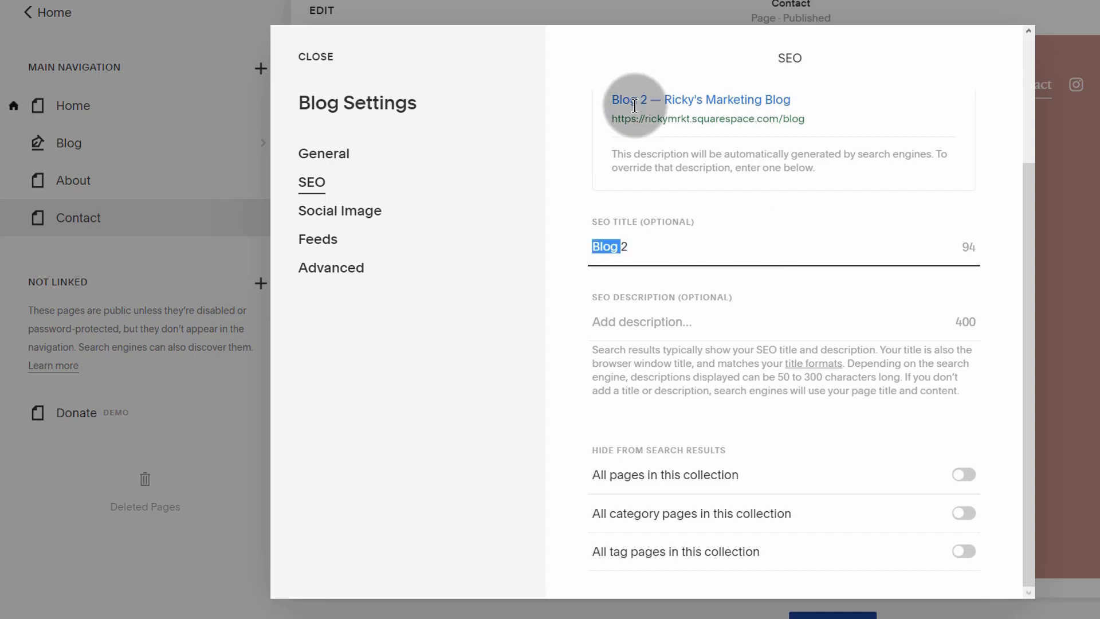
pyautogui.click(627, 244)
pyautogui.moveTo(599, 245); pyautogui.dragTo(592, 244)
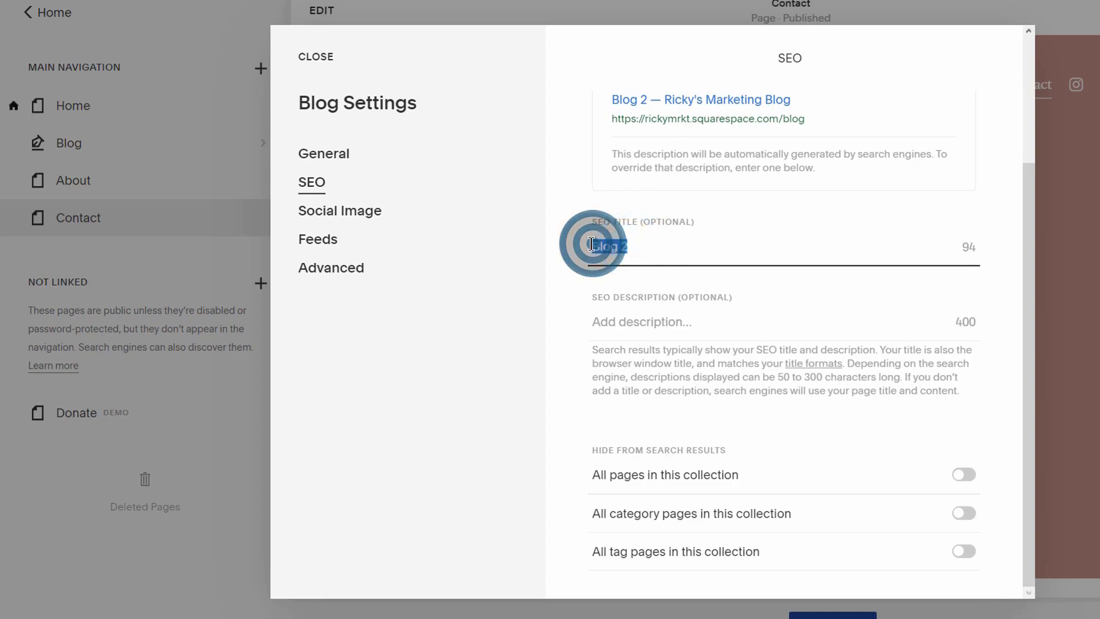
pyautogui.write('Learn More about Marketing')
# Step: Confirm the new Blog SEO title, leave hide-from-search options off, and save the settings
pyautogui.click(730, 280)
pyautogui.click(676, 245)
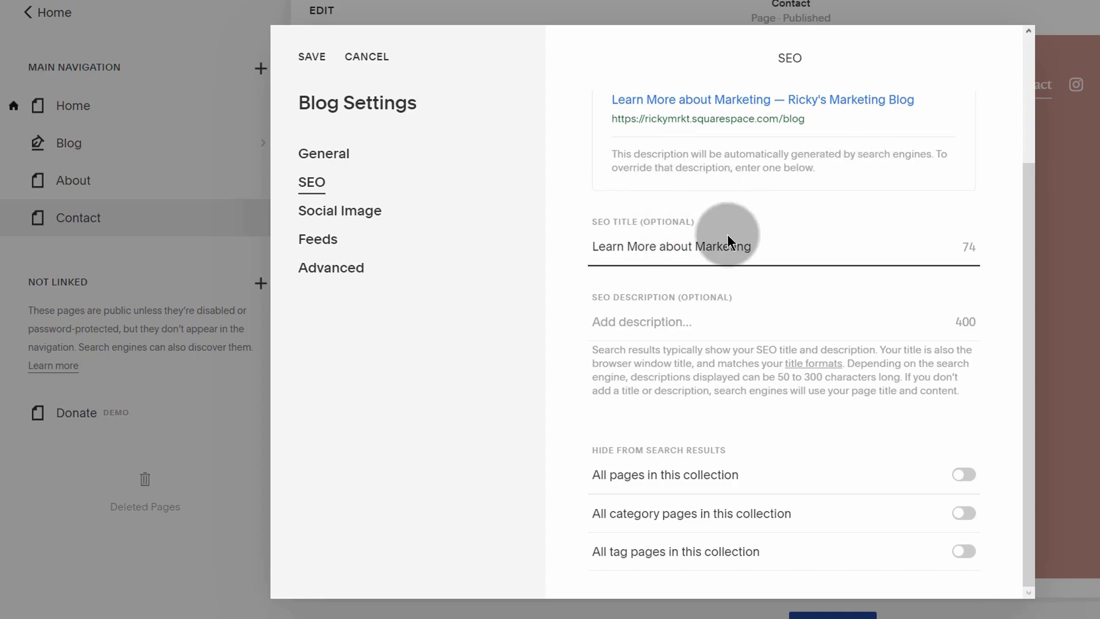
pyautogui.click(620, 322)
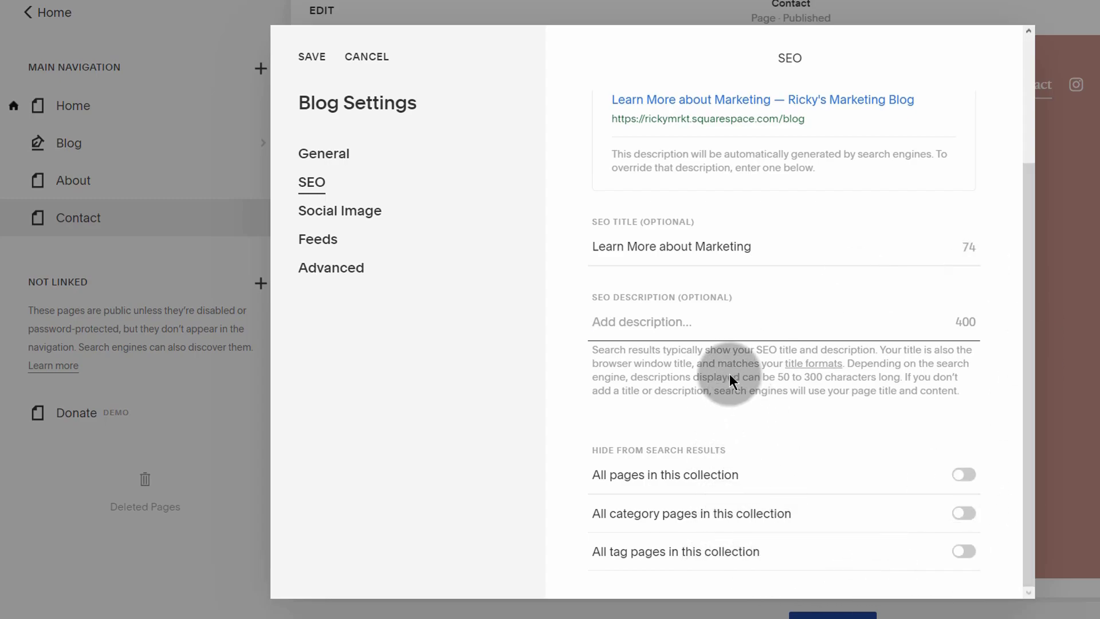
pyautogui.scroll(3, 730, 372)
pyautogui.scroll(-3, 733, 373)
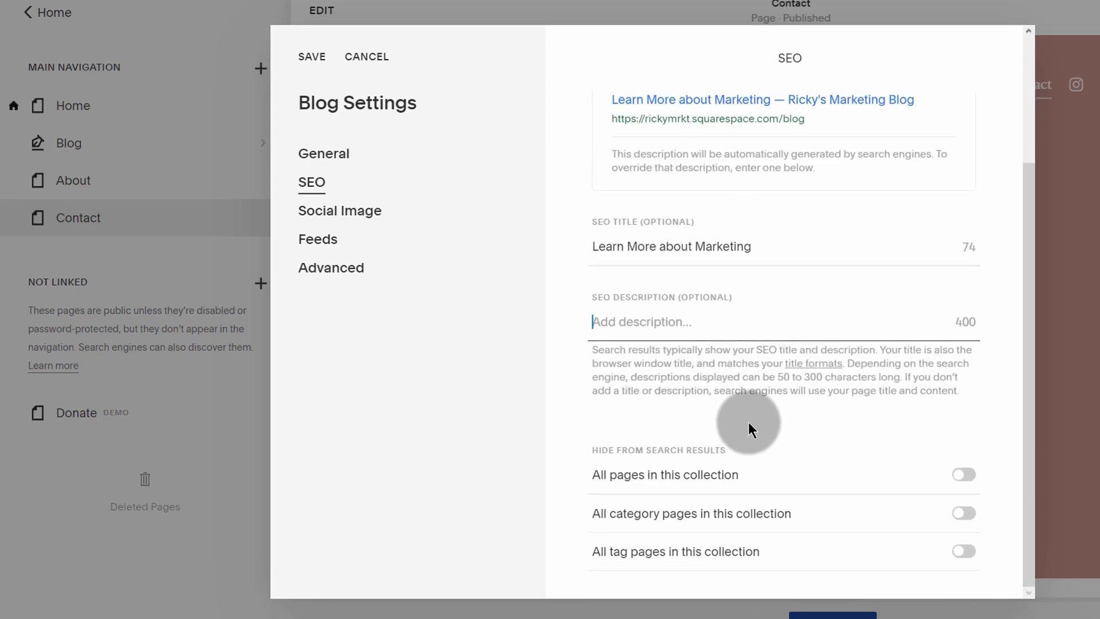
pyautogui.click(310, 62)
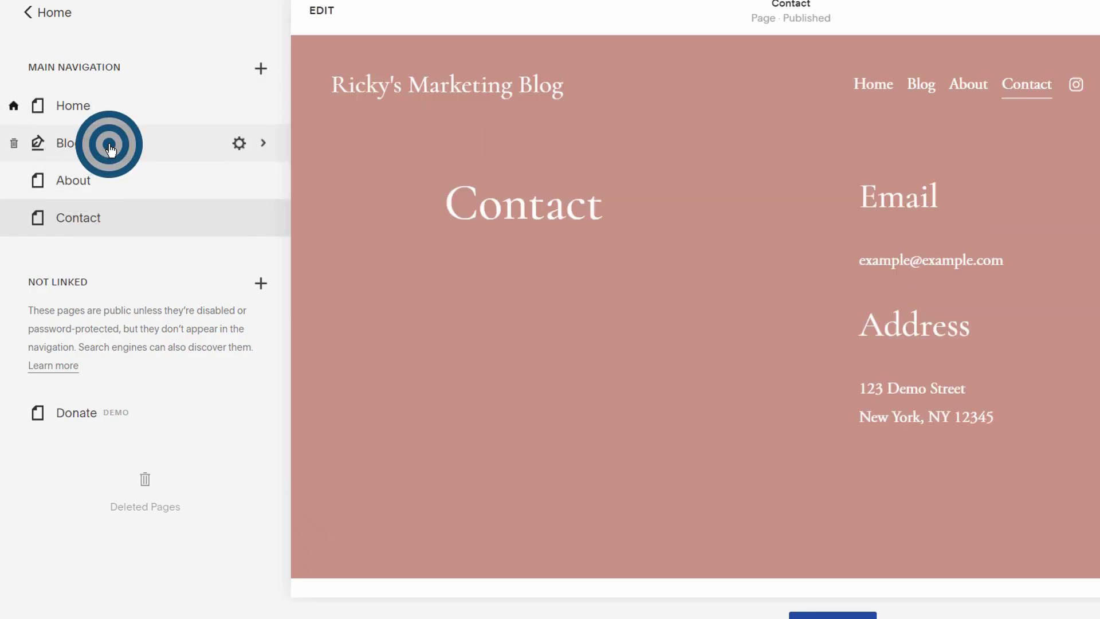
# Step: Give the 'Marketing tips for the lazy' post the SEO title 'Tips for Lazy marketers' and apply it
pyautogui.click(111, 148)
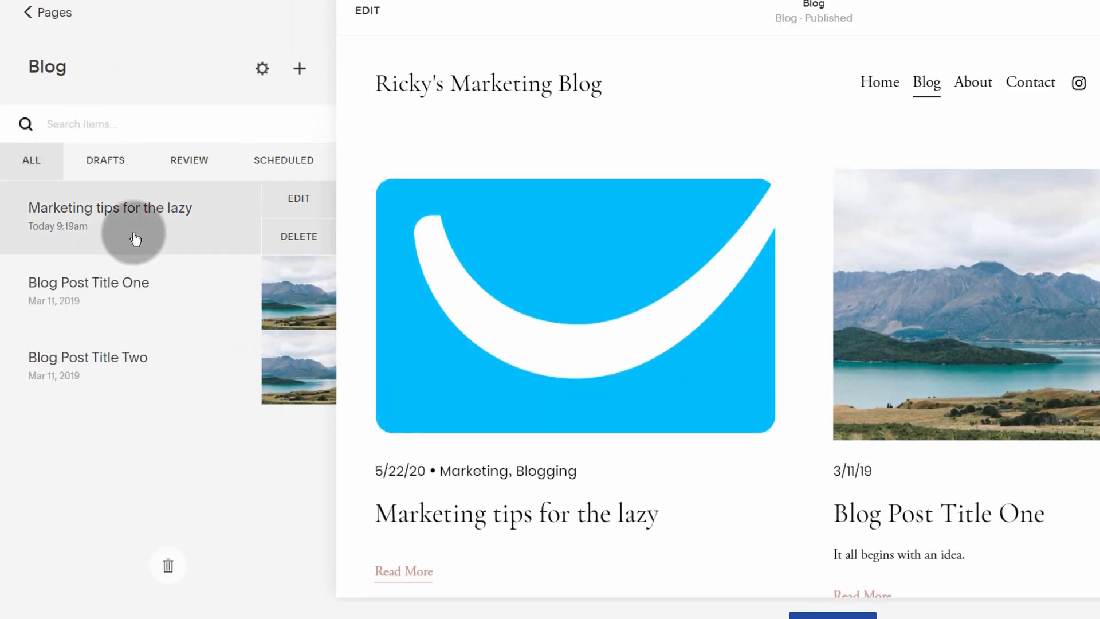
pyautogui.click(301, 202)
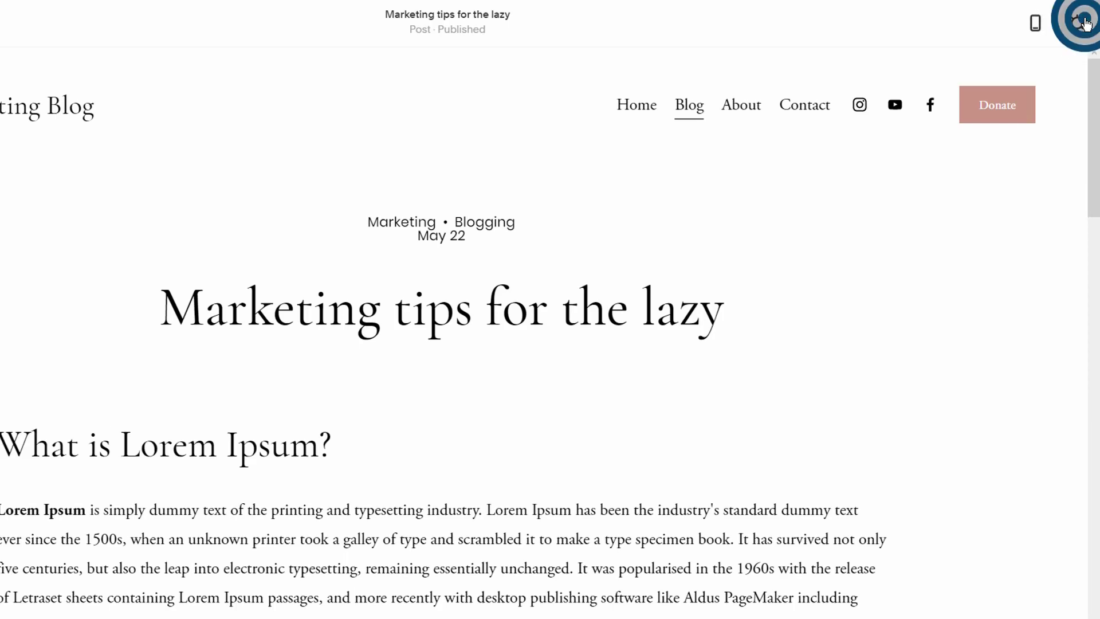
pyautogui.click(1086, 23)
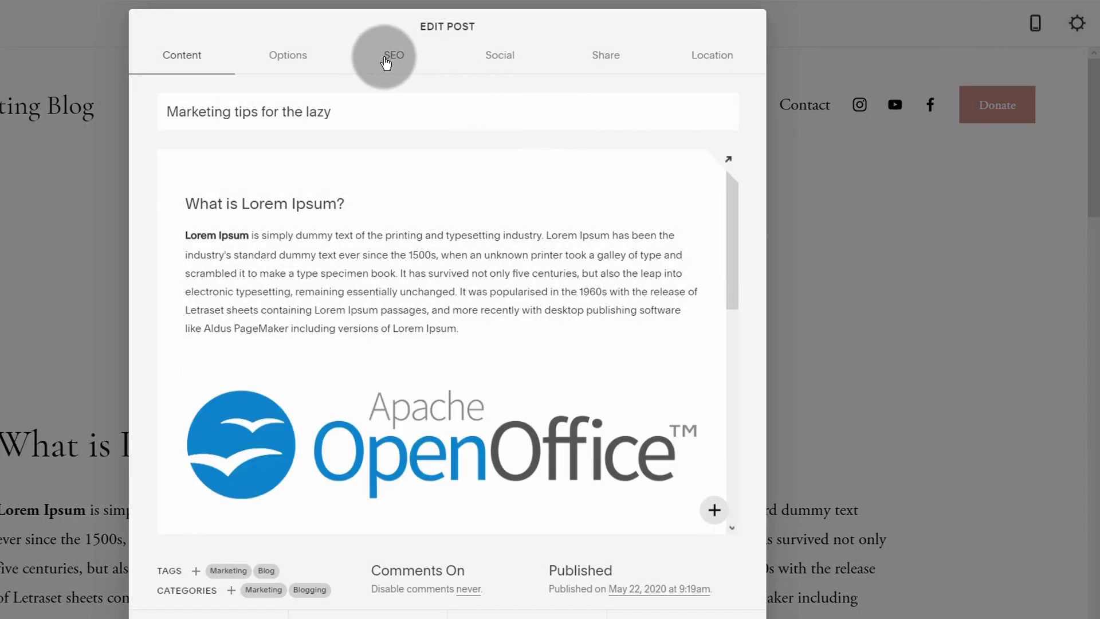
pyautogui.click(404, 53)
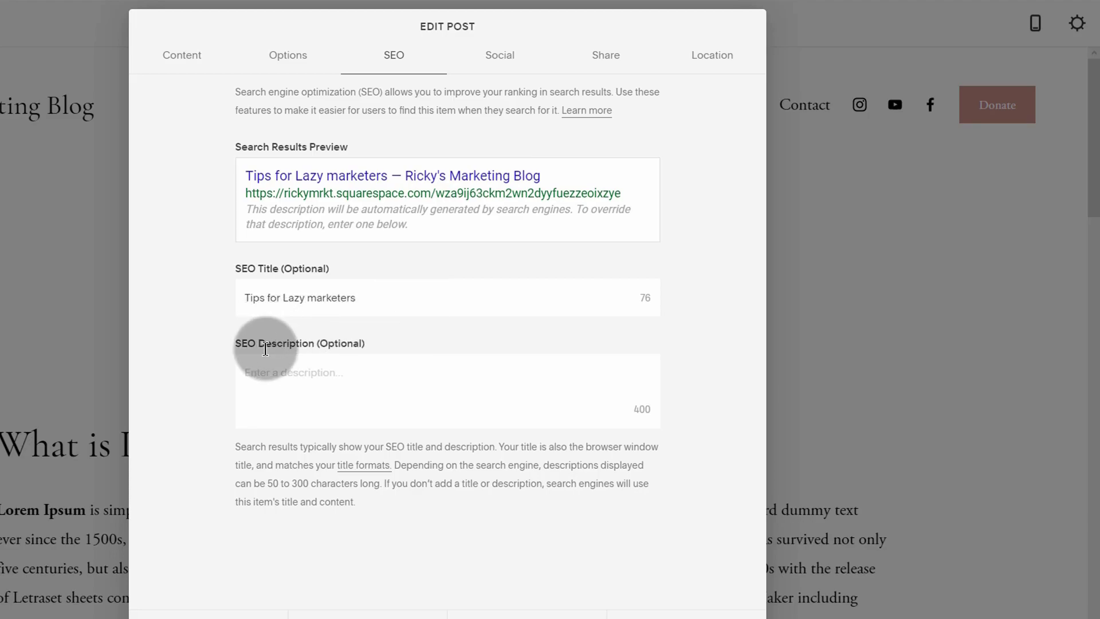
pyautogui.click(320, 380)
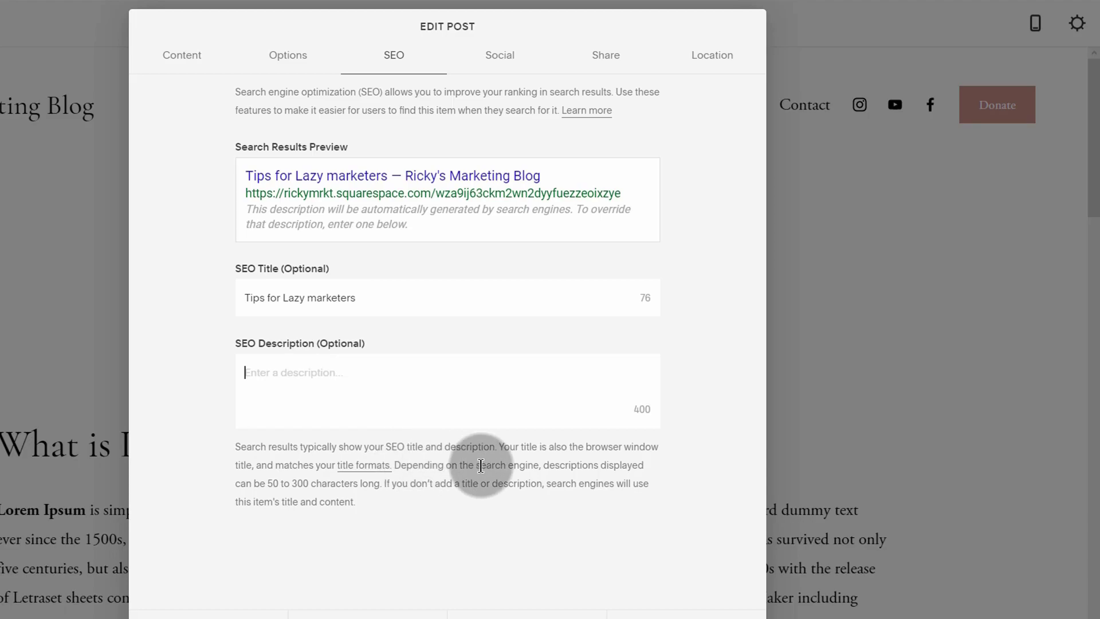
pyautogui.click(687, 616)
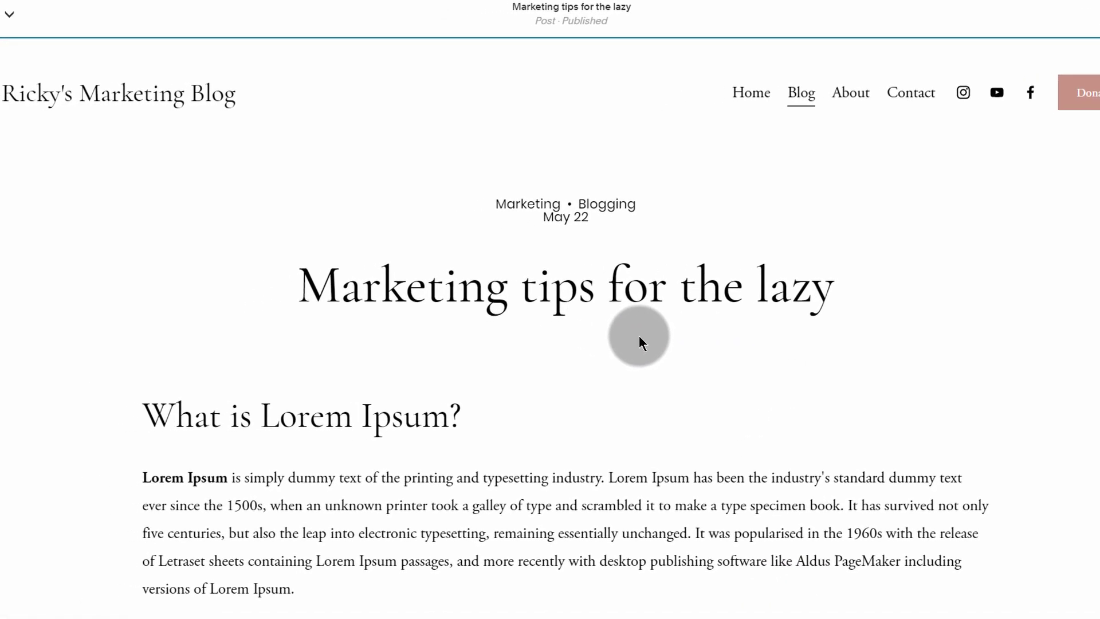
# Step: Save the 'Marketing tips for the lazy' post, then reopen its preview and look over the text
pyautogui.click(56, 9)
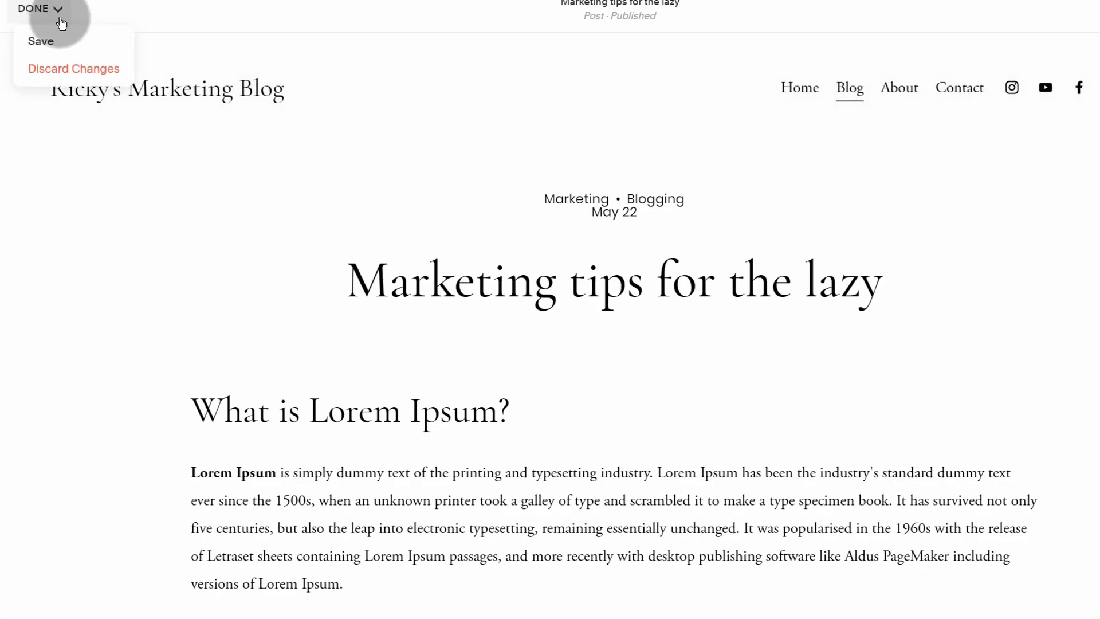
pyautogui.click(48, 44)
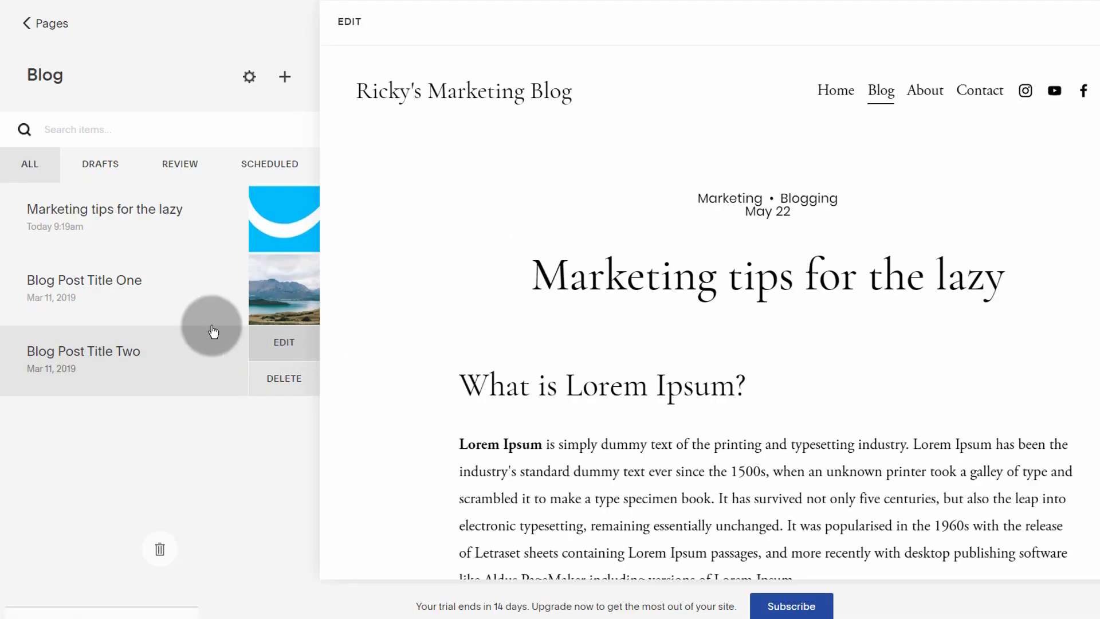
pyautogui.click(140, 229)
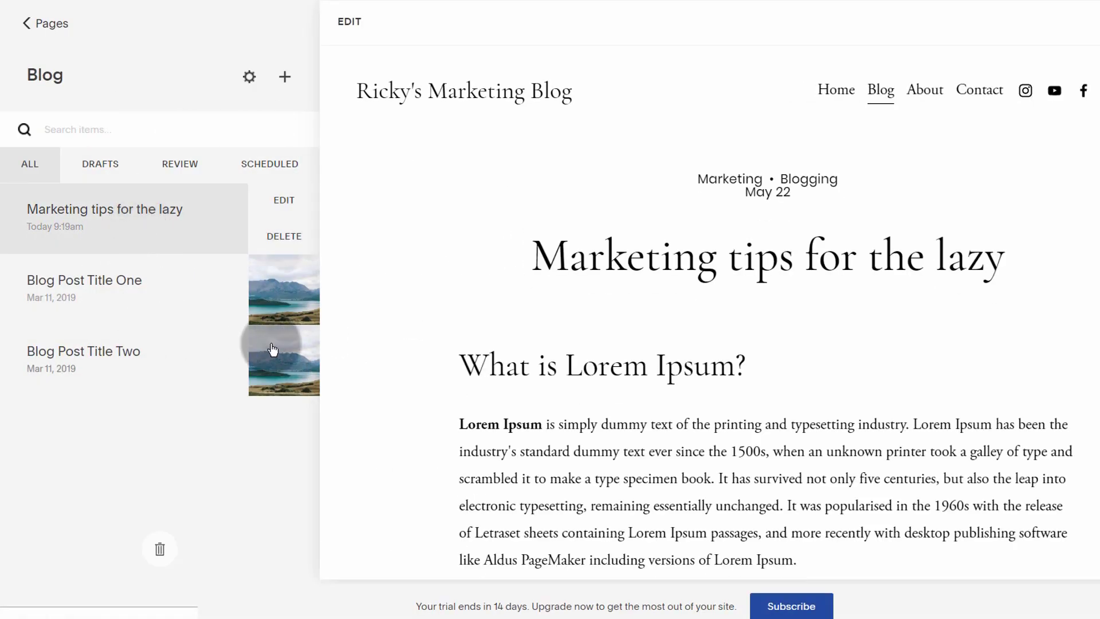
pyautogui.scroll(-3, 573, 367)
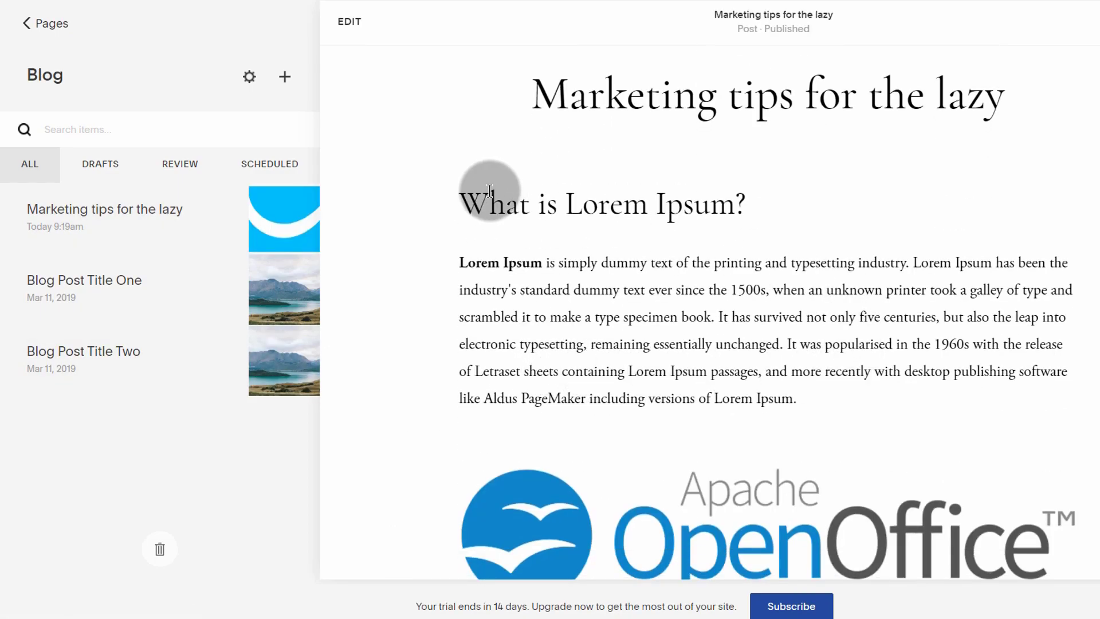
pyautogui.moveTo(544, 191); pyautogui.dragTo(598, 191)
pyautogui.click(687, 192)
pyautogui.click(761, 191)
pyautogui.scroll(-1, 413, 298)
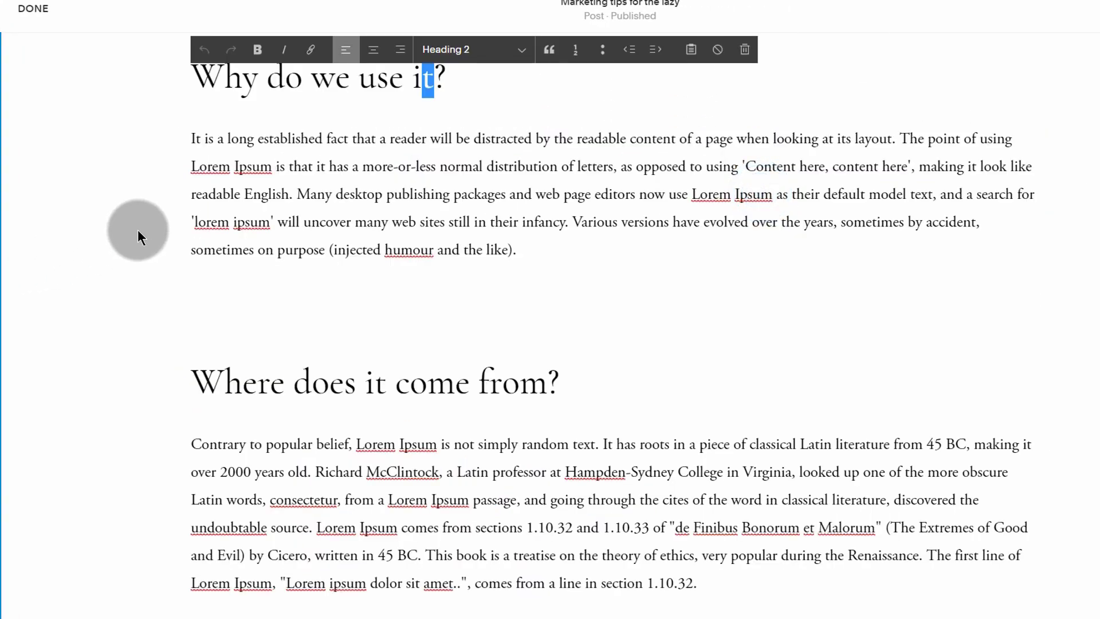
# Step: Close the post editor and bring up the live site's 'Welcome to my Website.' Home page in the browser
pyautogui.click(285, 81)
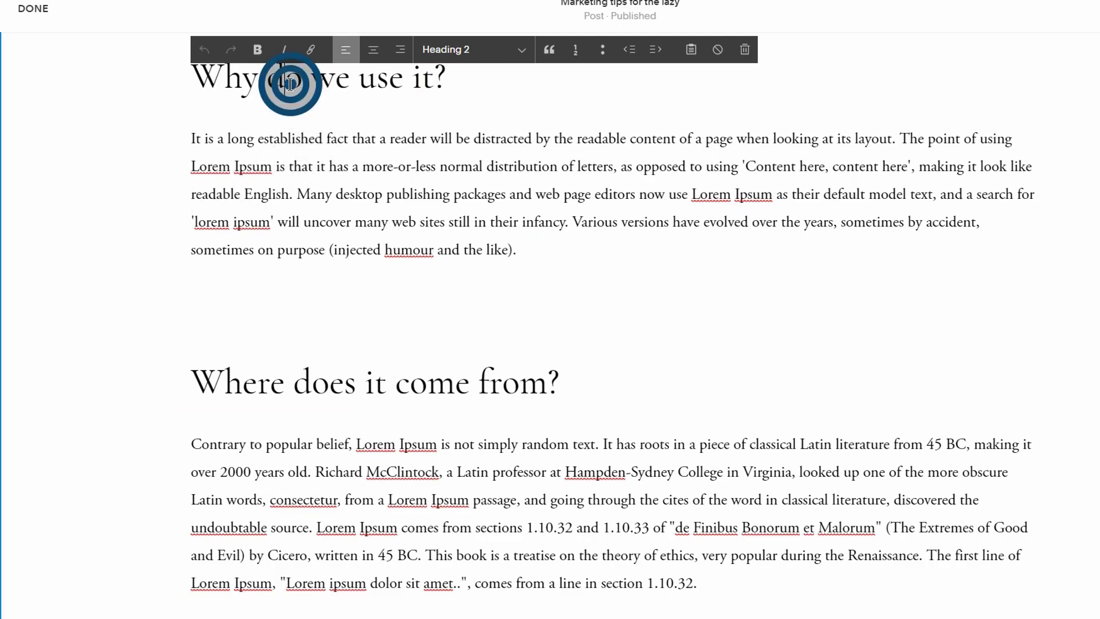
pyautogui.scroll(-10, 295, 308)
pyautogui.scroll(12, 300, 356)
pyautogui.scroll(10, 285, 311)
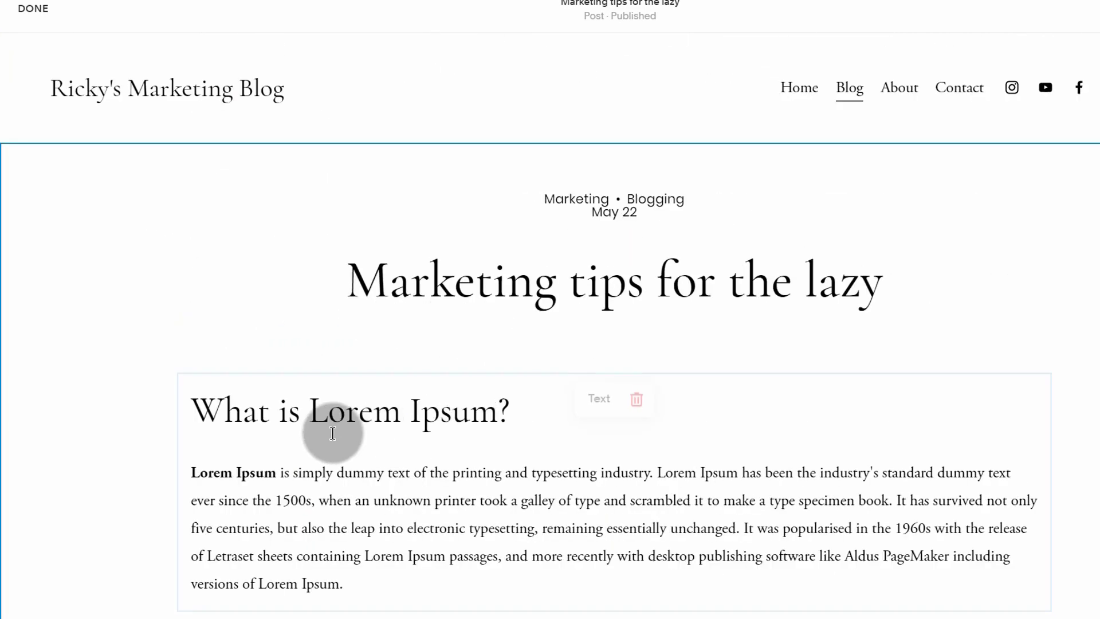
pyautogui.scroll(-9, 401, 446)
pyautogui.scroll(-7, 476, 458)
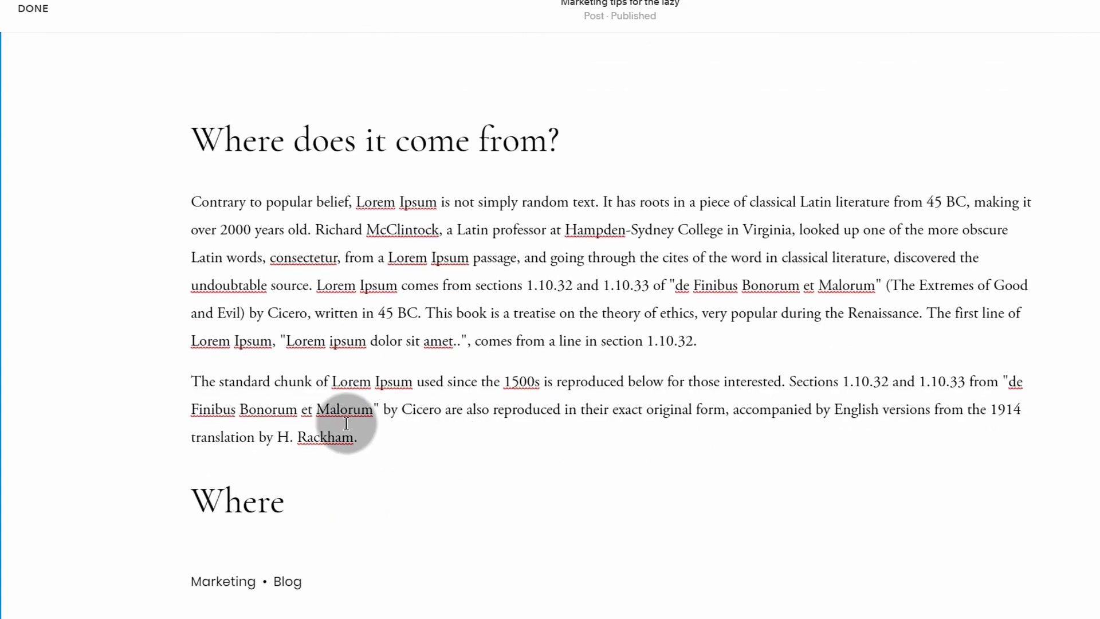
pyautogui.click(43, 7)
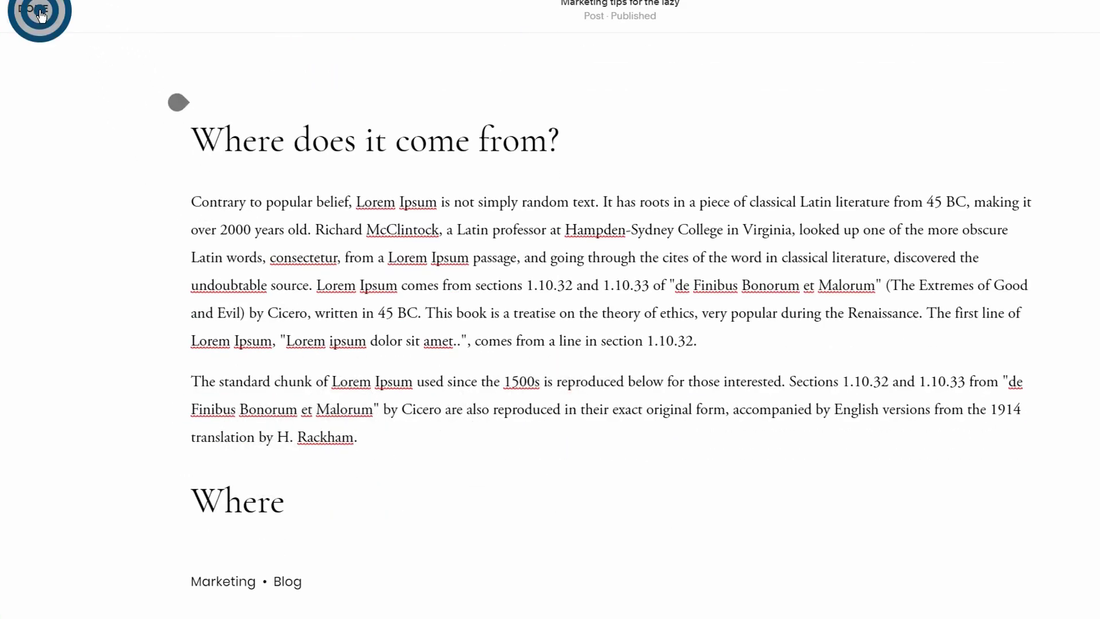
pyautogui.moveTo(189, 612)
pyautogui.click(274, 554)
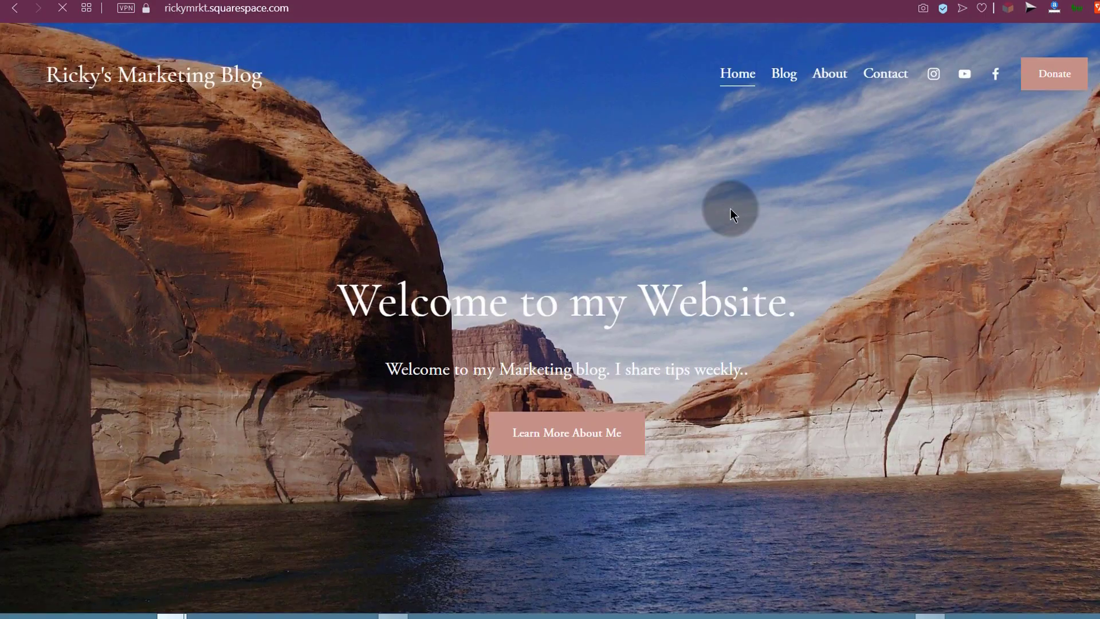
# Step: On the live site, go from About to Blog and open 'Marketing tips for the lazy' to check its tab title
pyautogui.click(831, 75)
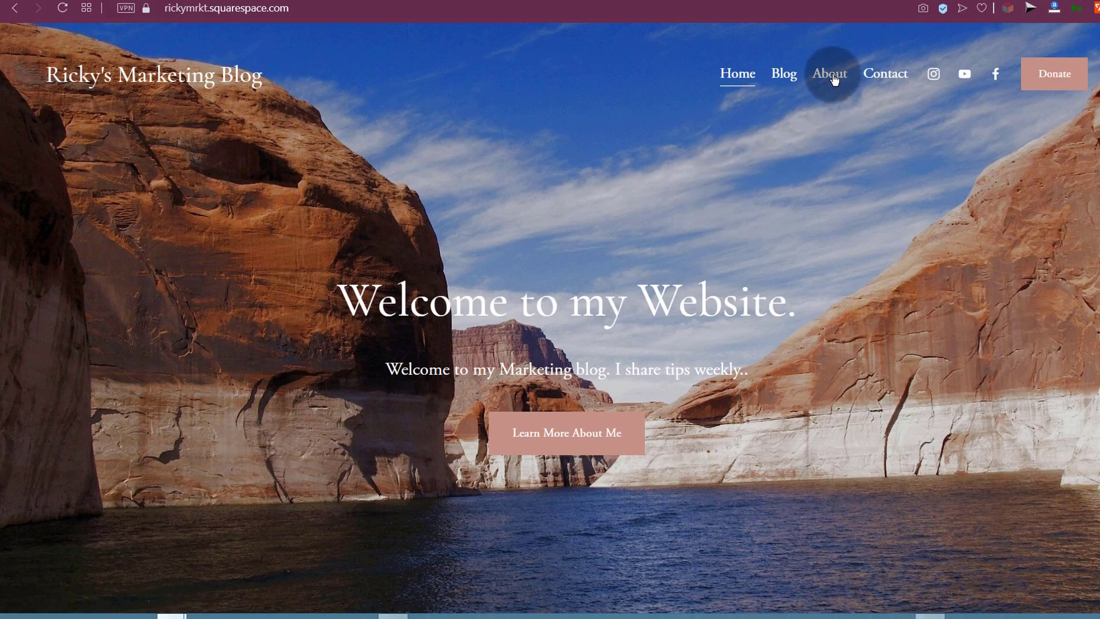
pyautogui.click(783, 74)
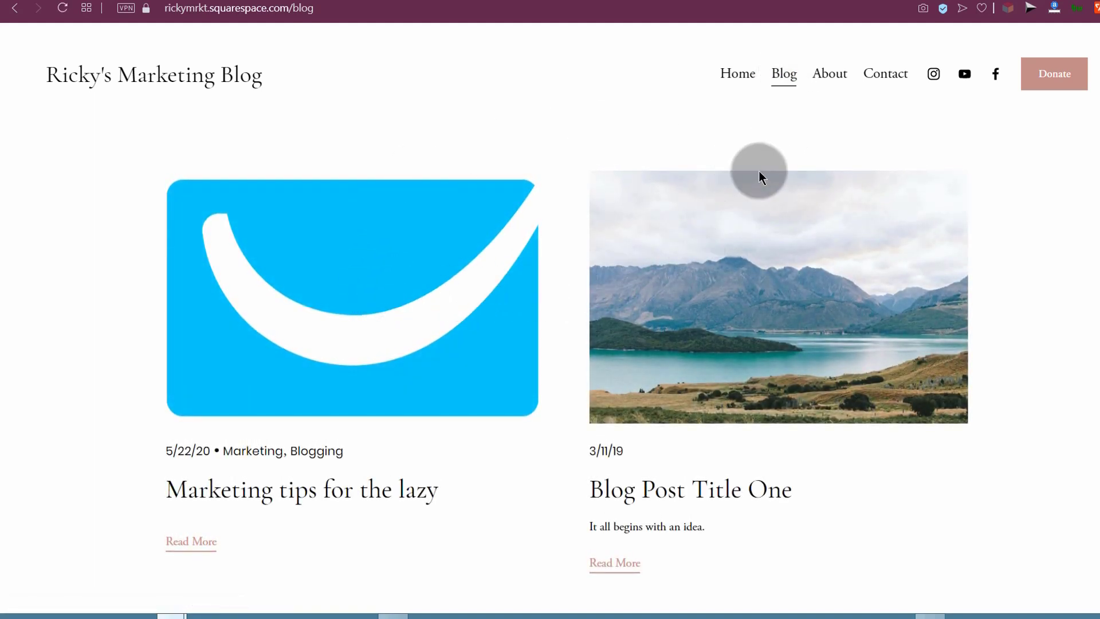
pyautogui.click(361, 274)
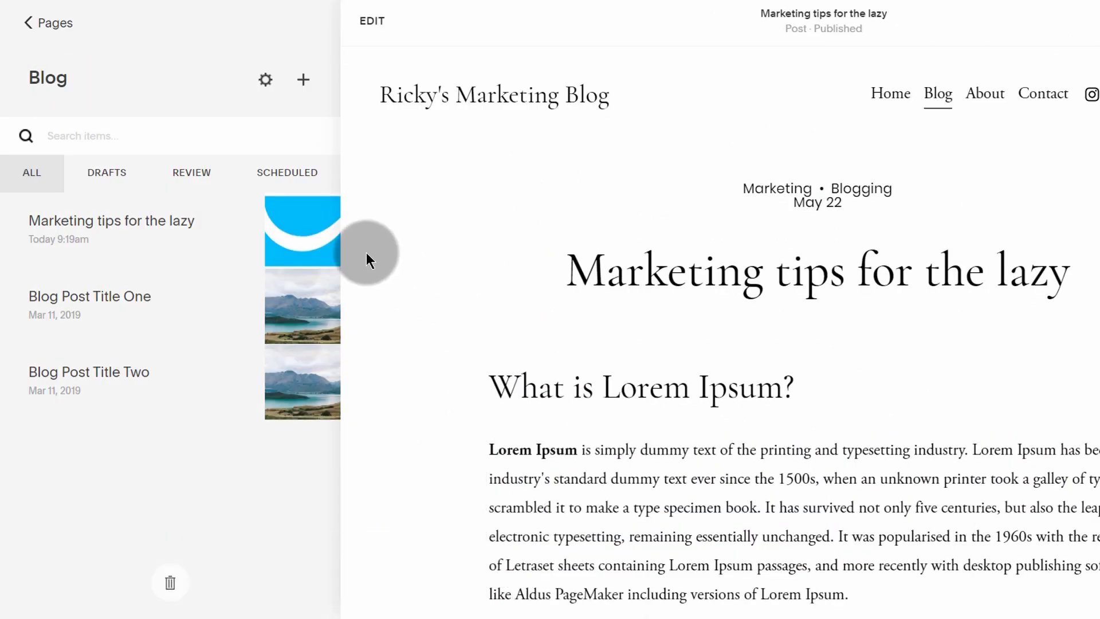
# Step: Browse the add-page options and the Deleted Pages list, then return to the Pages list
pyautogui.click(26, 24)
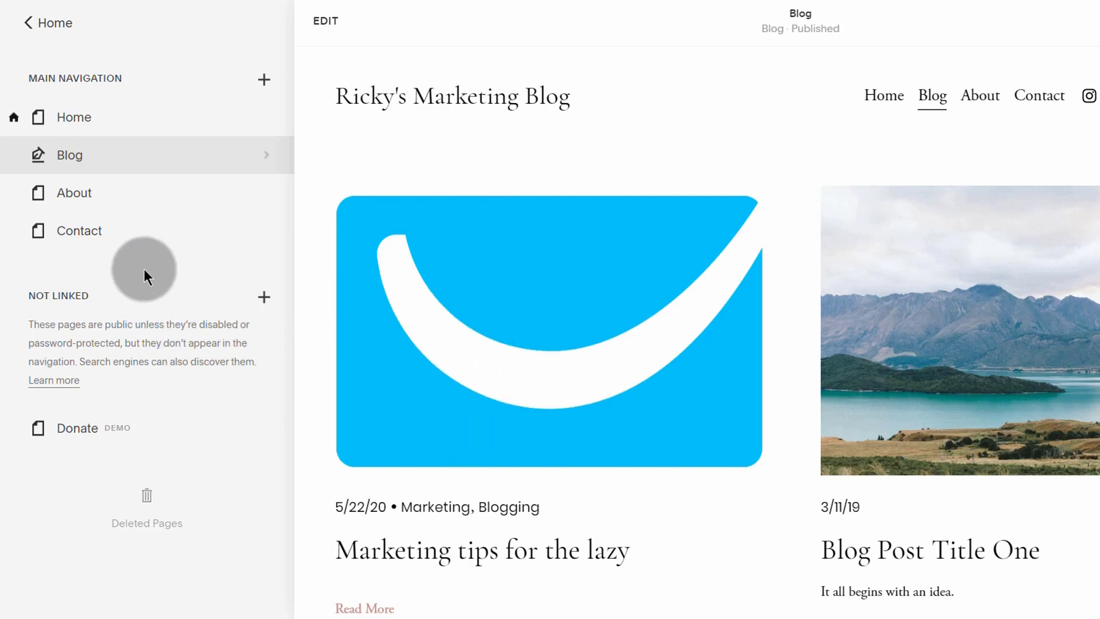
pyautogui.click(264, 80)
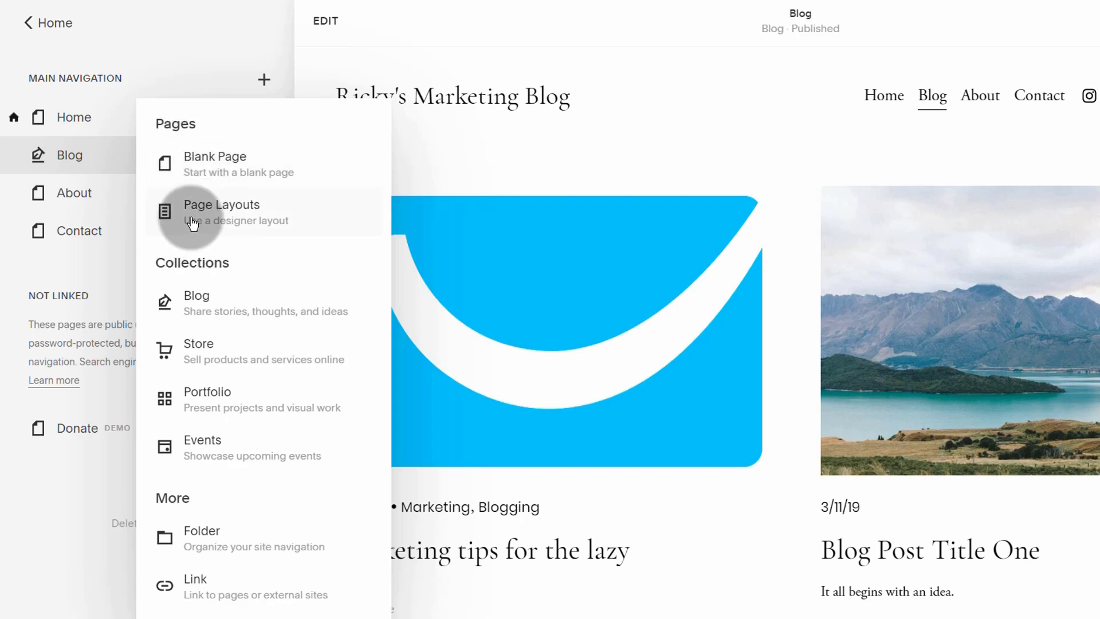
pyautogui.click(29, 508)
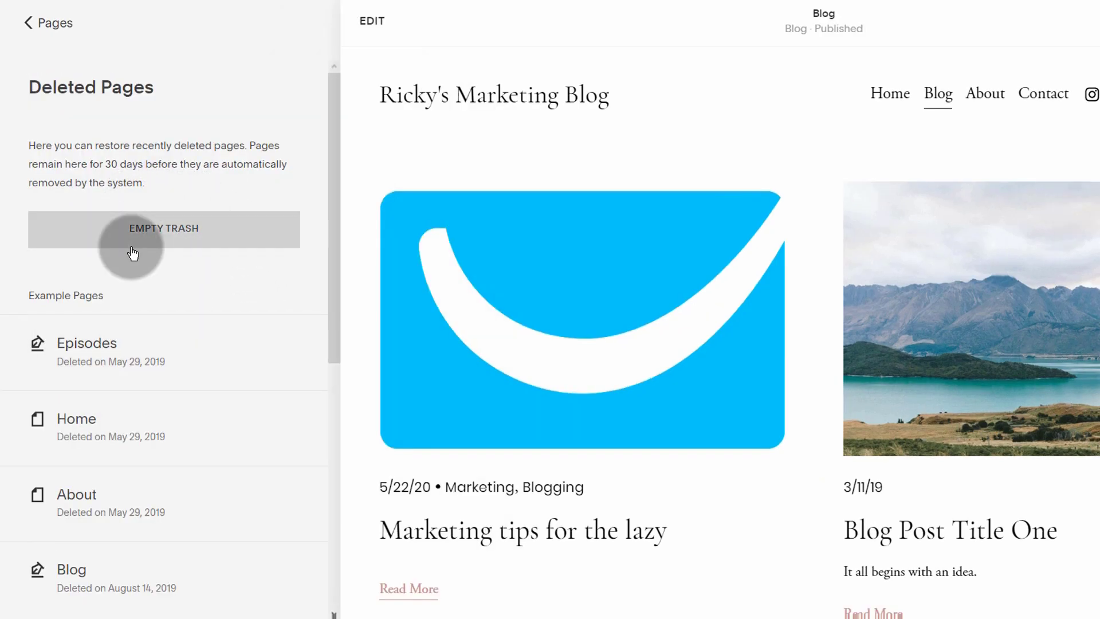
pyautogui.moveTo(154, 362)
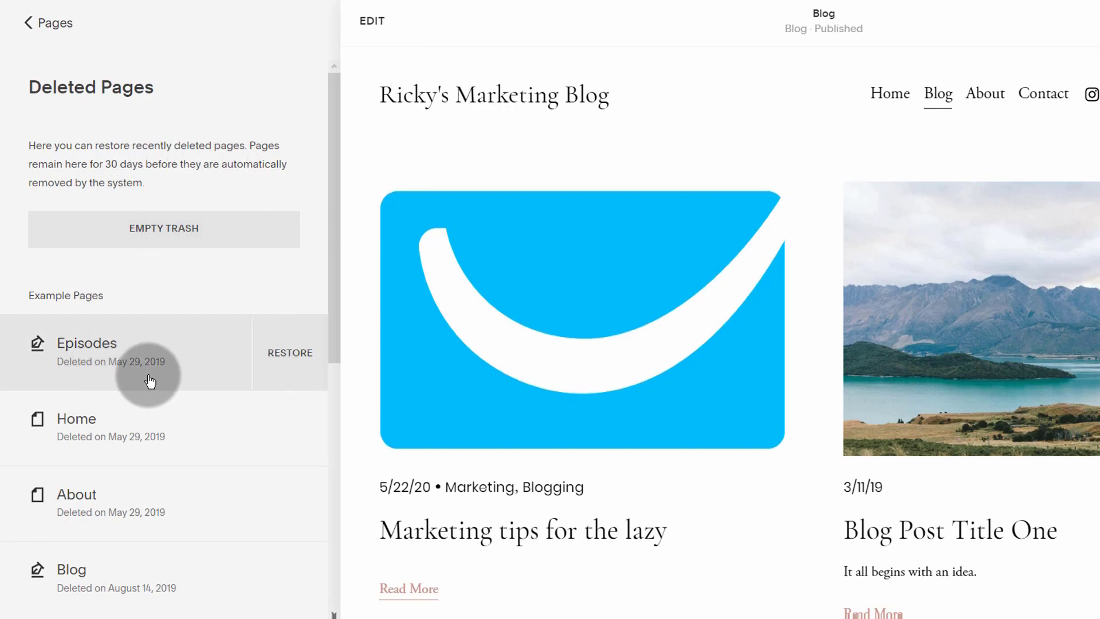
pyautogui.scroll(-4, 116, 363)
pyautogui.scroll(4, 135, 435)
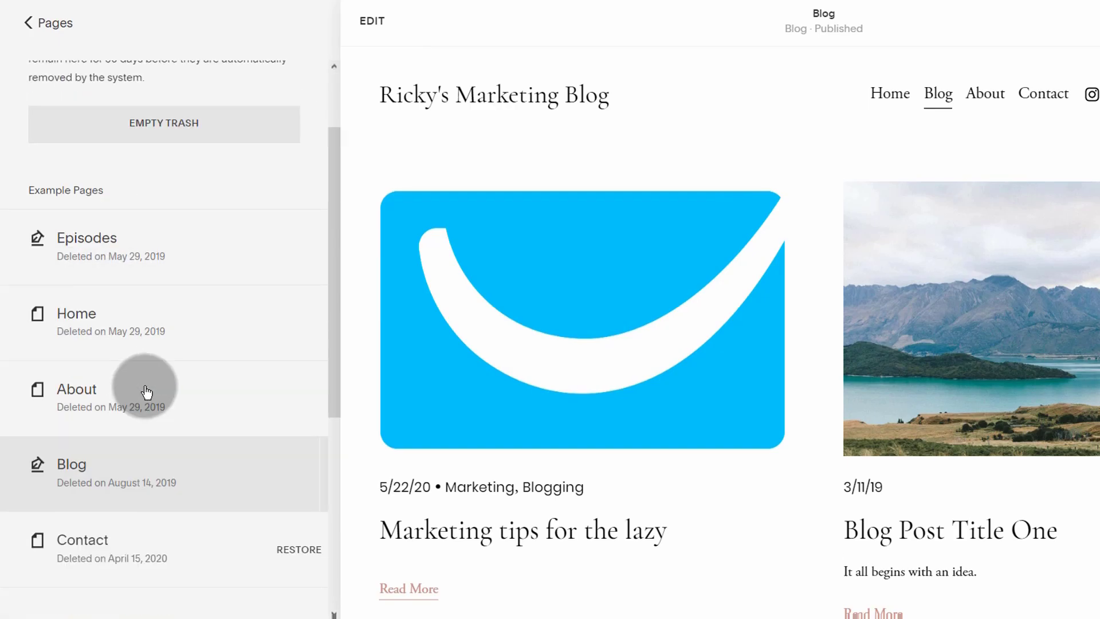
pyautogui.click(24, 27)
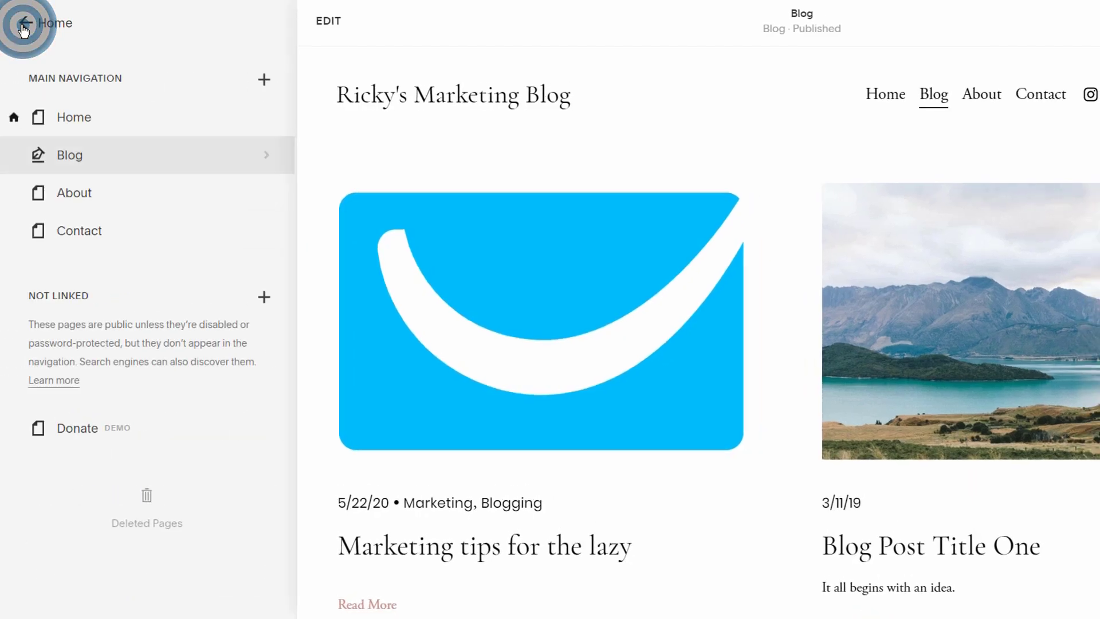
pyautogui.moveTo(120, 126)
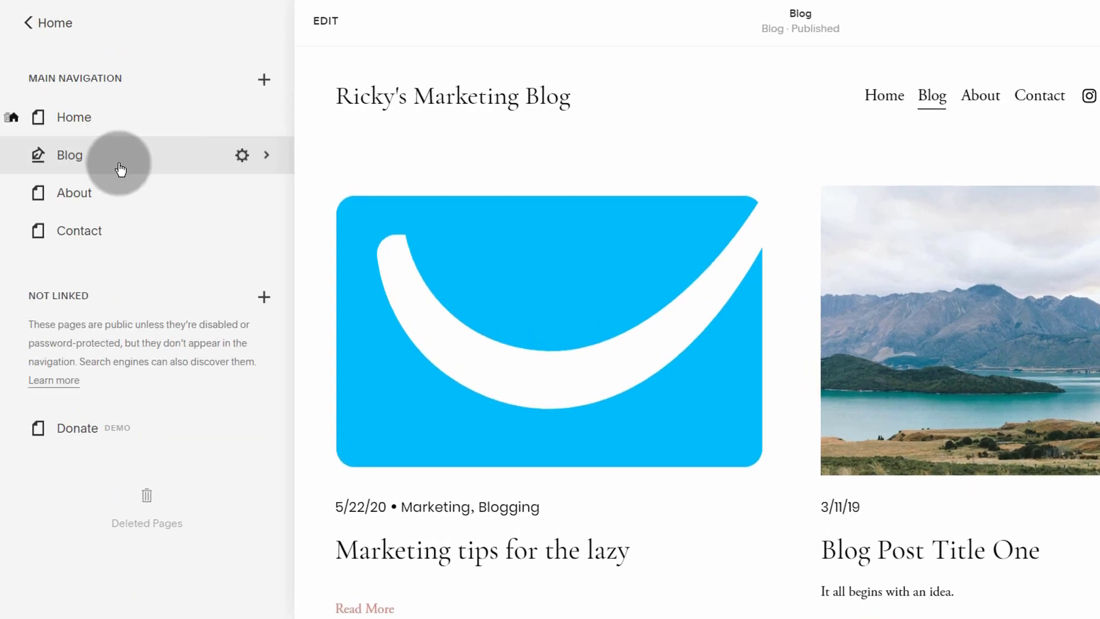